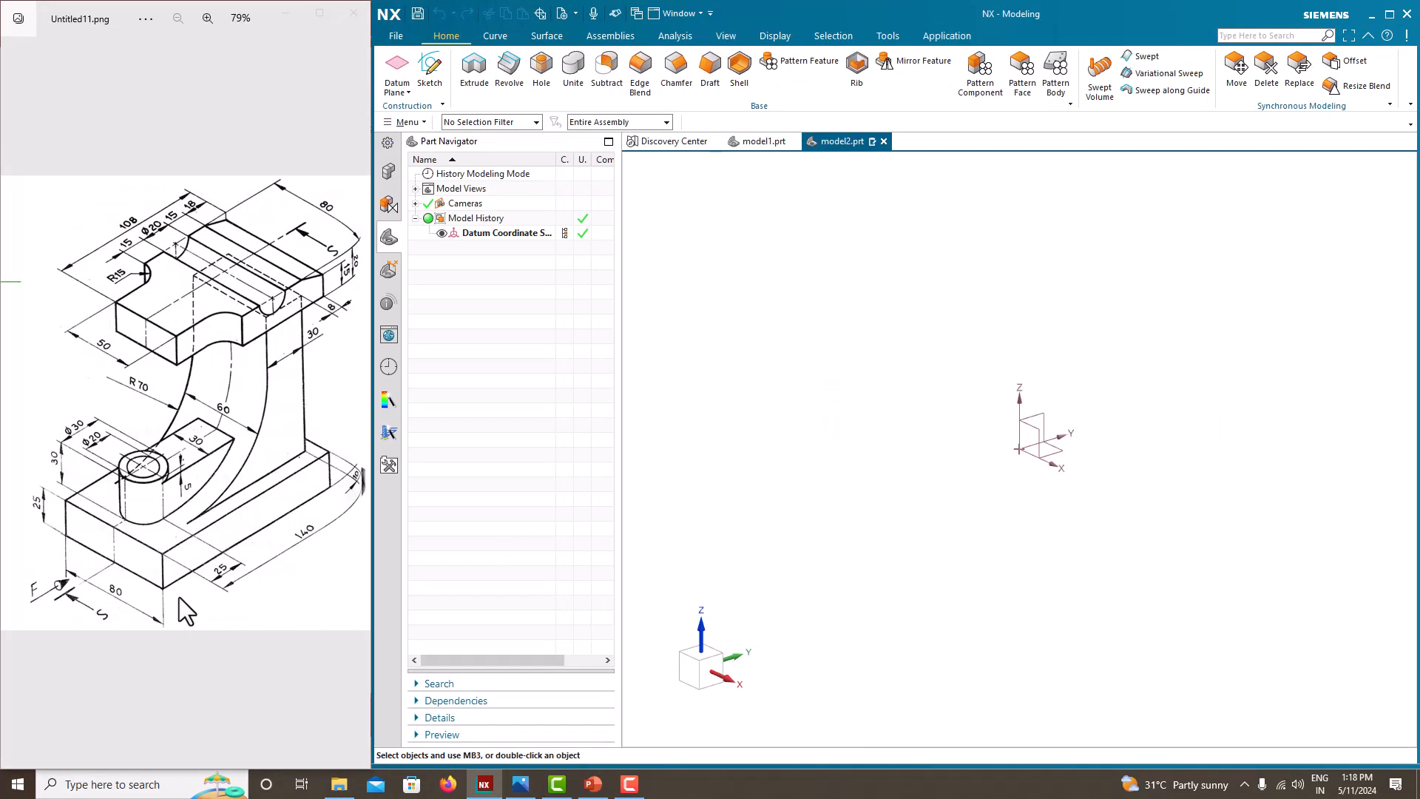
- Start a sketch on the Right plane and draw a rectangle about 80 mm high with its lower-right corner at the origin
click(430, 78)
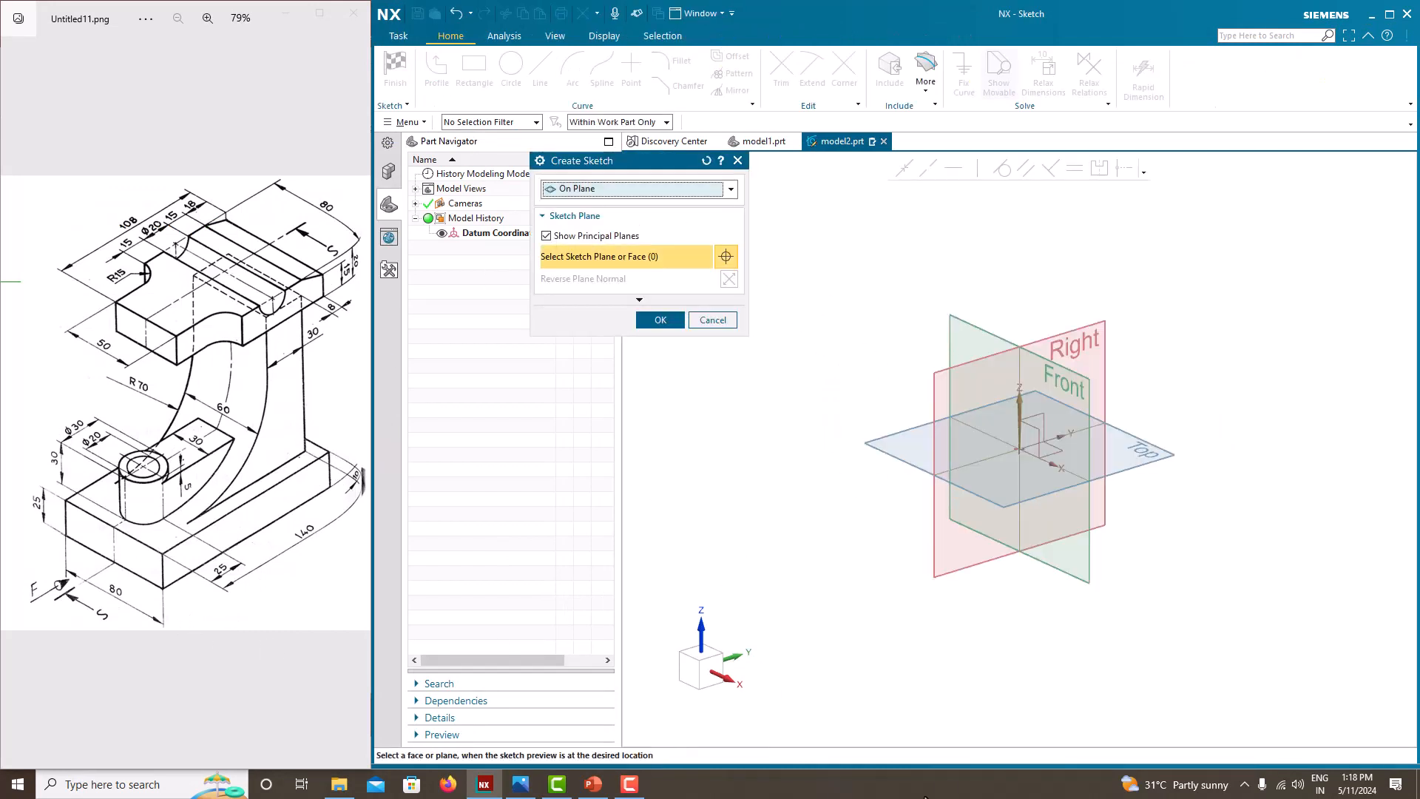
click(1097, 328)
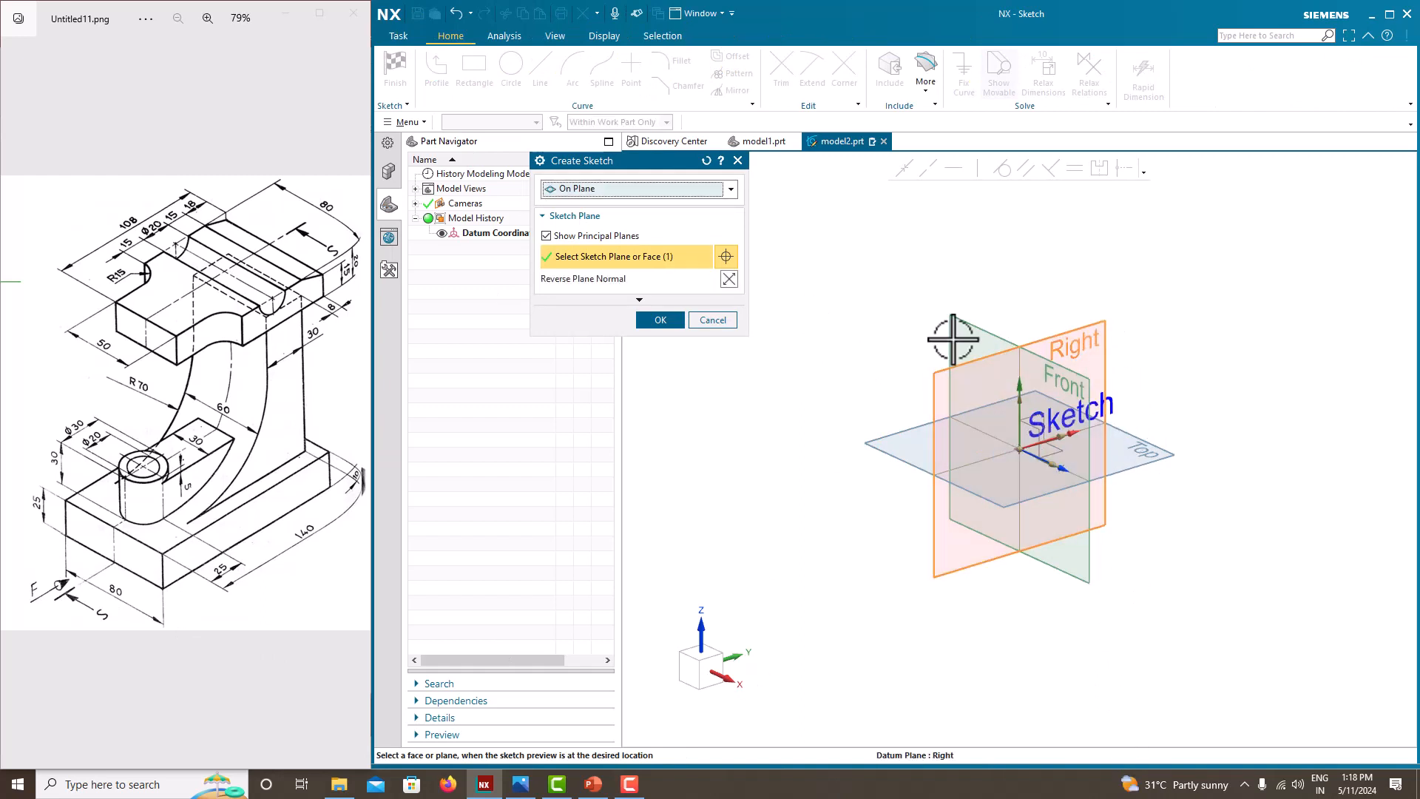
click(668, 324)
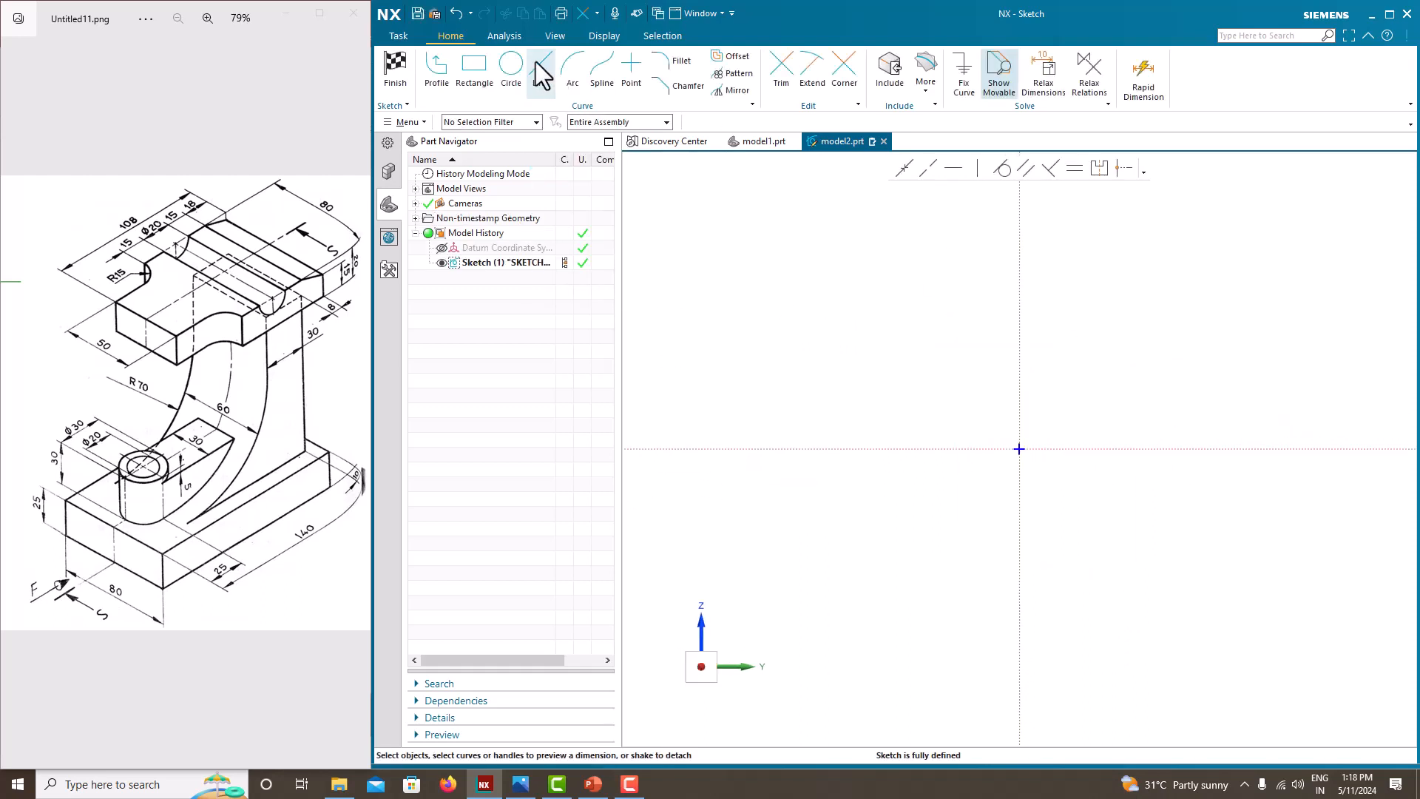
click(470, 73)
click(793, 398)
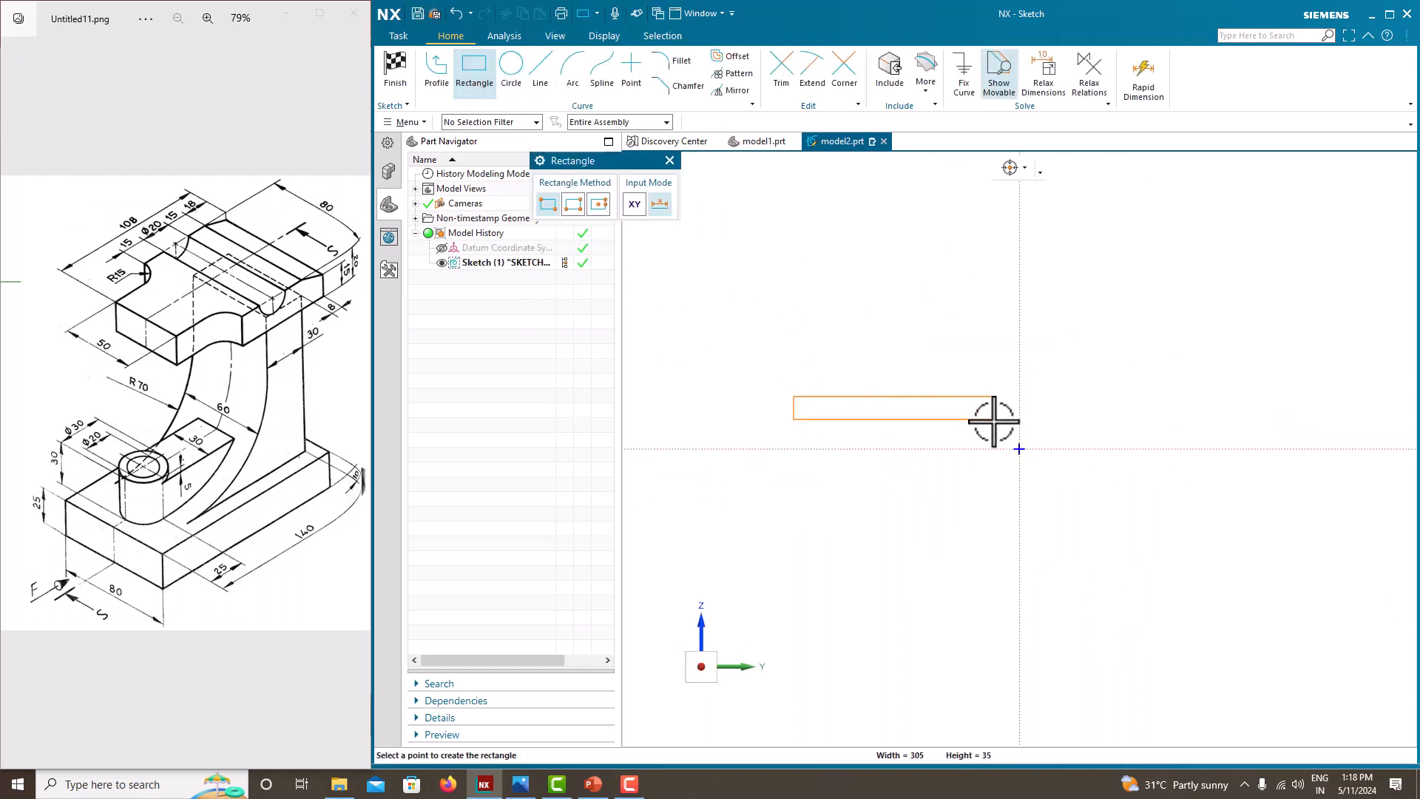
click(1020, 449)
key(Escape)
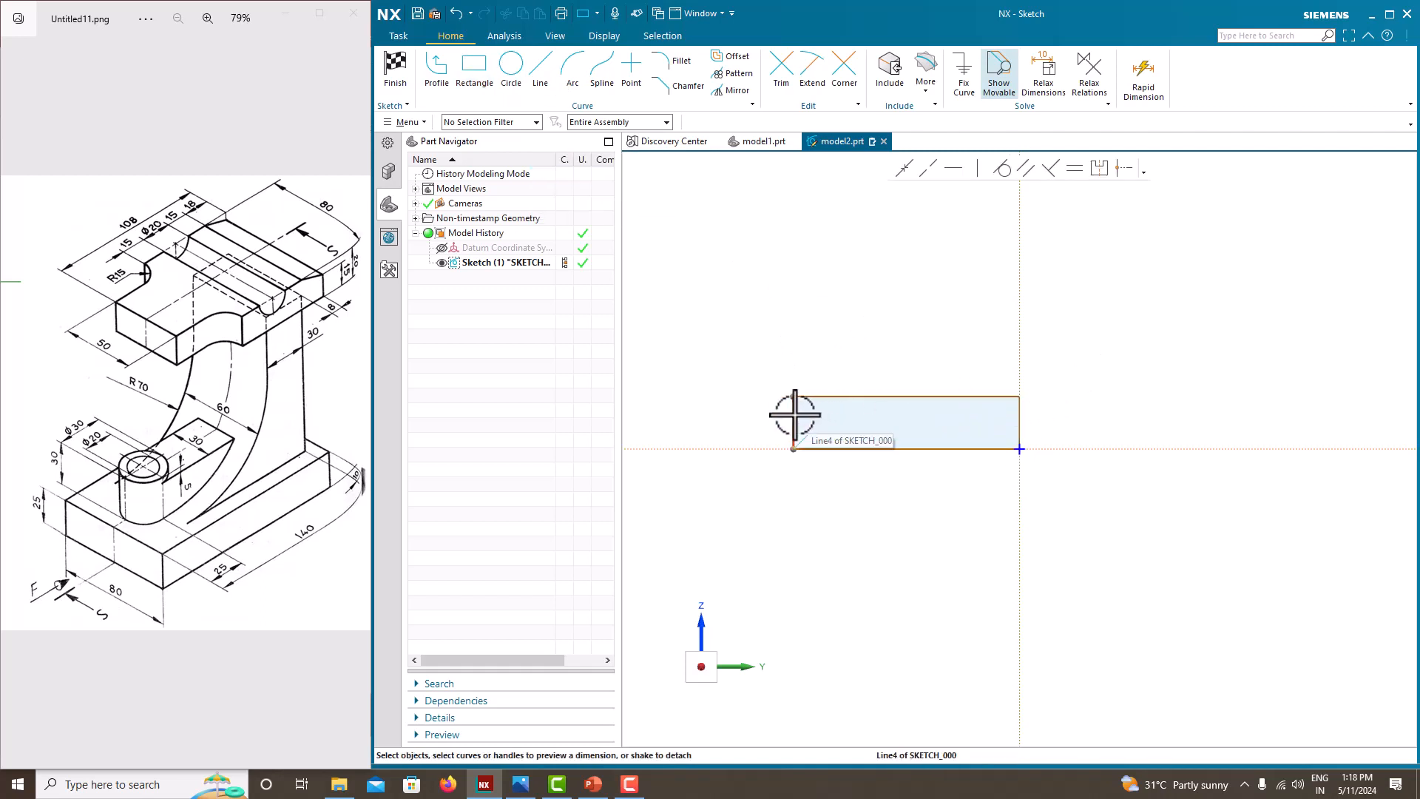
- Set the rectangle's height to 25 mm
drag(793, 414, 770, 424)
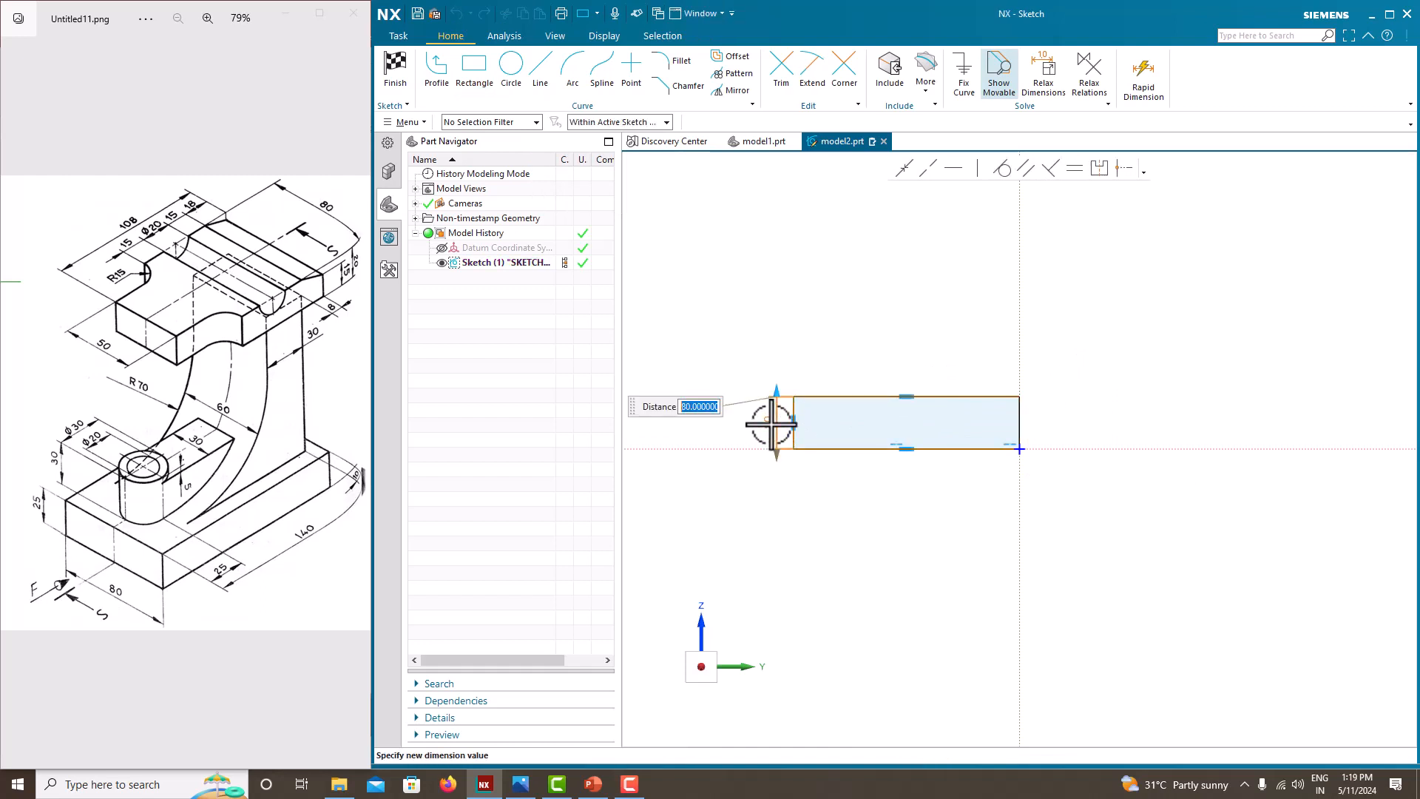
key(Return)
click(804, 411)
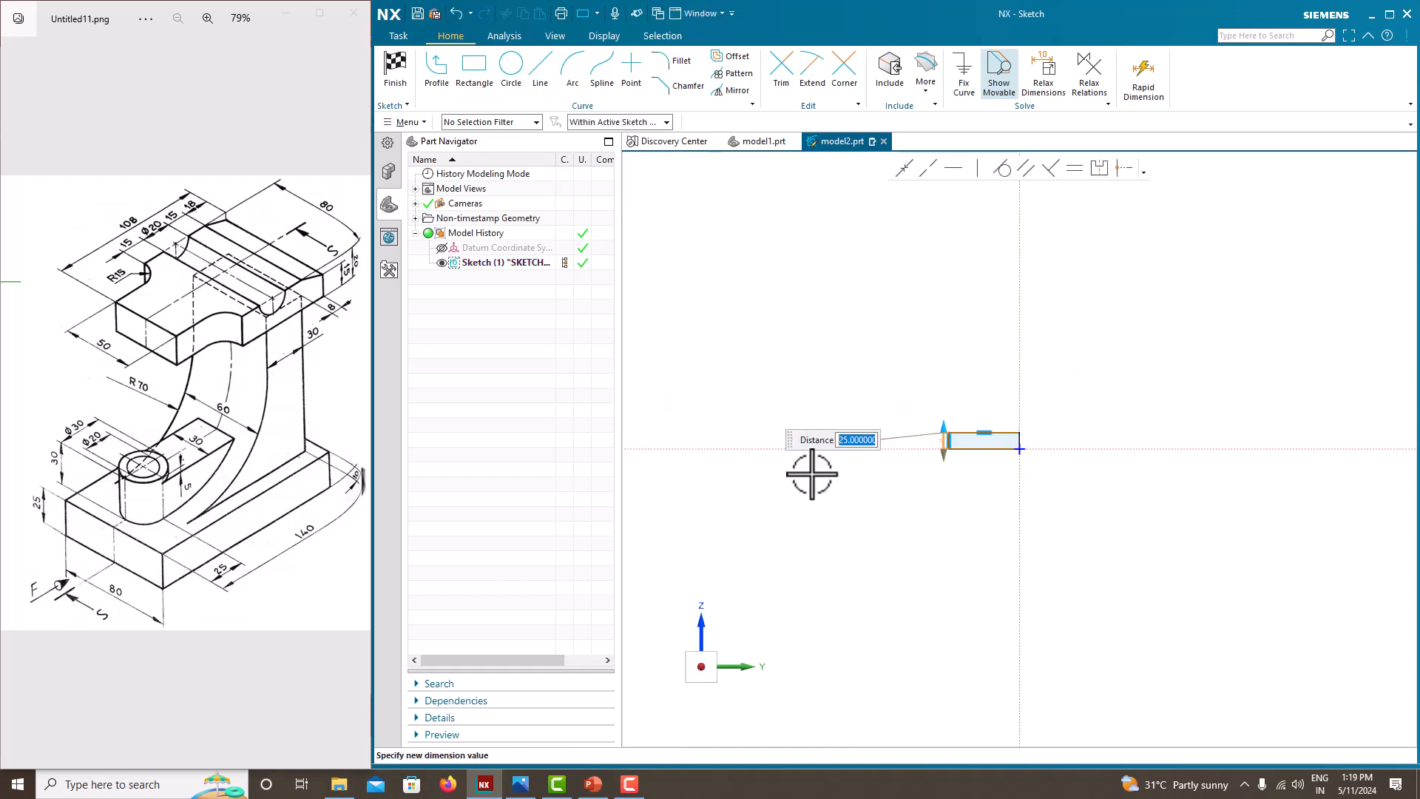
- Set the rectangle's width to 140 mm along its lower edge and finish the sketch
click(984, 450)
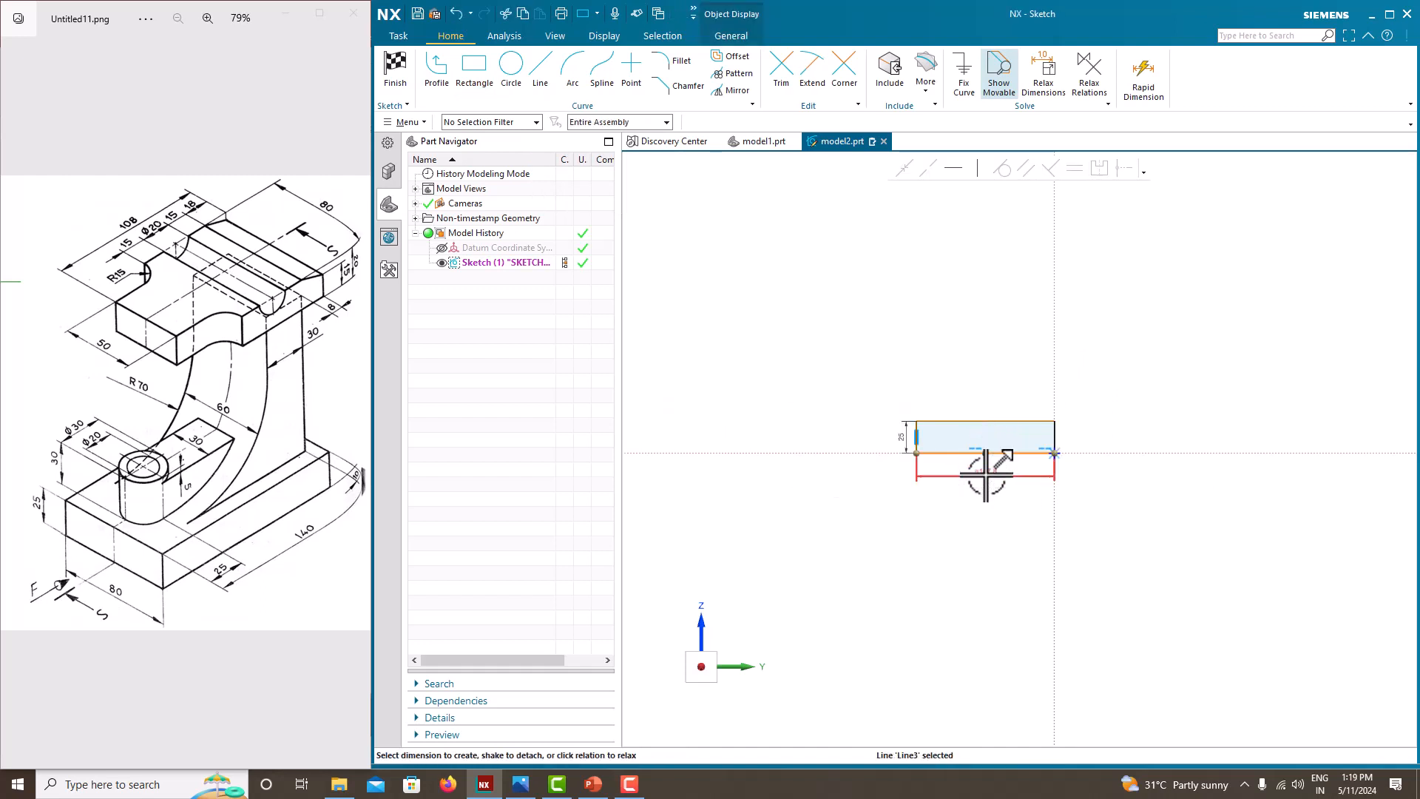
click(986, 476)
scroll(1011, 454, up, 4)
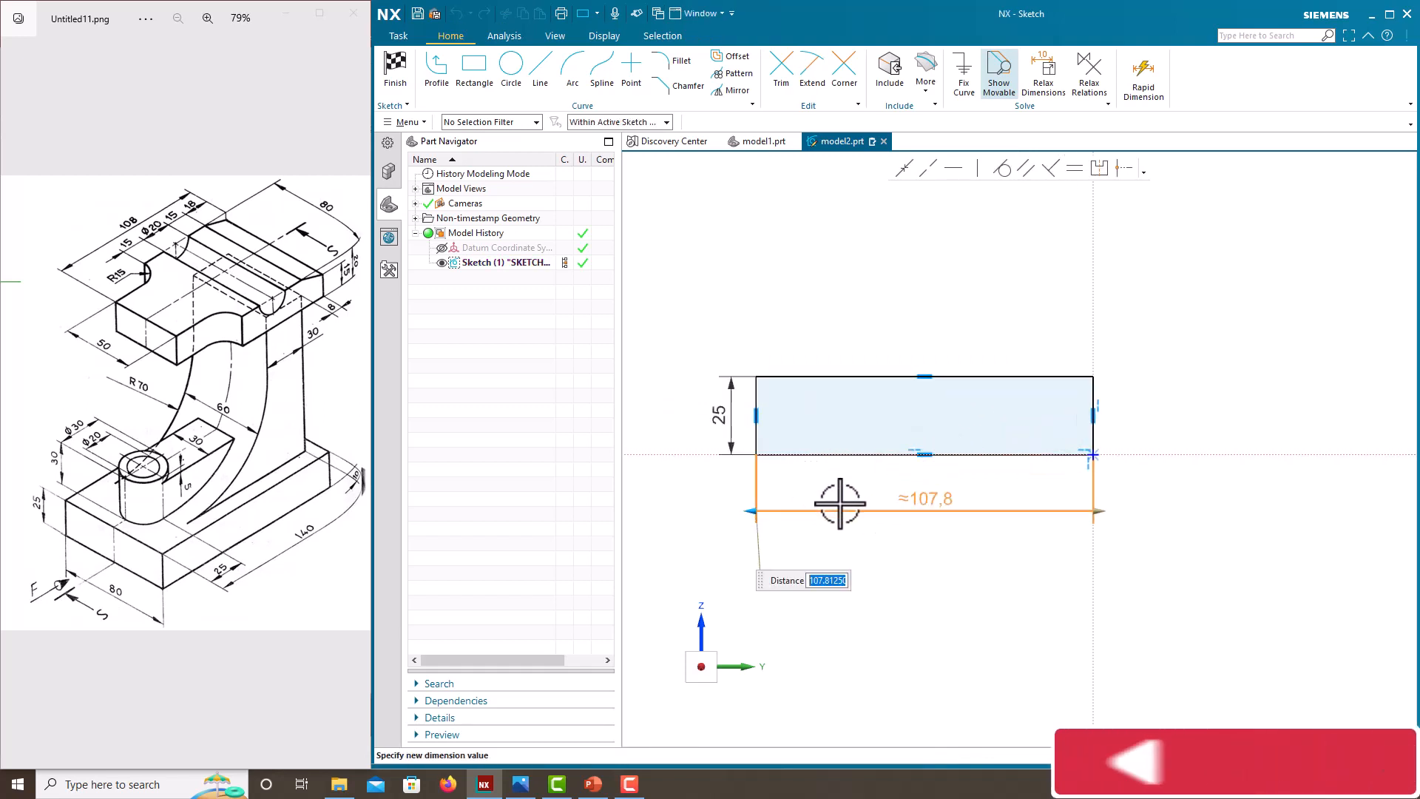
text(14)
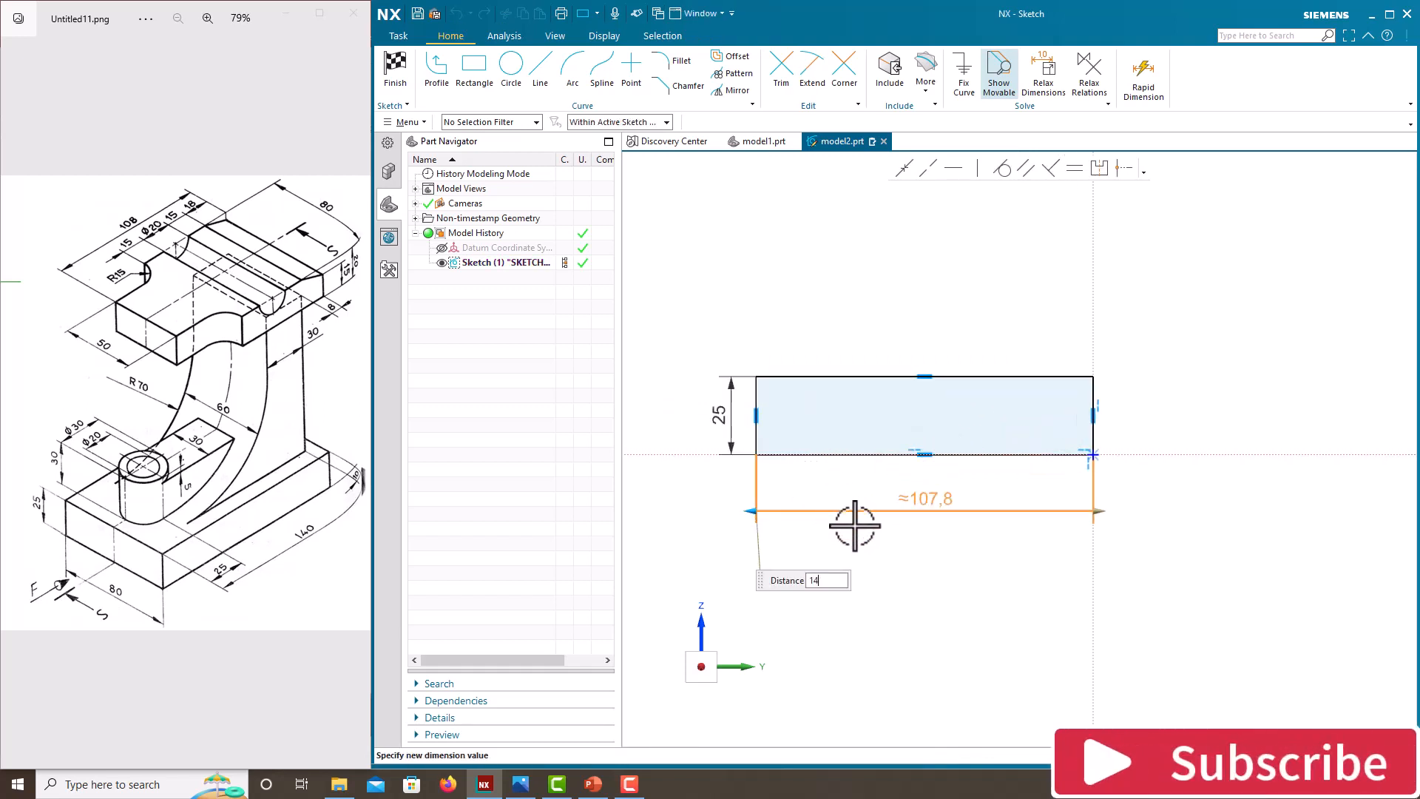
text(0)
key(Return)
key(Escape)
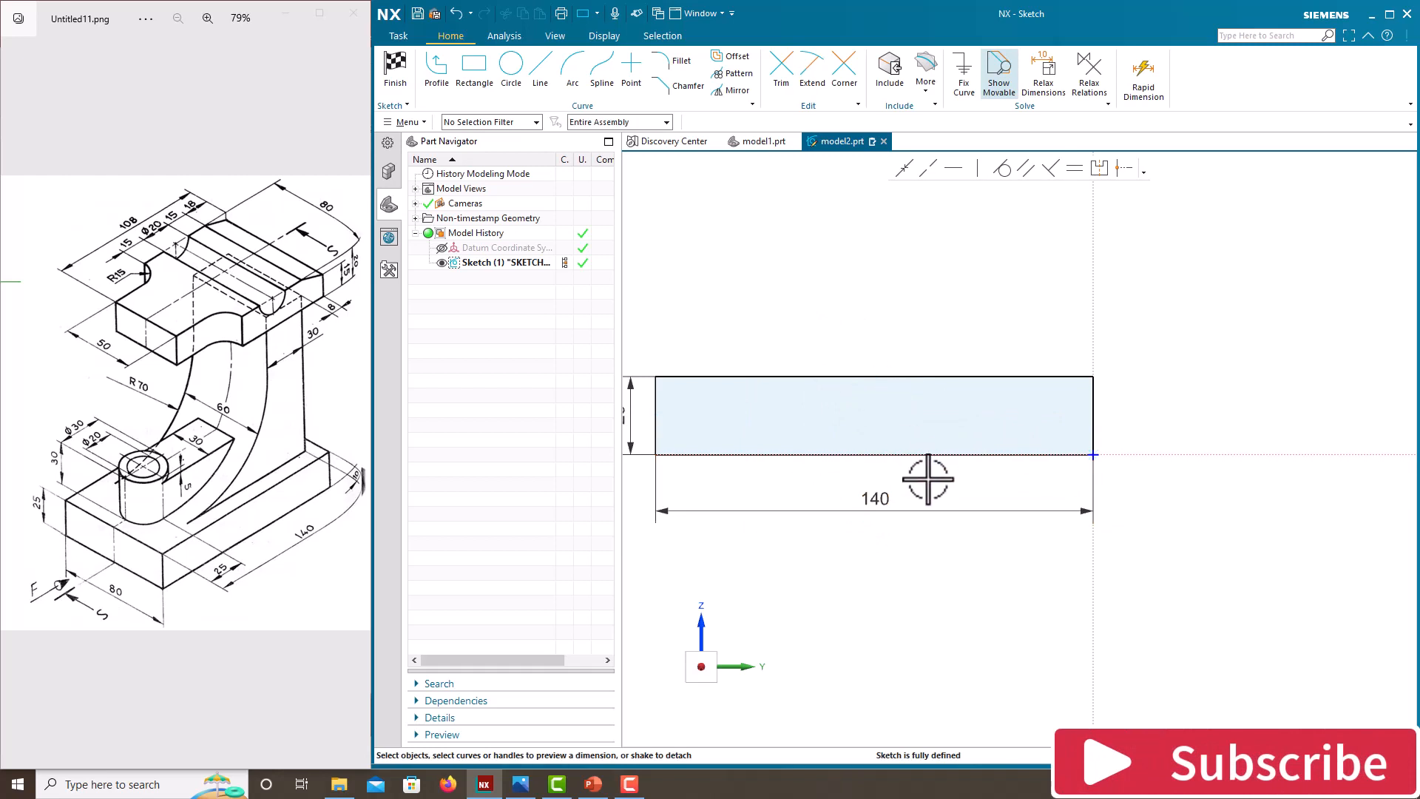
scroll(929, 475, down, 3)
right_click(862, 338)
click(863, 342)
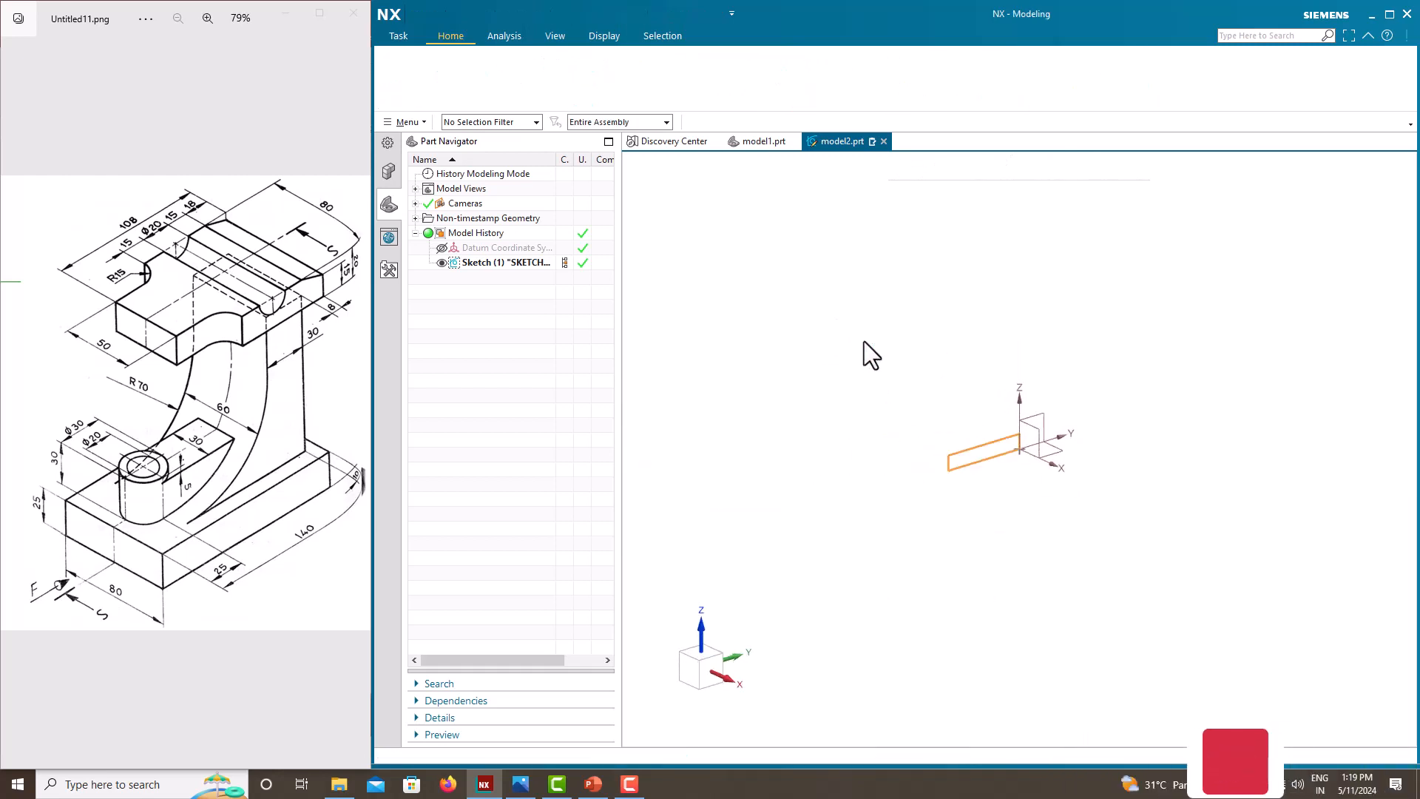
- Extrude the rectangle symmetrically as a solid with a total width of 80 mm
click(472, 85)
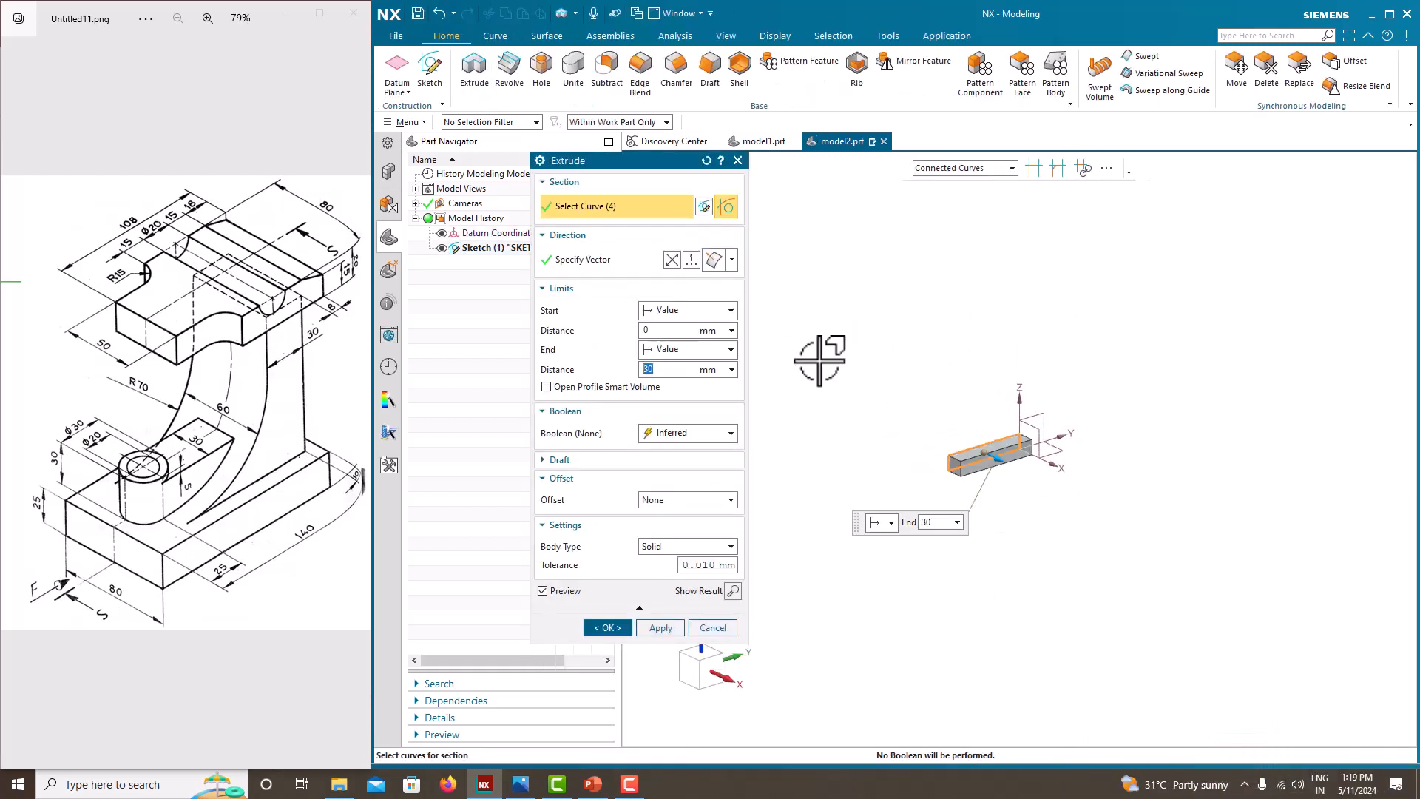
click(683, 348)
click(686, 378)
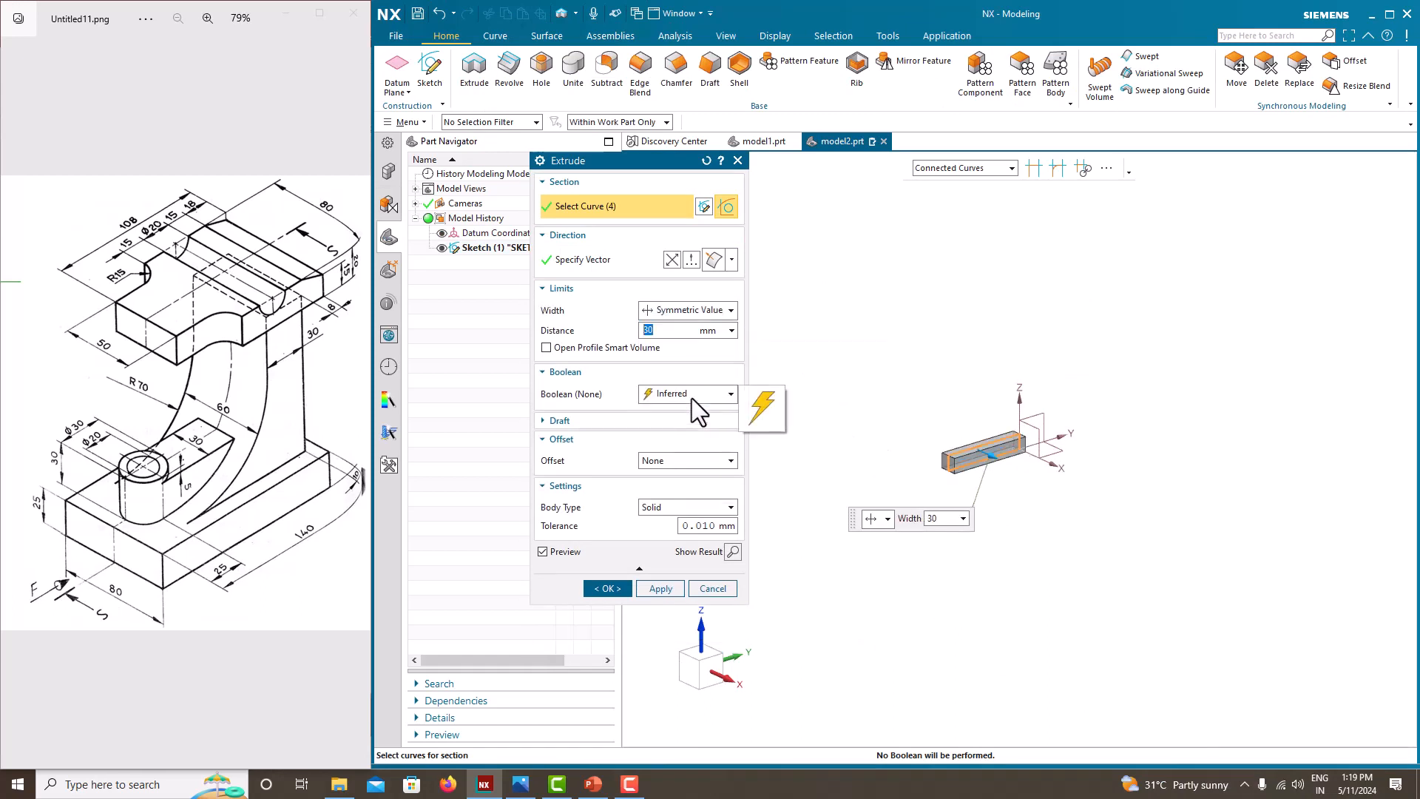
text(80)
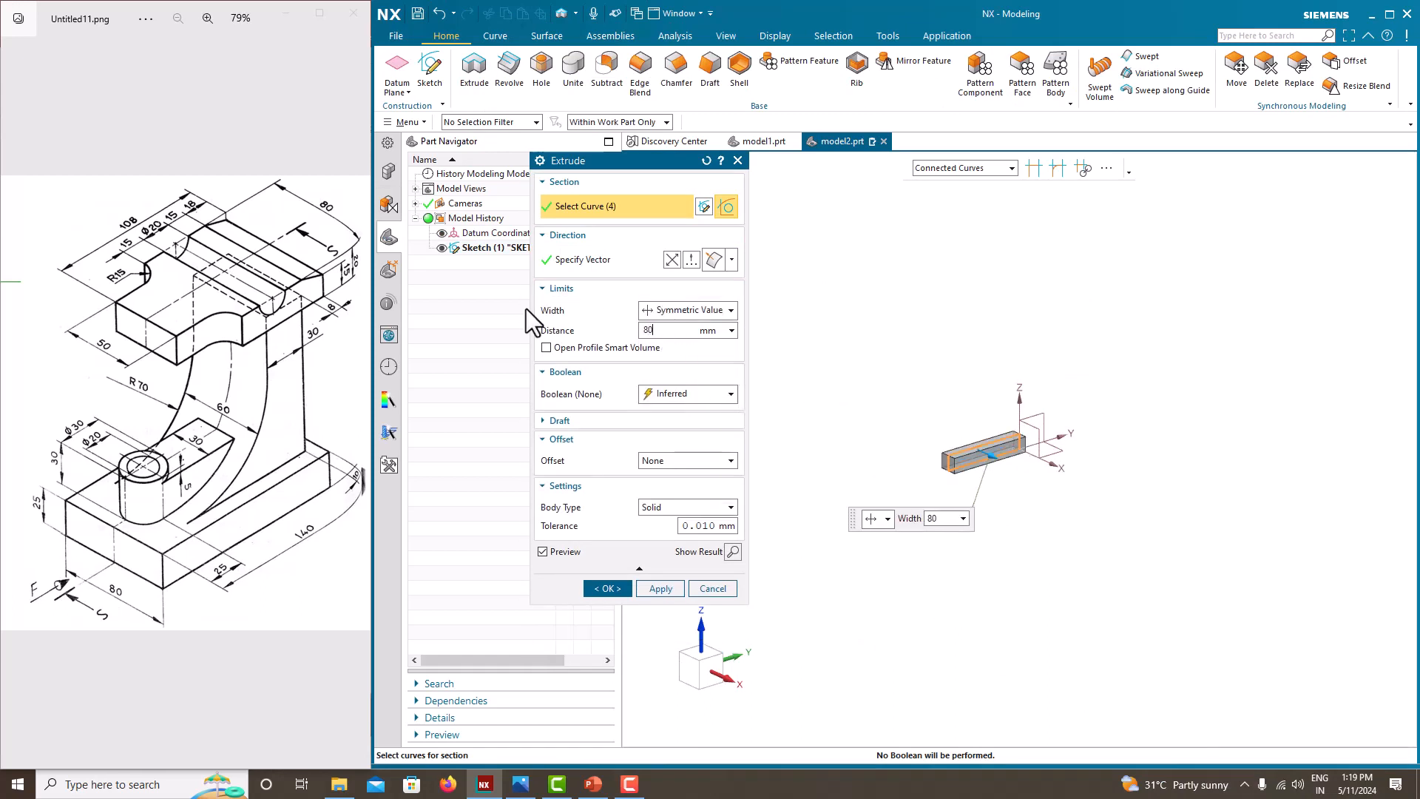
key(Return)
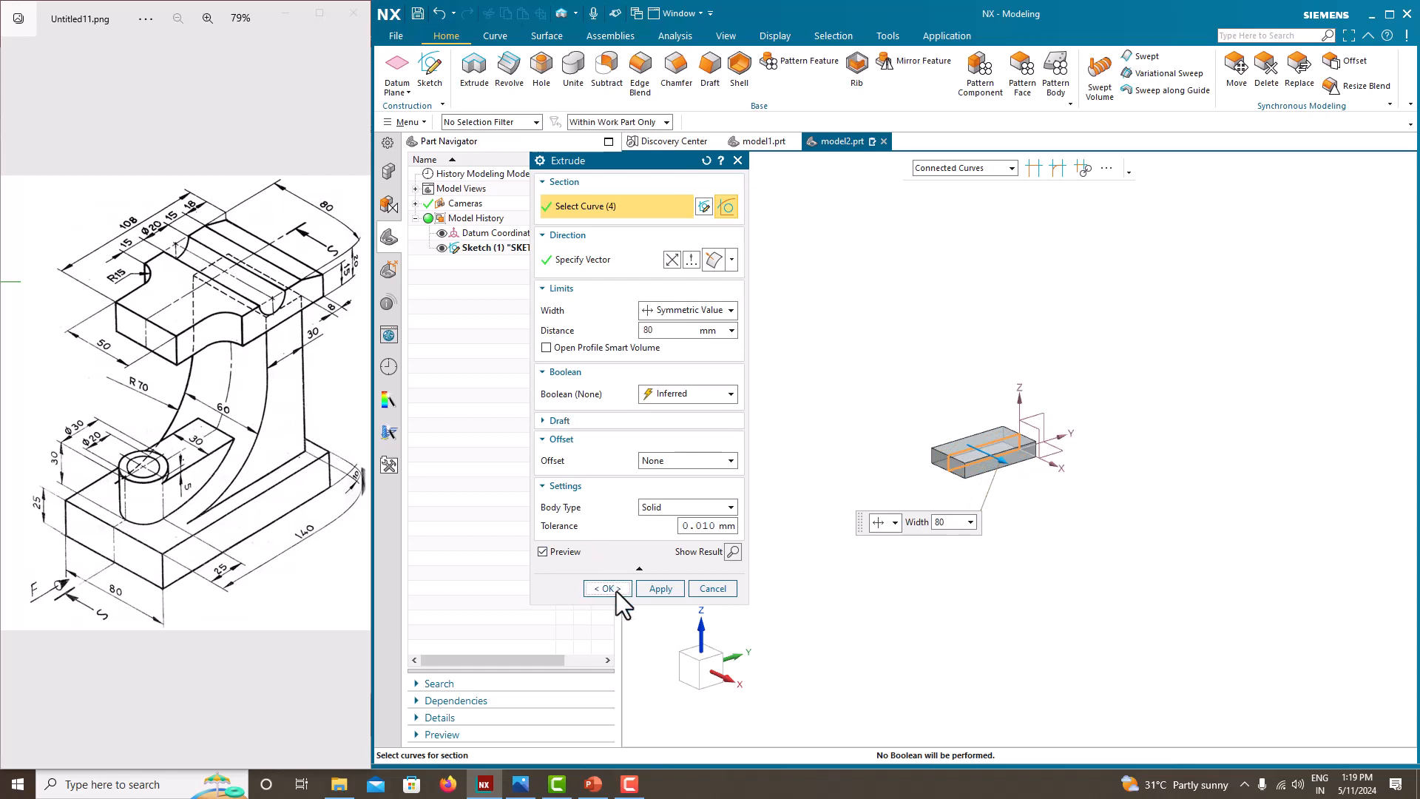
click(615, 589)
scroll(1021, 443, up, 4)
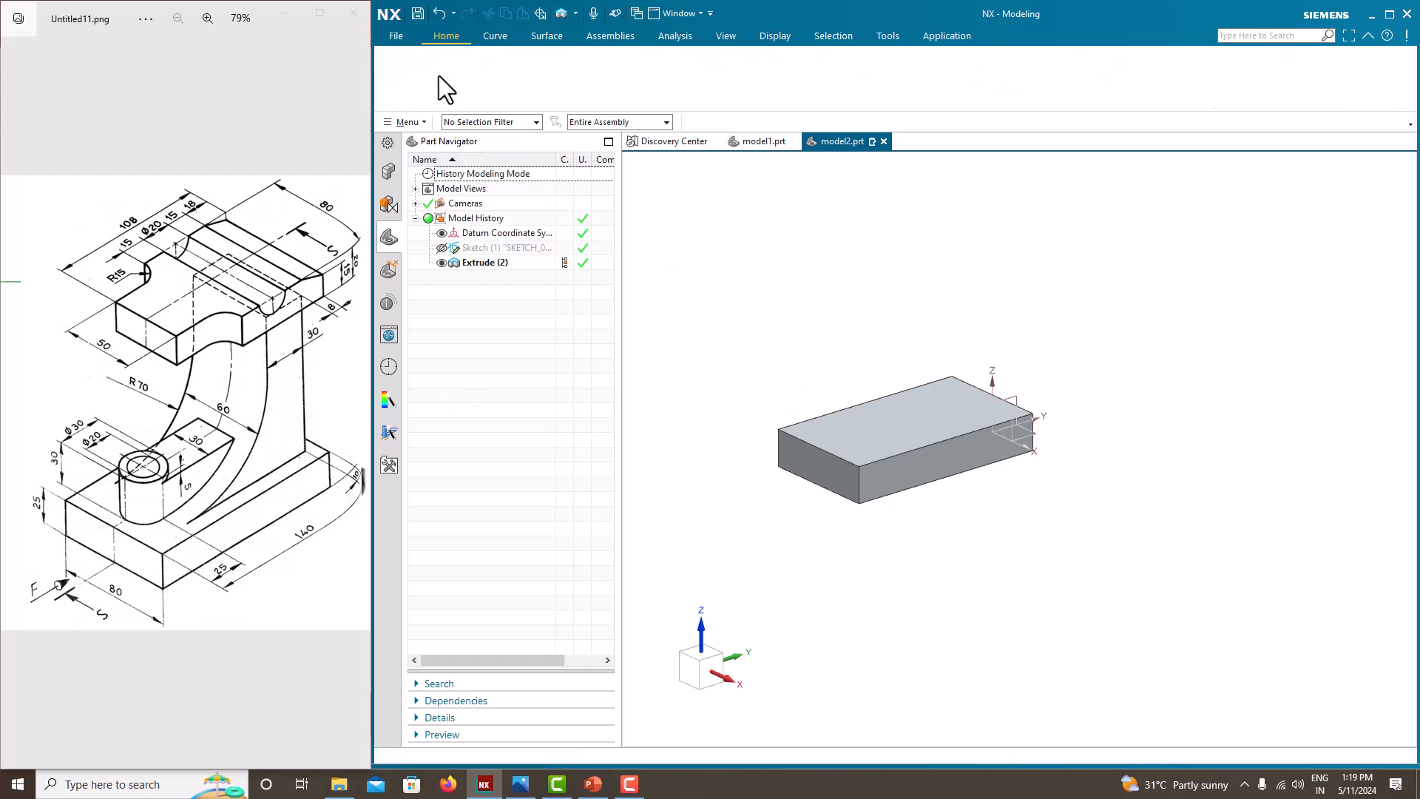
- Start a new sketch on the Right plane and set the Arc command to the centre-and-endpoints method
click(436, 74)
click(1027, 314)
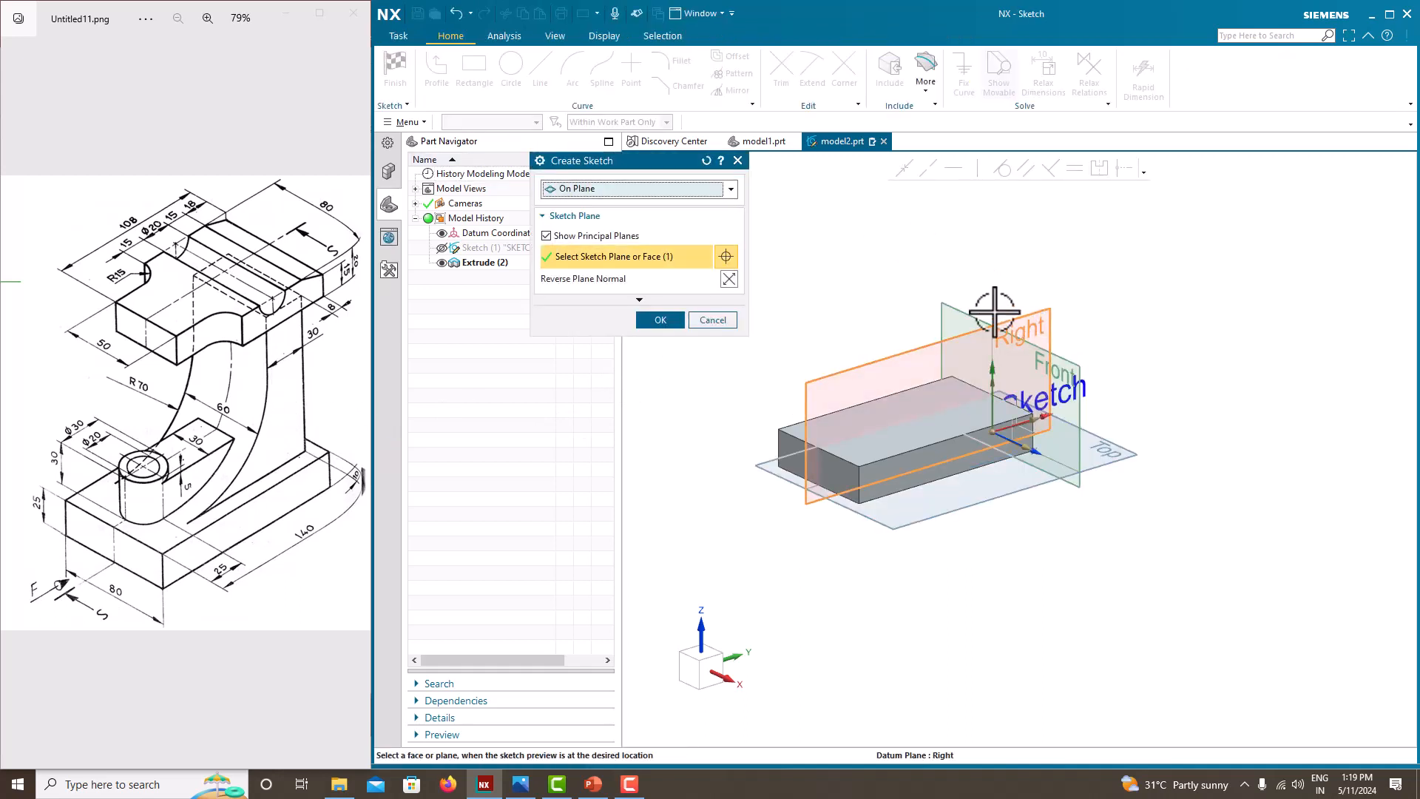
click(659, 318)
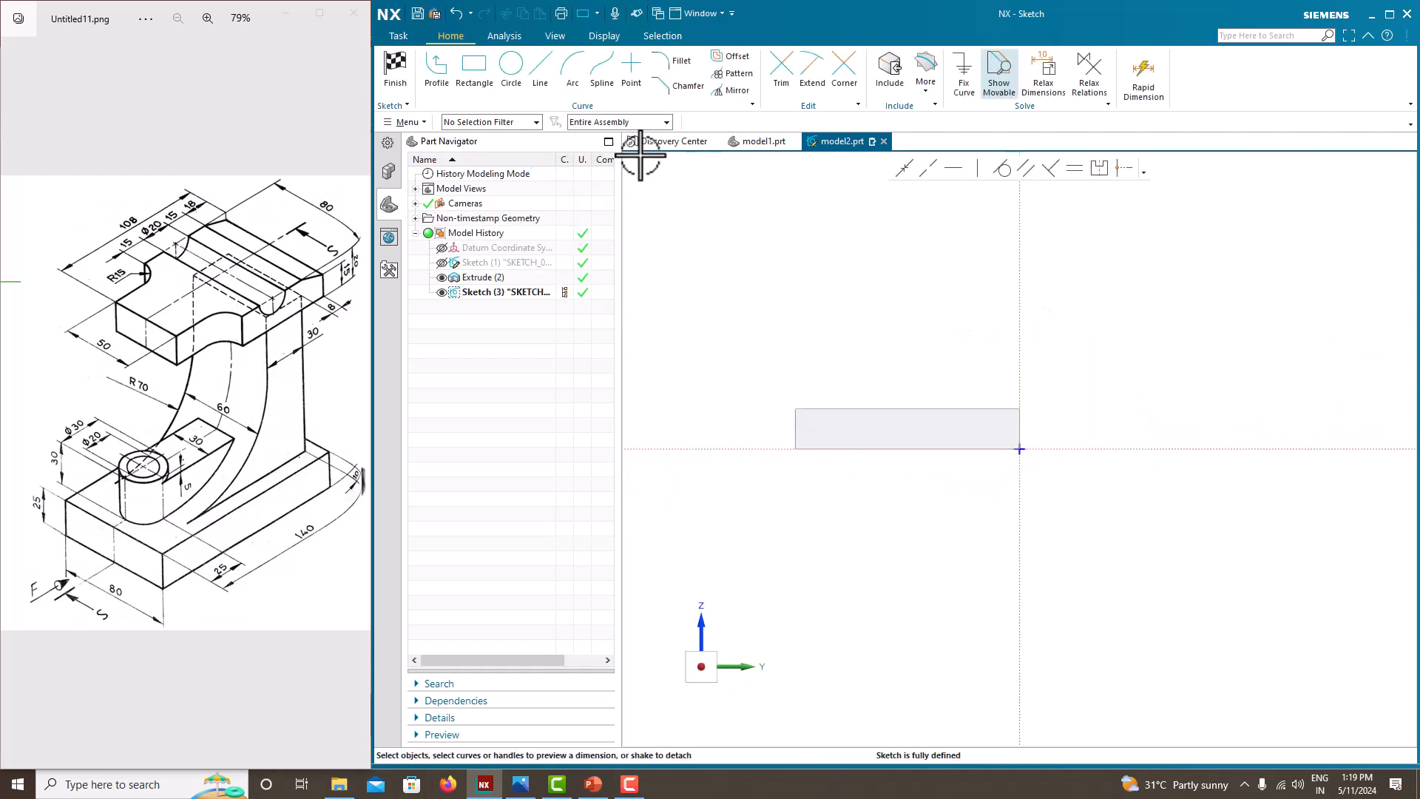
click(573, 80)
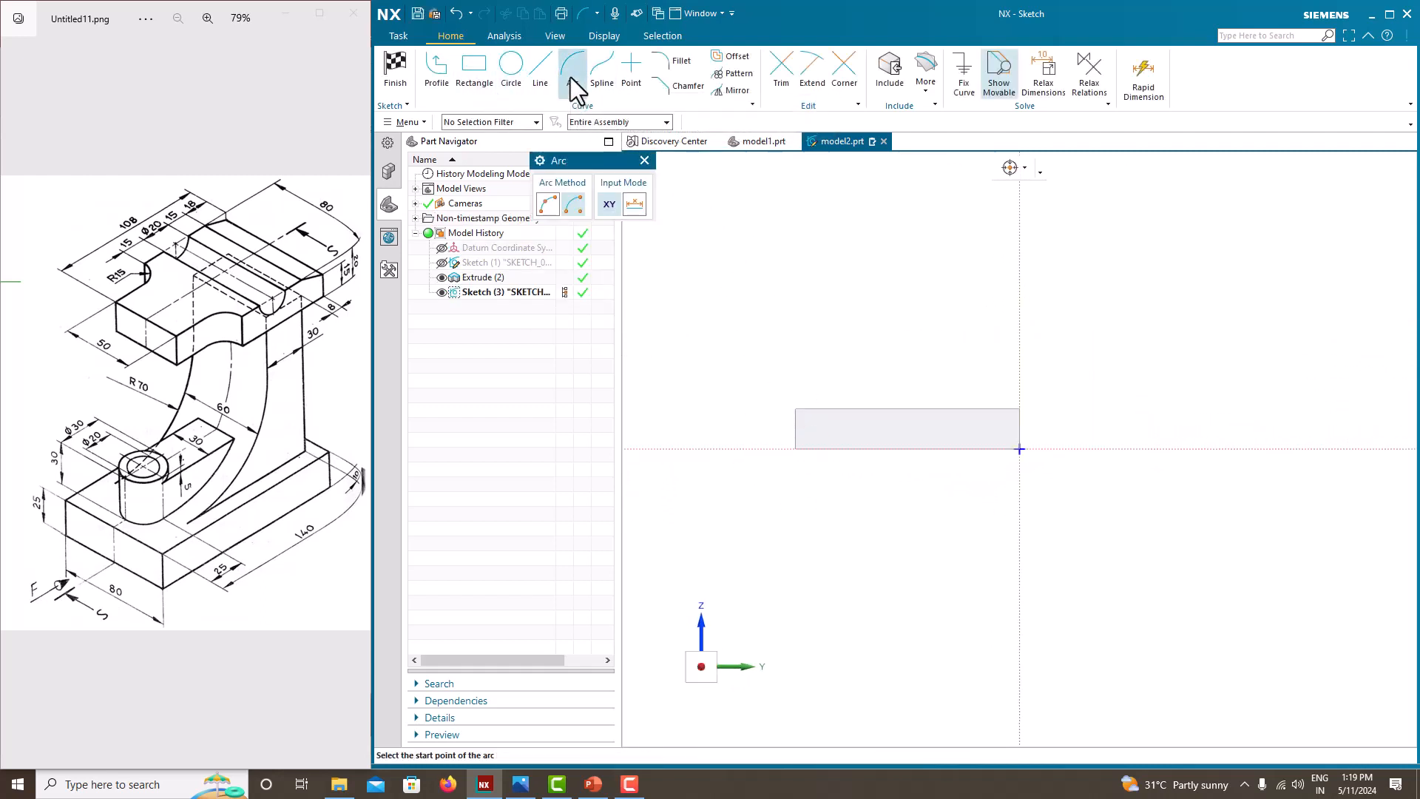
click(574, 202)
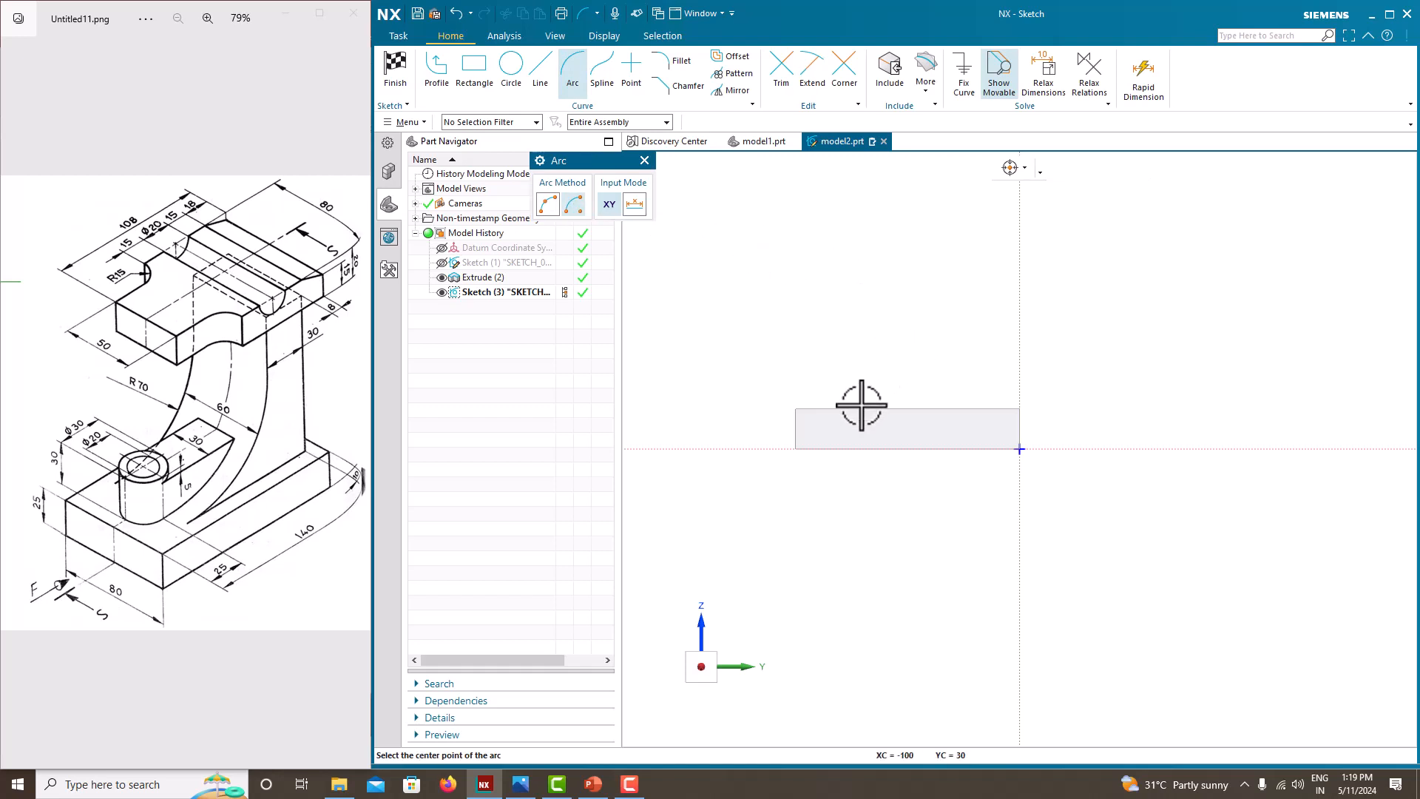
click(625, 123)
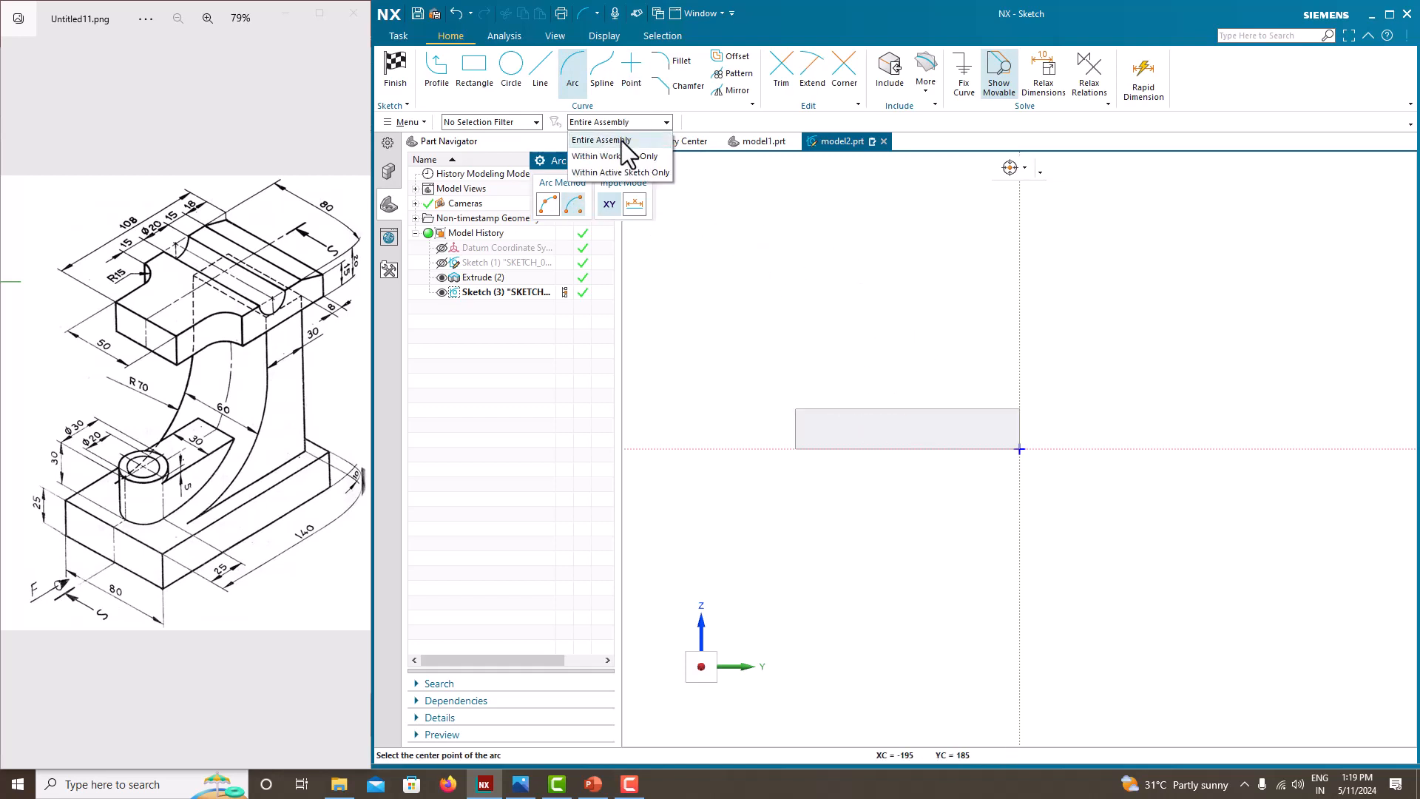
click(622, 141)
click(856, 408)
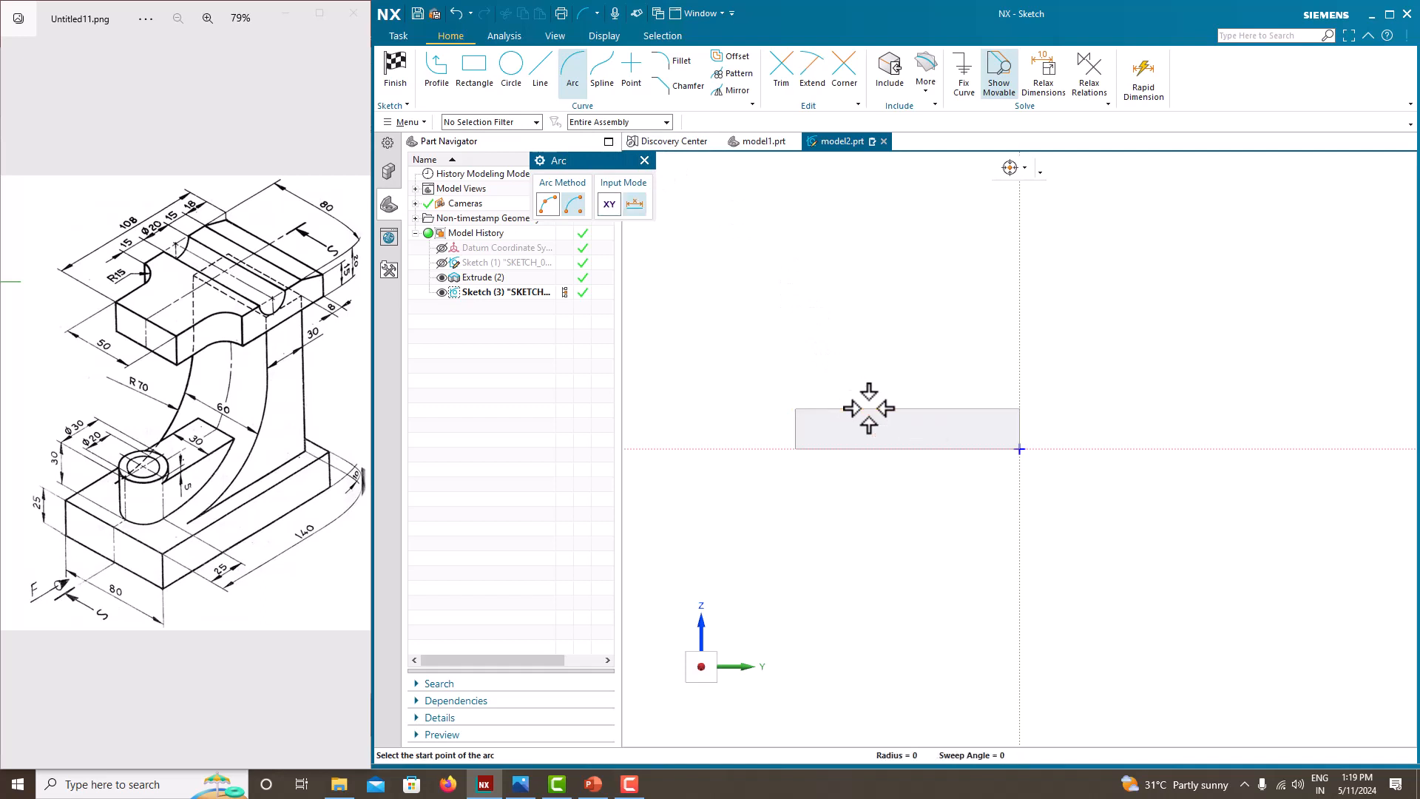
key(Escape)
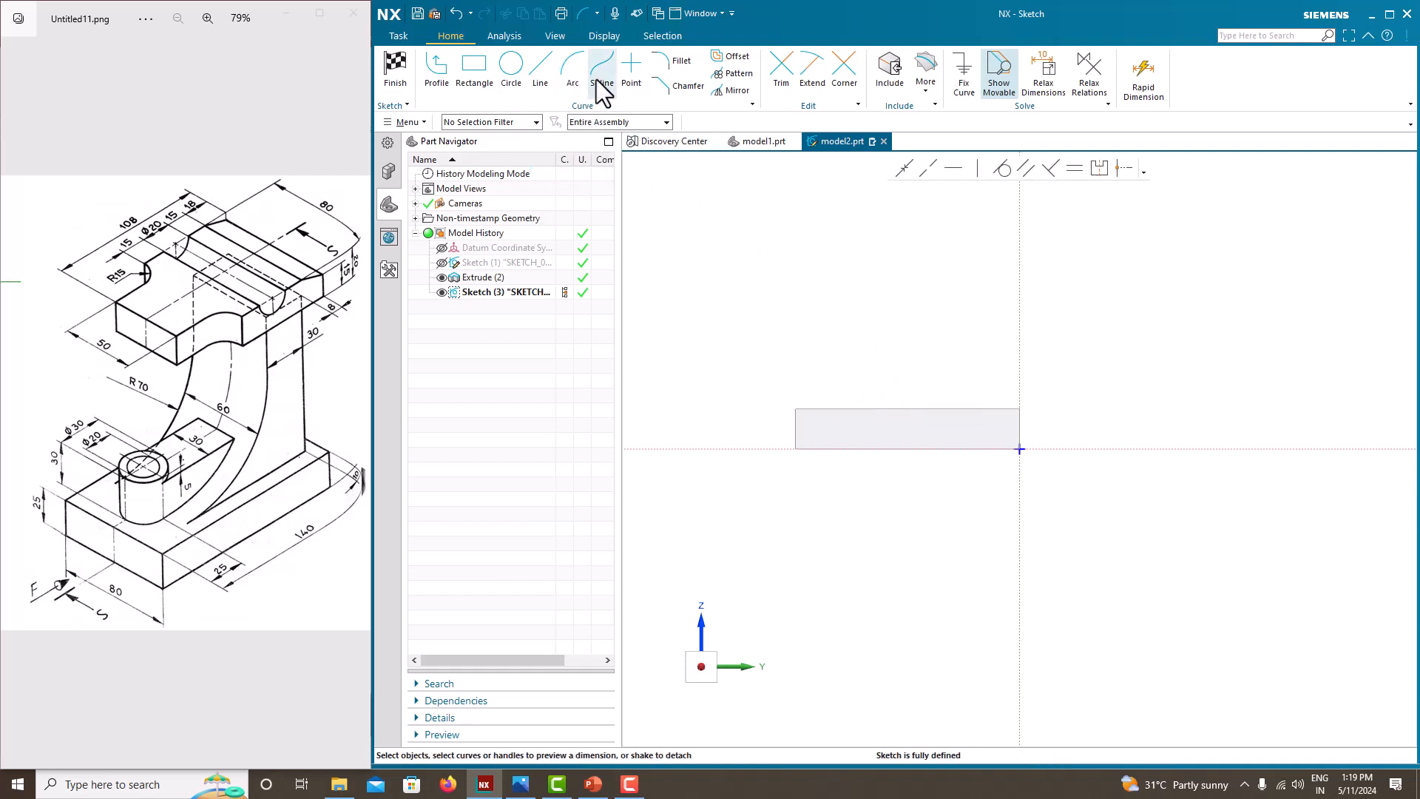
- Sketch a quarter arc of about 45 mm radius above the base, starting on its top edge and curving up to the right
click(562, 77)
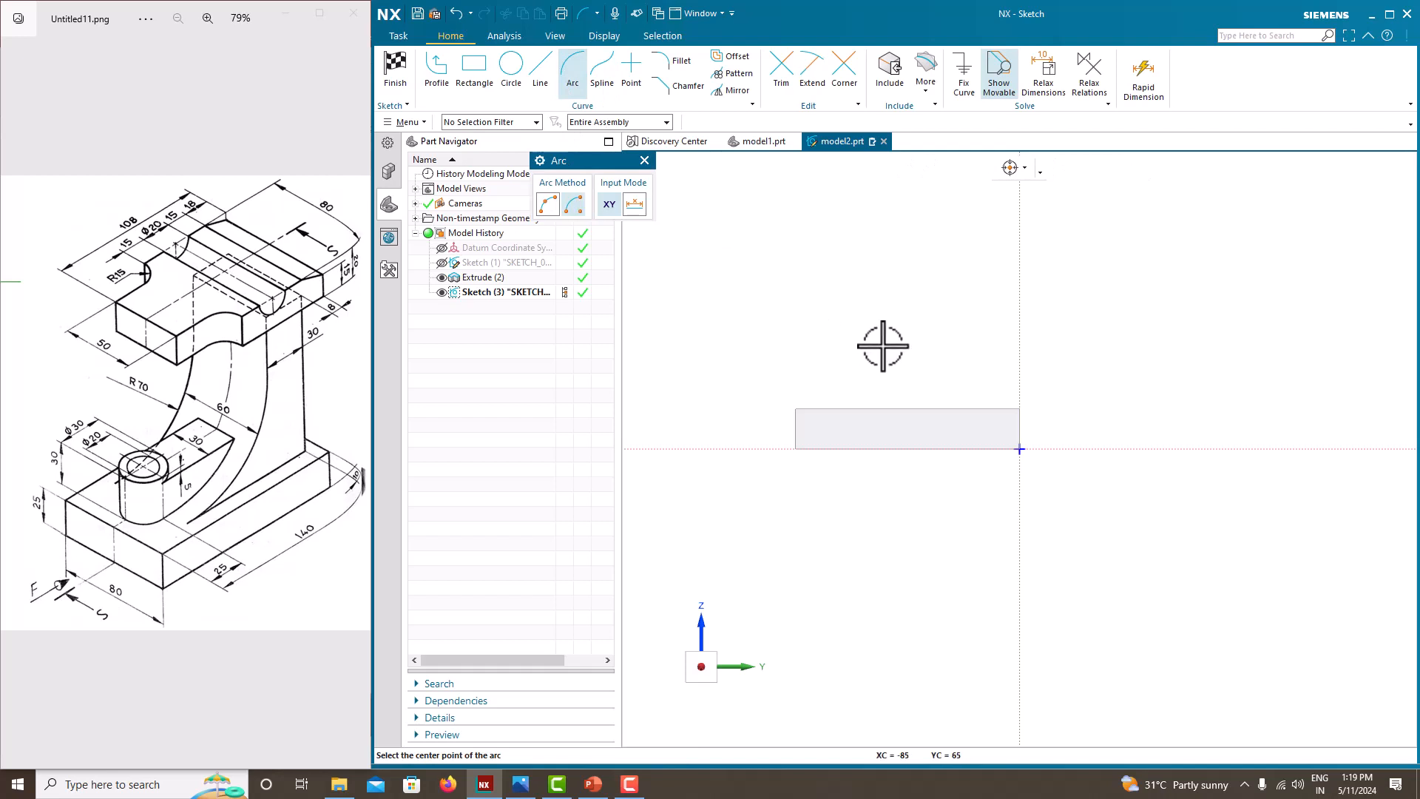
click(857, 336)
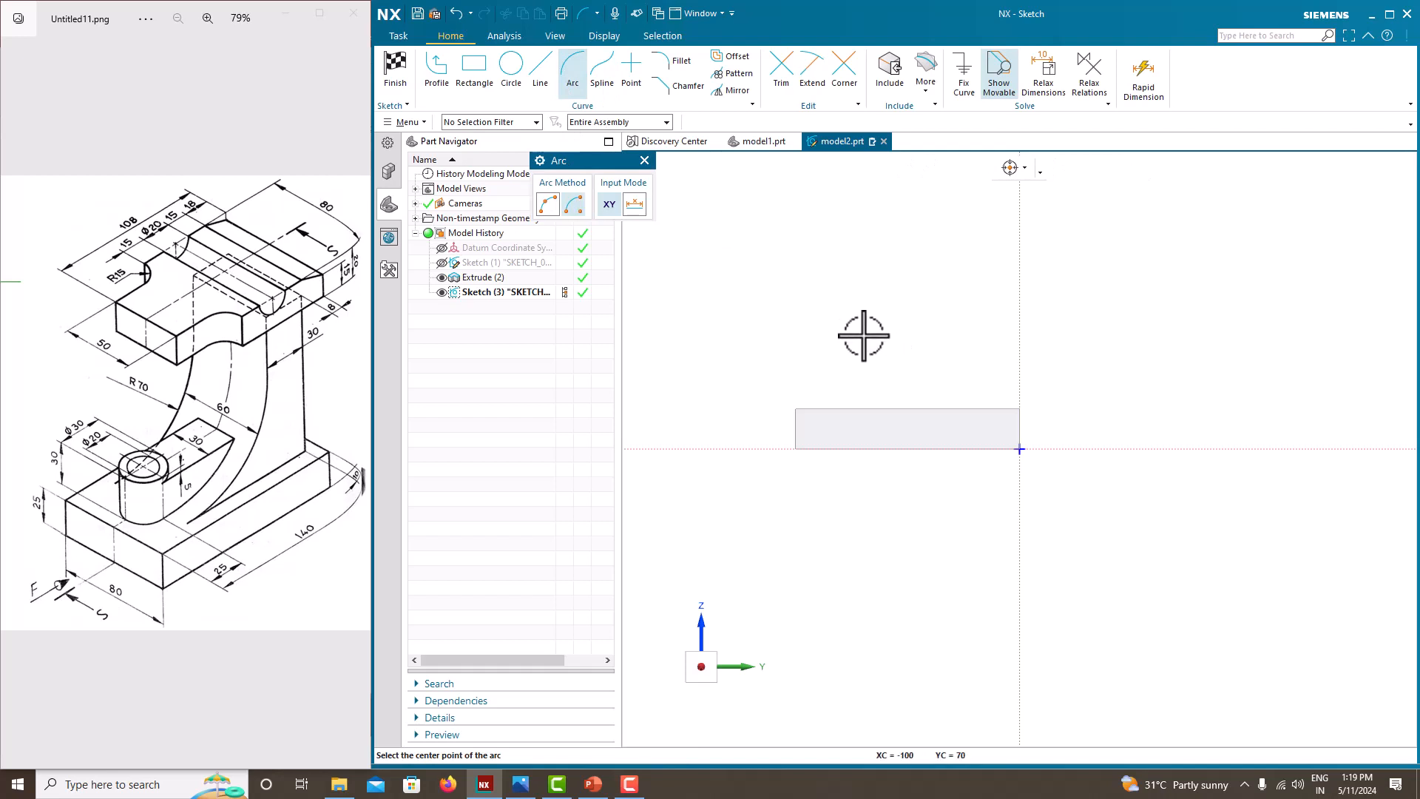
click(858, 408)
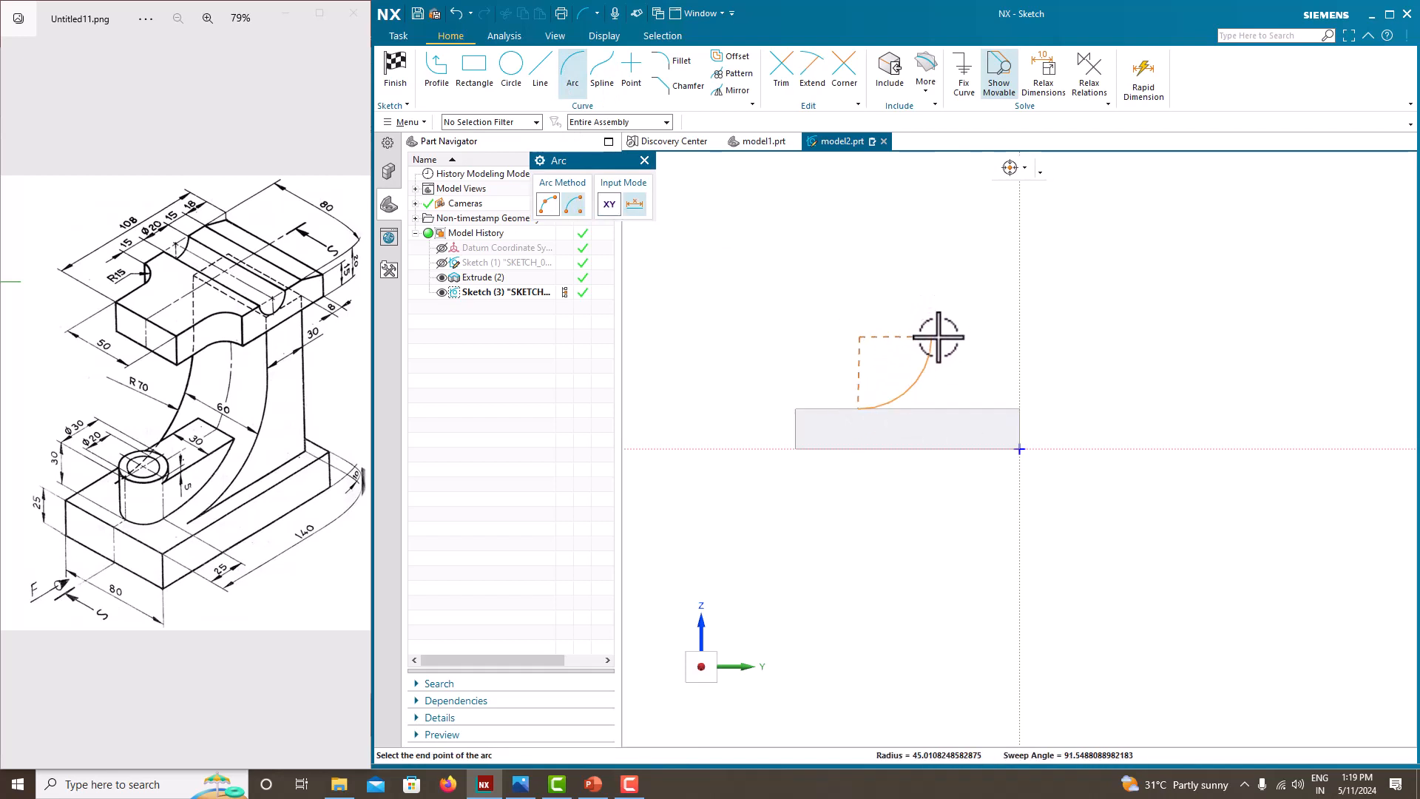
click(931, 337)
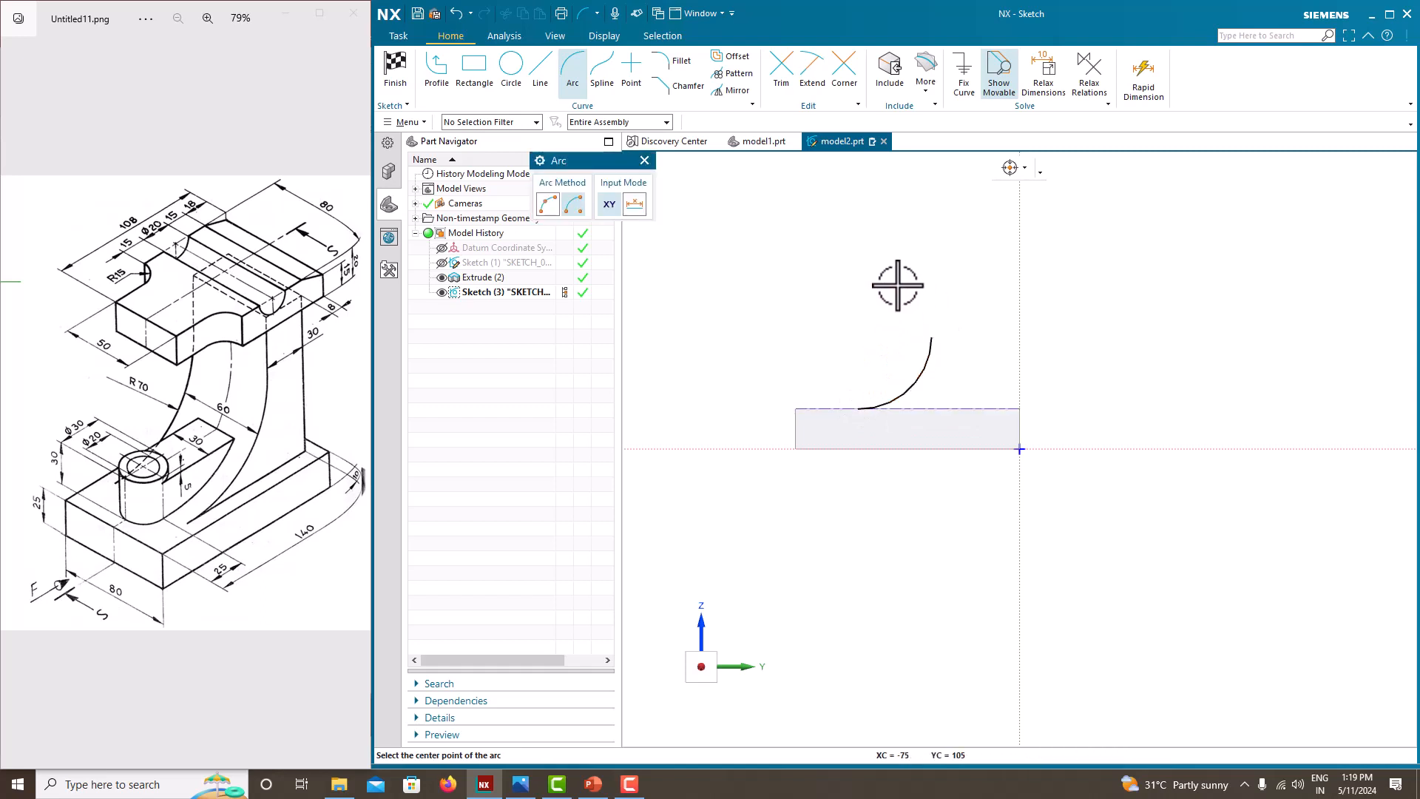
key(Escape)
- Align the arc's centre point horizontally with its upper endpoint
scroll(907, 356, up, 3)
click(933, 367)
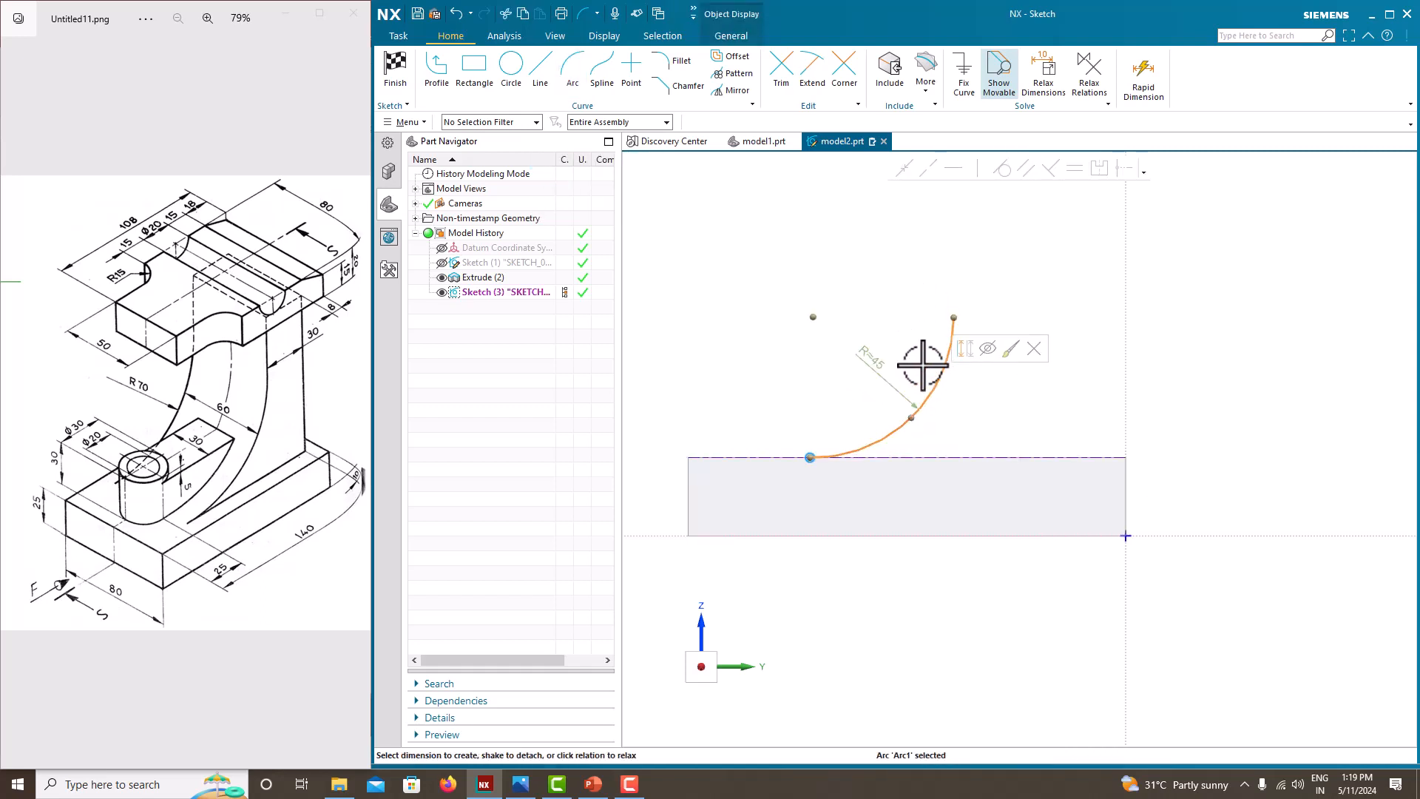
click(810, 317)
click(952, 317)
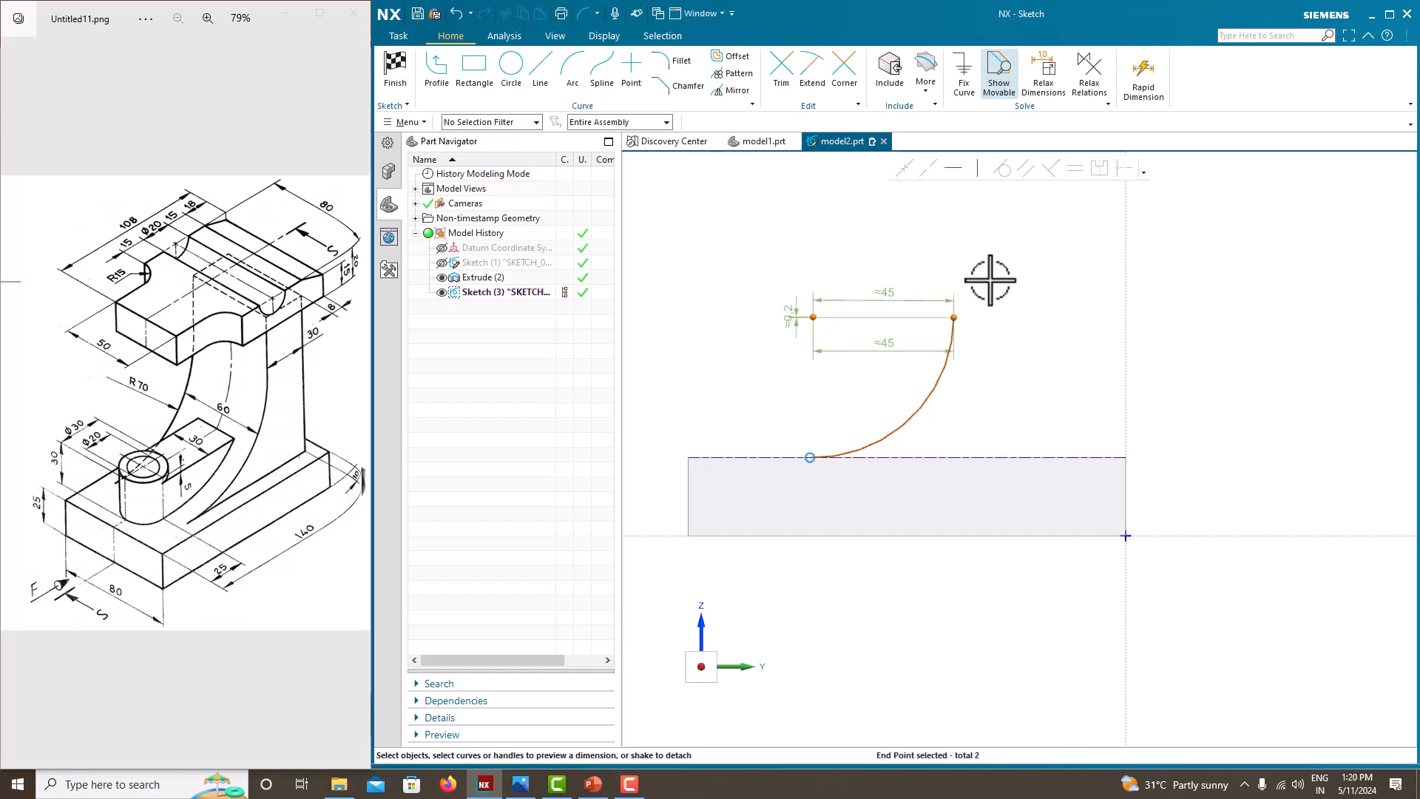
click(957, 167)
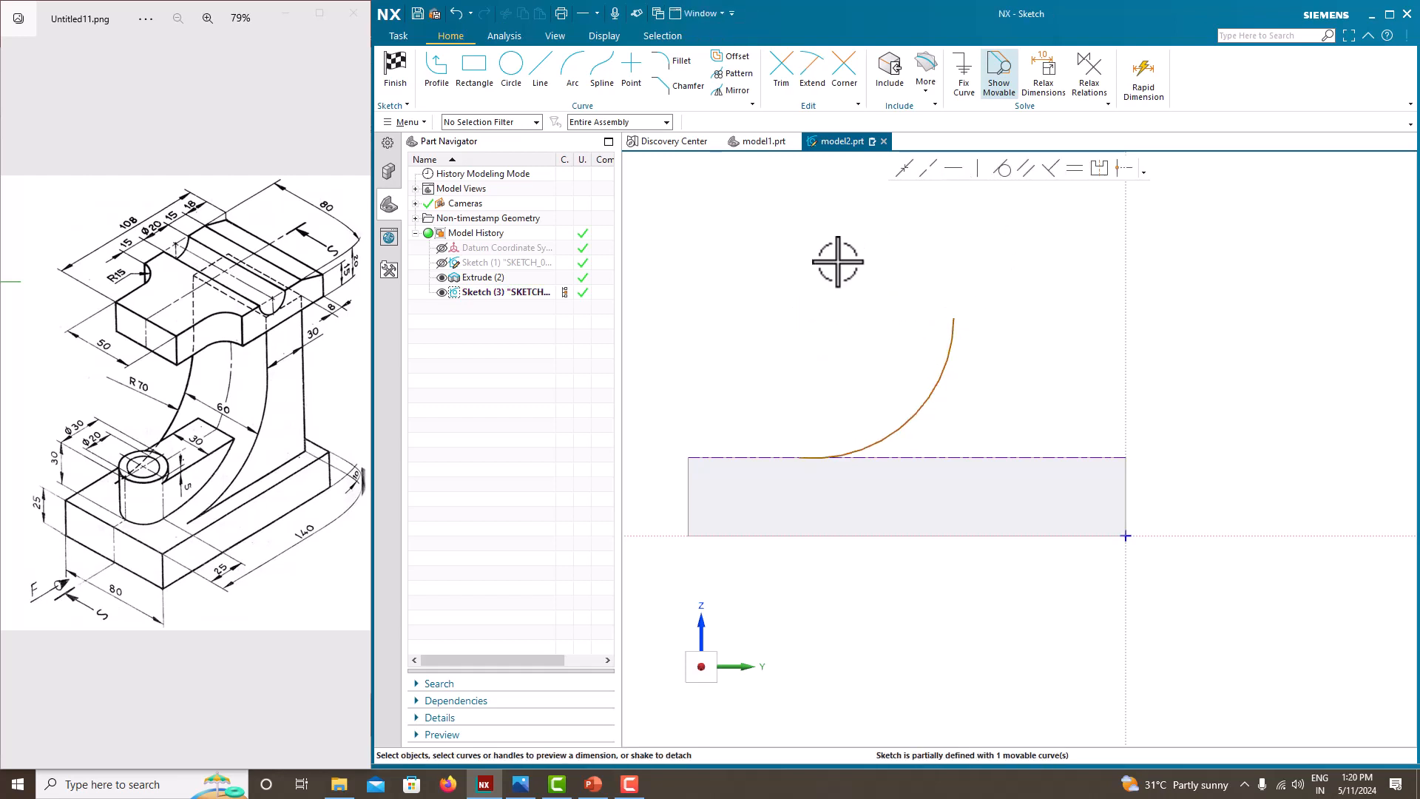
- Sketch connected lines from the arc's upper endpoint: vertically up, horizontally across toward the base's rear, and about 160 mm down into the base
scroll(903, 354, down, 5)
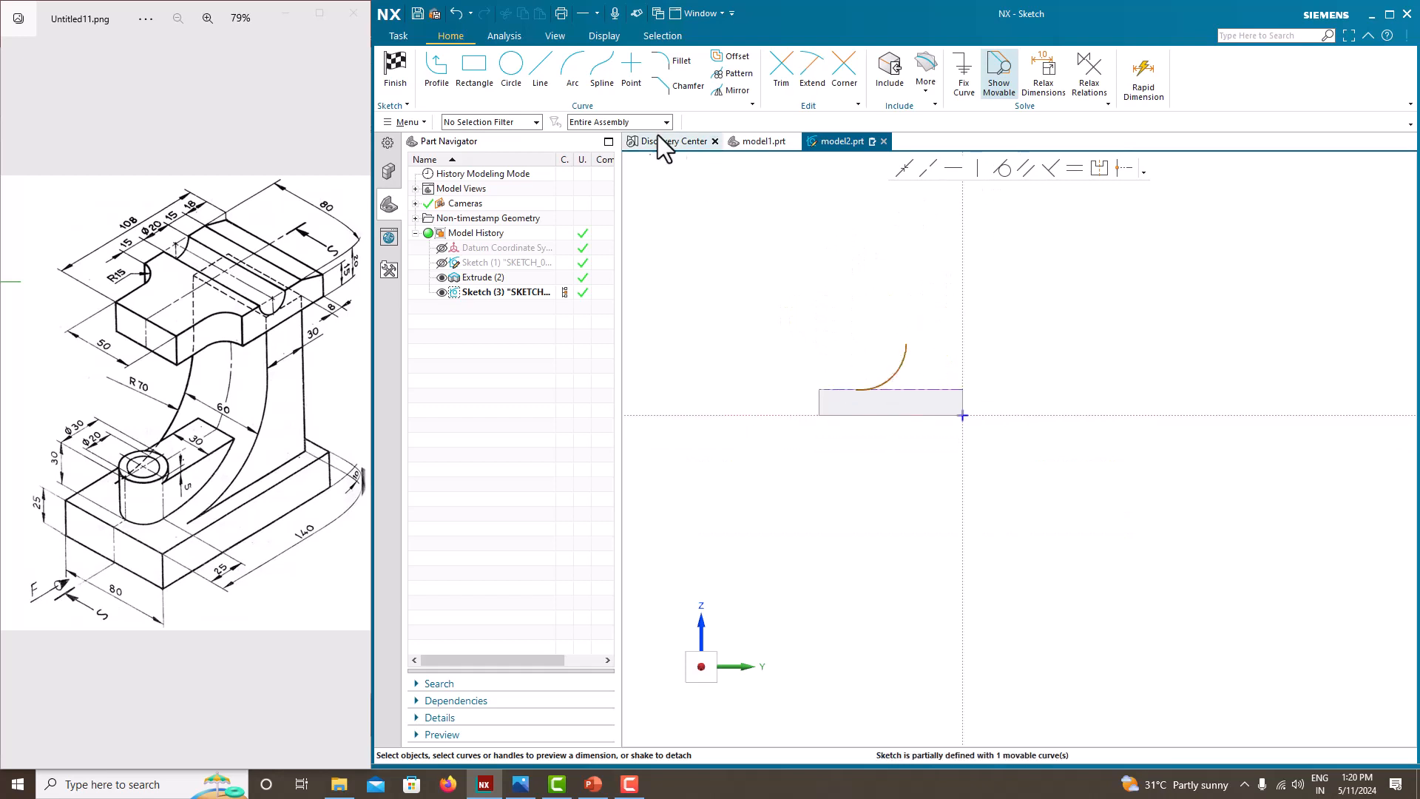
click(434, 68)
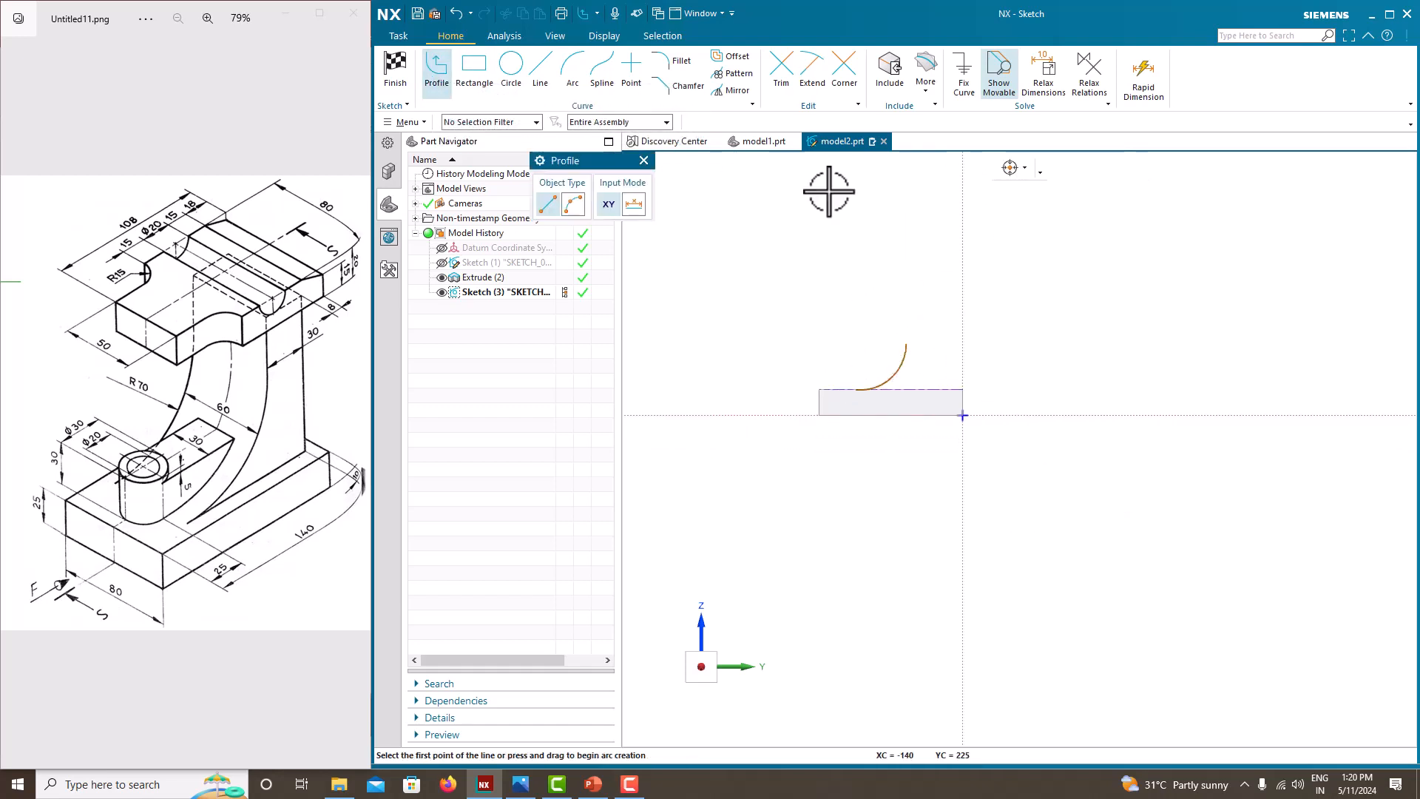
click(909, 342)
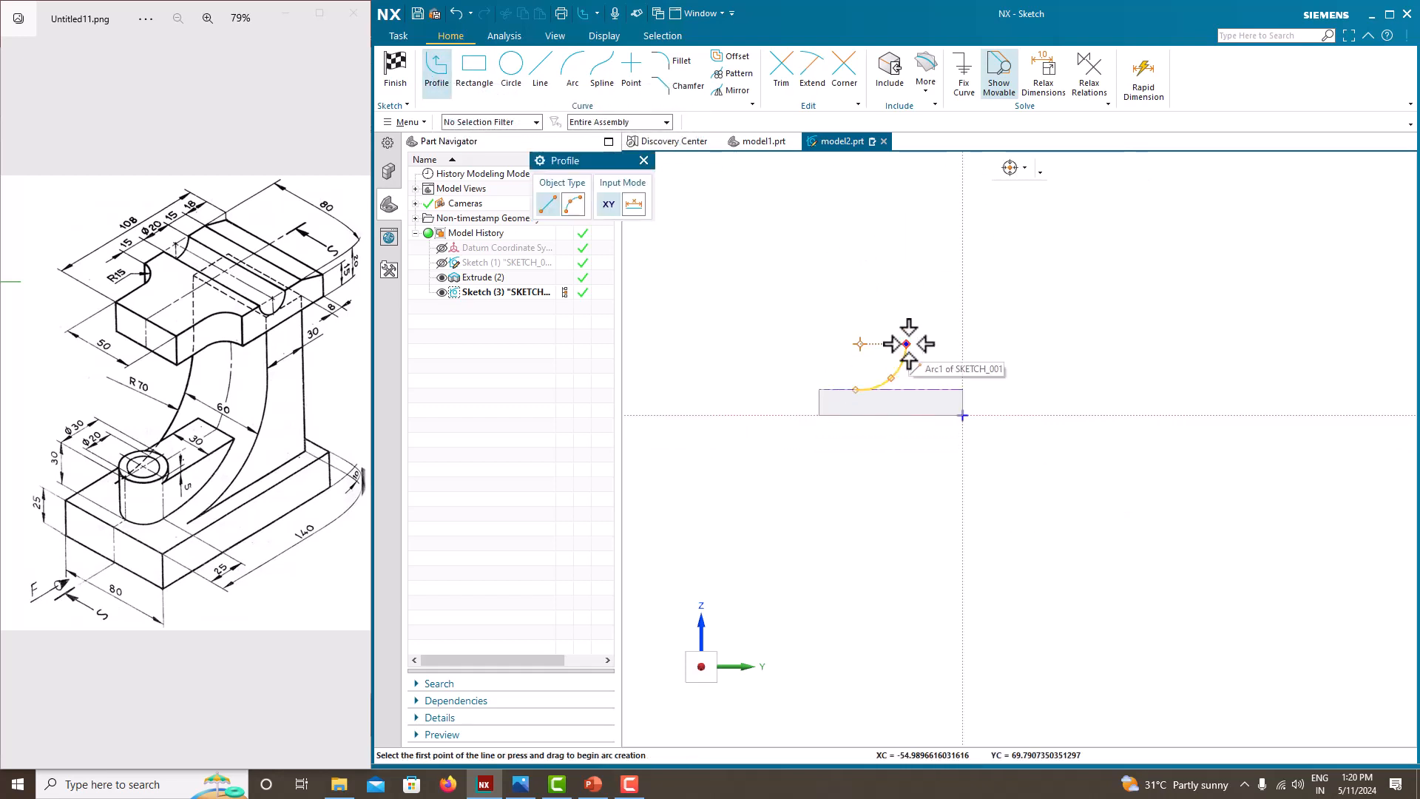
click(907, 245)
click(943, 245)
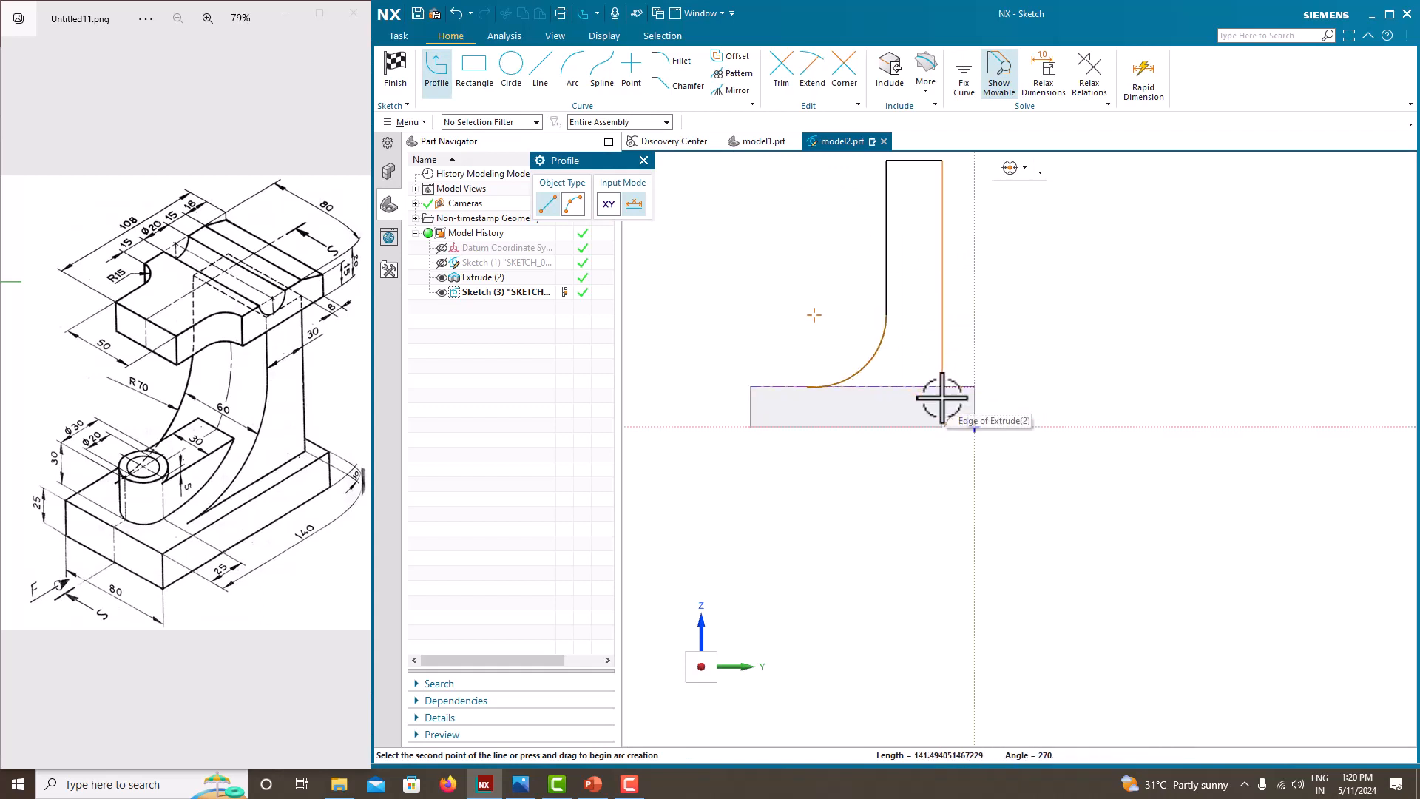
scroll(939, 400, down, 2)
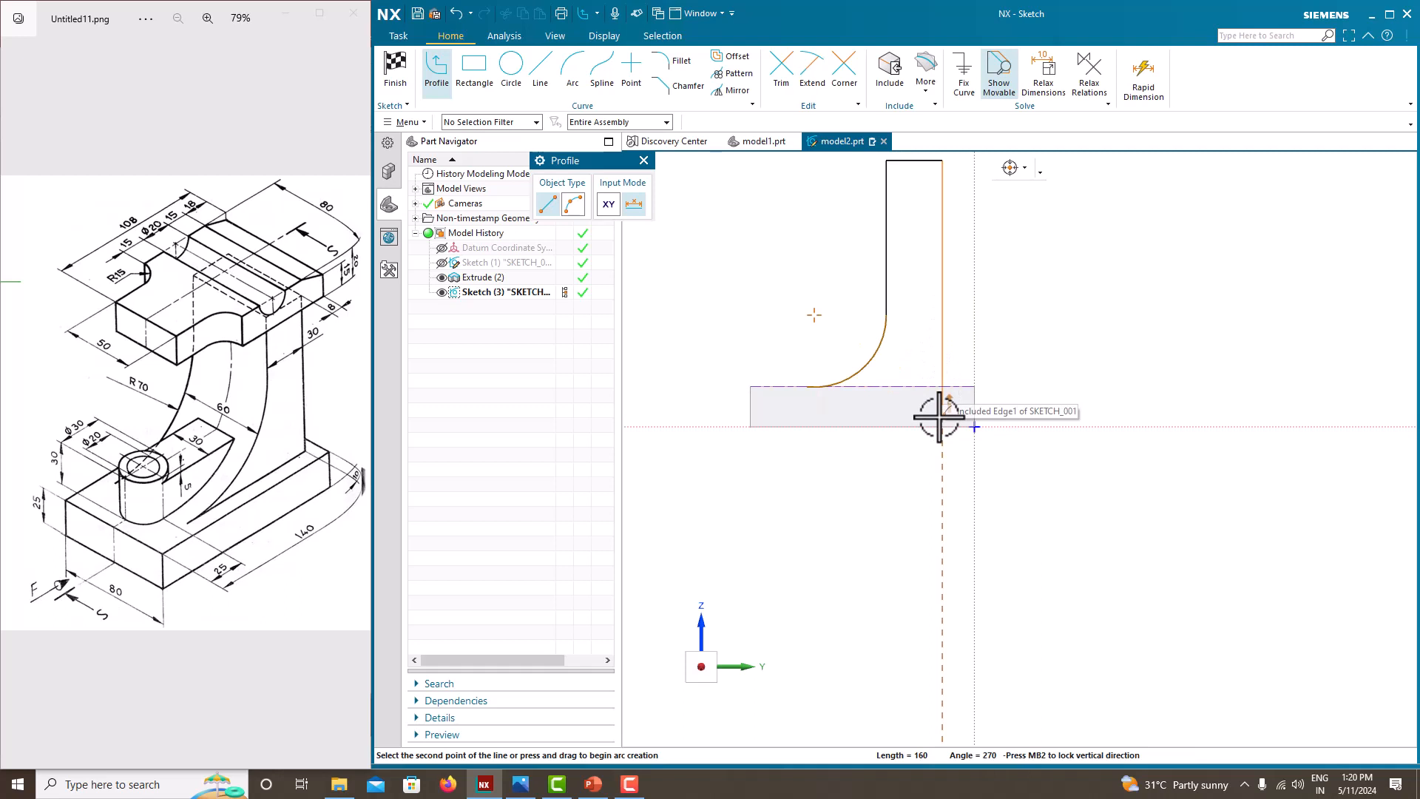
click(940, 416)
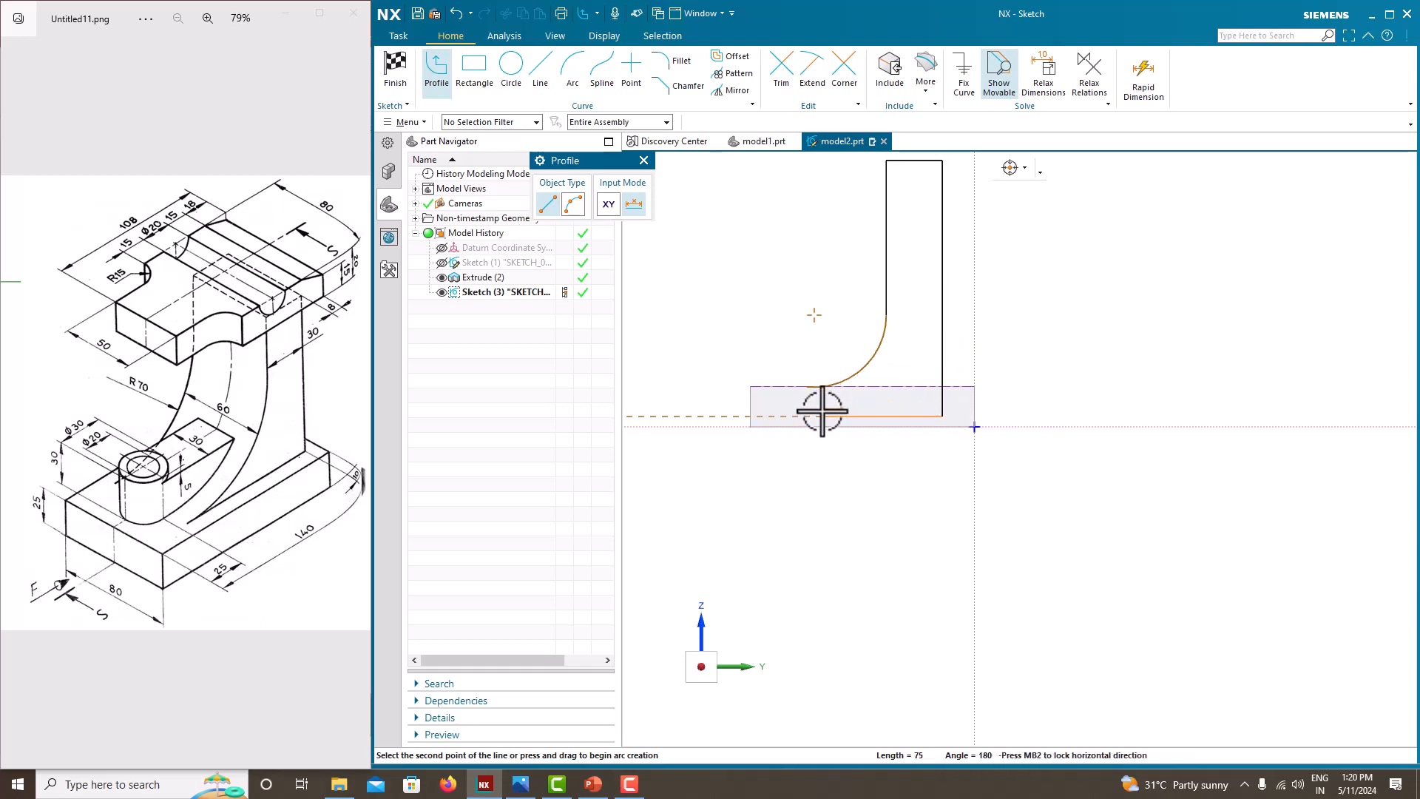
key(Escape)
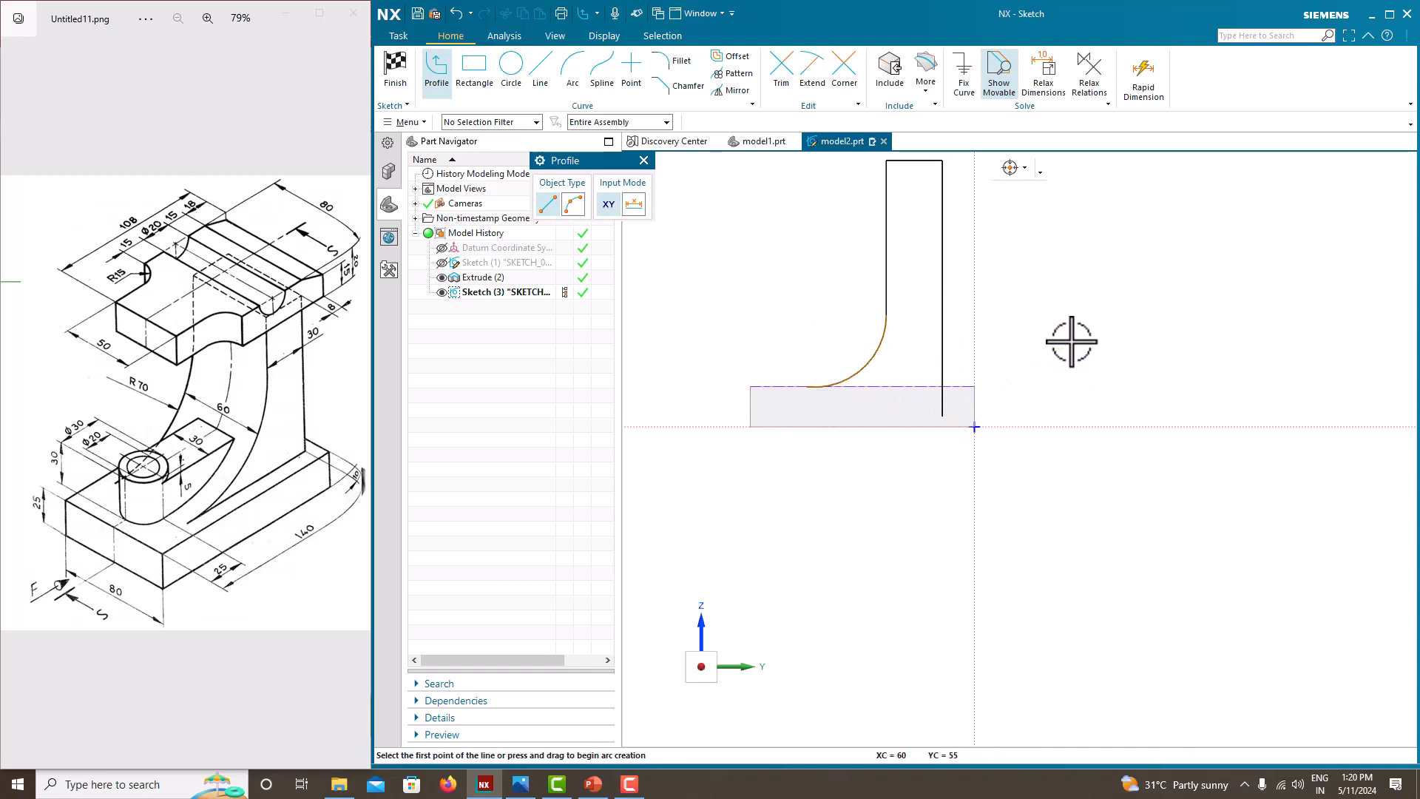
- Sketch a horizontal line about 84.5 mm long on the base's top edge, from the arc's lower endpoint to the rear vertical line
scroll(799, 391, down, 3)
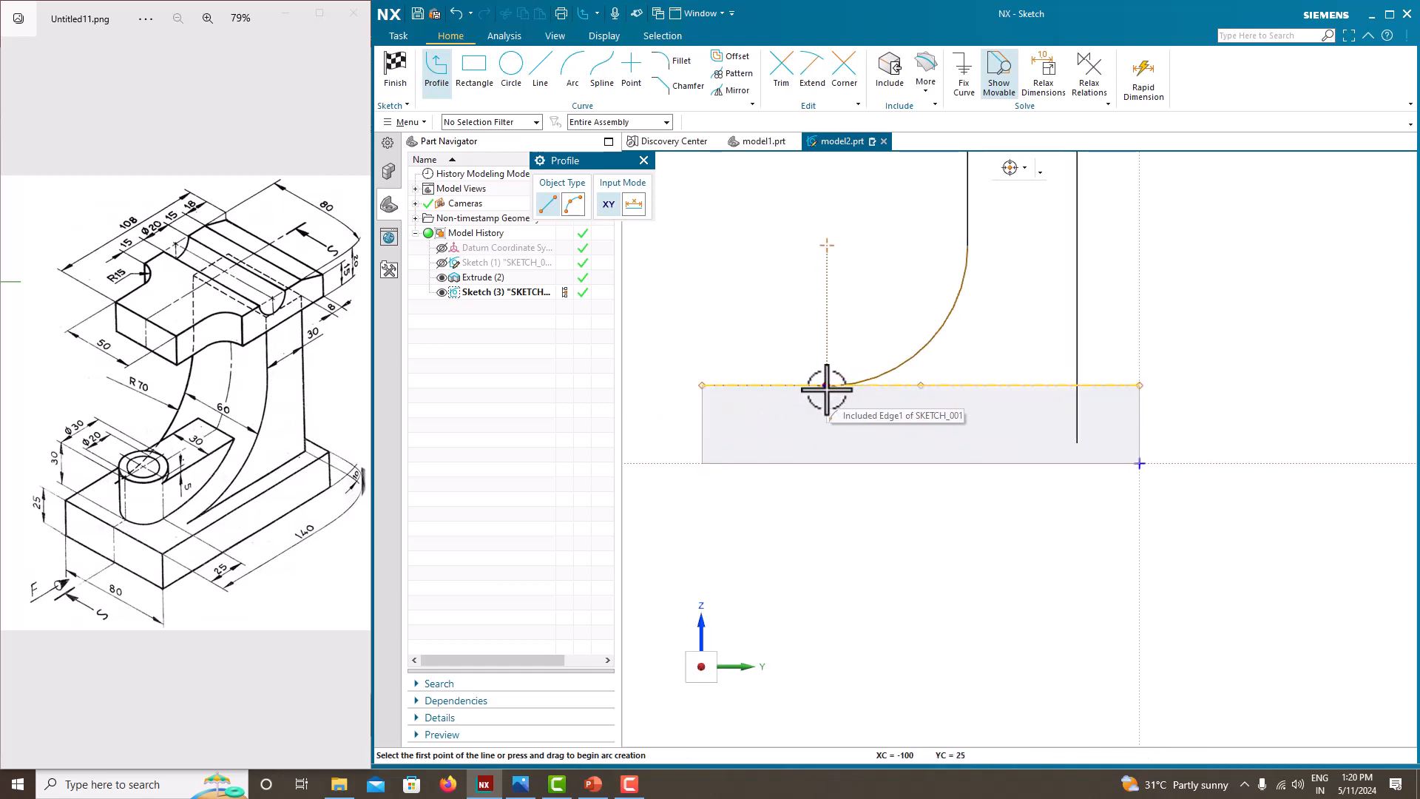
scroll(828, 388, down, 2)
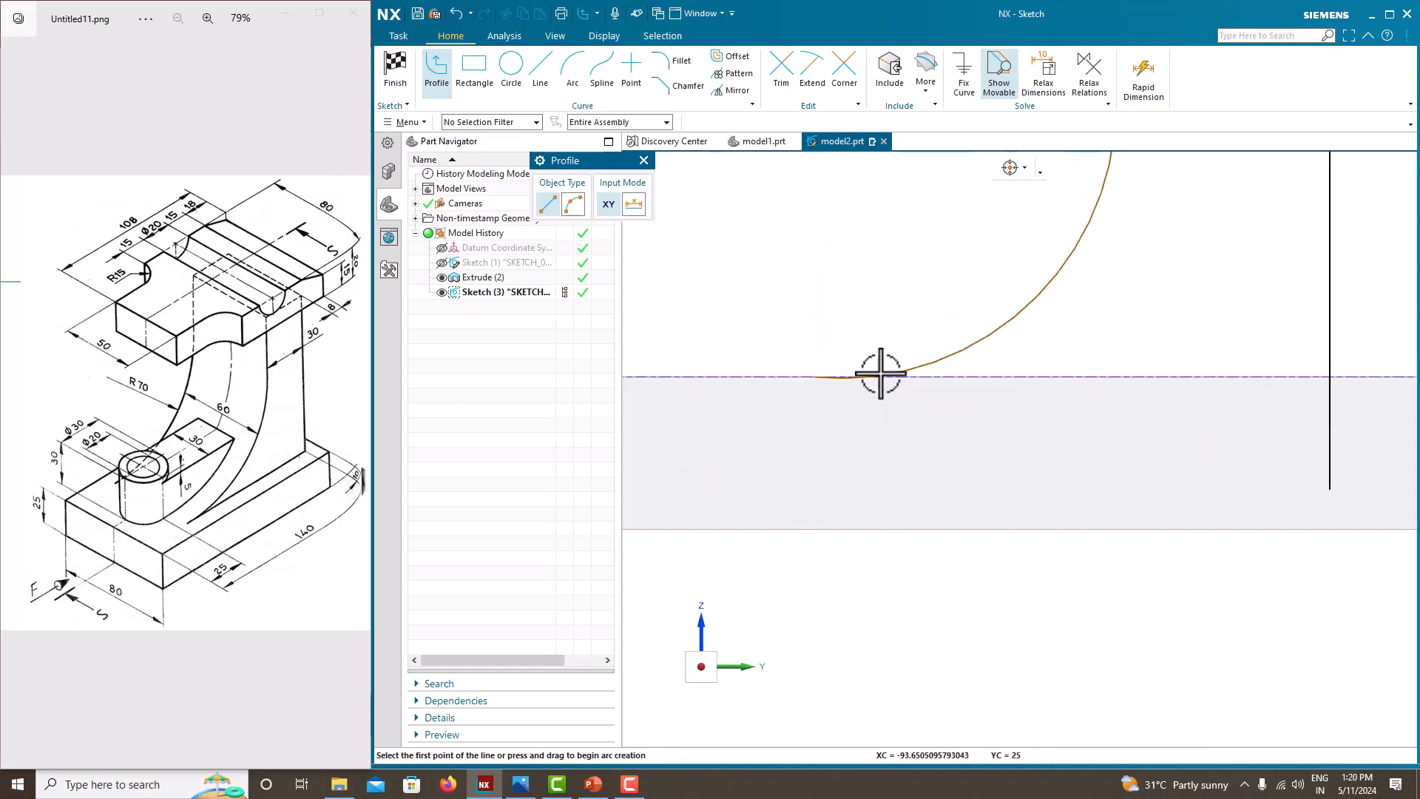
click(814, 378)
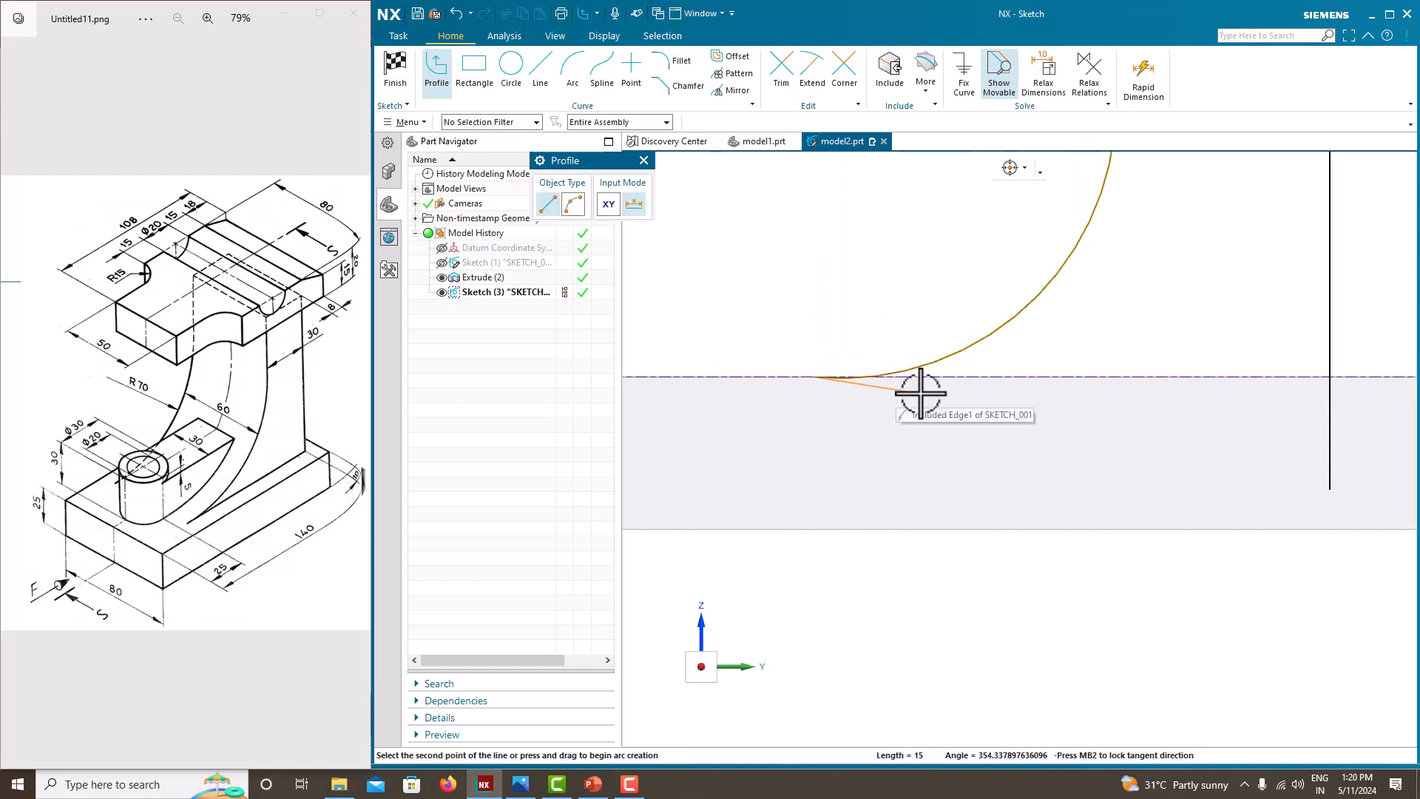
click(1329, 377)
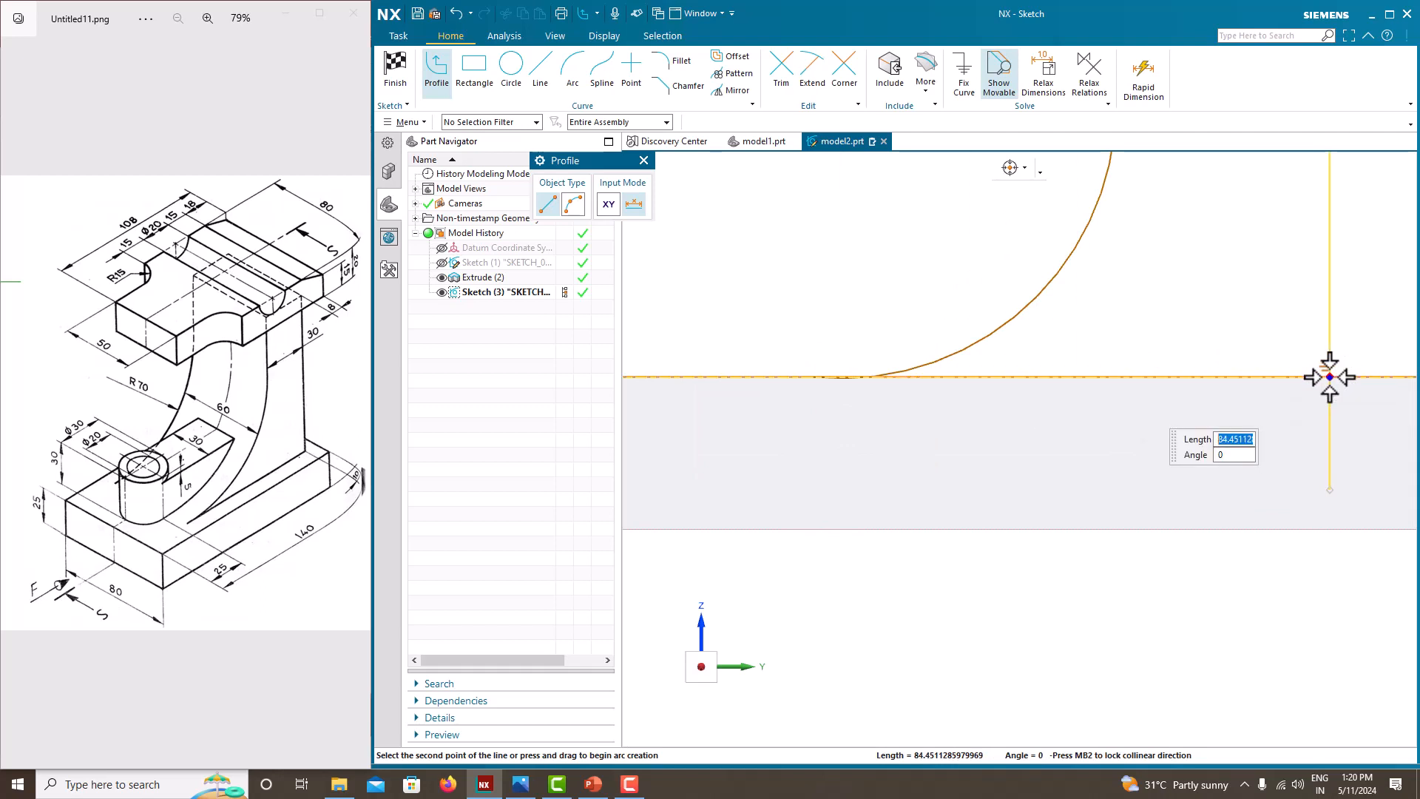
middle_click(1255, 316)
middle_click(1188, 298)
scroll(1107, 251, up, 6)
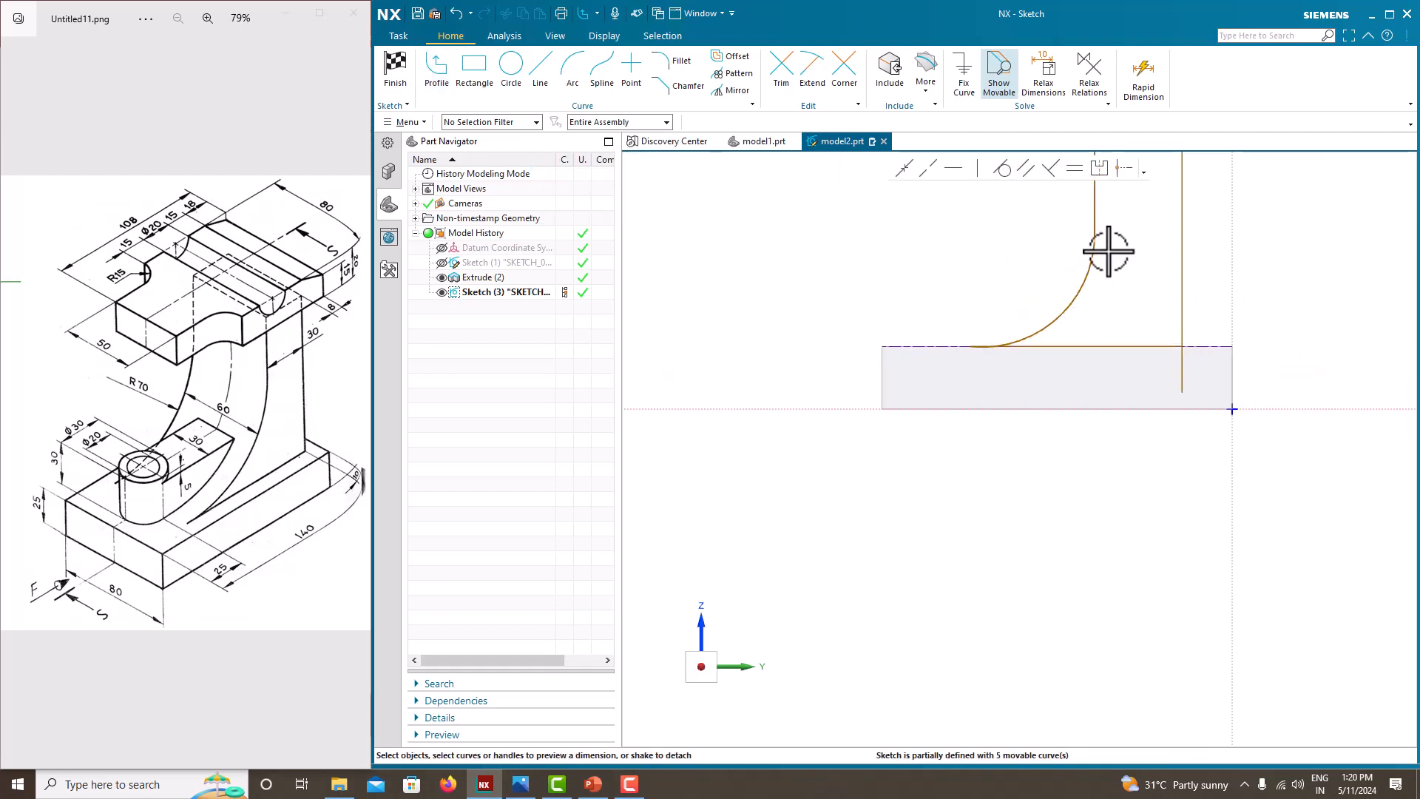
- Trim the part of the rear vertical line that extends below the base's top edge
scroll(1137, 314, down, 4)
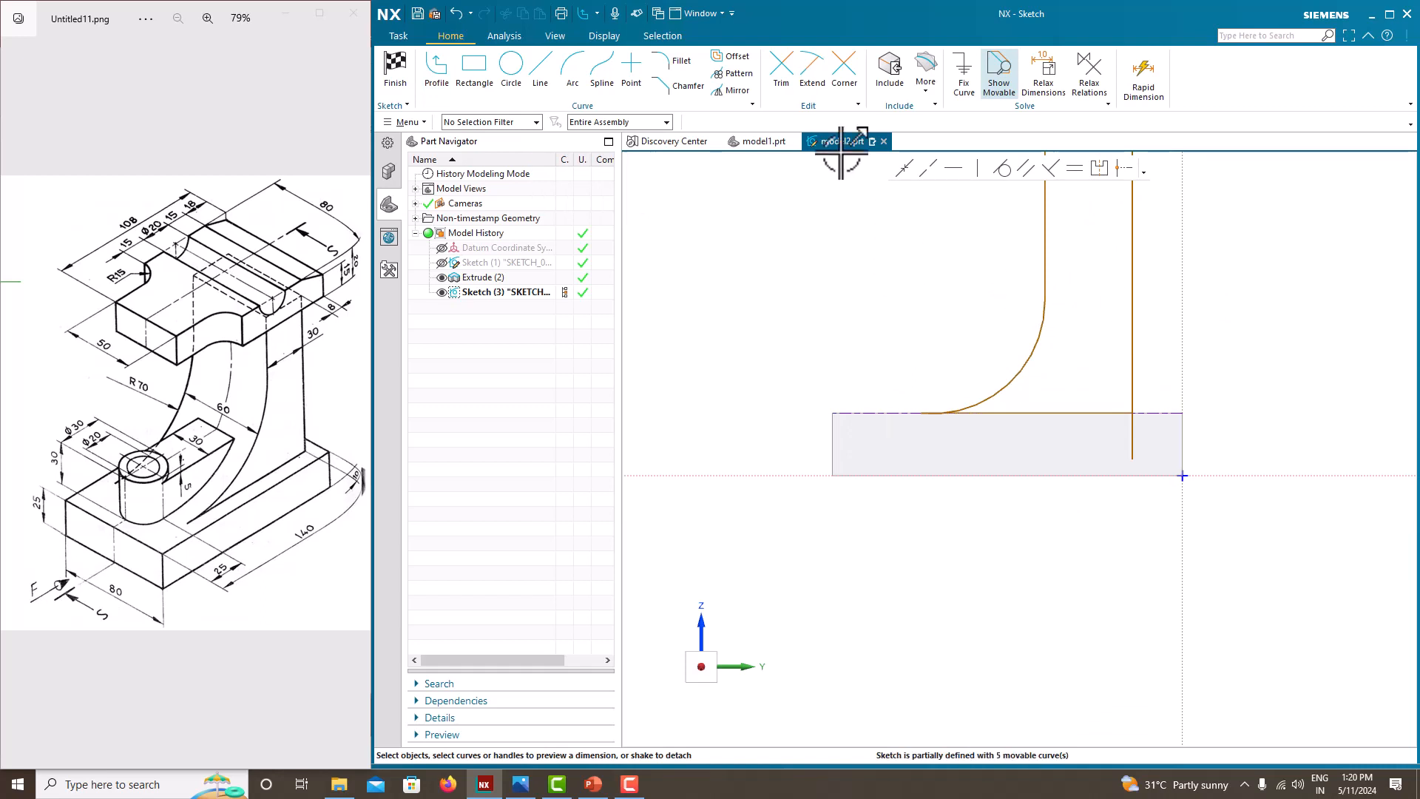
click(781, 67)
middle_click(1100, 340)
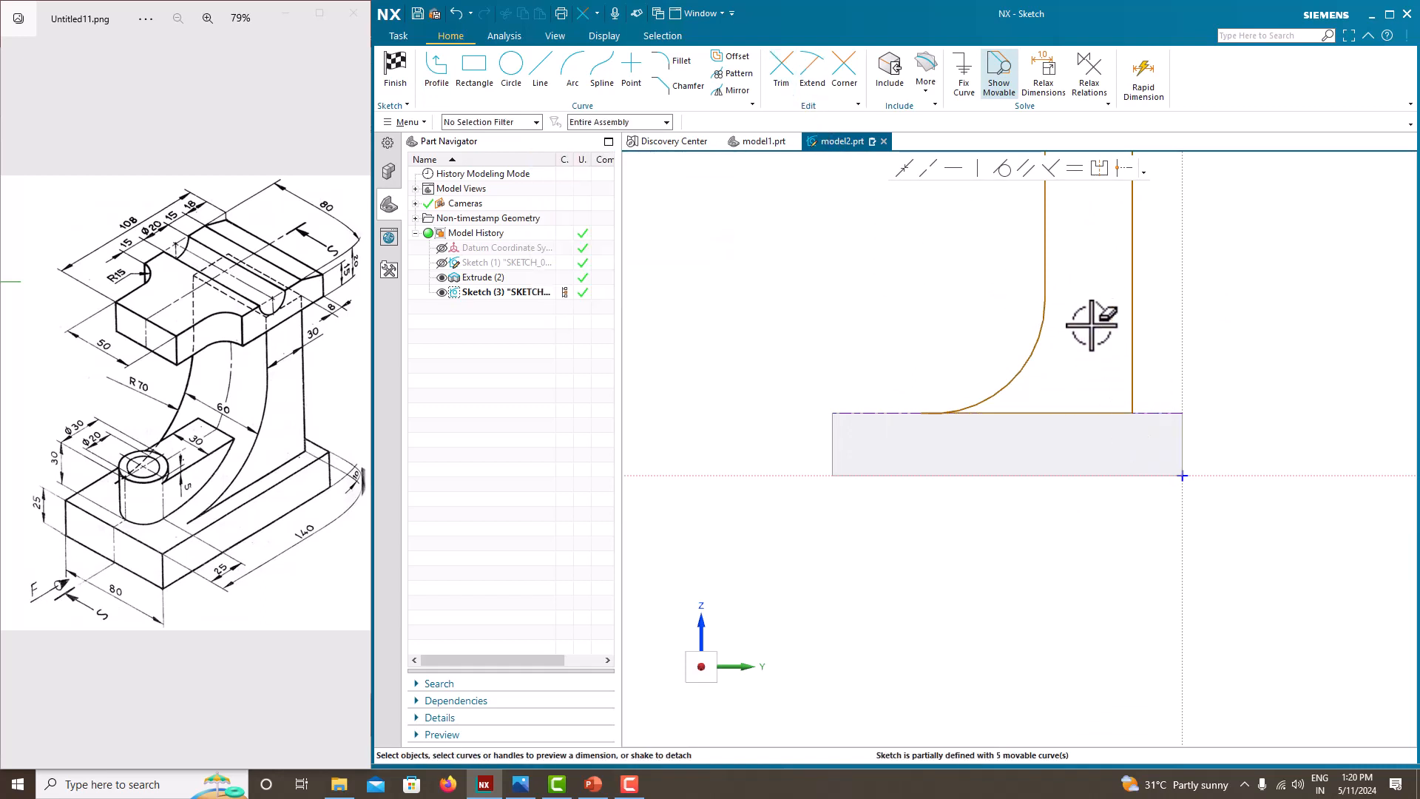
click(1131, 329)
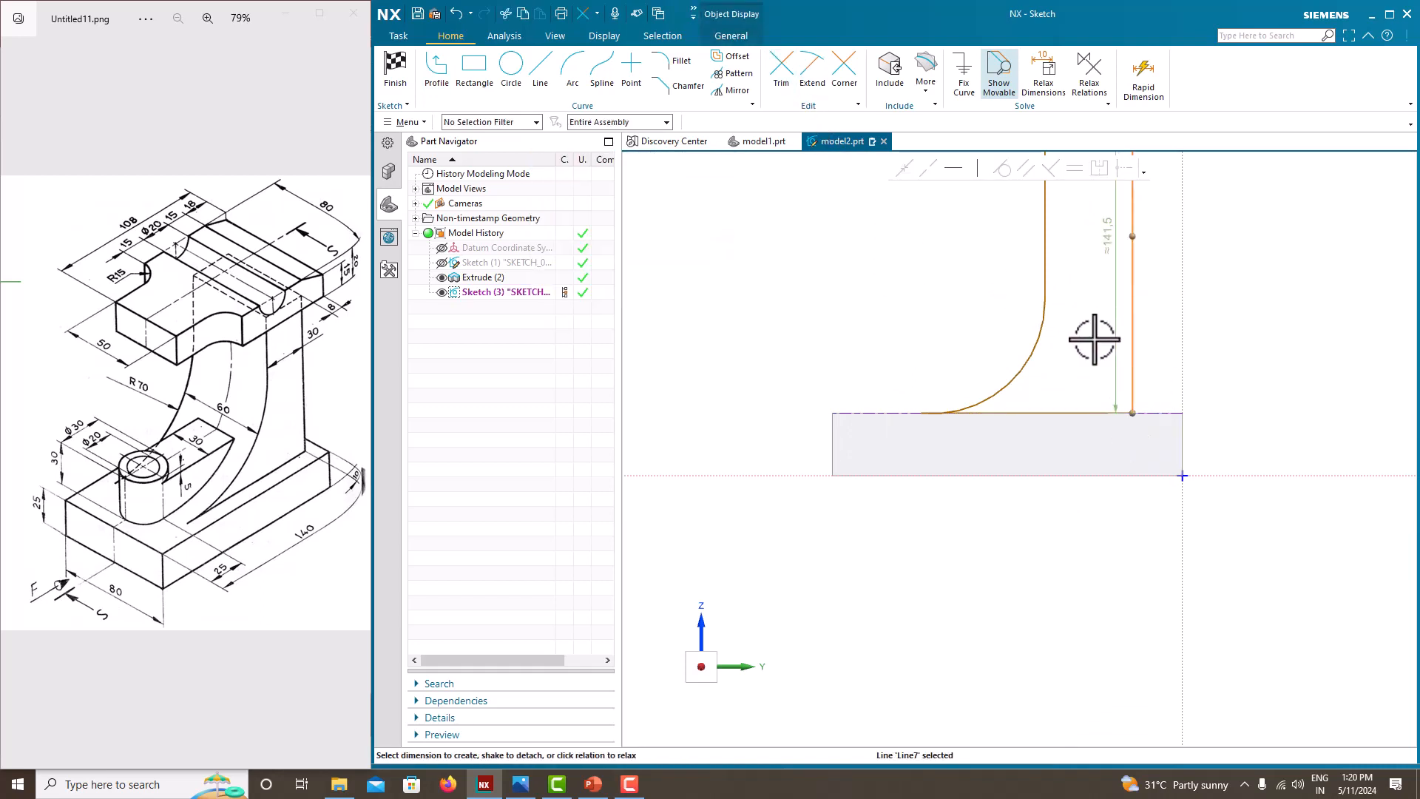
click(1081, 412)
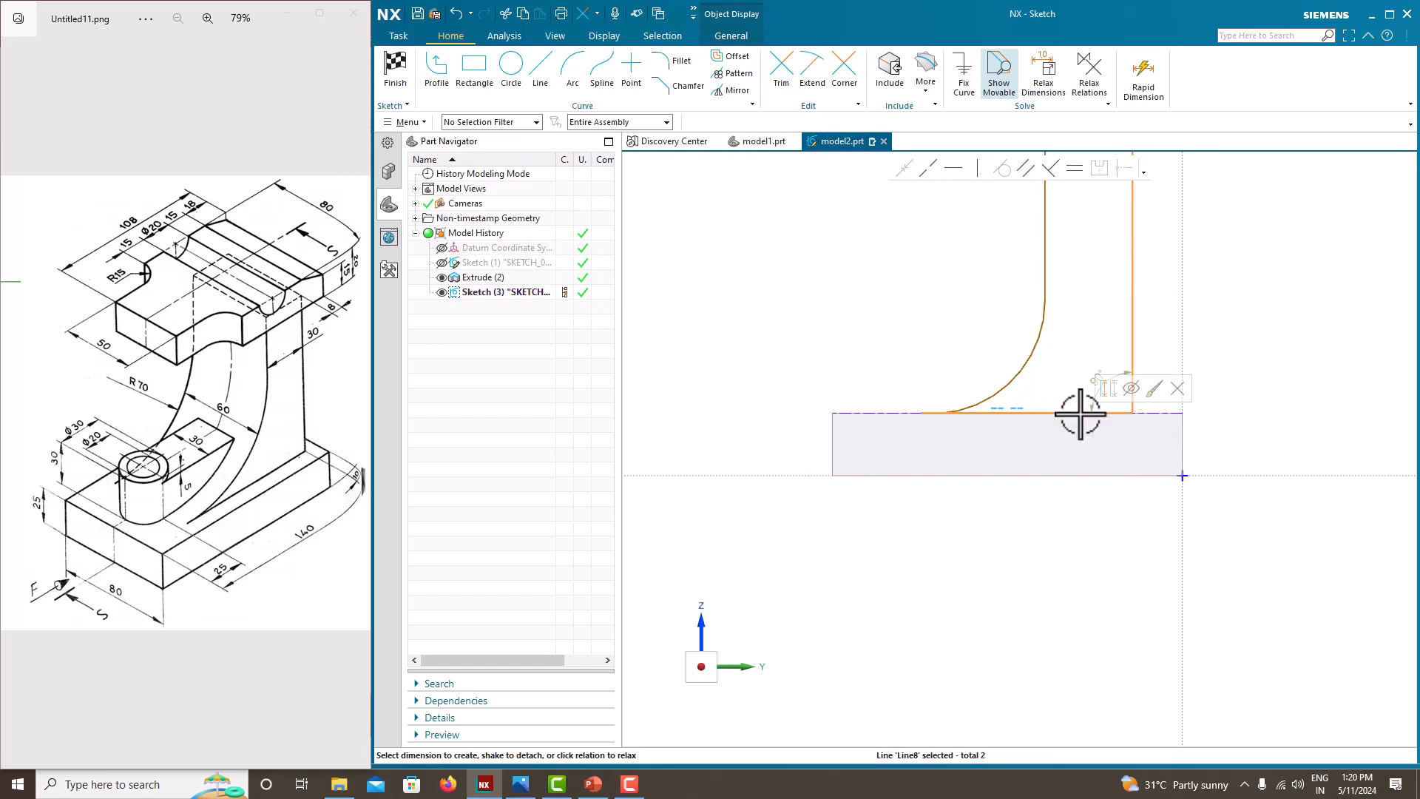
click(1067, 372)
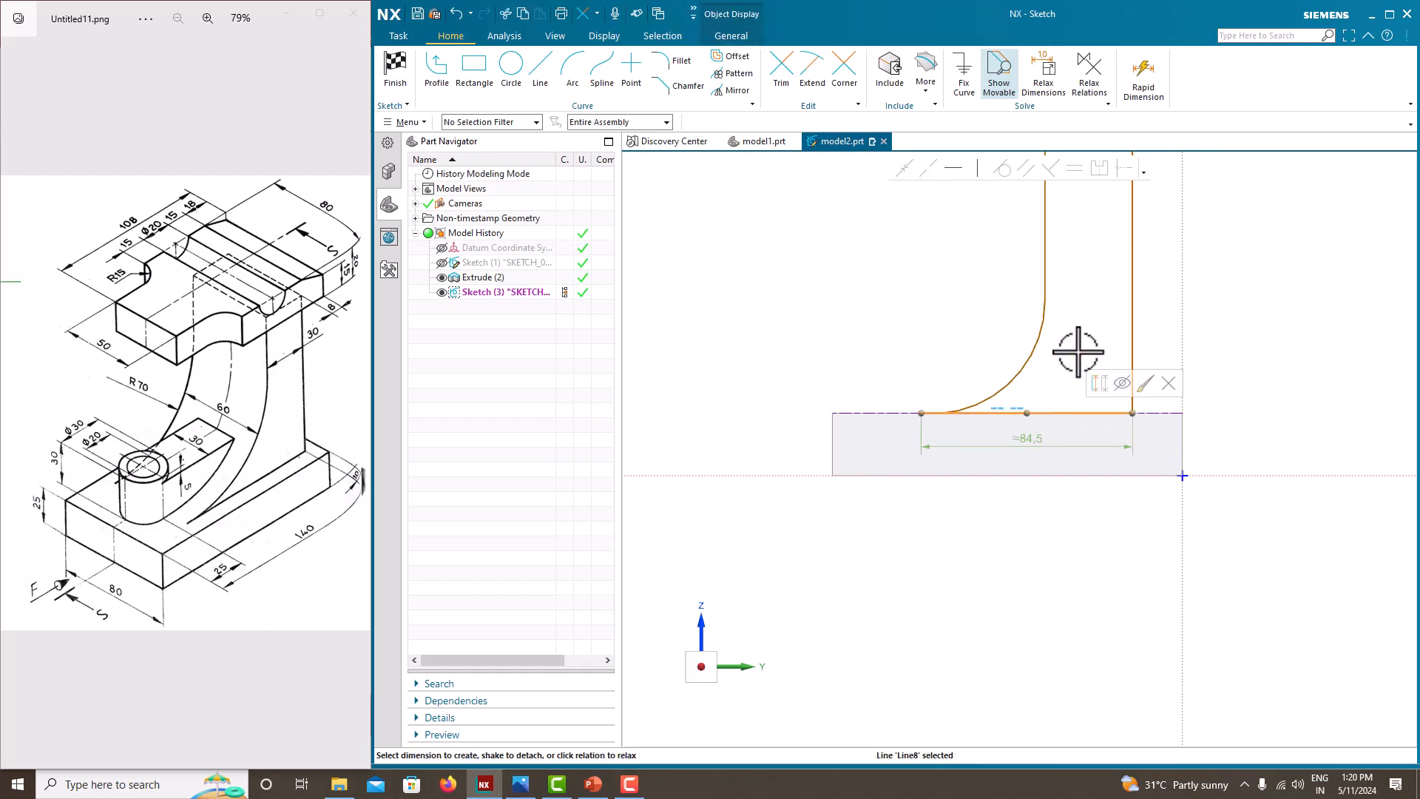
scroll(1077, 419, down, 2)
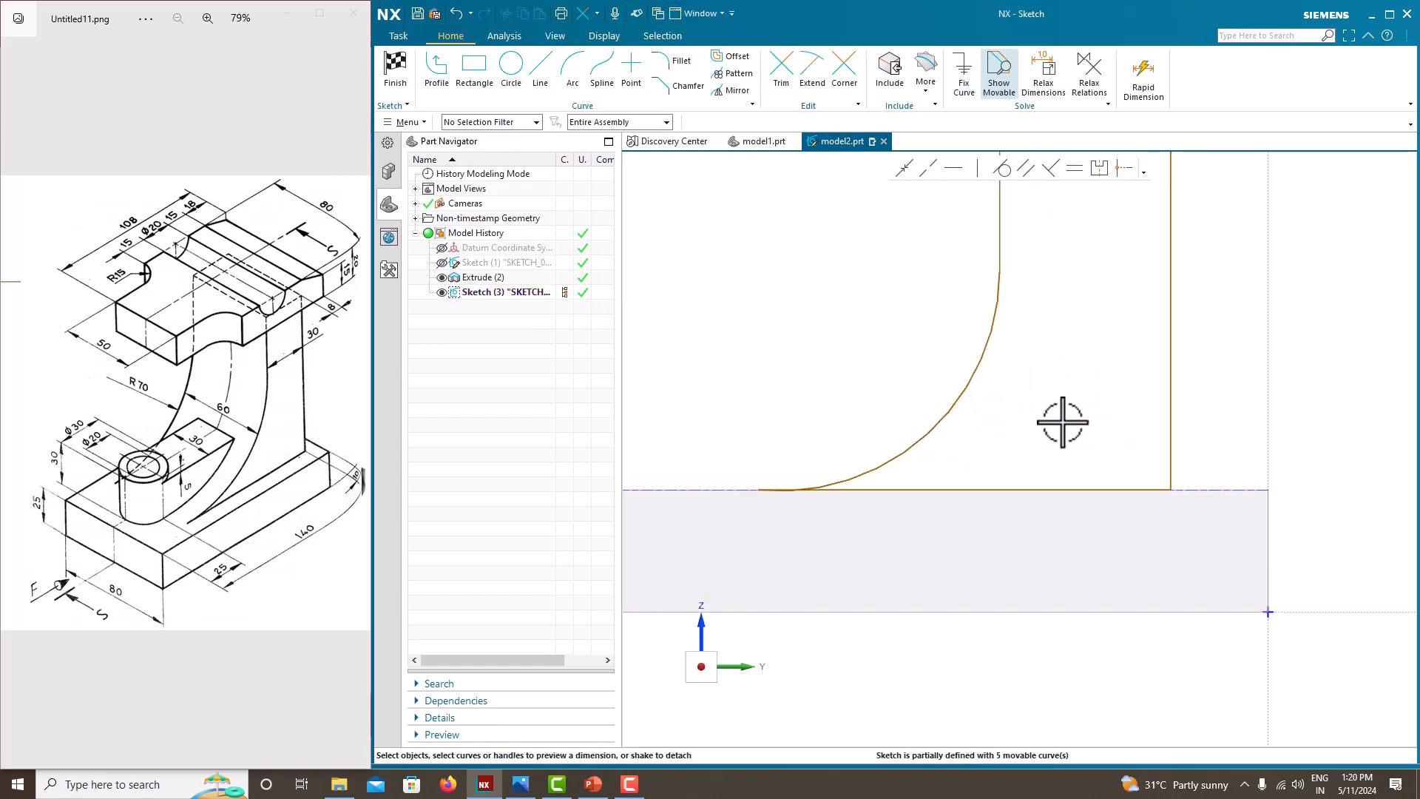
scroll(1075, 399, up, 2)
scroll(1074, 399, up, 2)
scroll(1149, 237, up, 2)
scroll(1056, 360, down, 5)
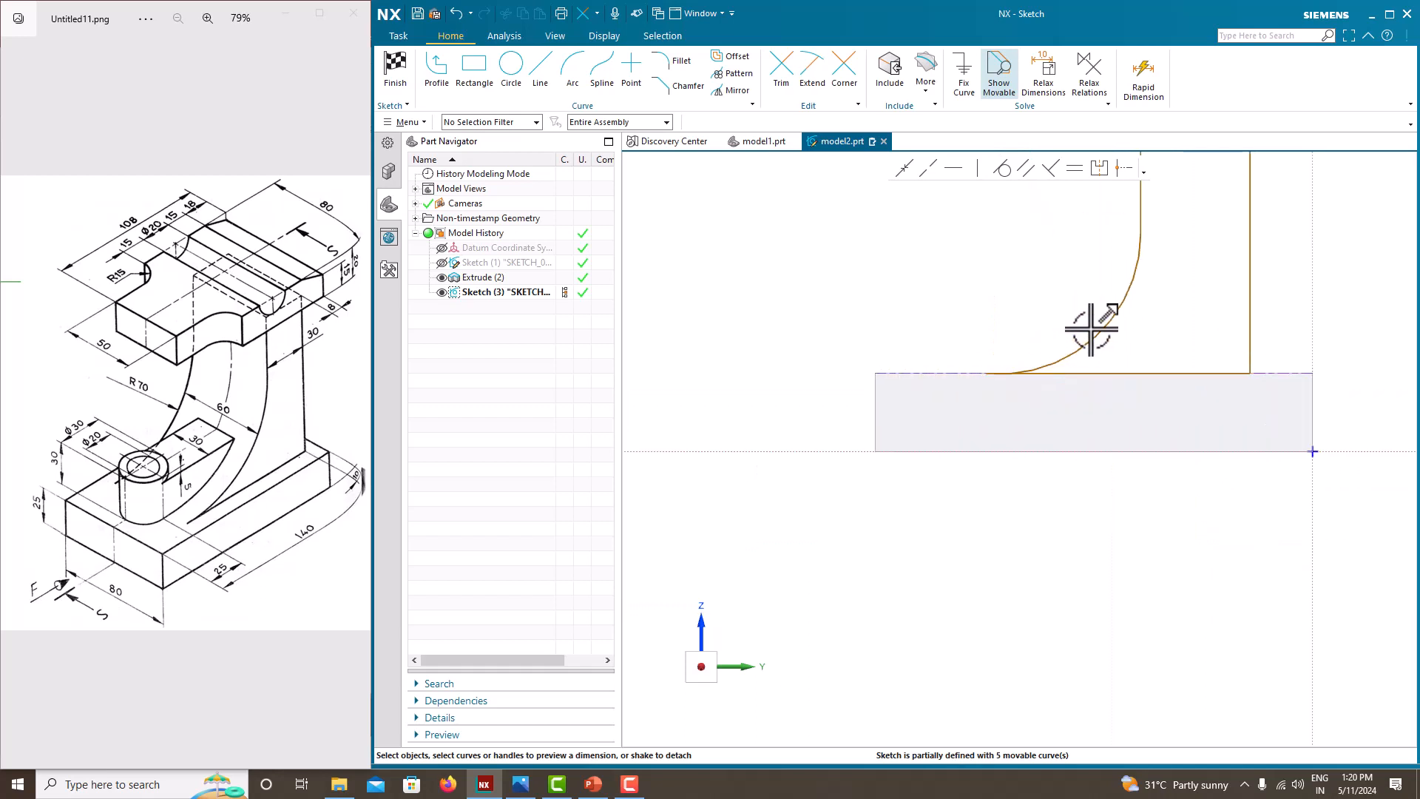
- Set the radius of the support's arc to 70 mm
click(1103, 335)
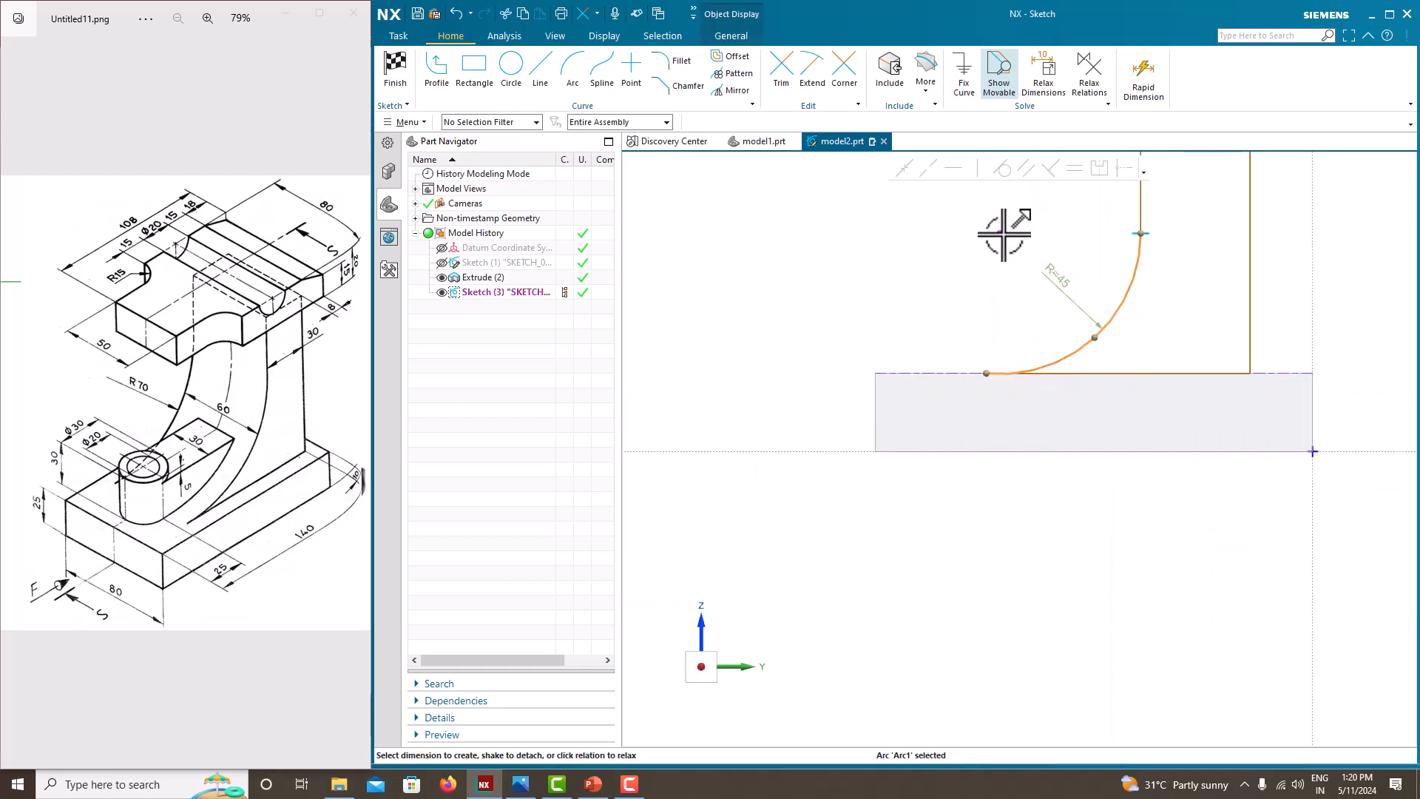
click(1002, 233)
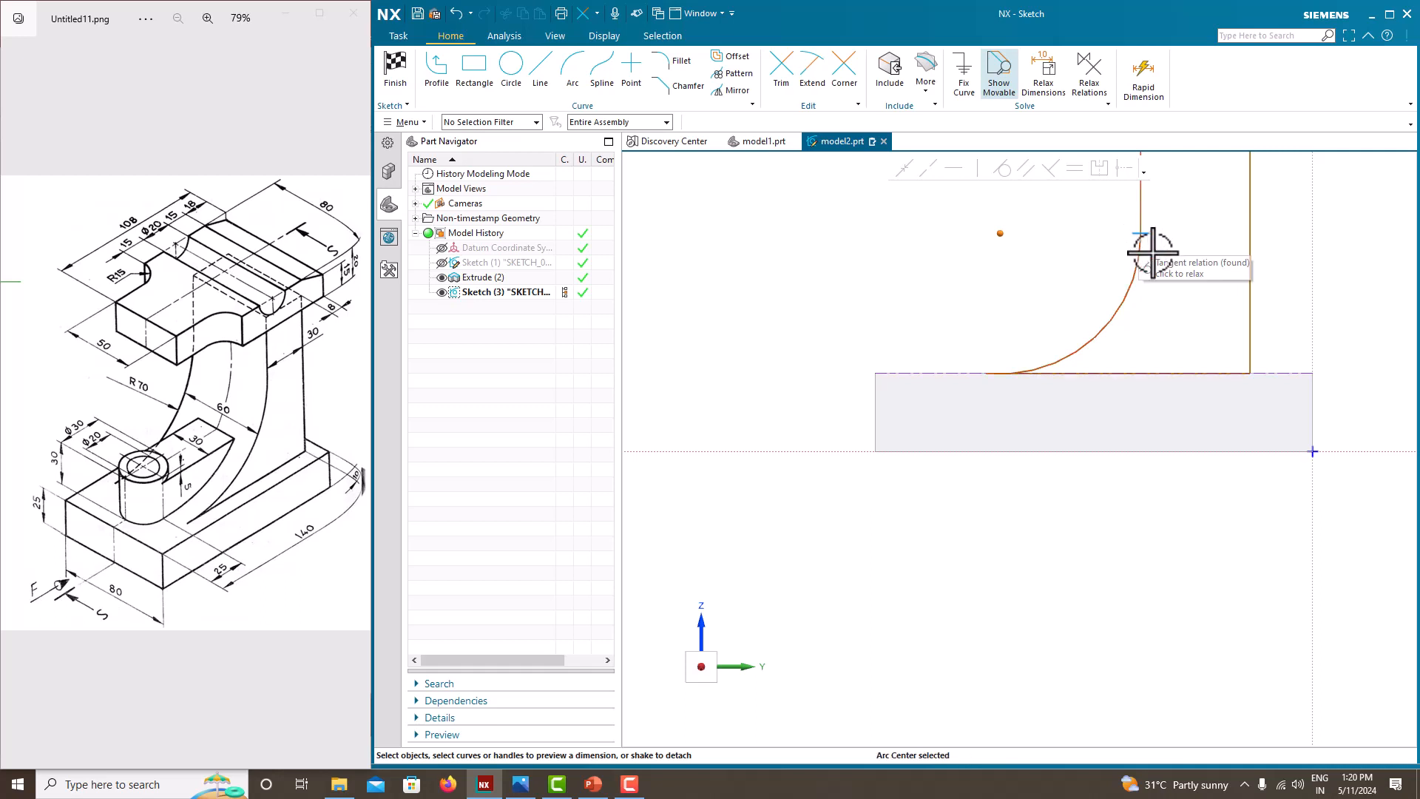
key(Escape)
click(1115, 317)
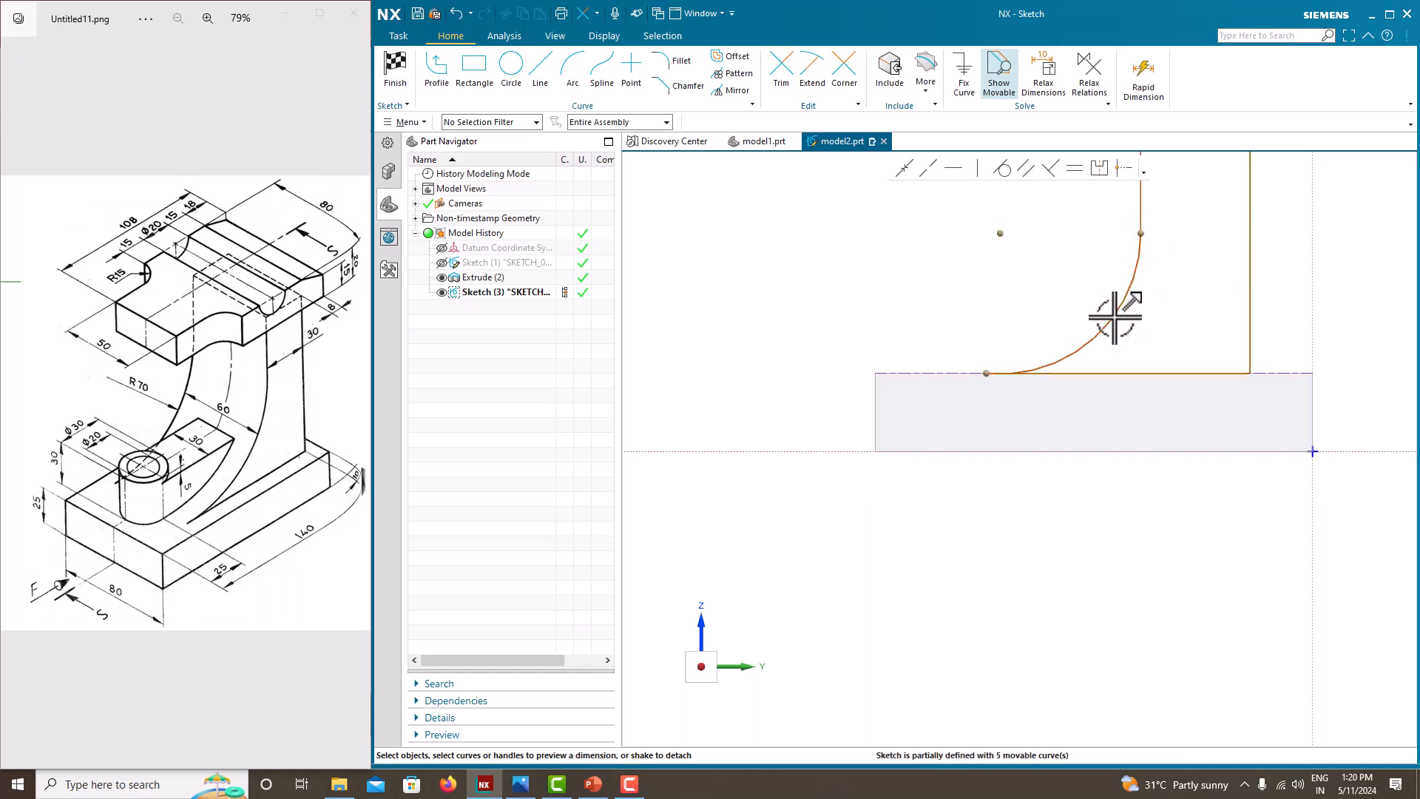
click(1058, 273)
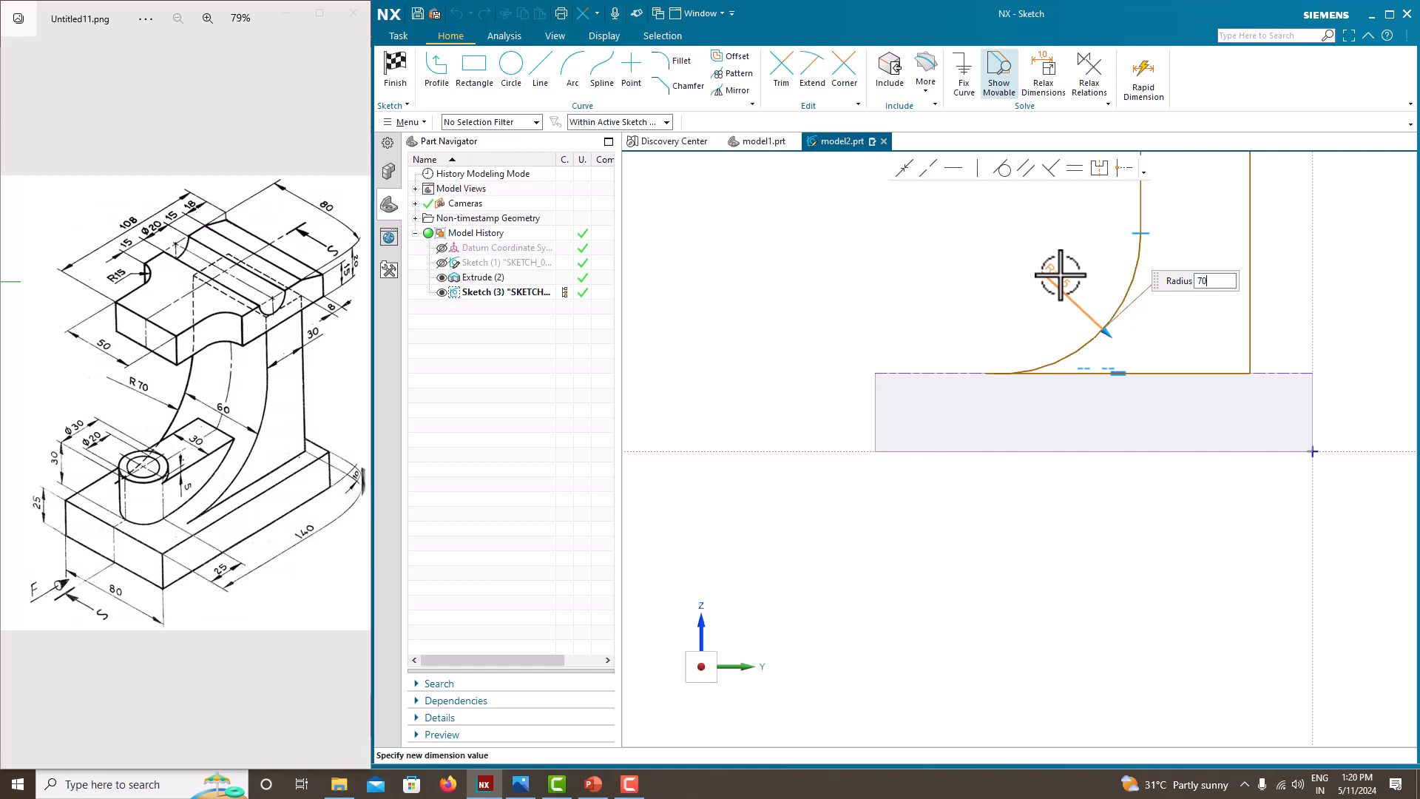
key(Return)
click(936, 298)
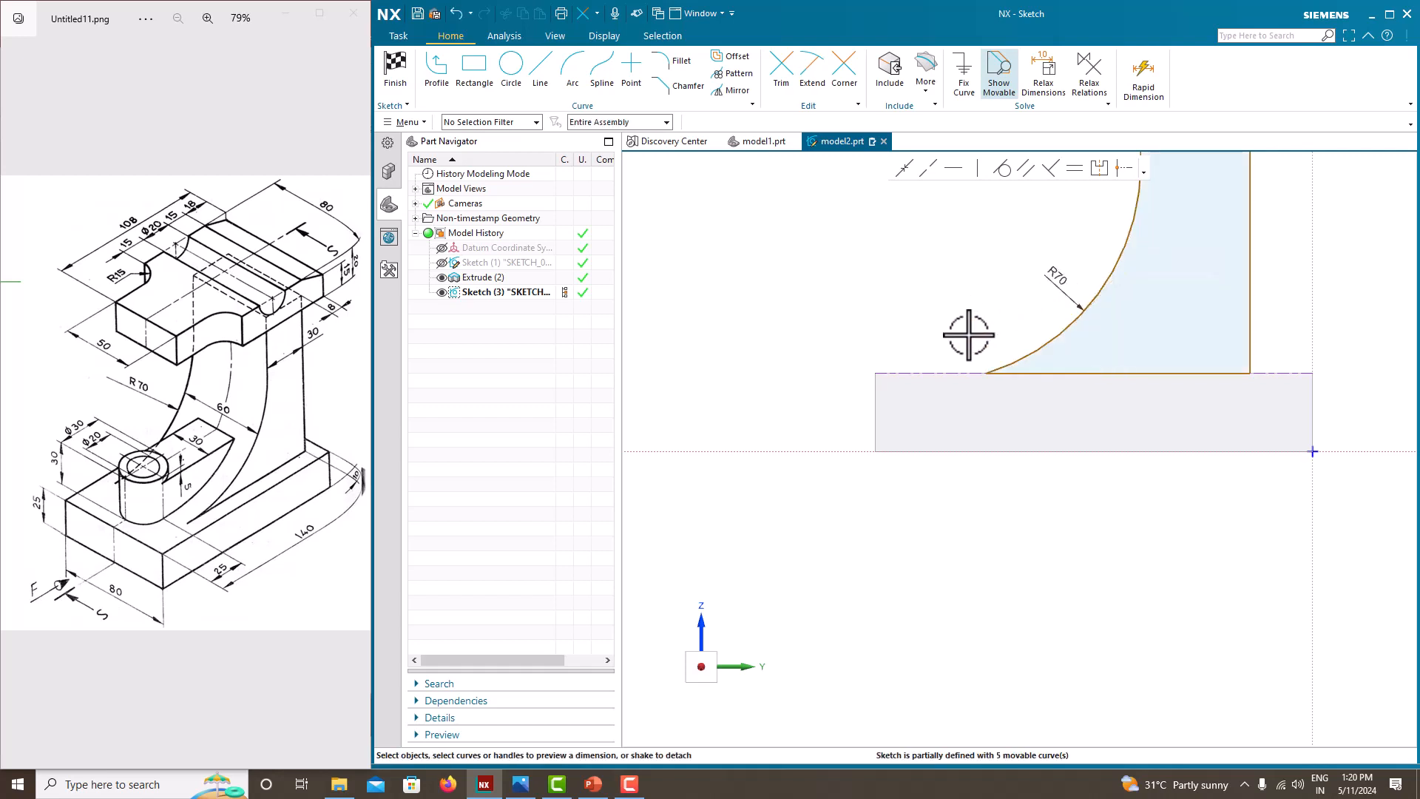
- Make the support's arc tangent to the base's top edge
click(1015, 359)
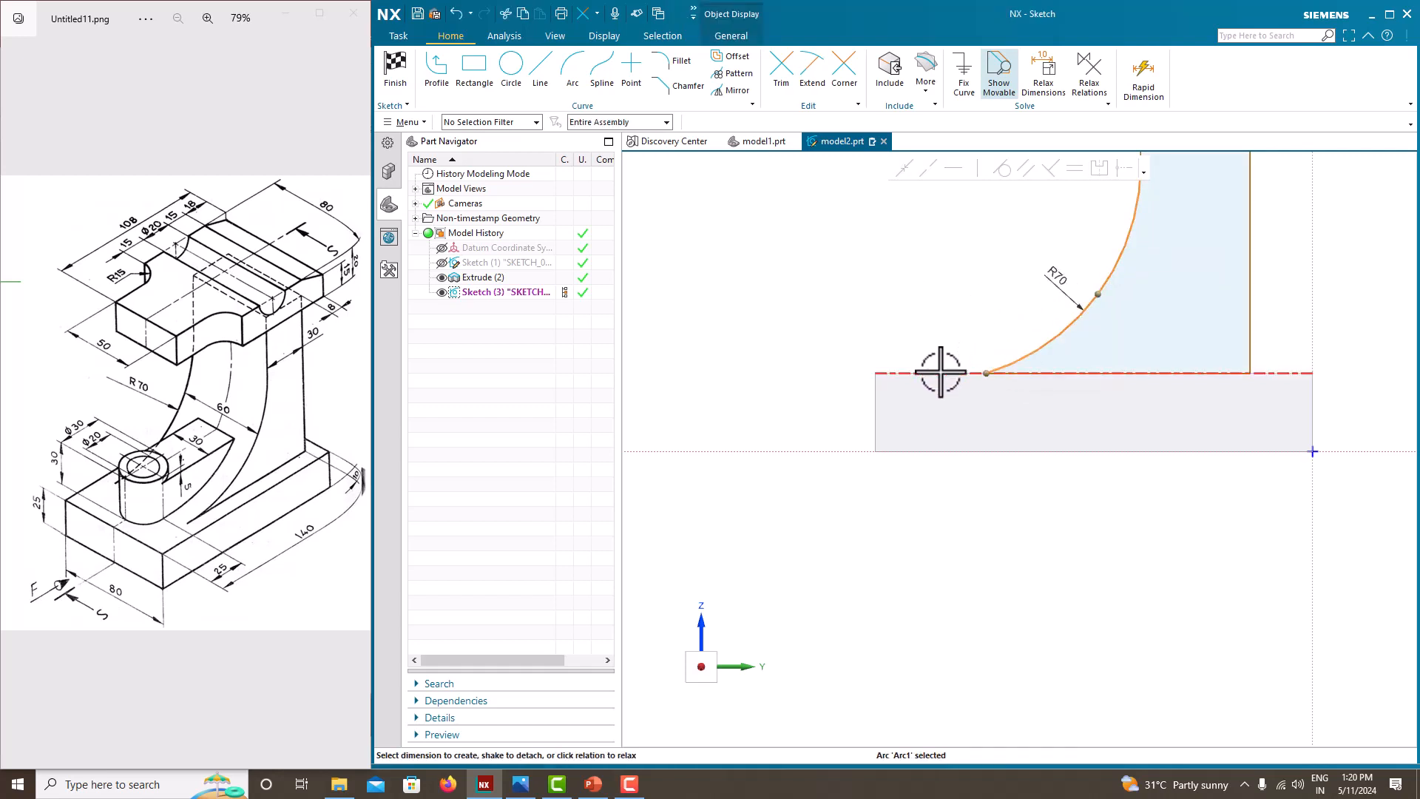
click(938, 373)
click(993, 170)
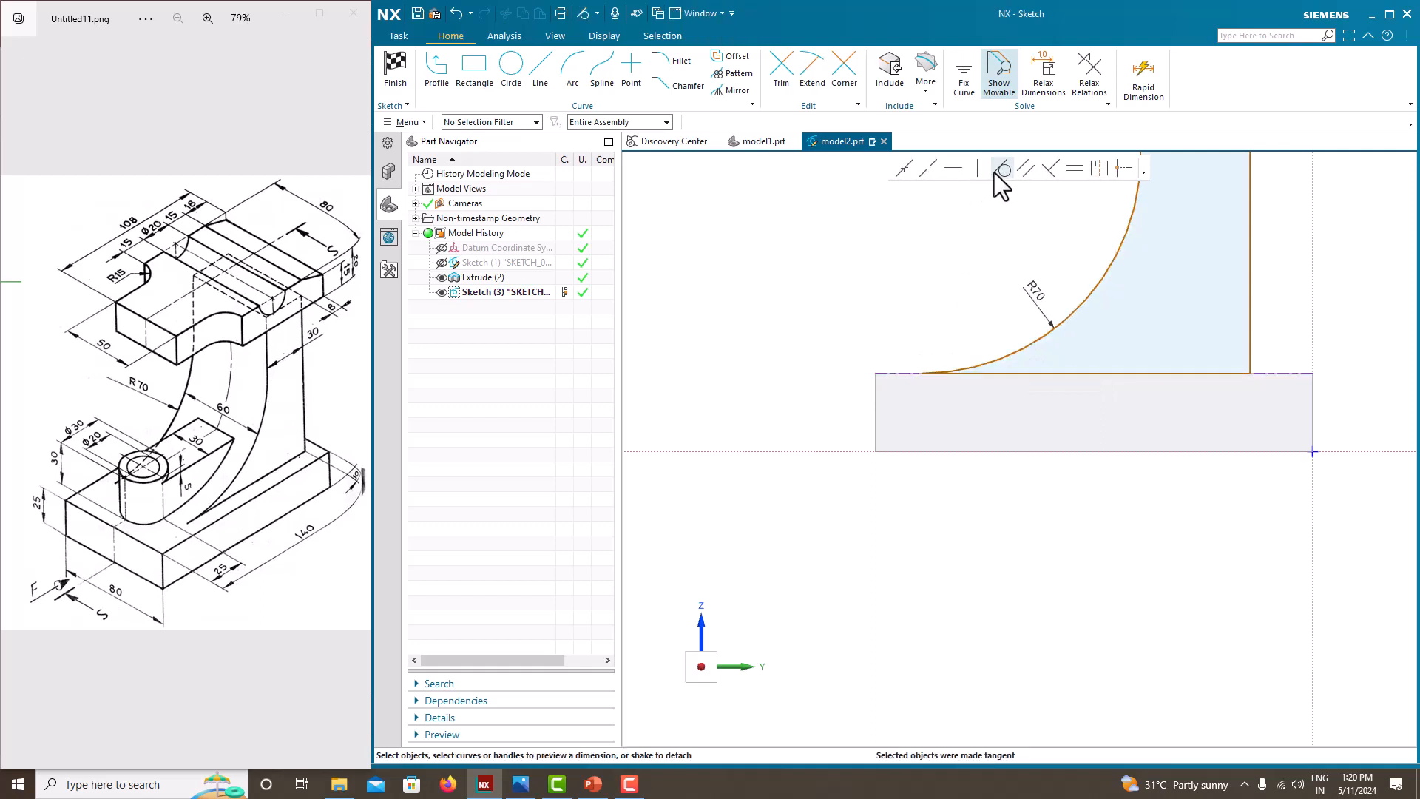
scroll(888, 464, down, 4)
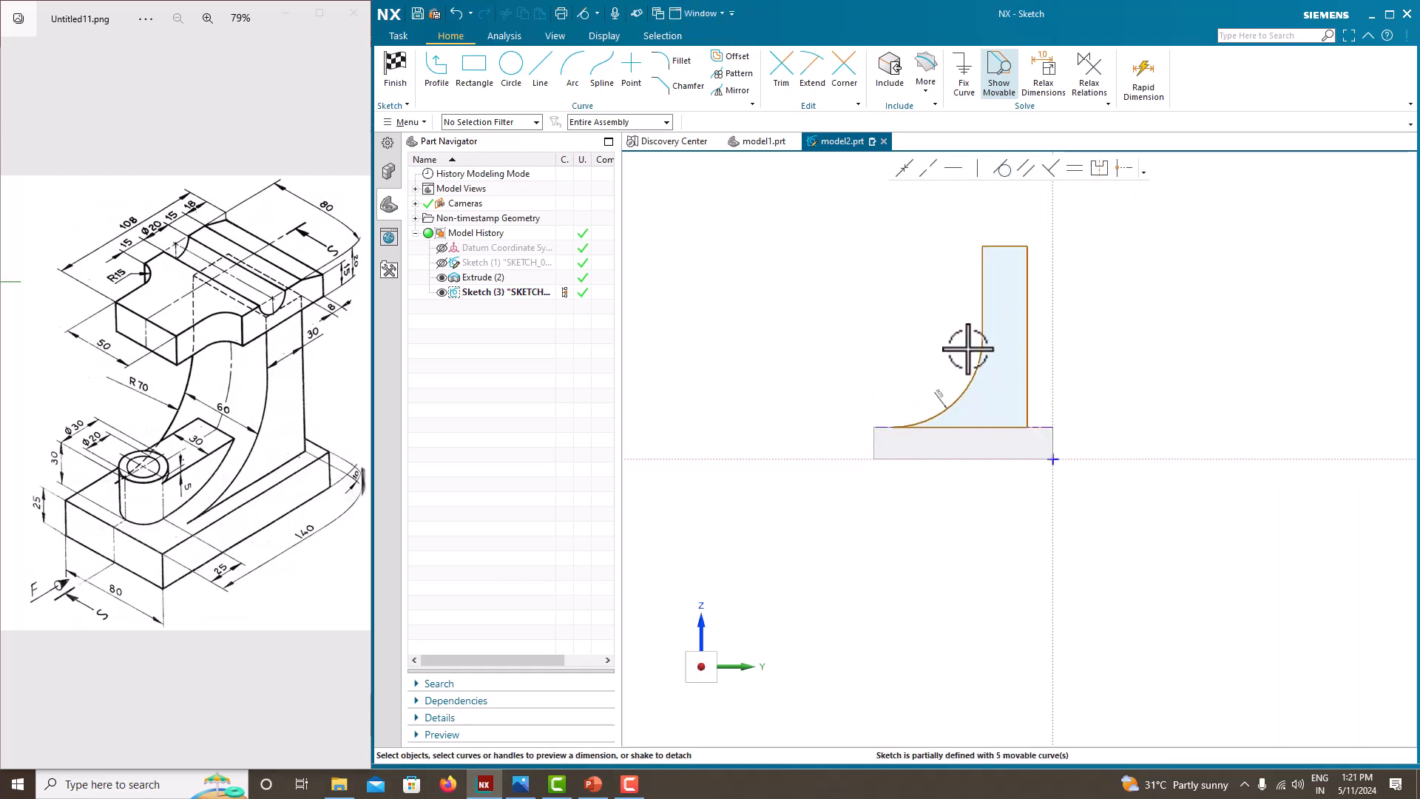
scroll(989, 340, up, 2)
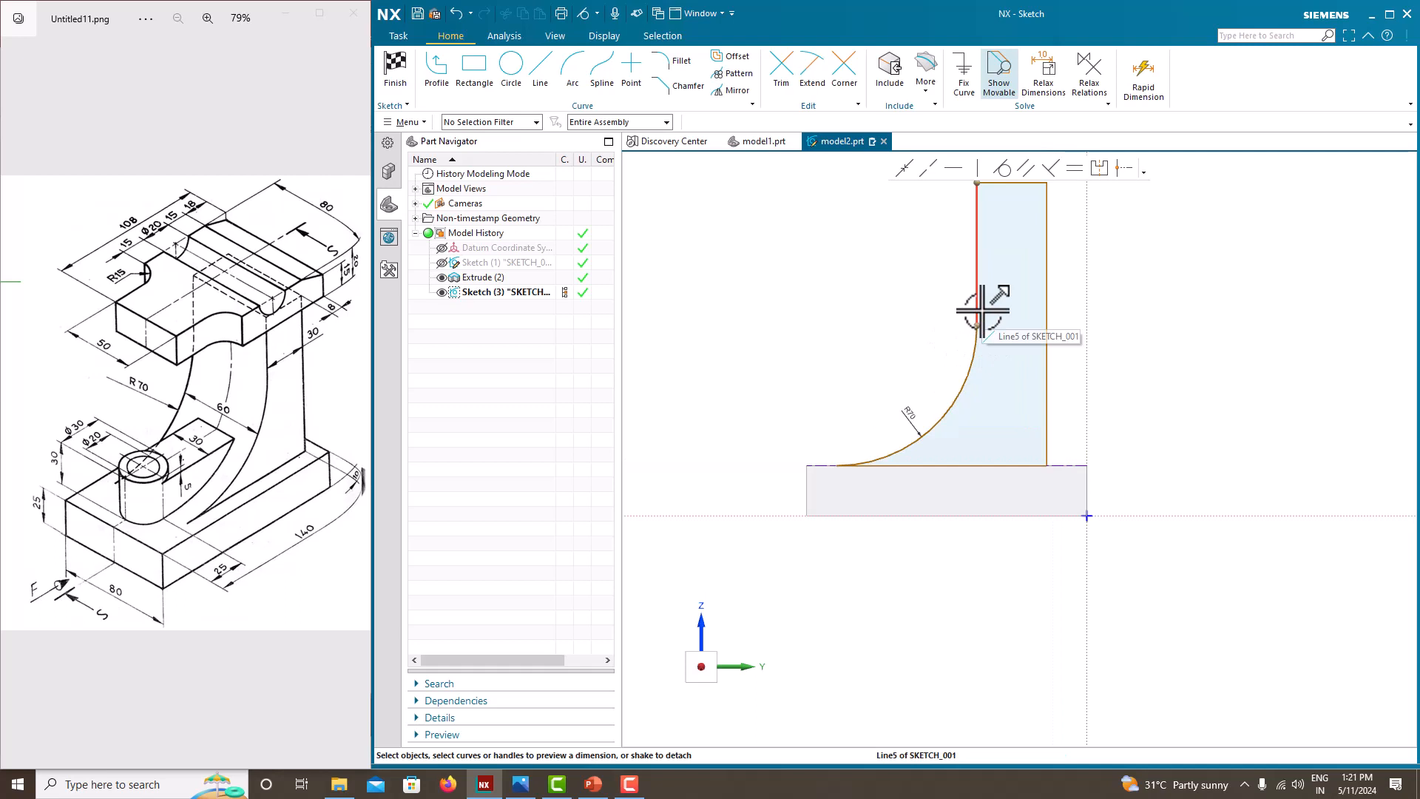
click(978, 311)
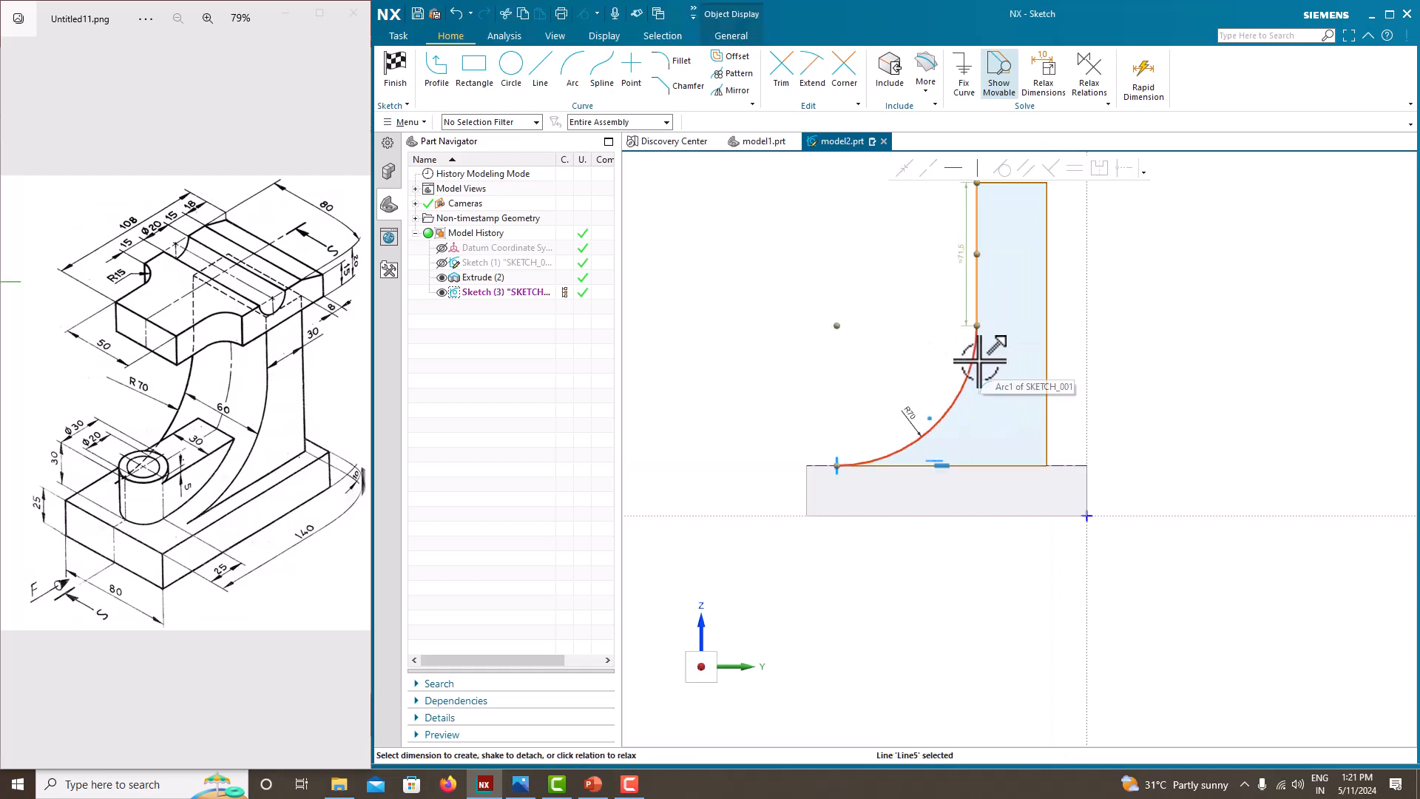
click(1058, 327)
- Dimension the distance between the support's rear vertical line and the vertical sketch axis as 10 mm
scroll(1021, 390, down, 3)
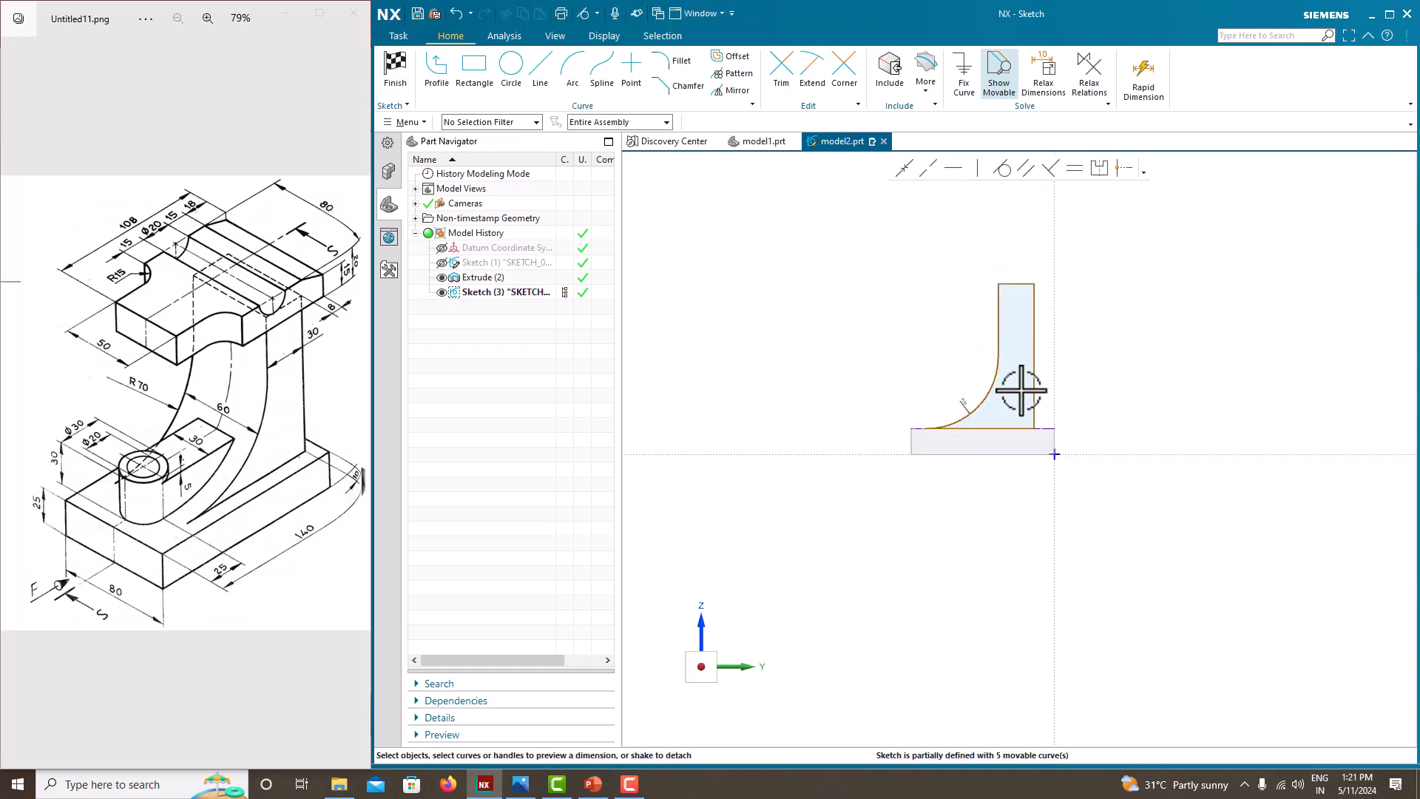
scroll(1034, 362, up, 2)
click(1035, 353)
click(1066, 357)
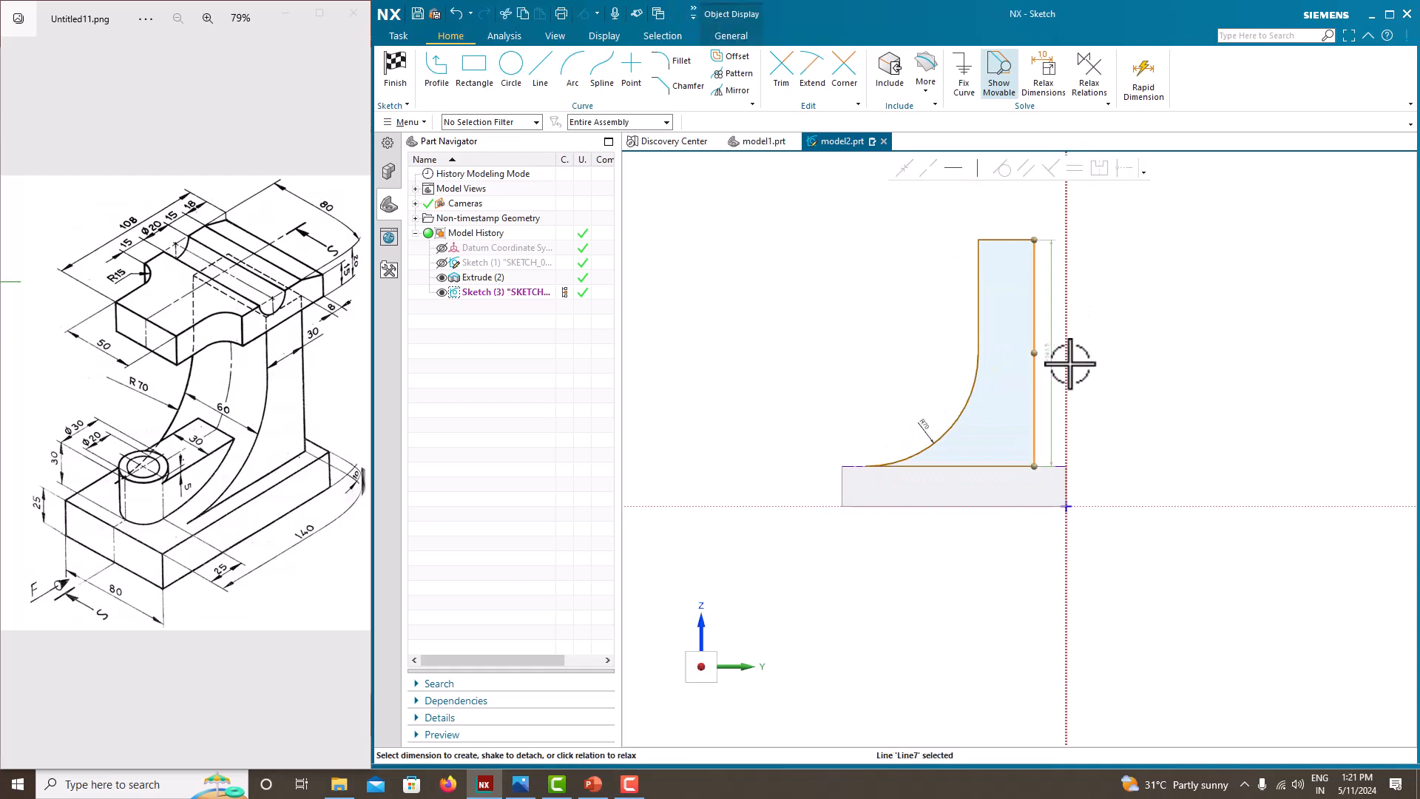
click(1055, 351)
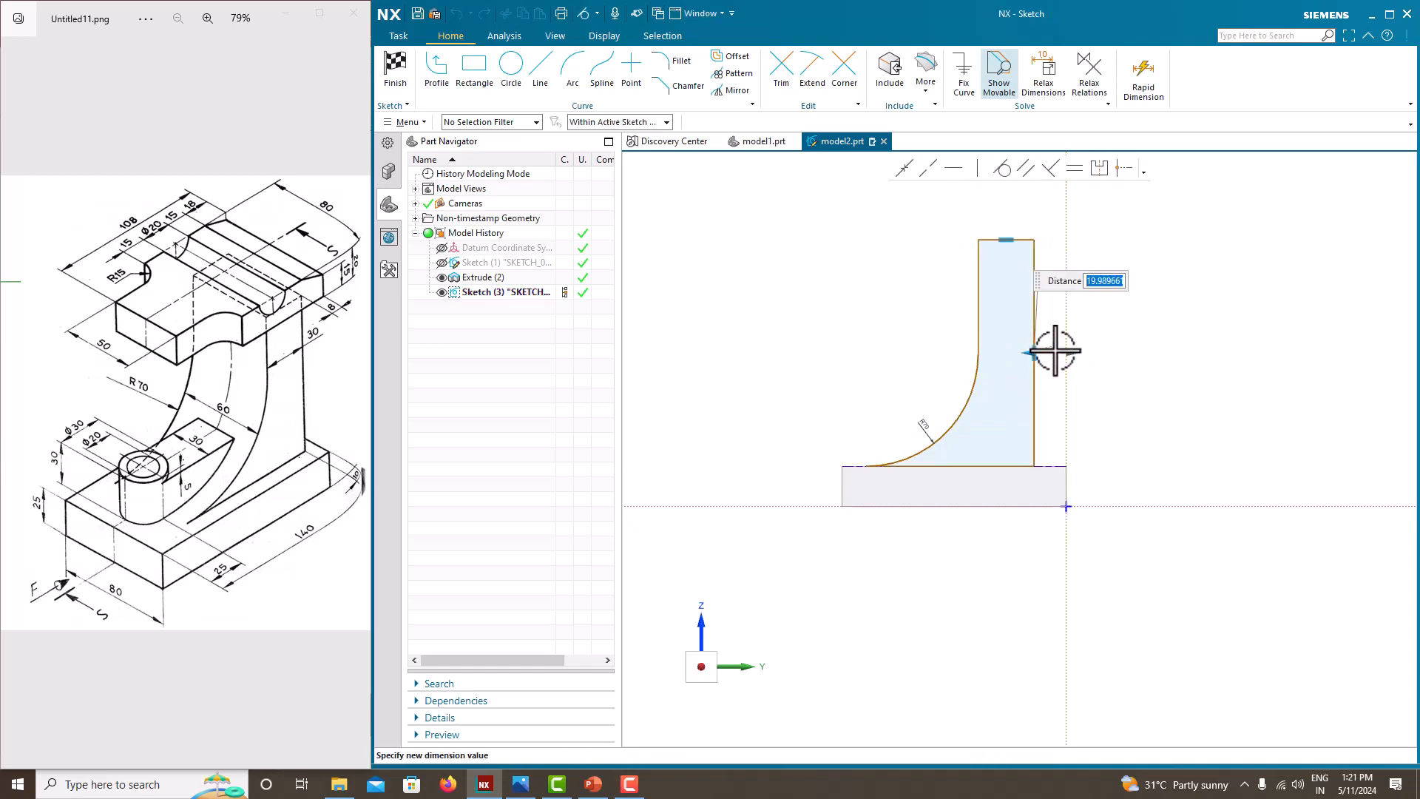
text(10)
key(Return)
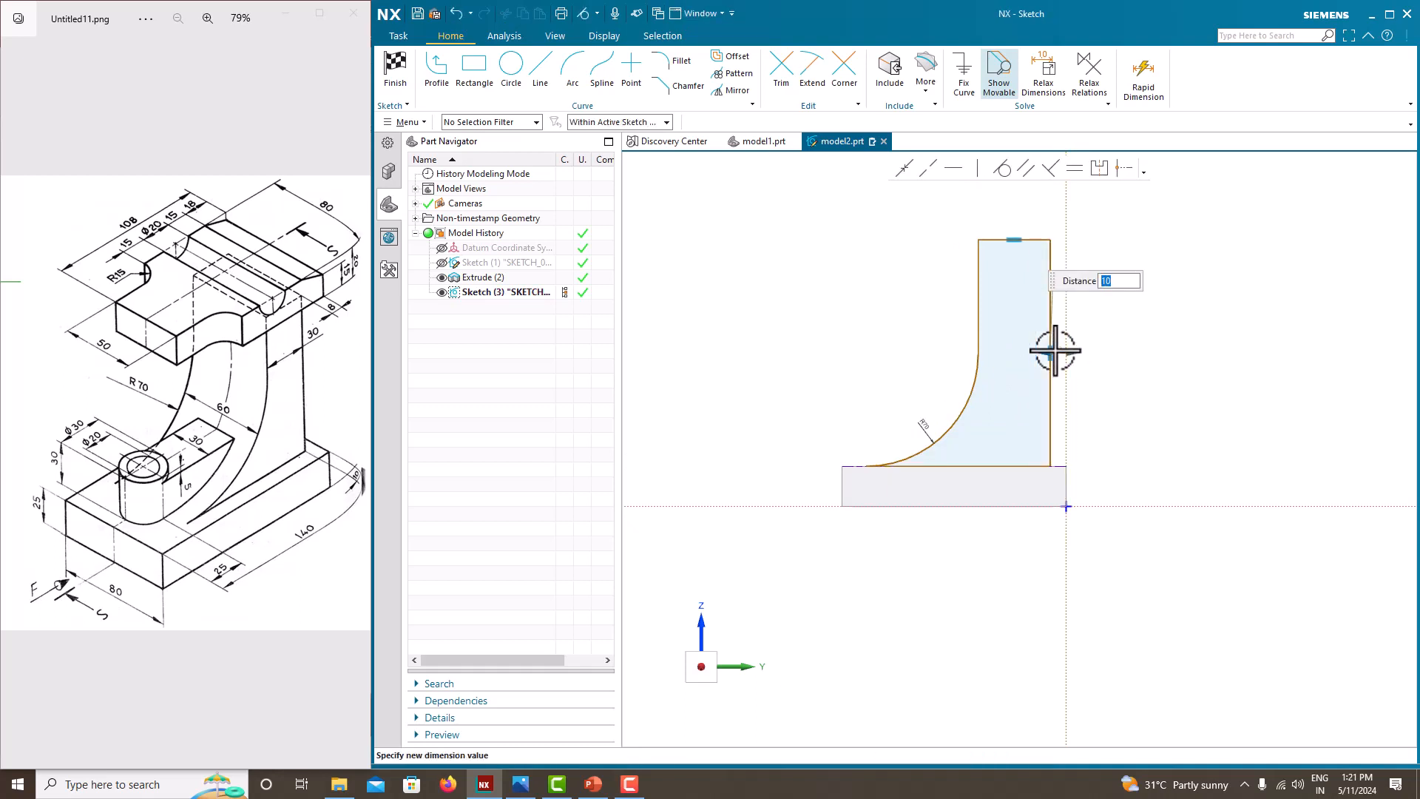
click(1123, 337)
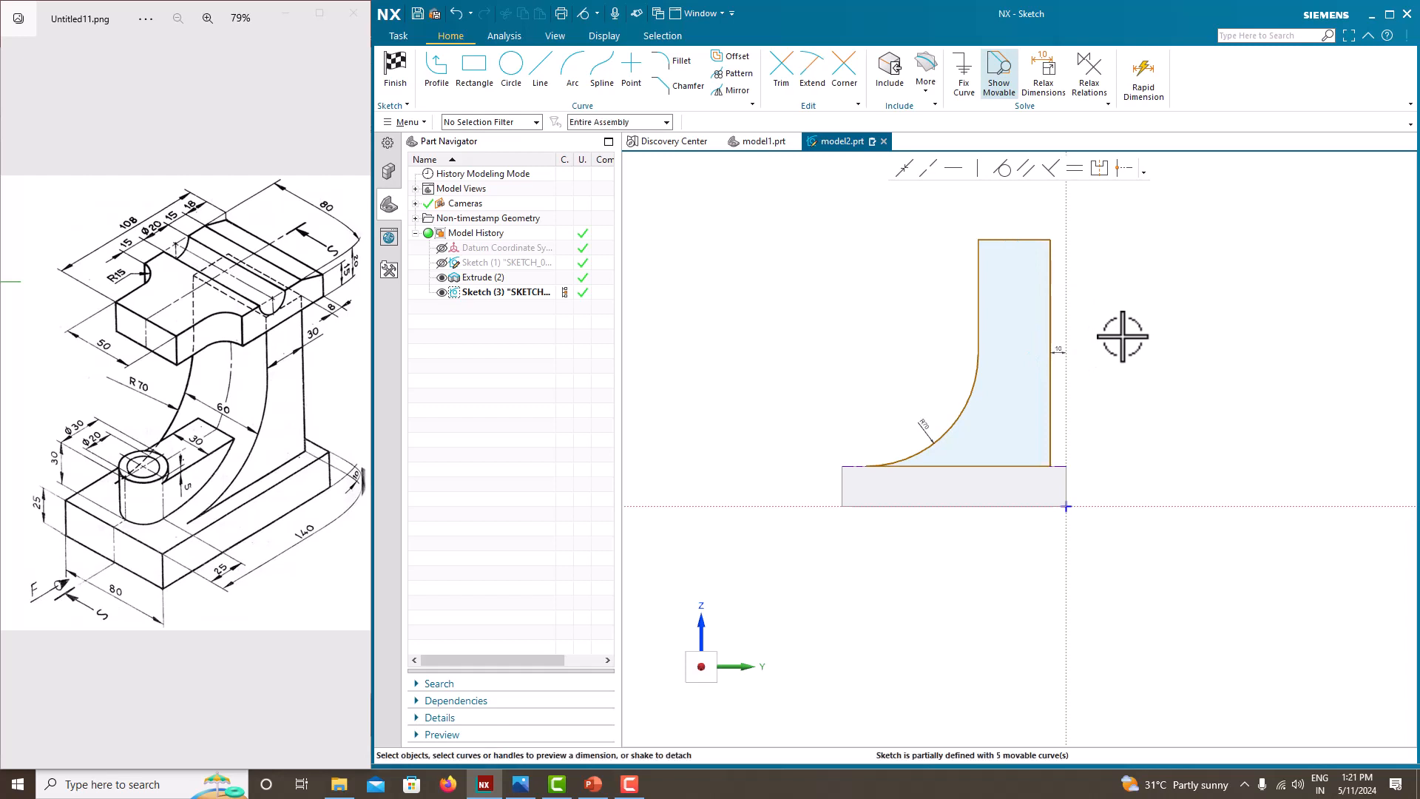
- Set the height of the support's rear vertical line to 110 mm
click(1081, 352)
text(110)
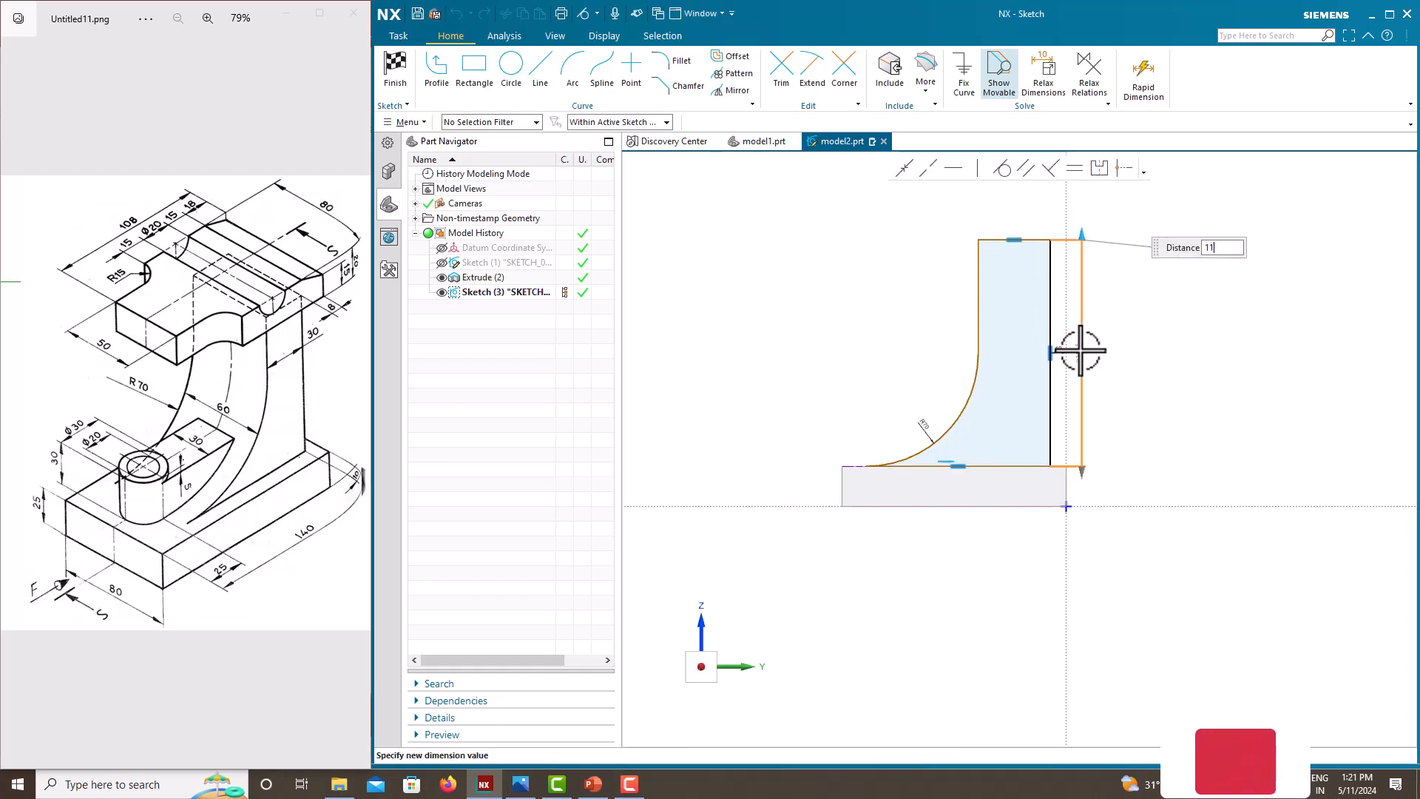
key(Return)
click(1138, 351)
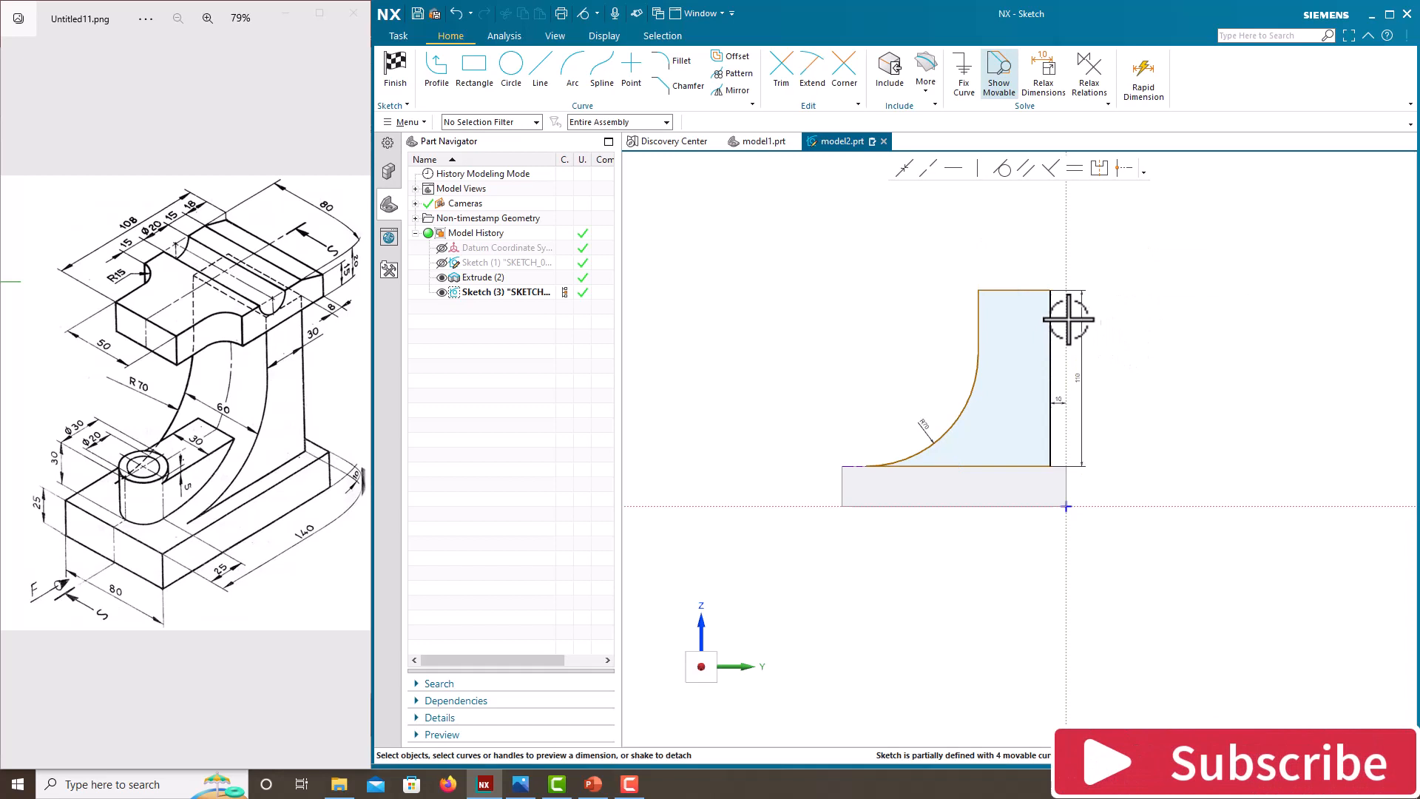
- Set the width of the support's top edge to 30 mm and finish the sketch
click(1025, 290)
click(1013, 274)
click(1013, 274)
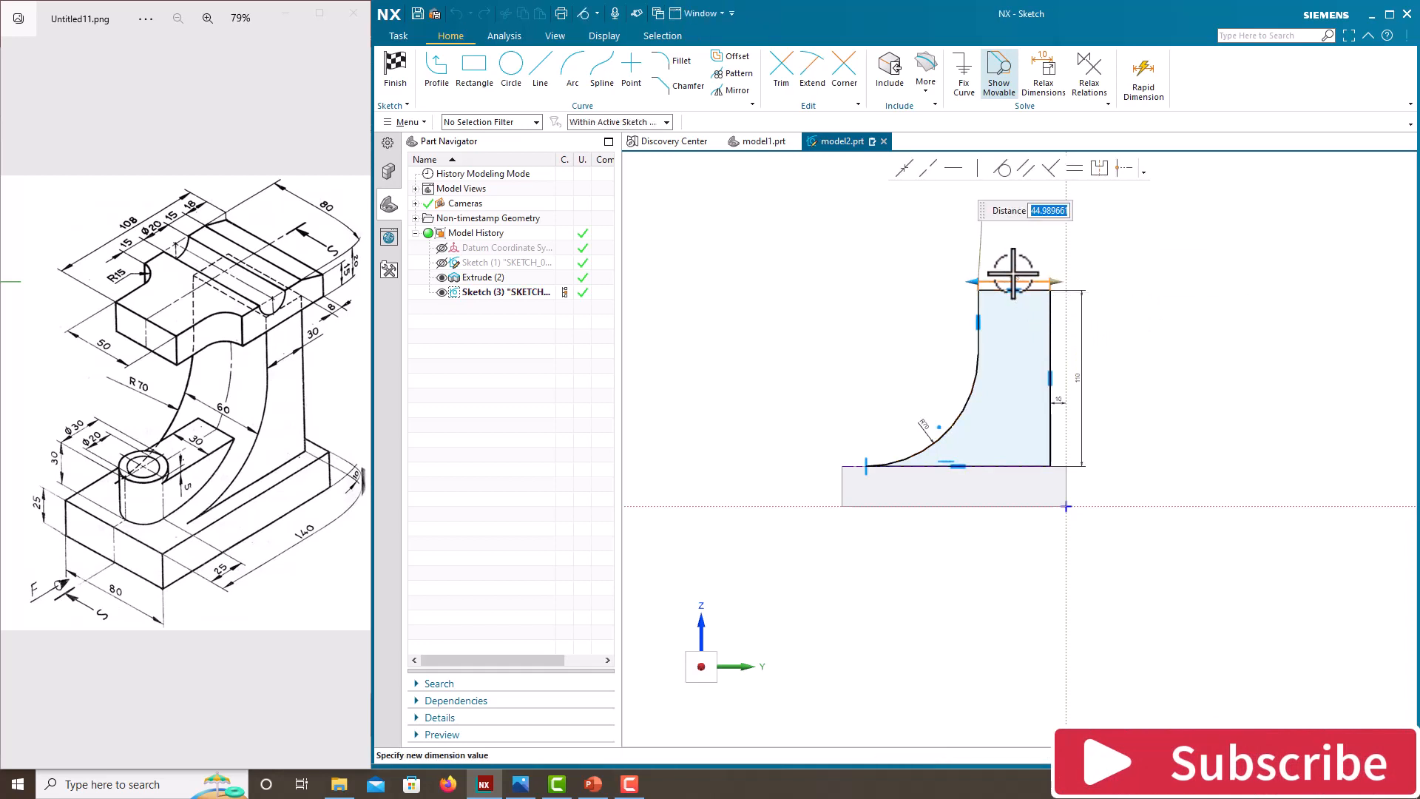
text(30)
key(Return)
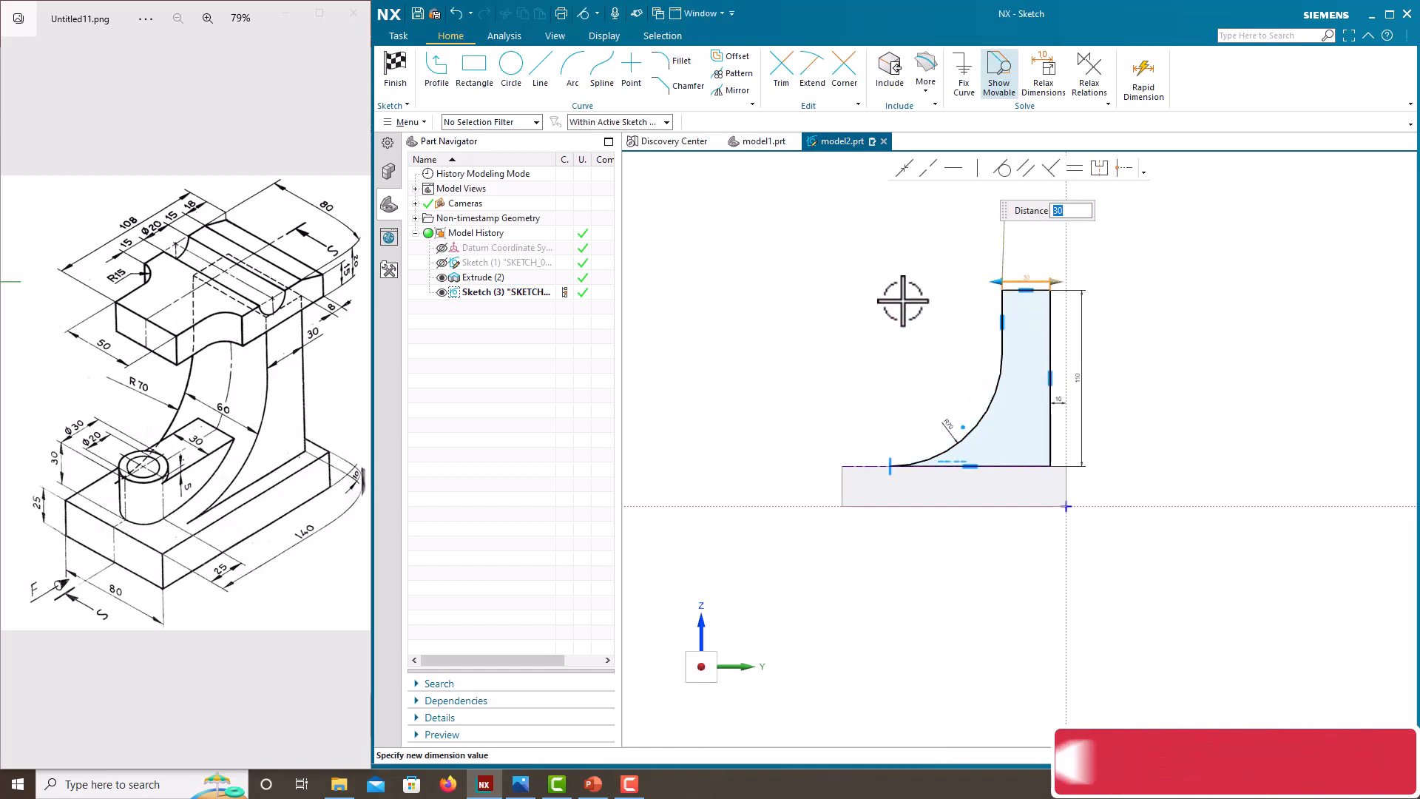
right_click(841, 258)
click(862, 267)
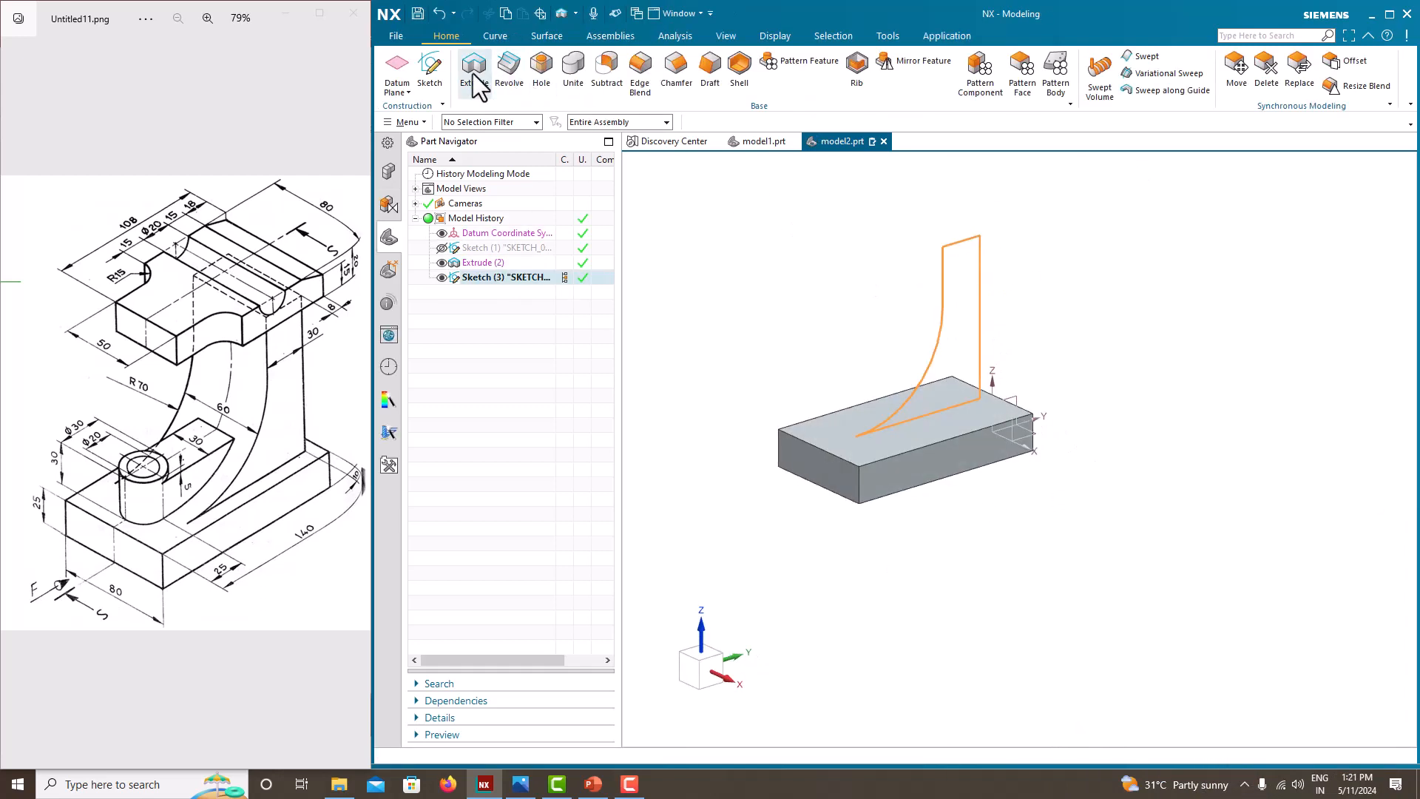
- Extrude the support profile symmetrically to a total width of 60 mm, united with the base
click(473, 72)
click(676, 350)
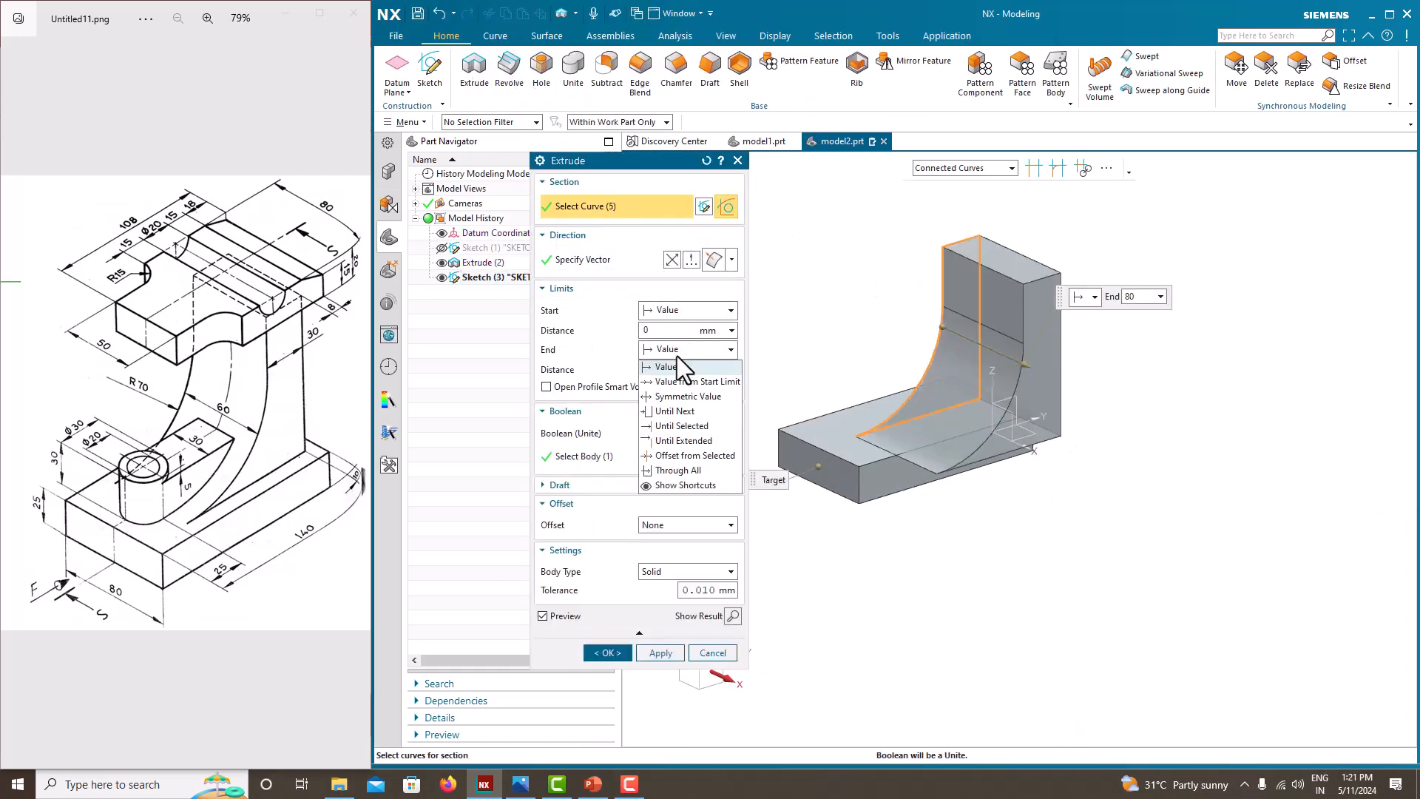
click(682, 380)
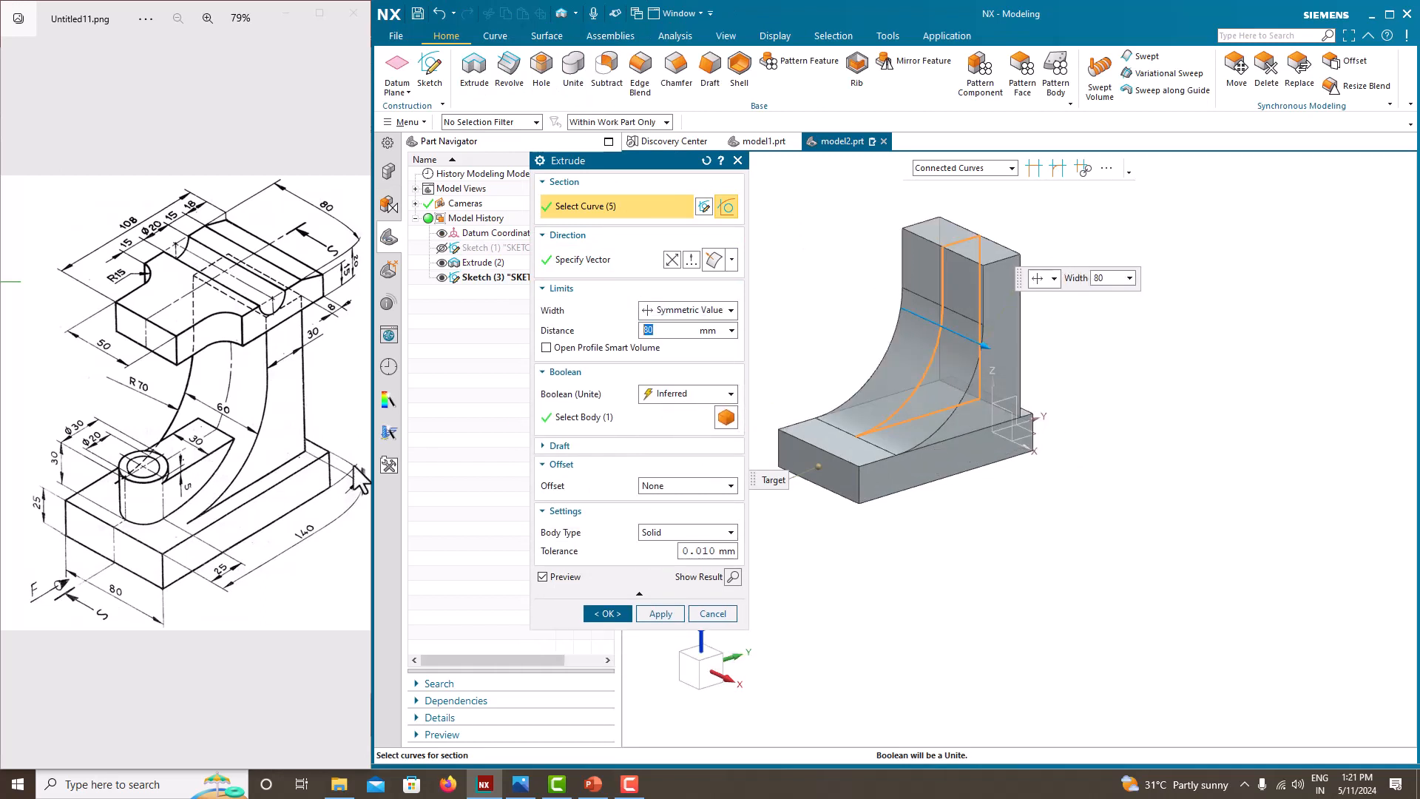
text(0)
key(Return)
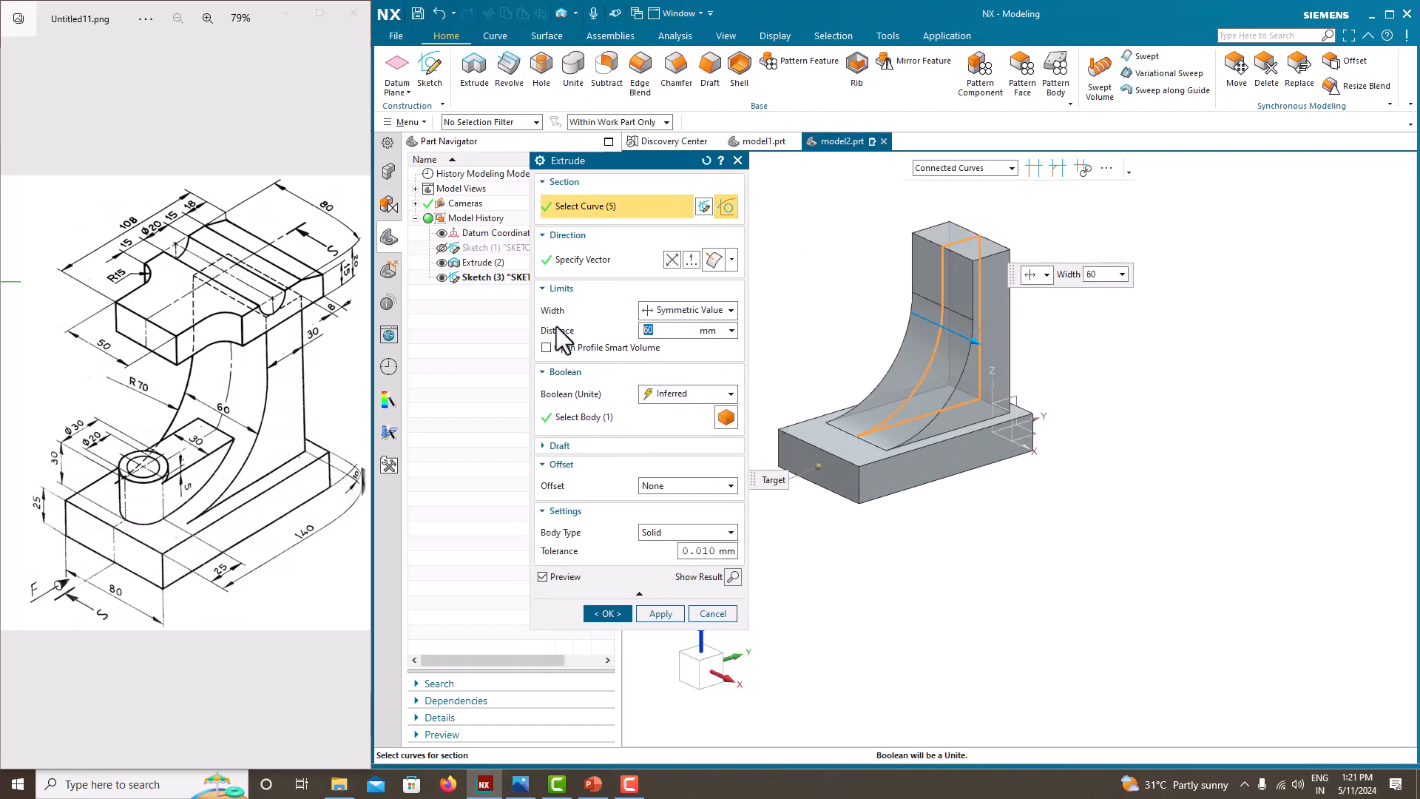
click(625, 613)
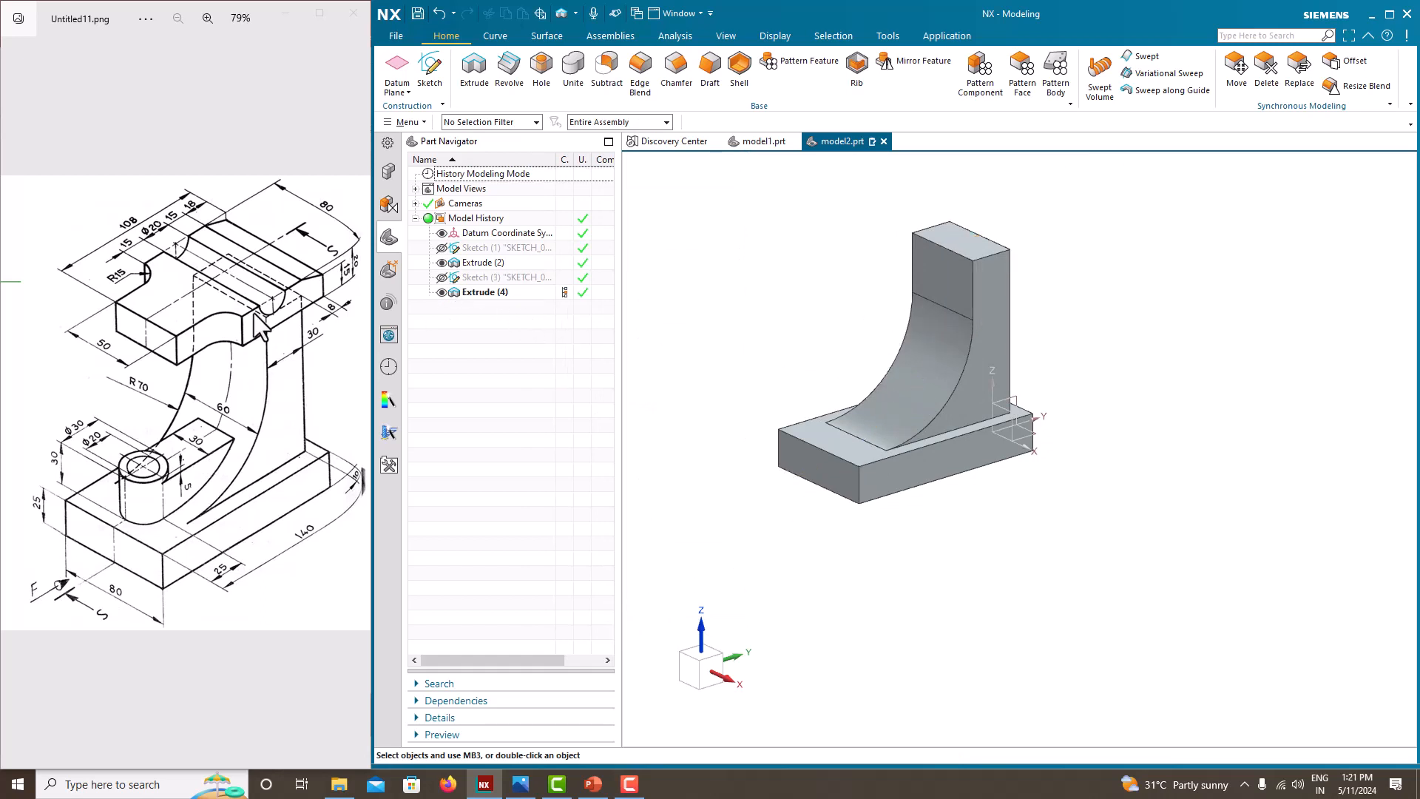
- Start a new sketch on the Right principal plane
click(430, 70)
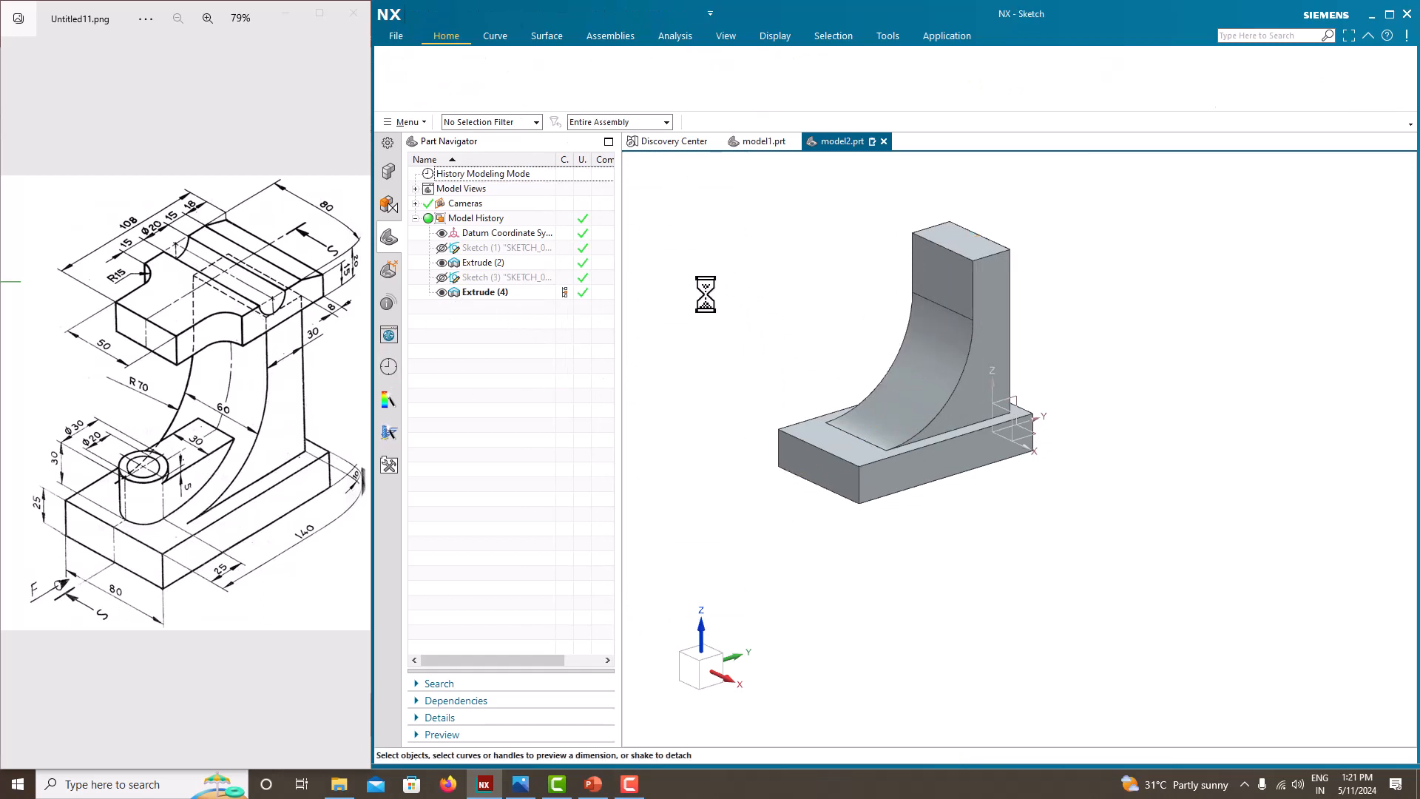
scroll(988, 338, down, 3)
mouse_move(988, 339)
middle_down()
mouse_move(902, 387)
mouse_move(942, 406)
mouse_move(1008, 320)
middle_up()
click(1008, 324)
click(653, 319)
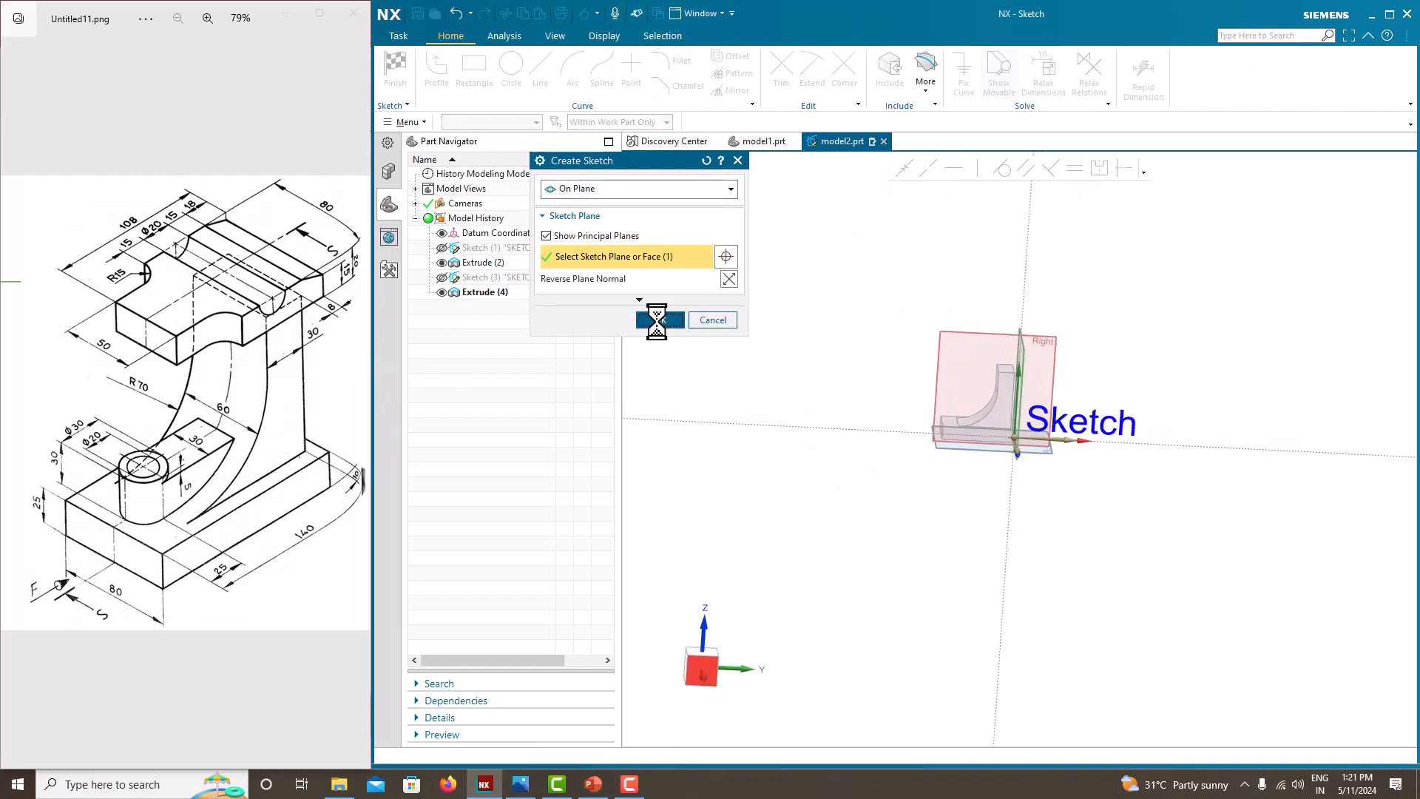
scroll(845, 339, up, 5)
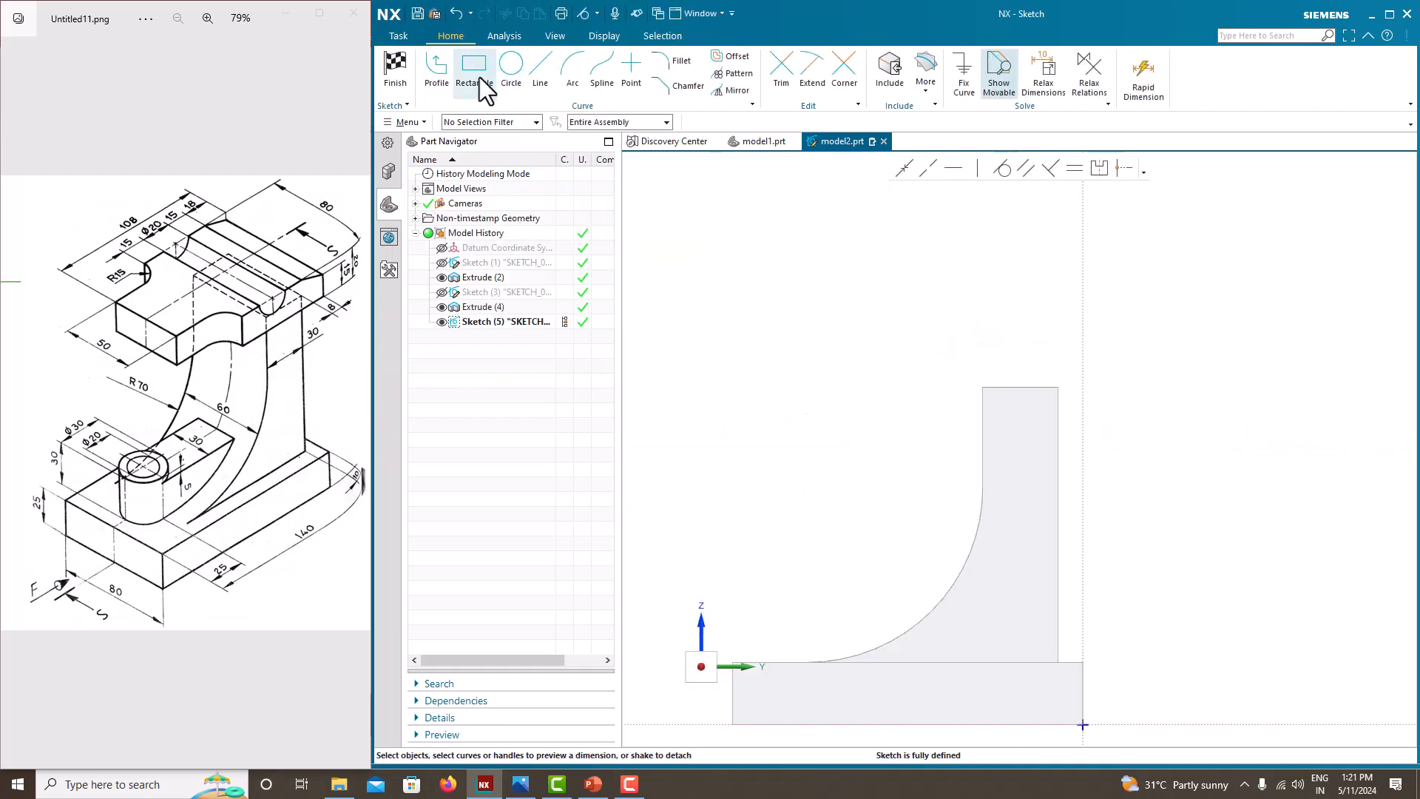
- Sketch a rectangle 20 mm high resting on the support's top edge and overhanging it at both ends
click(480, 77)
scroll(866, 328, up, 3)
scroll(845, 342, down, 3)
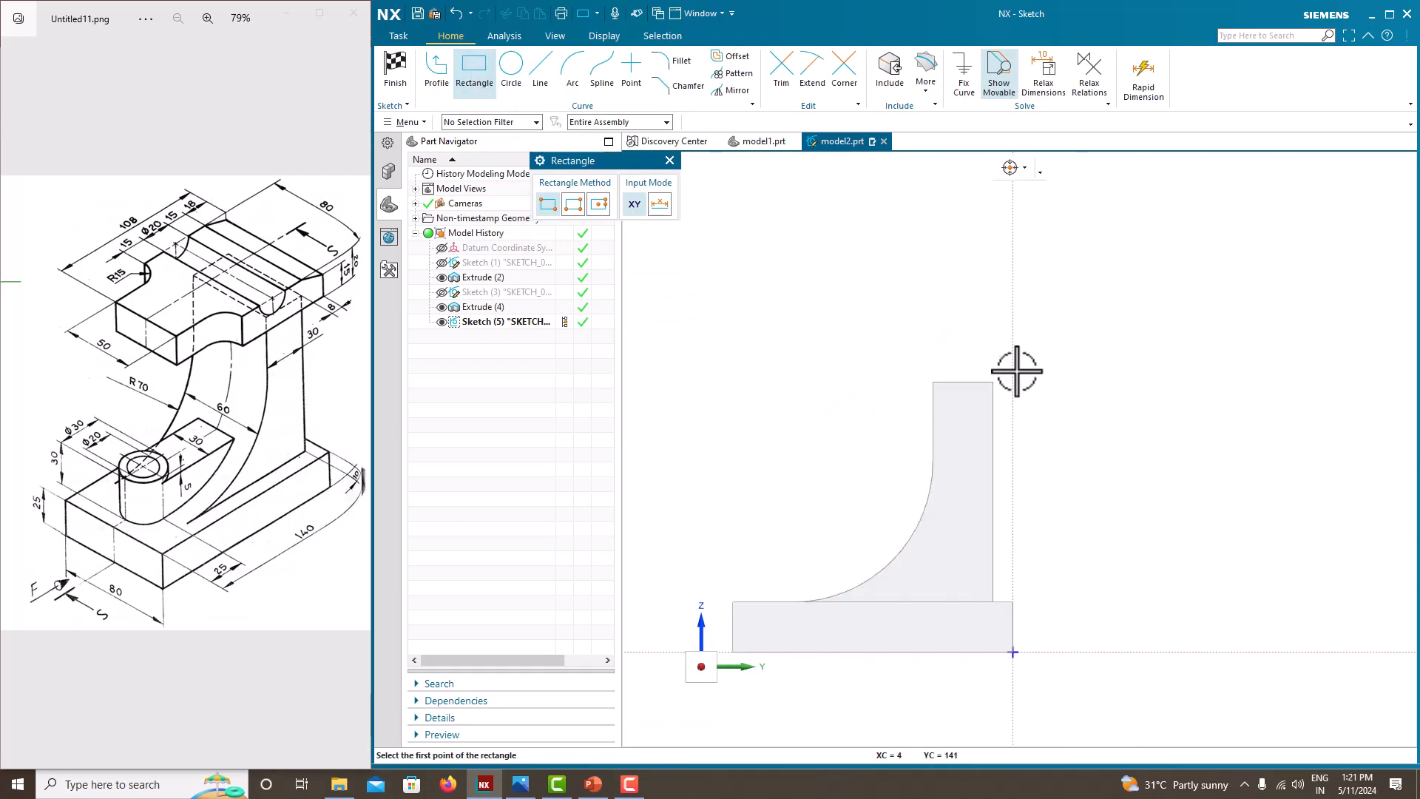
scroll(830, 342, up, 1)
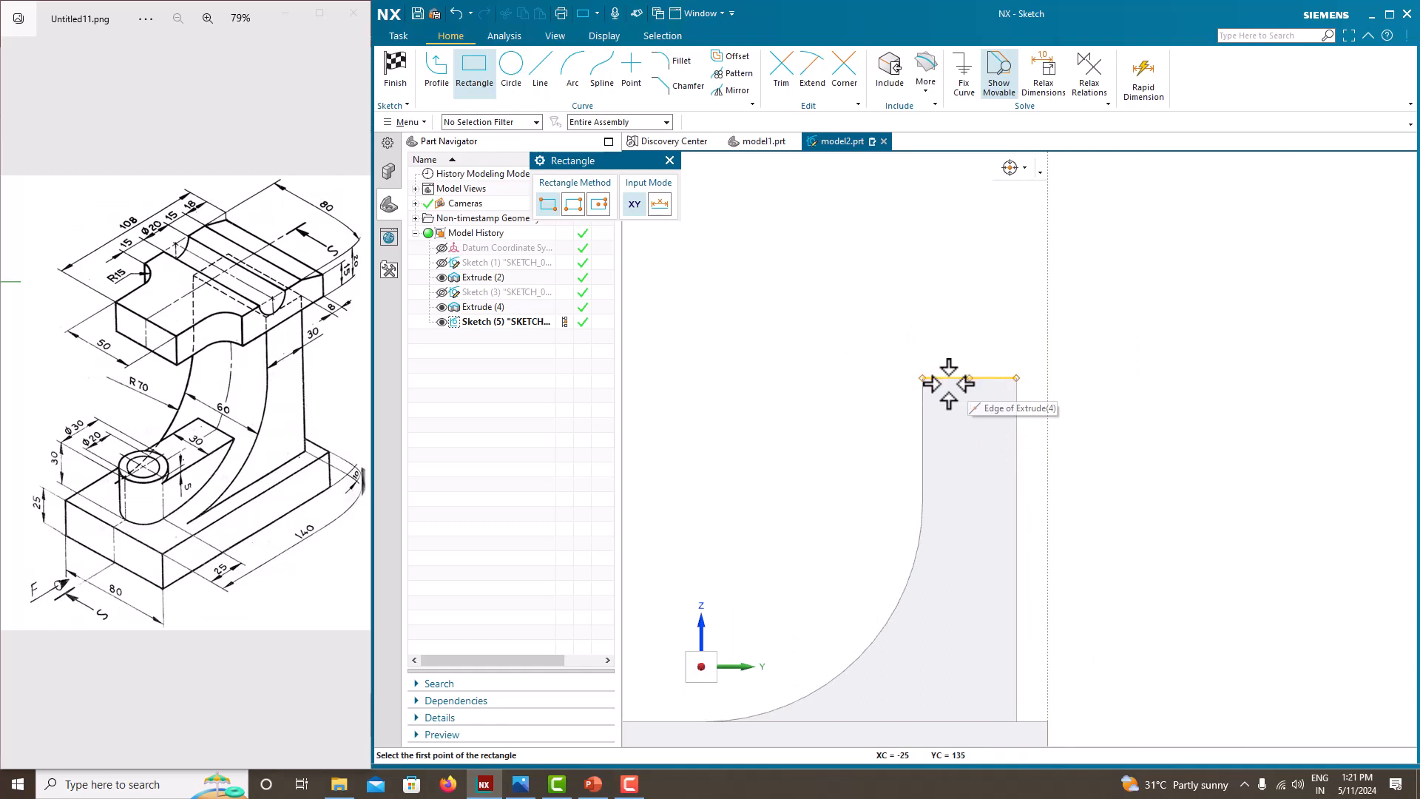
click(766, 316)
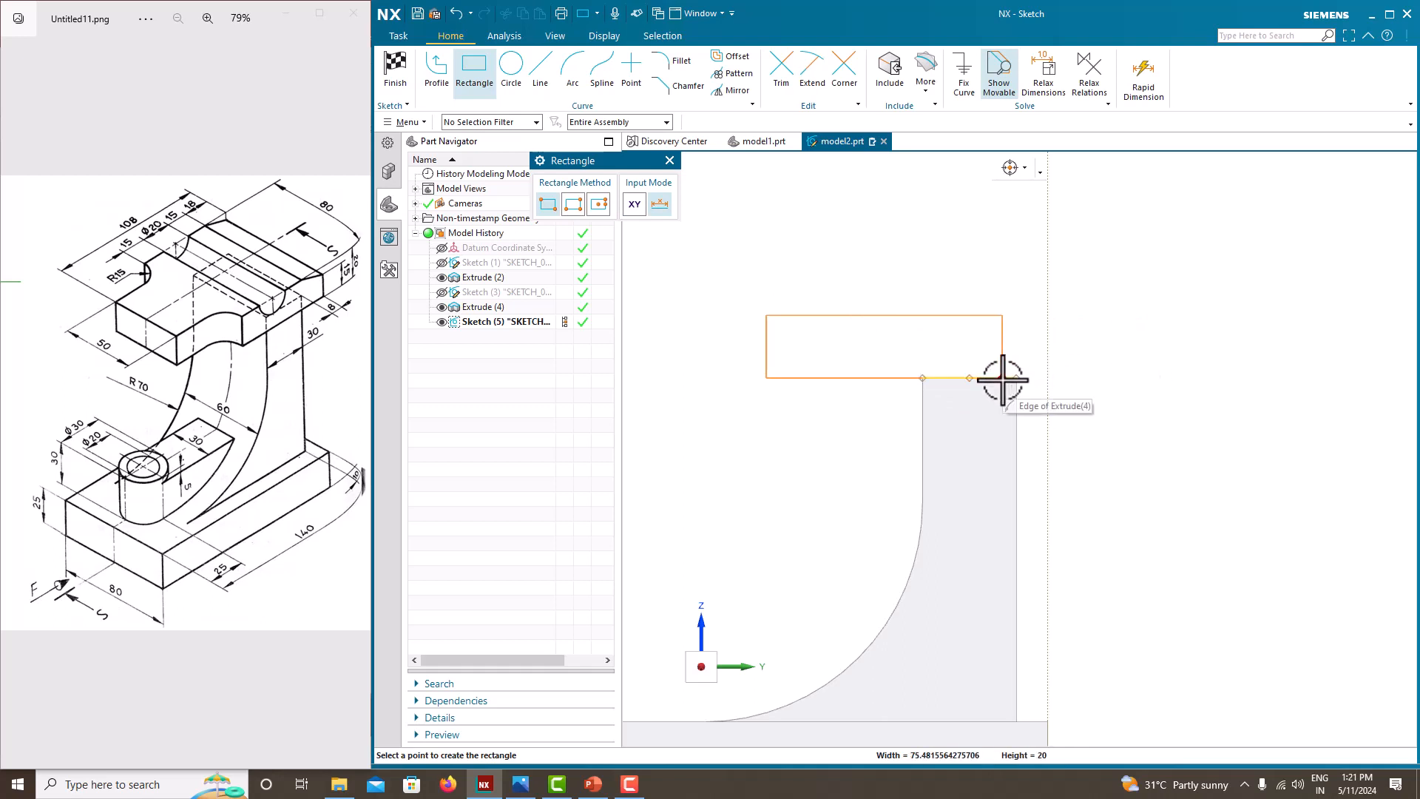
click(1117, 377)
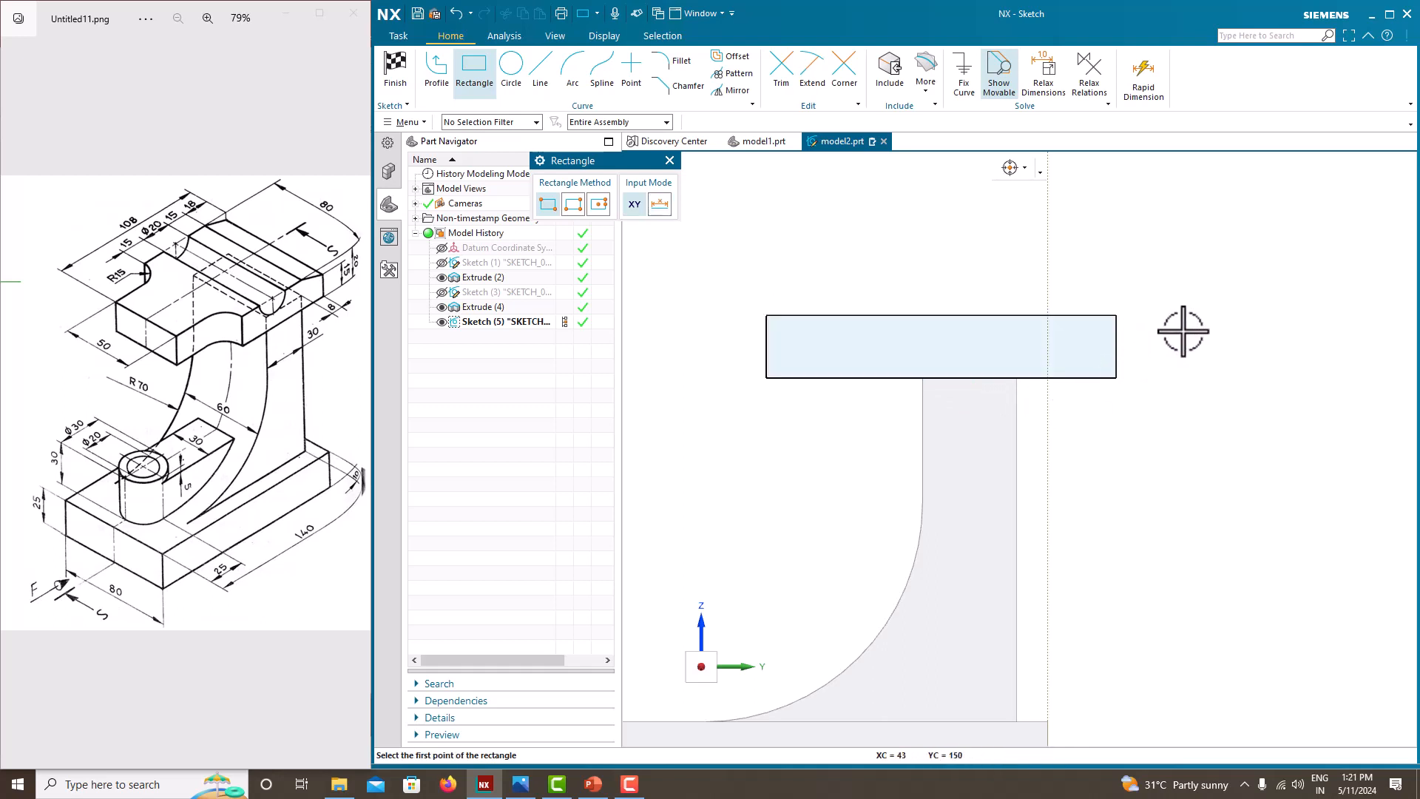
key(Escape)
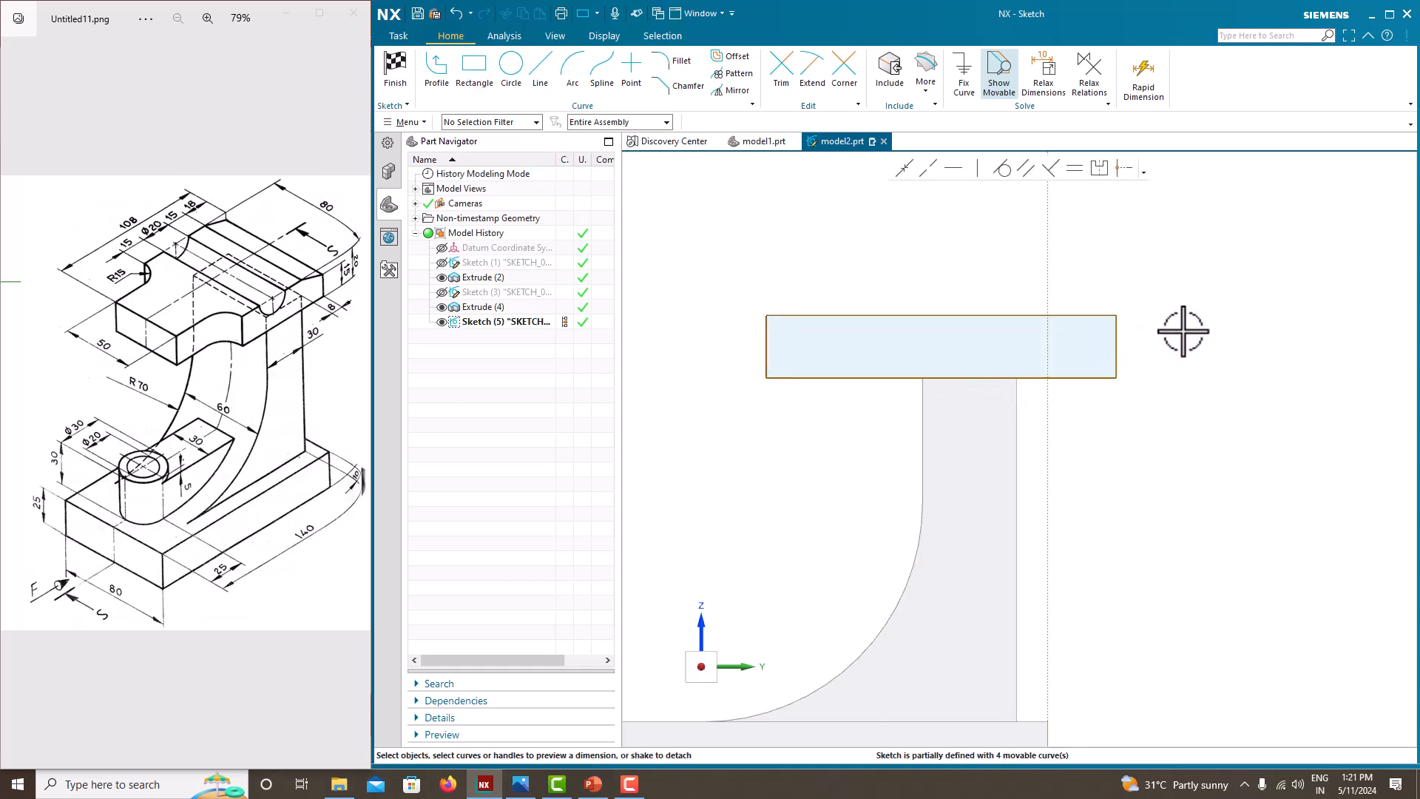
- Dimension the rectangle's overhang beyond the support's rear edge as 8 mm
click(1115, 346)
click(1021, 404)
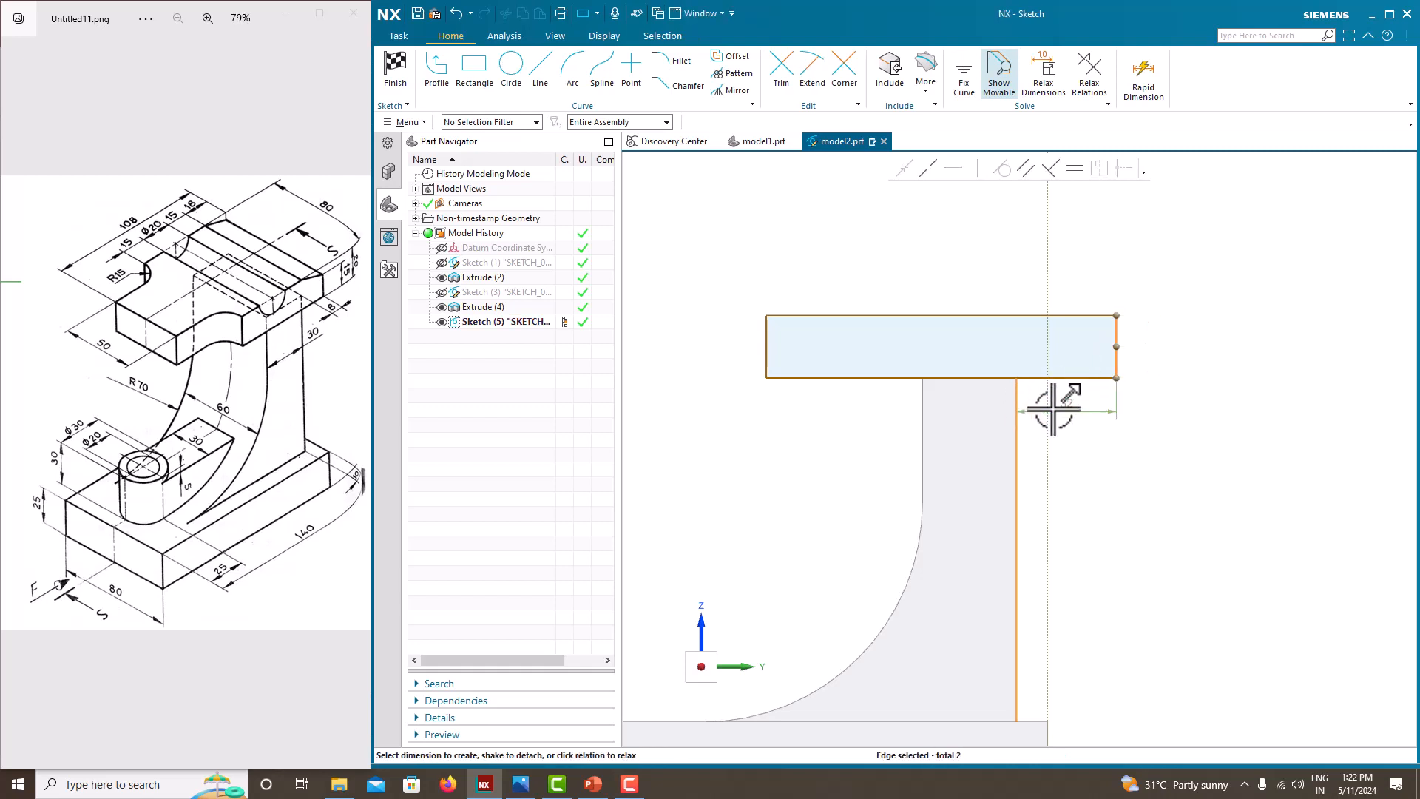
click(1055, 409)
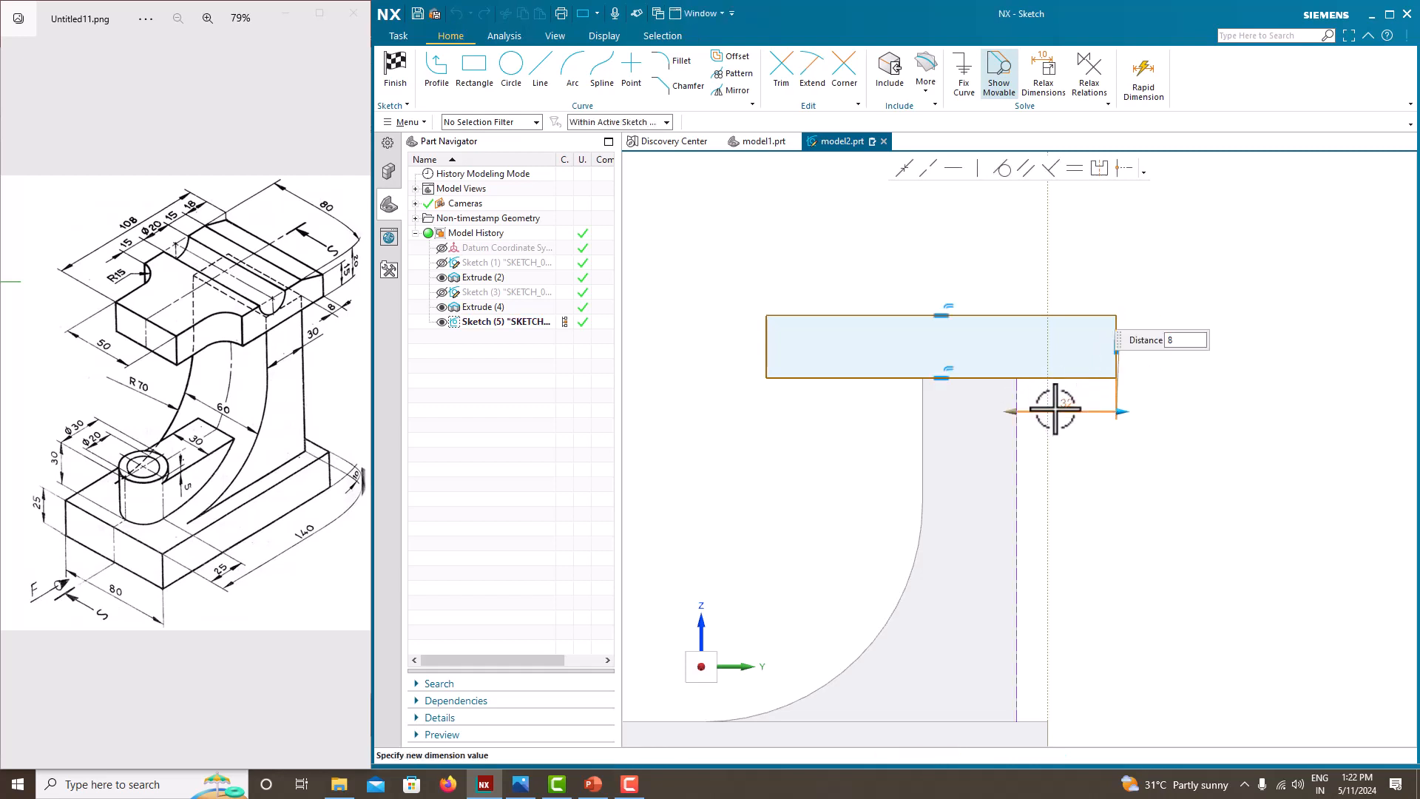
key(Return)
key(Escape)
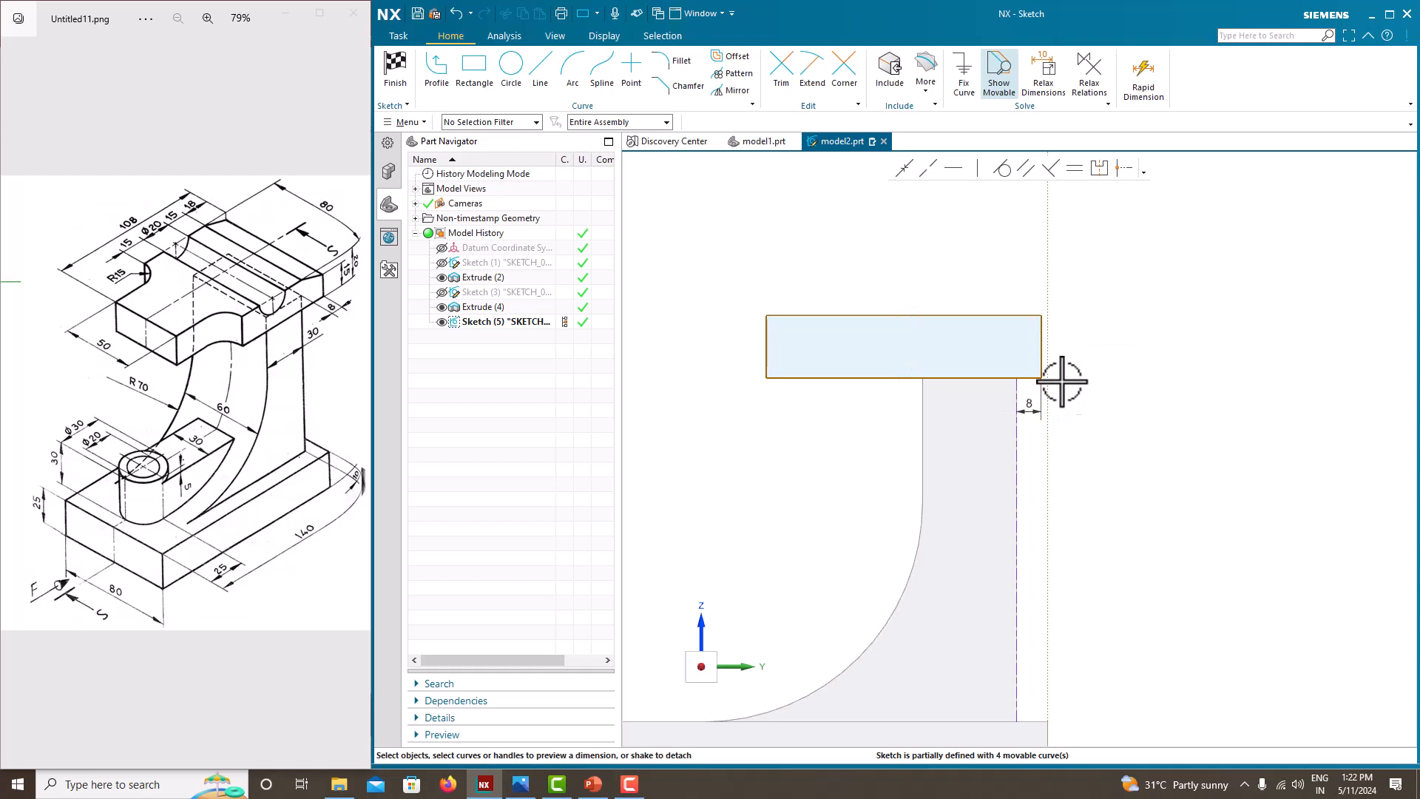
- Set the length of the rectangle's lower edge to 108 mm
click(903, 378)
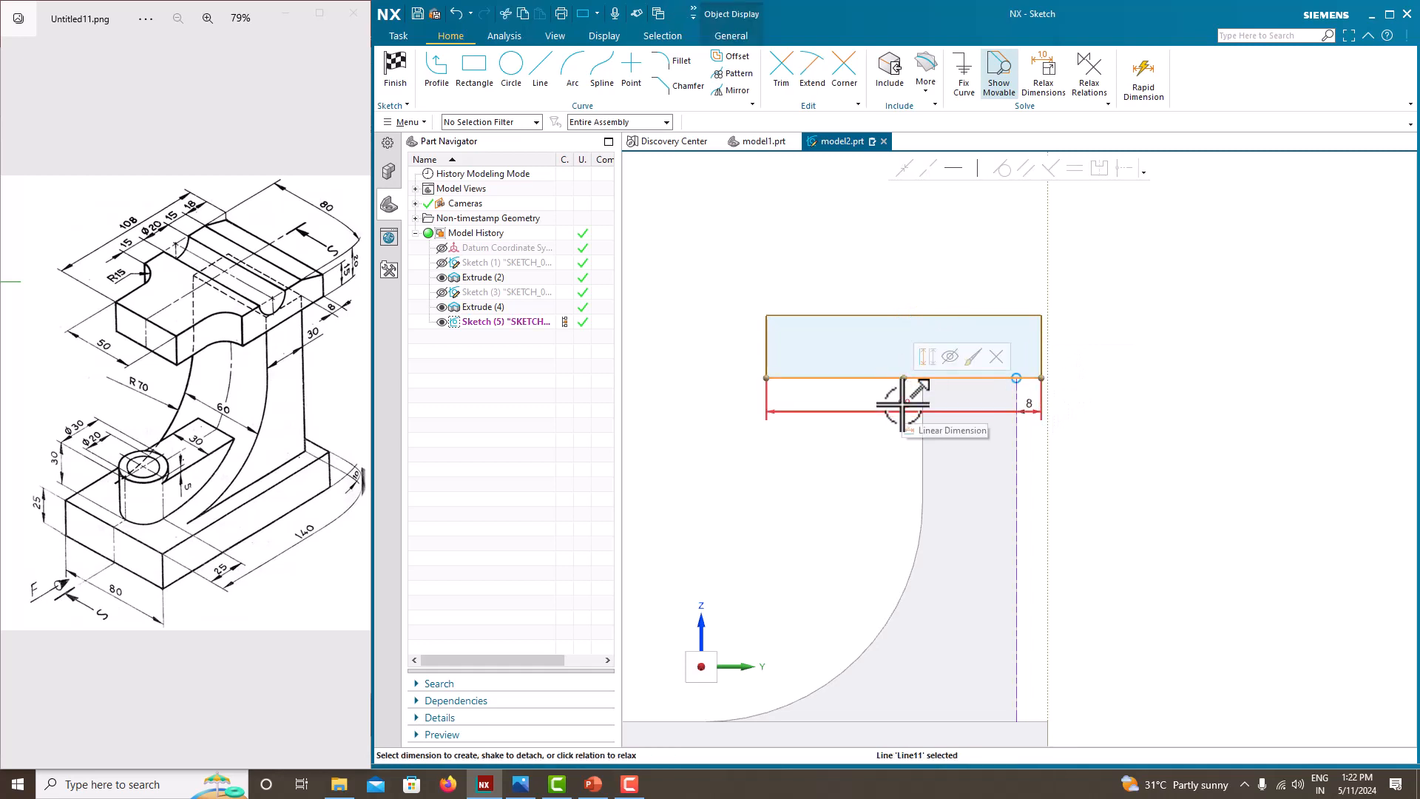
click(902, 405)
text(10)
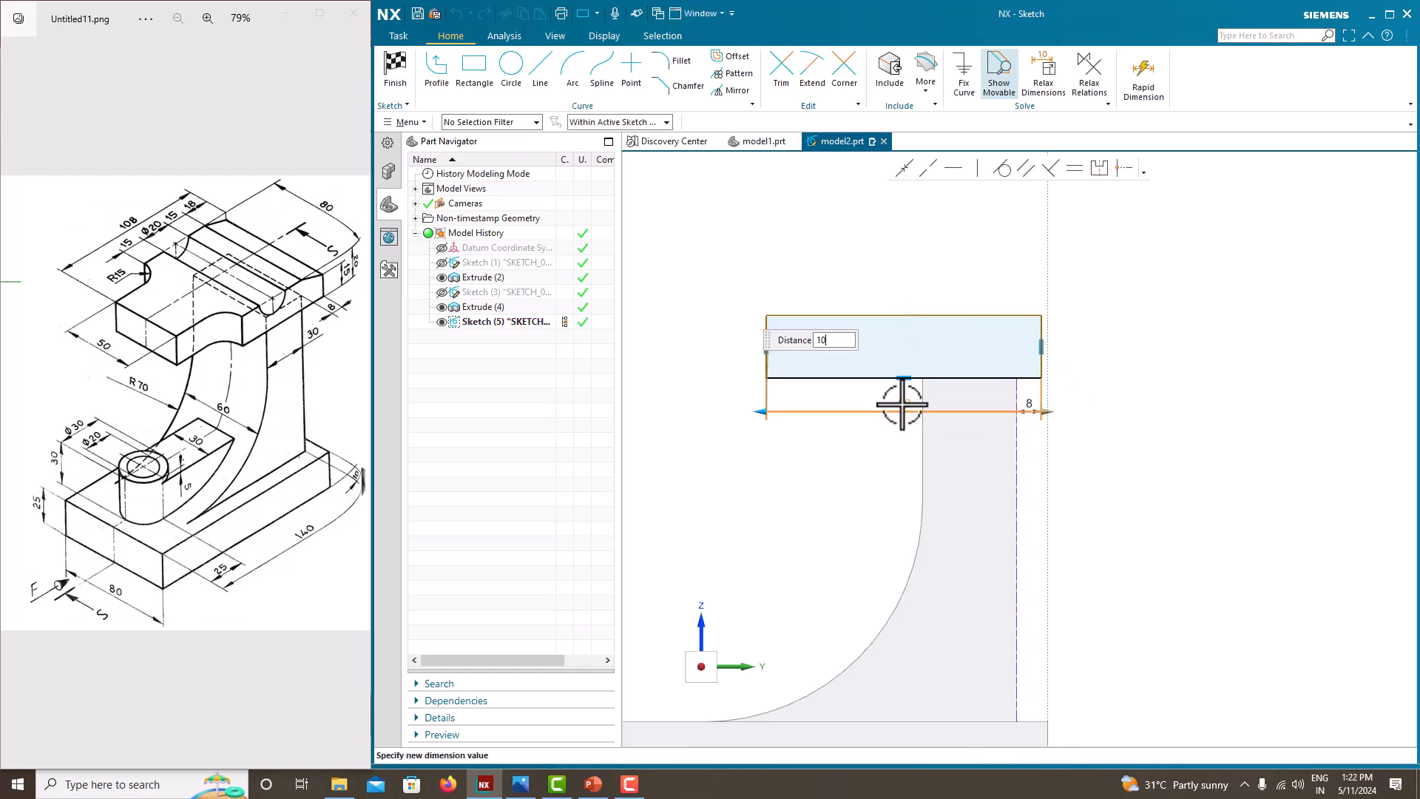
text(8)
key(Return)
middle_click(903, 296)
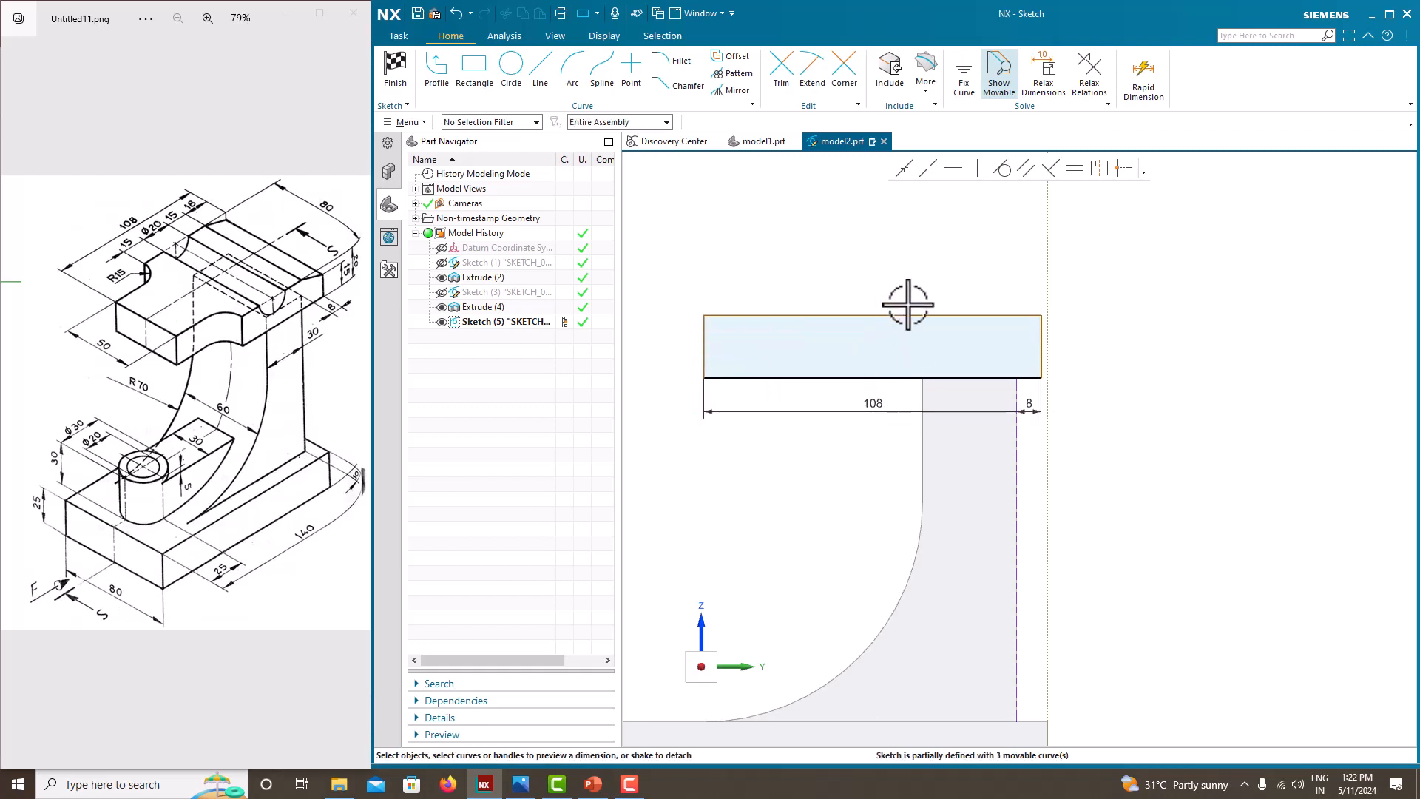
- Dimension the rectangle's height at its front end and finish the sketch
click(702, 346)
click(675, 349)
middle_click(697, 419)
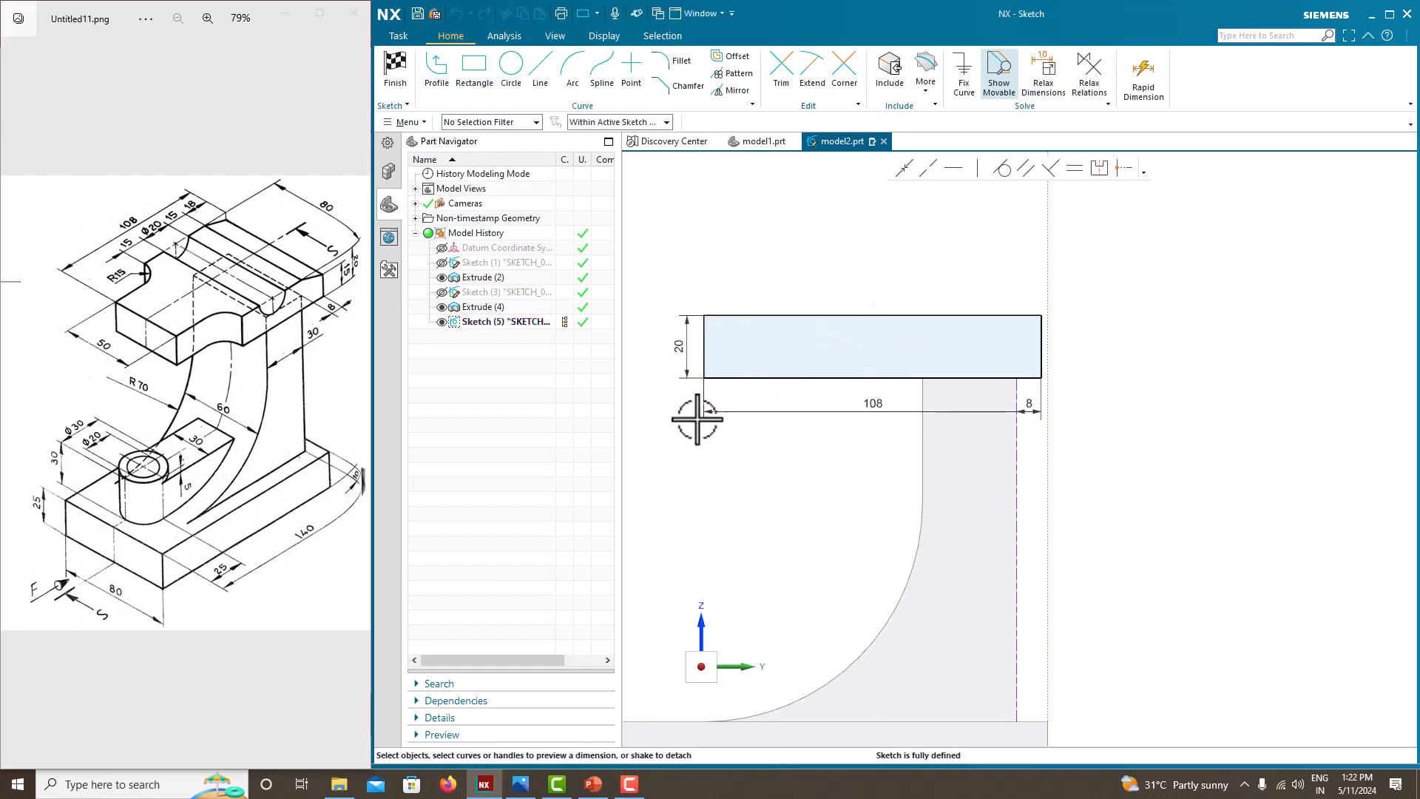
right_click(925, 259)
click(944, 268)
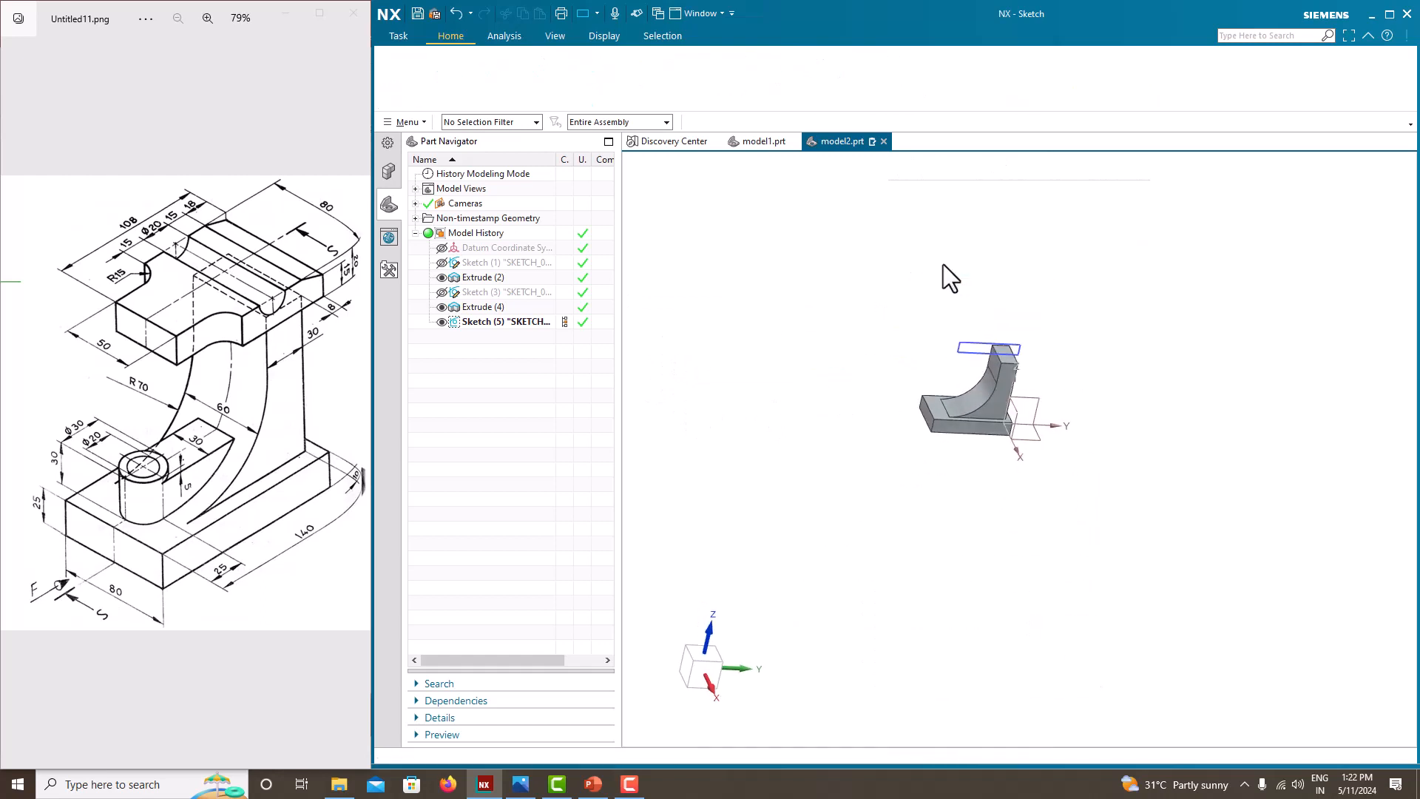
- Extrude the rectangle symmetrically to a total width of 80 mm, united with the body, and hide its sketch
click(482, 82)
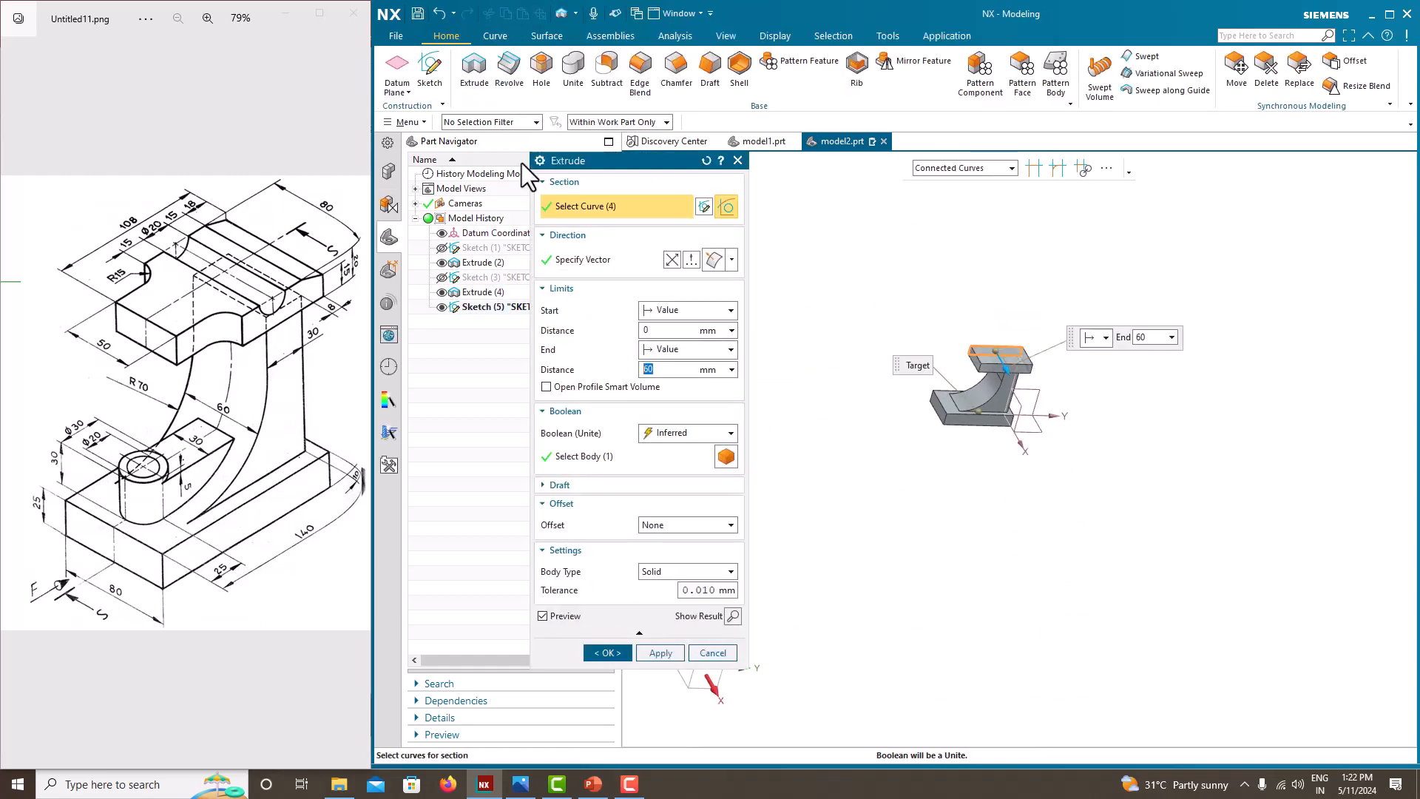
click(680, 349)
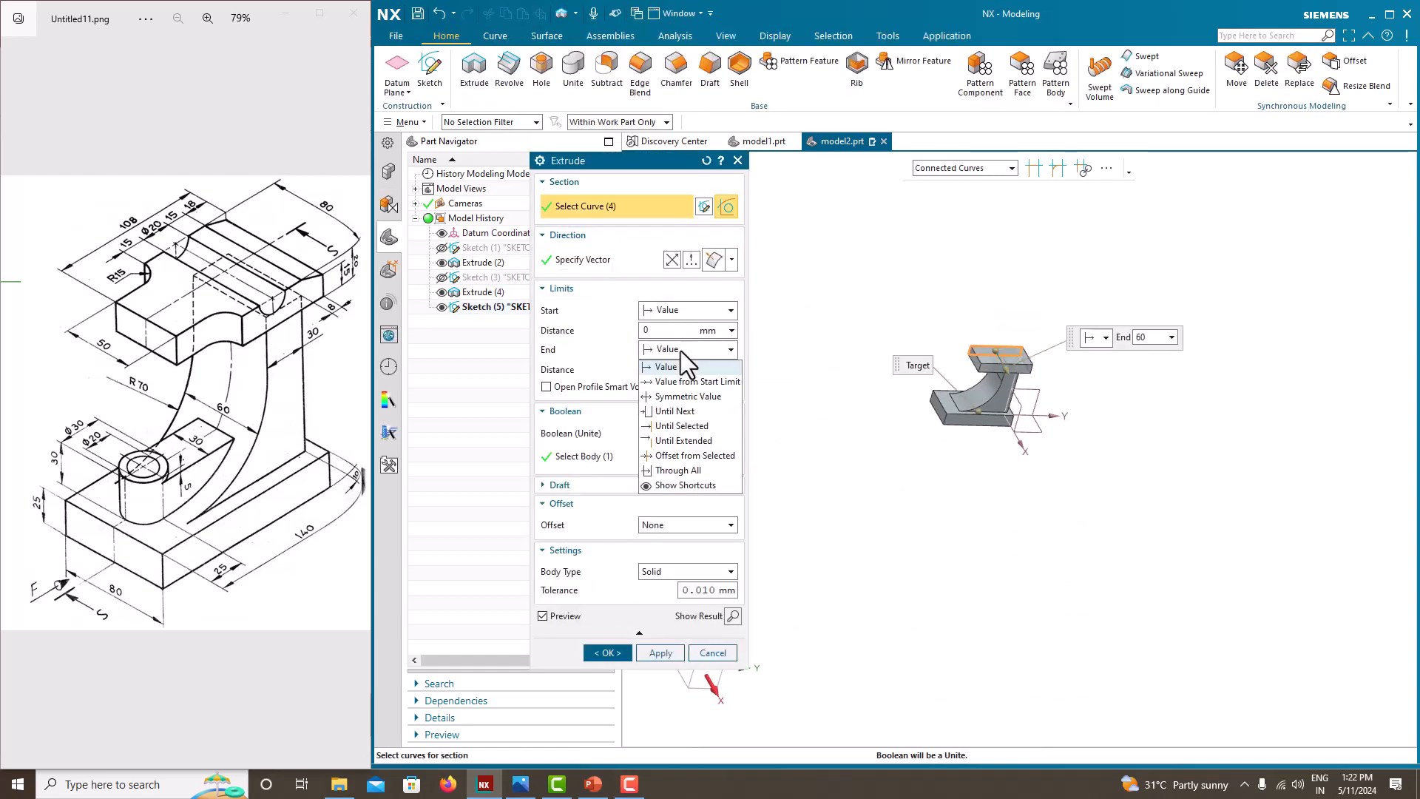
click(688, 397)
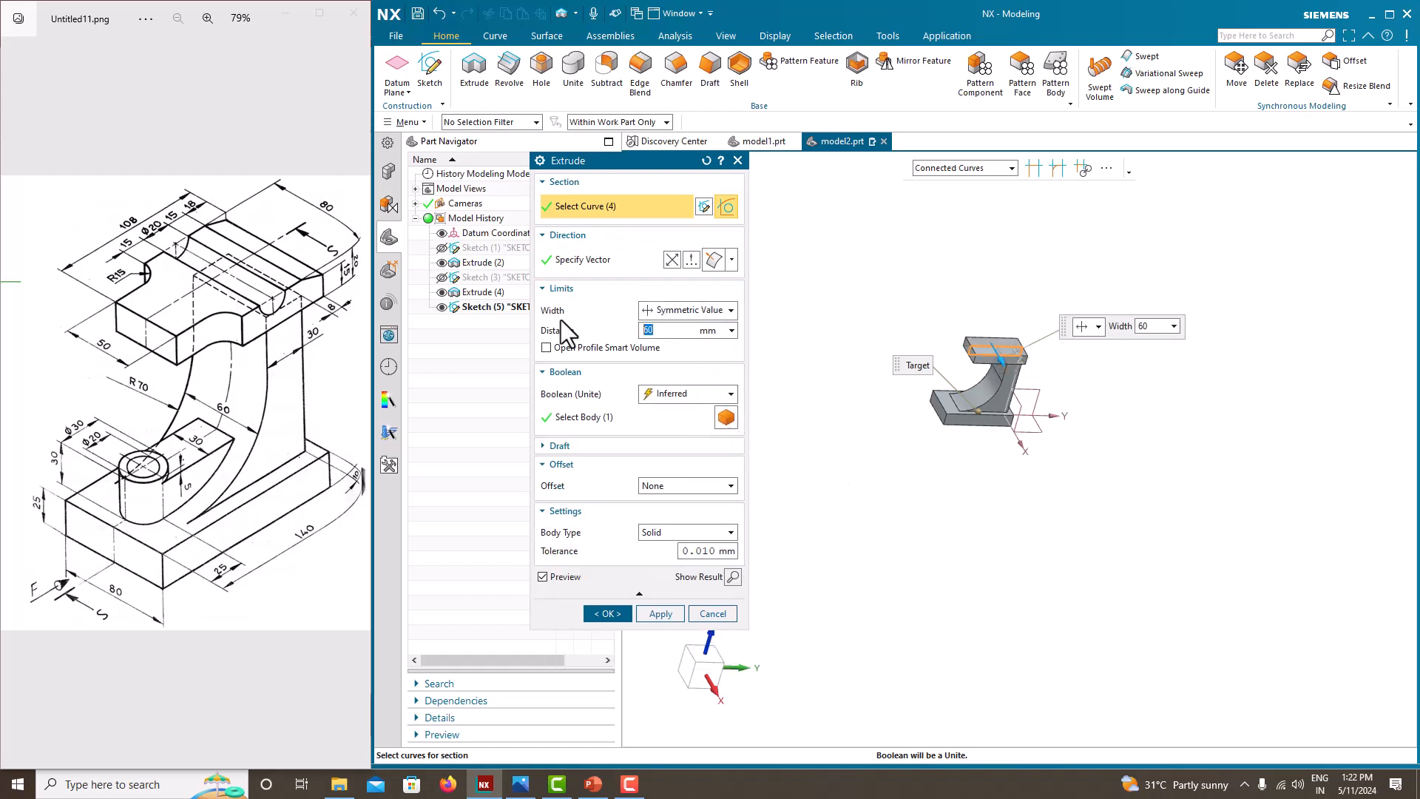
text(80)
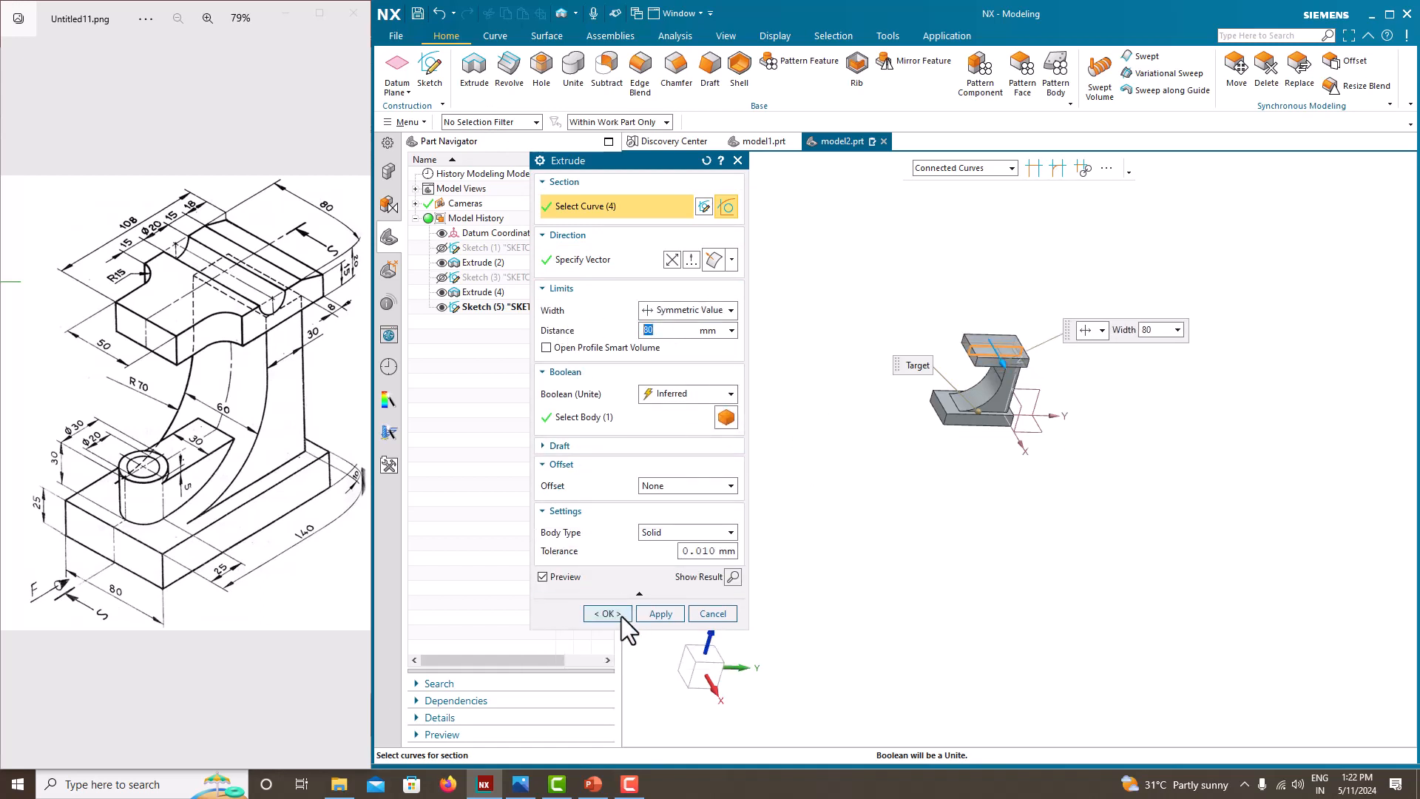
click(607, 613)
scroll(972, 343, up, 4)
click(441, 307)
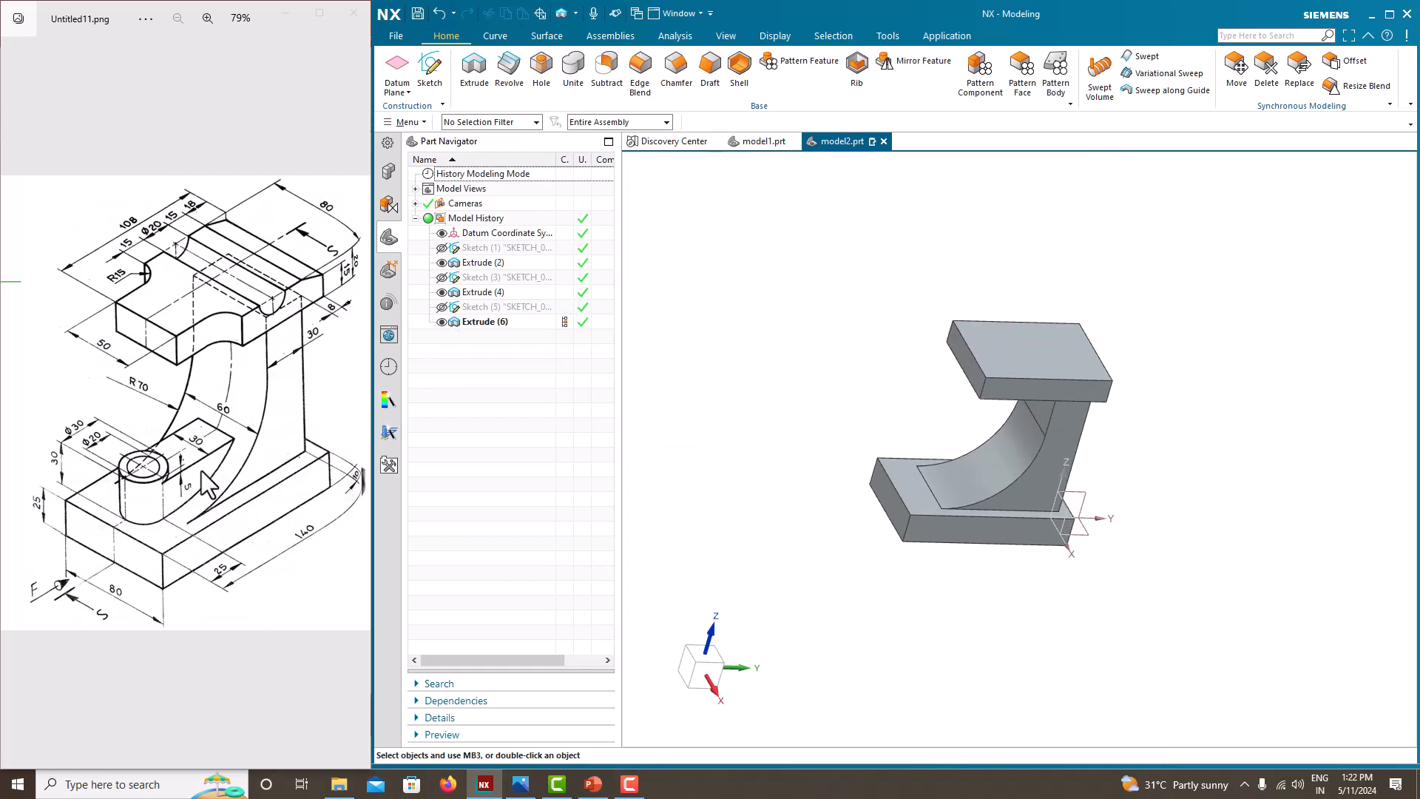
- Start a new sketch on the top face of the base
click(426, 74)
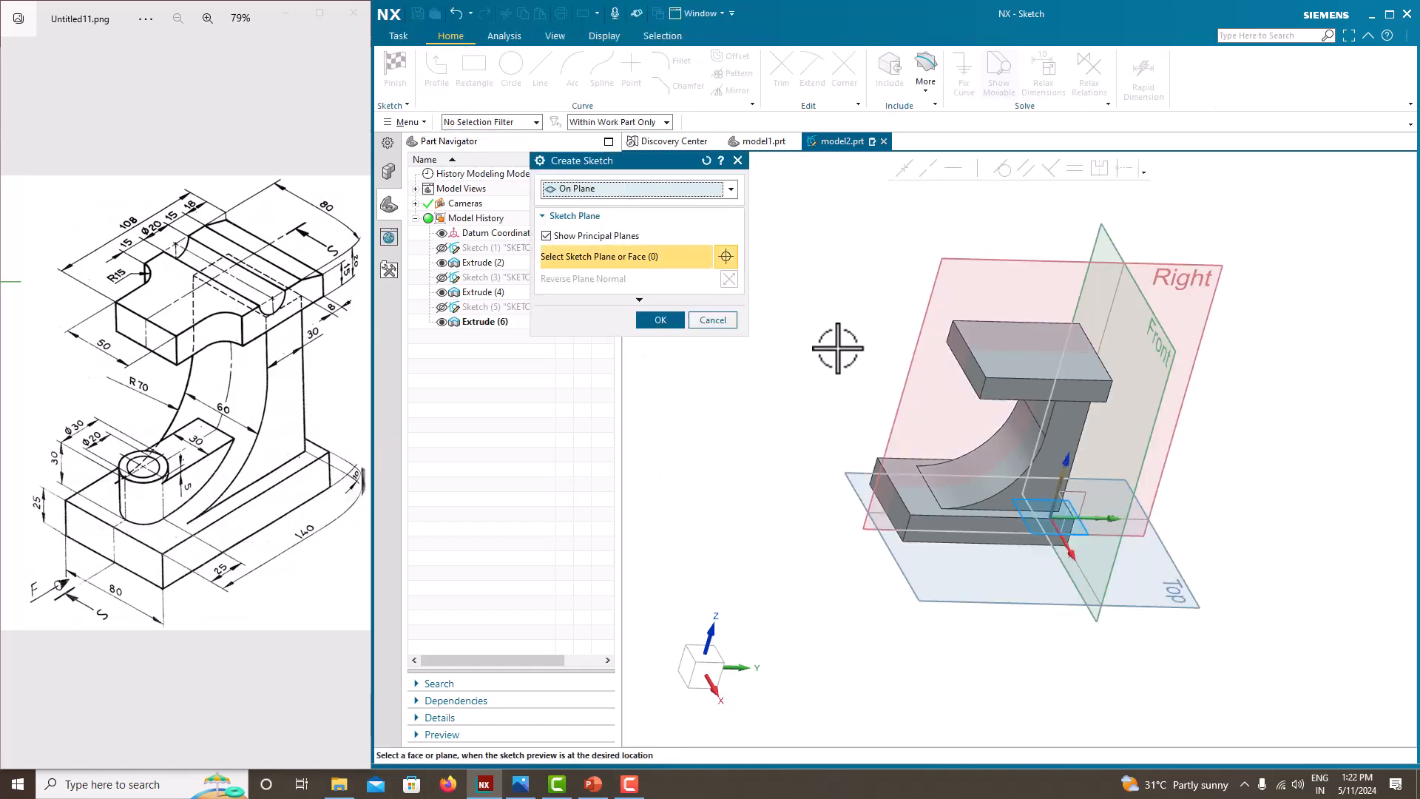
click(925, 480)
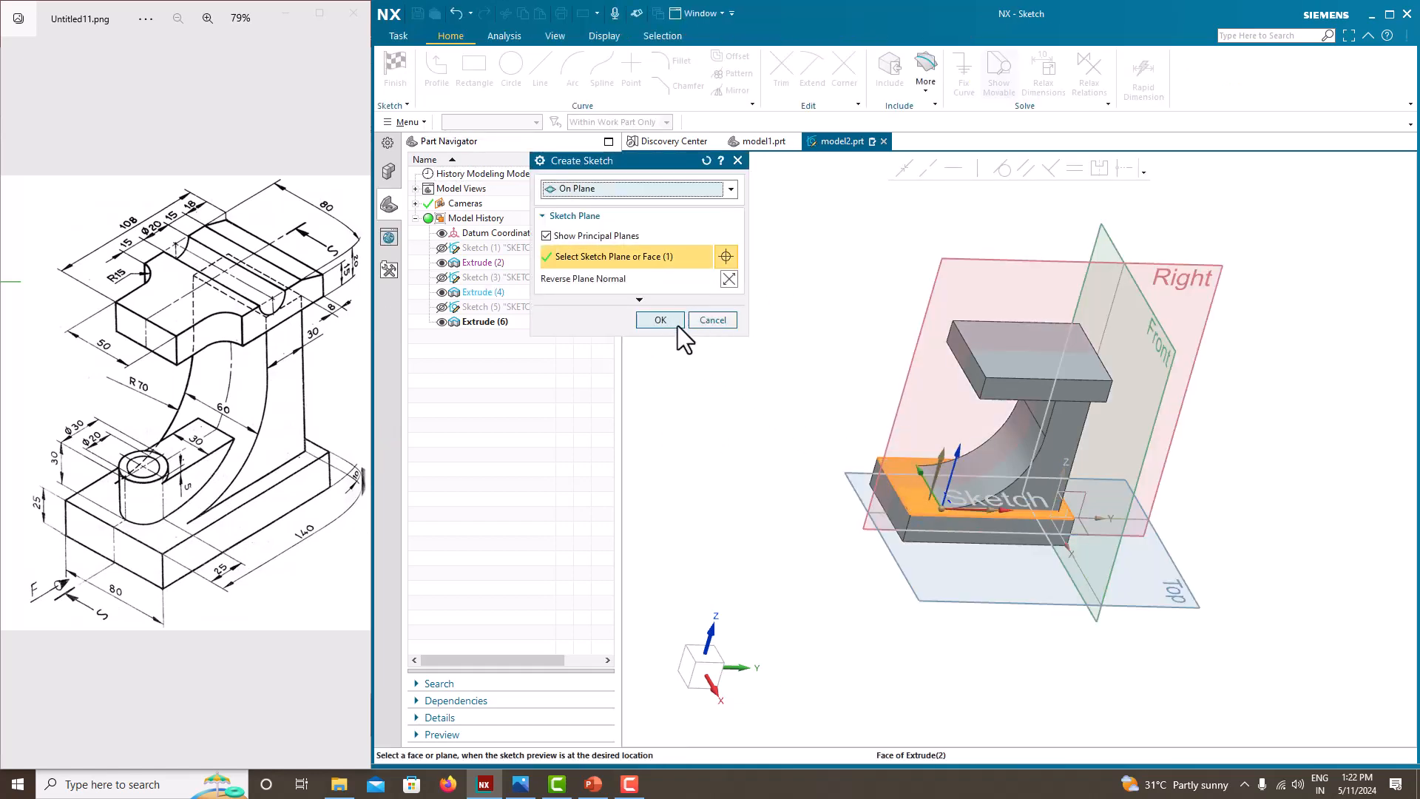
click(659, 319)
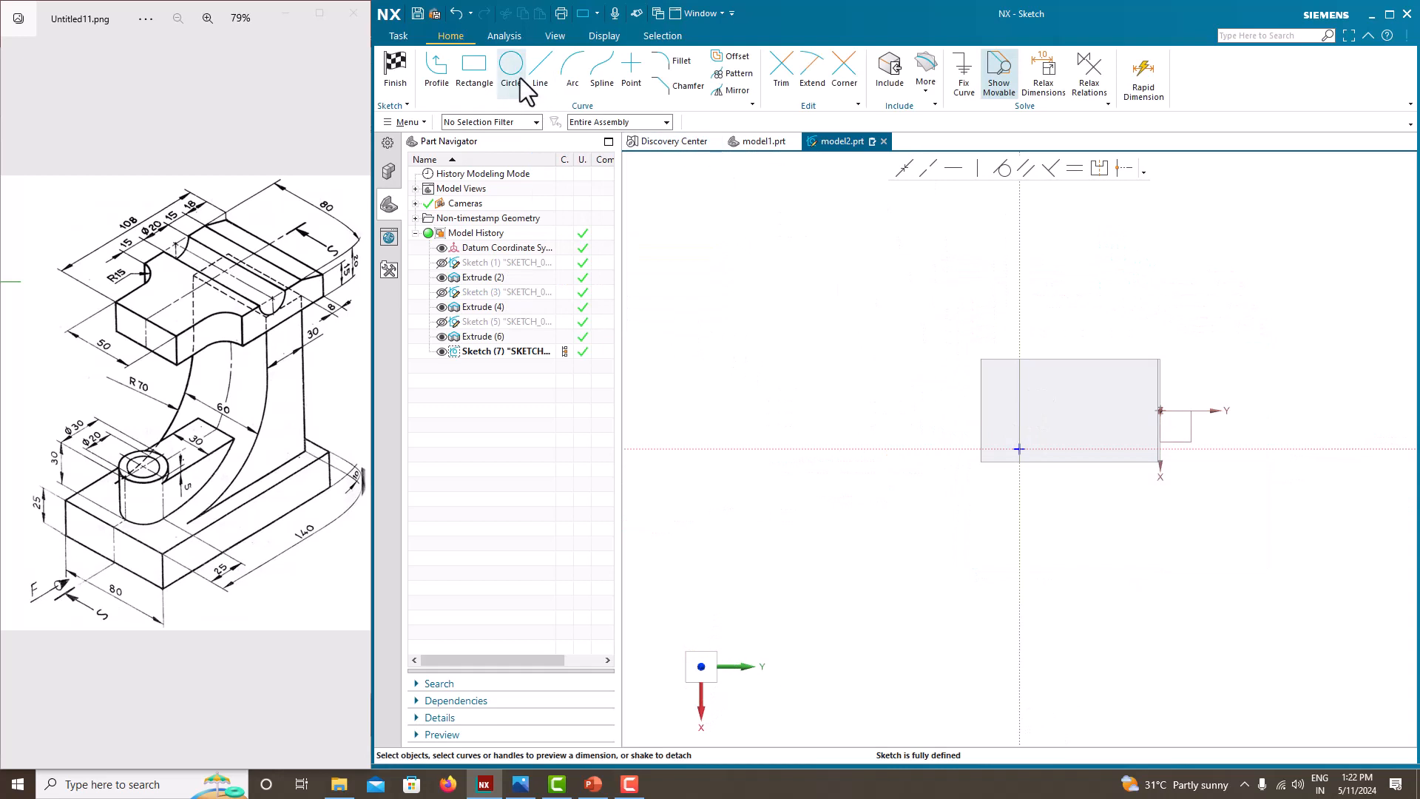
click(521, 78)
scroll(977, 408, up, 3)
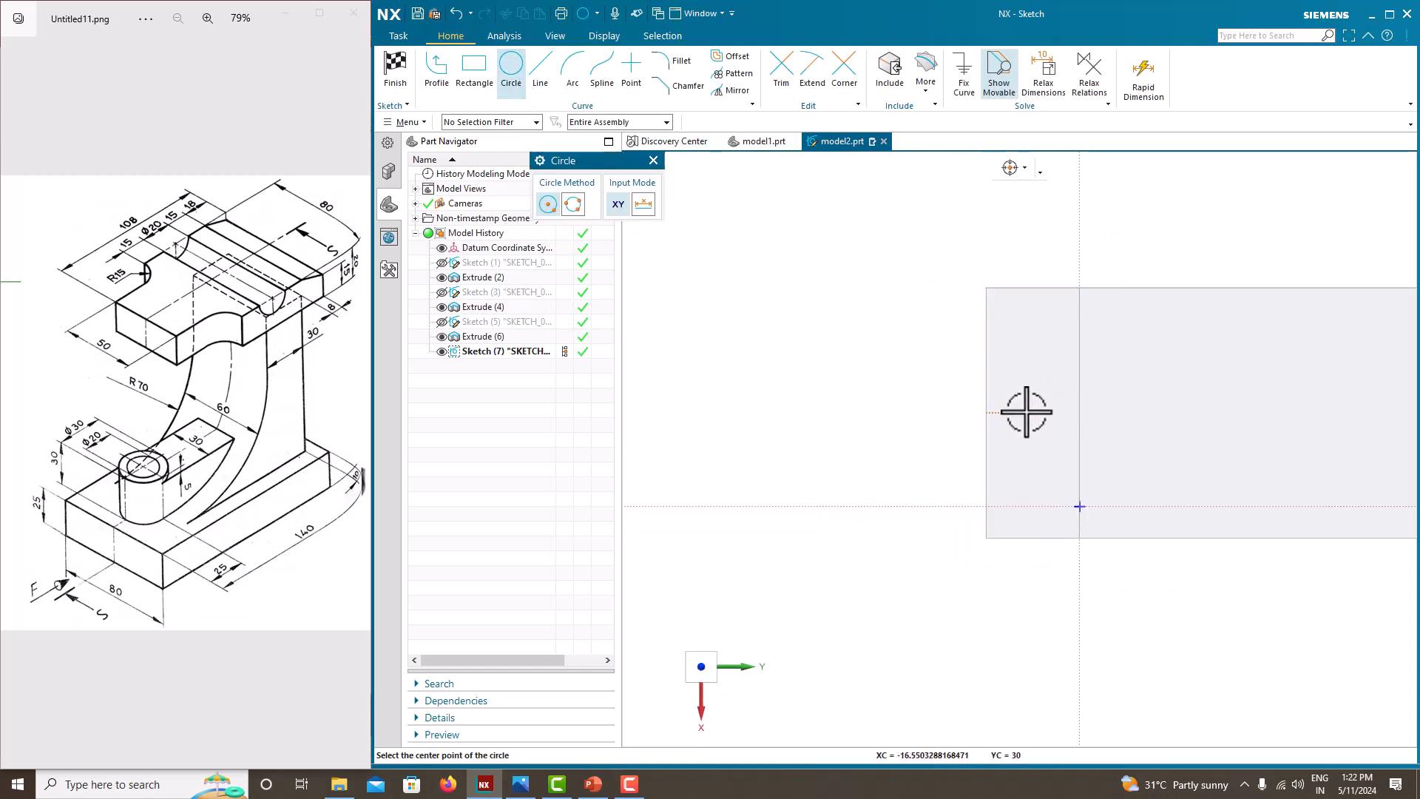
click(987, 413)
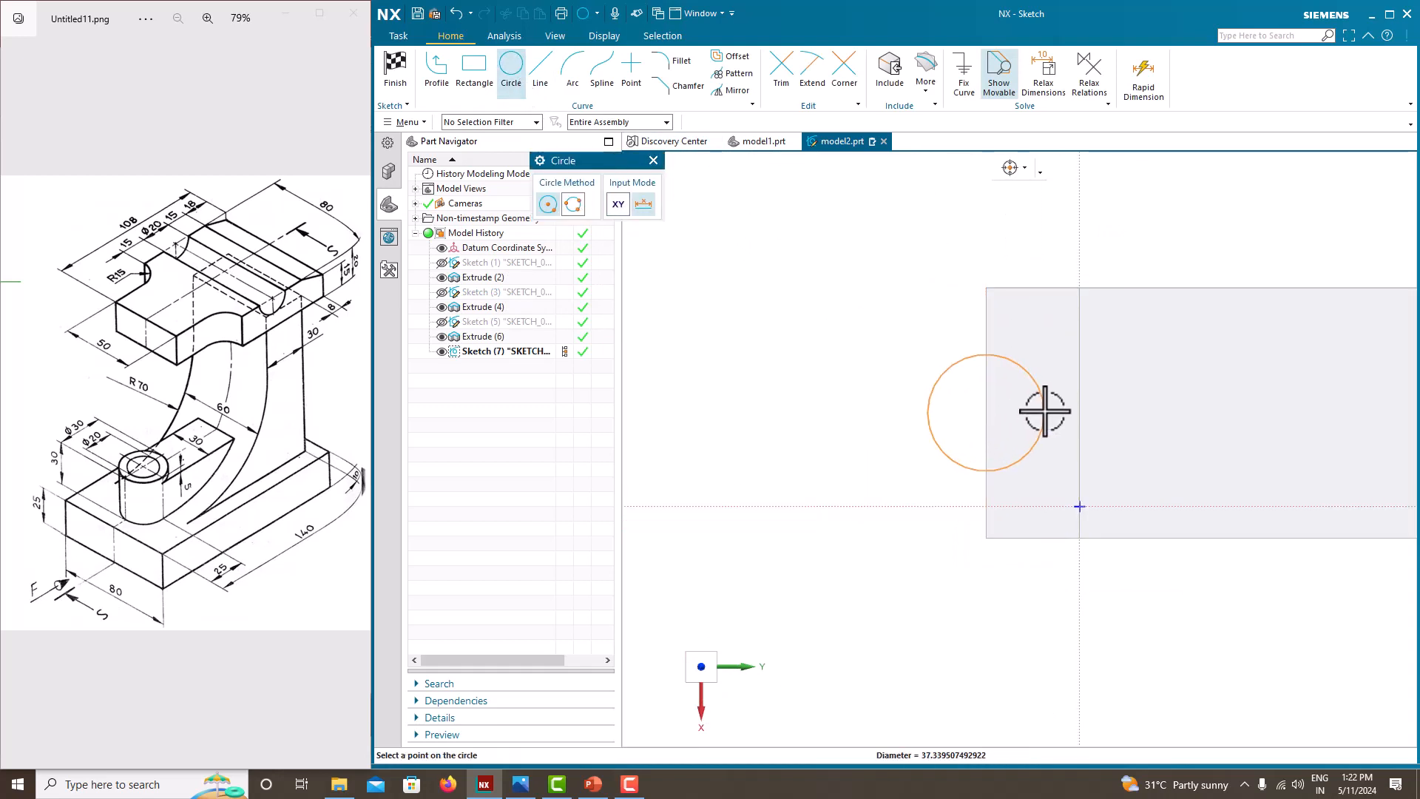
click(1041, 412)
key(Escape)
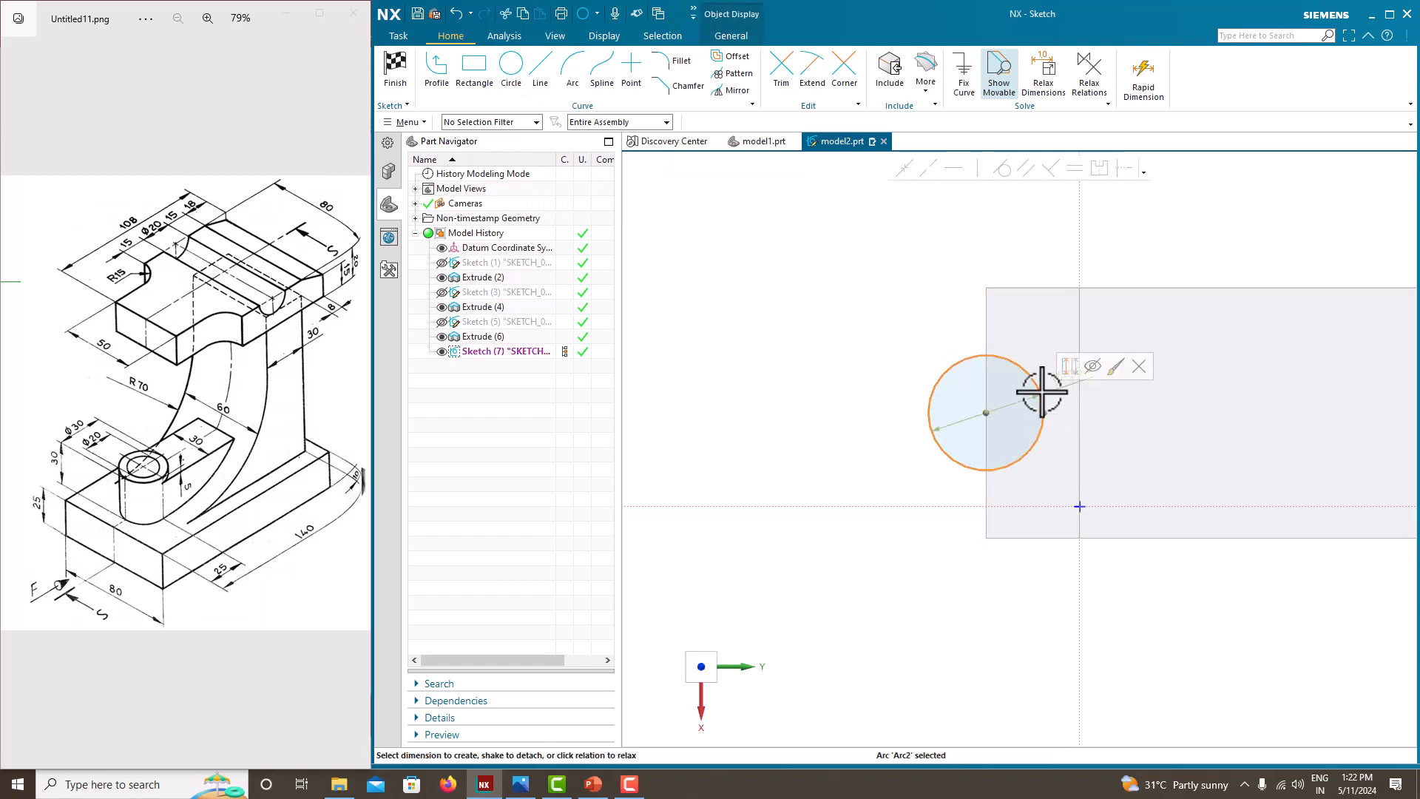
key(Delete)
- Draw a line about 87 mm long inward from the midpoint of the base's front end edge and convert it to a reference line
click(539, 83)
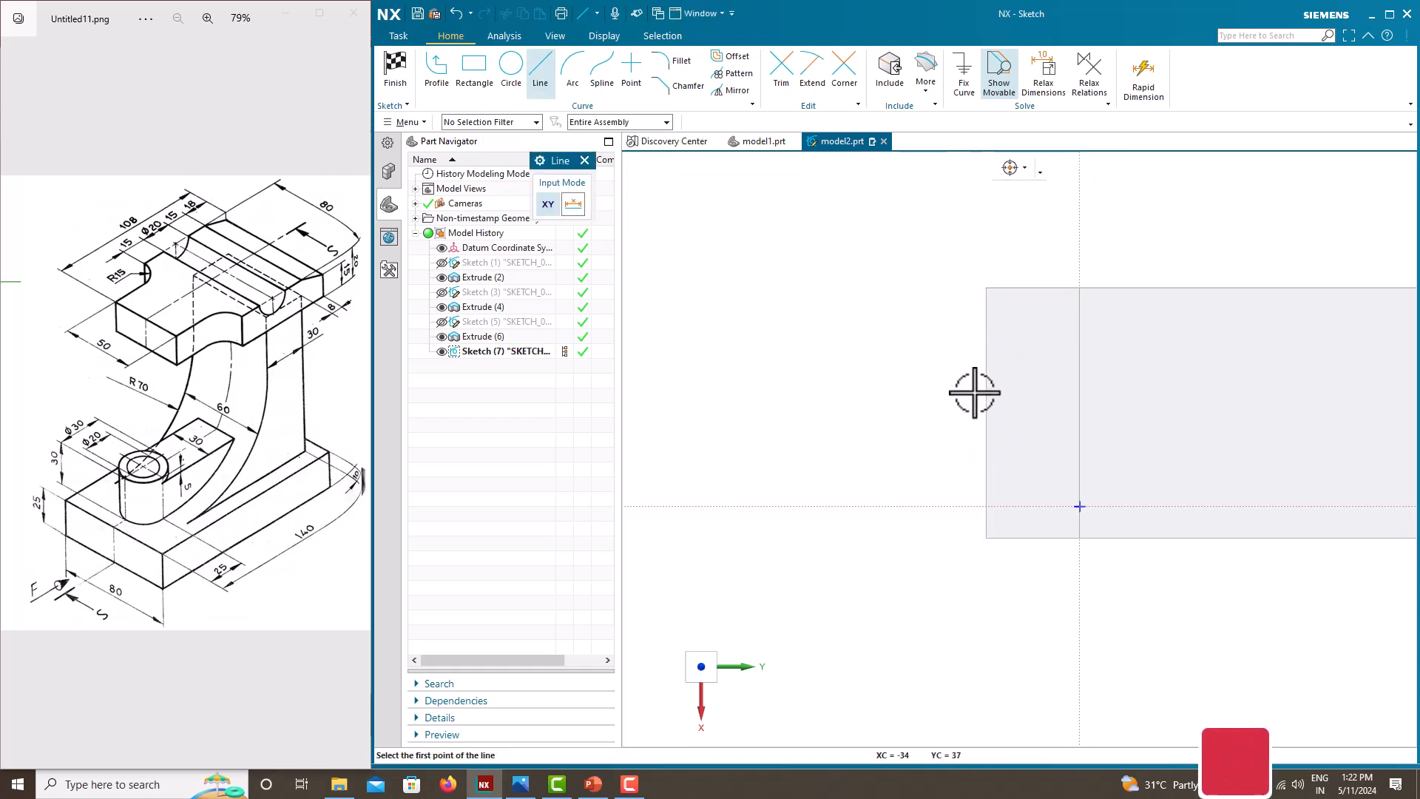
click(987, 414)
click(1257, 412)
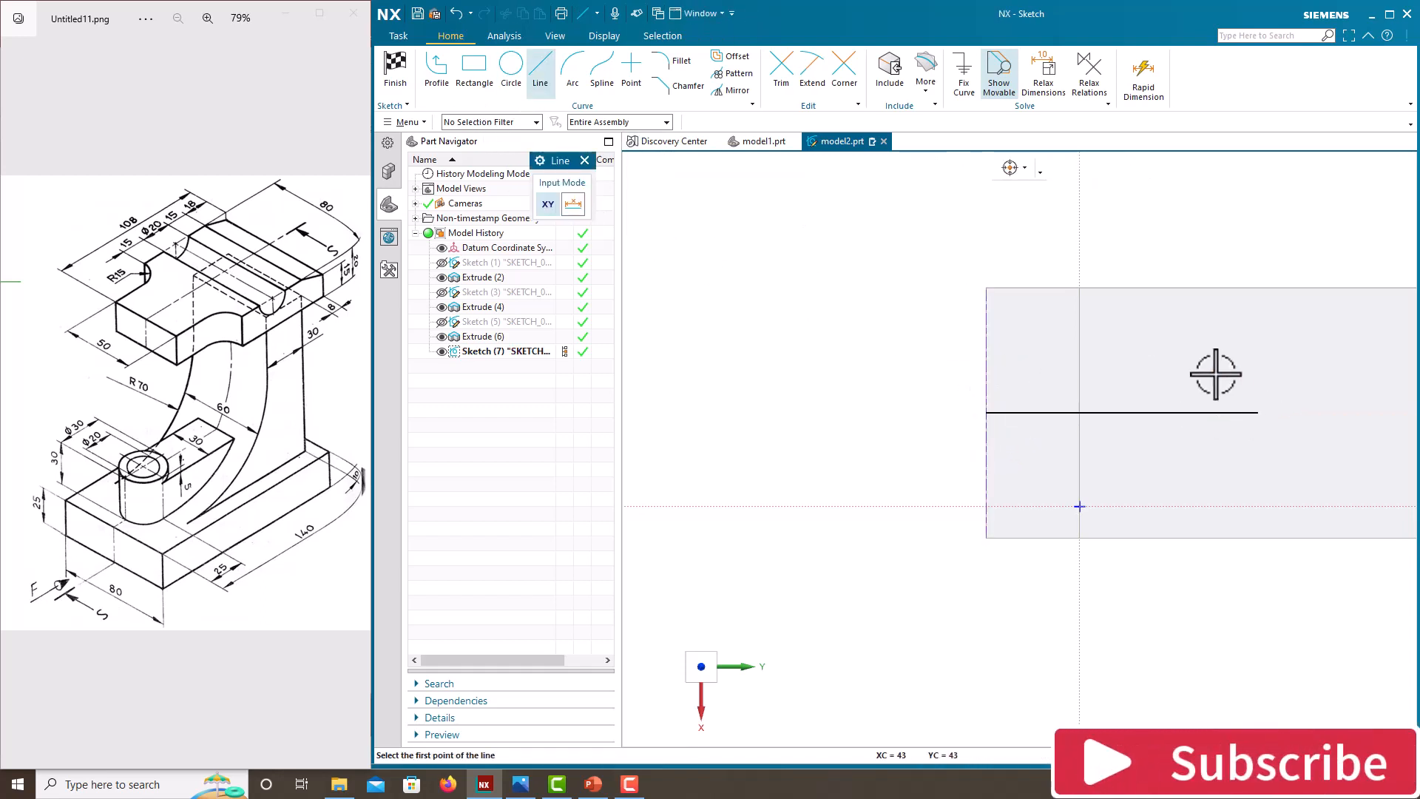
key(Escape)
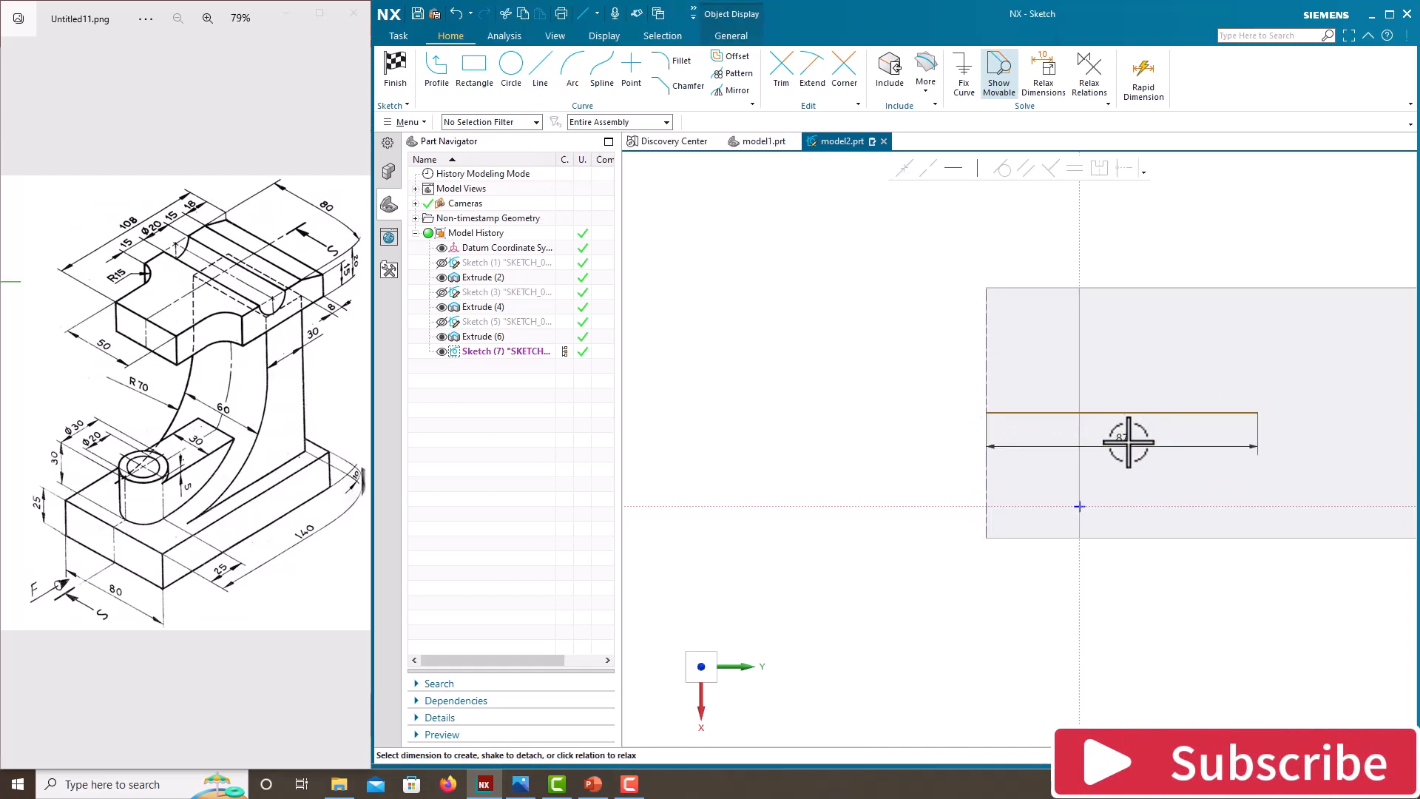
click(1167, 412)
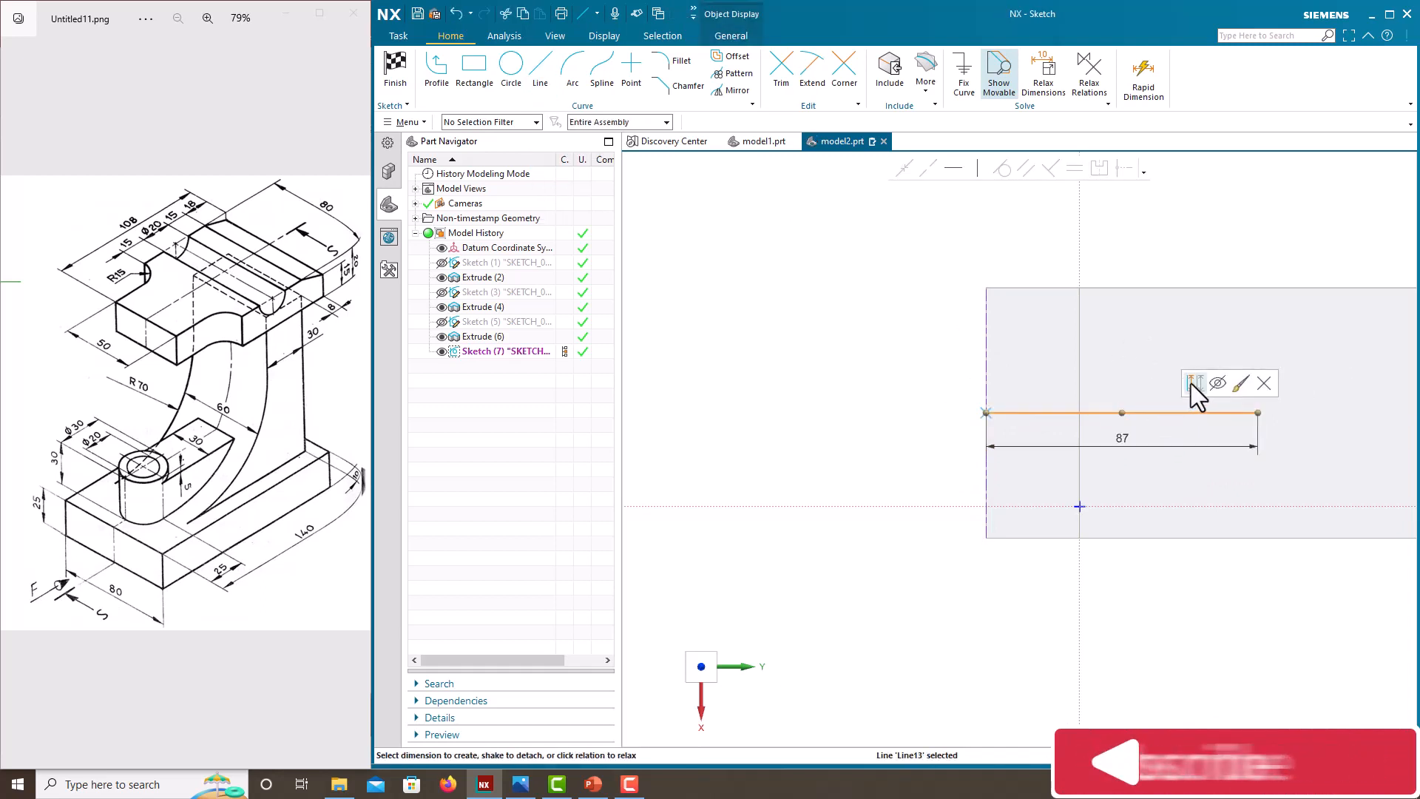
click(1191, 383)
- Draw a circle centred on the reference line near the base's front end and set its diameter to 30 mm
click(510, 71)
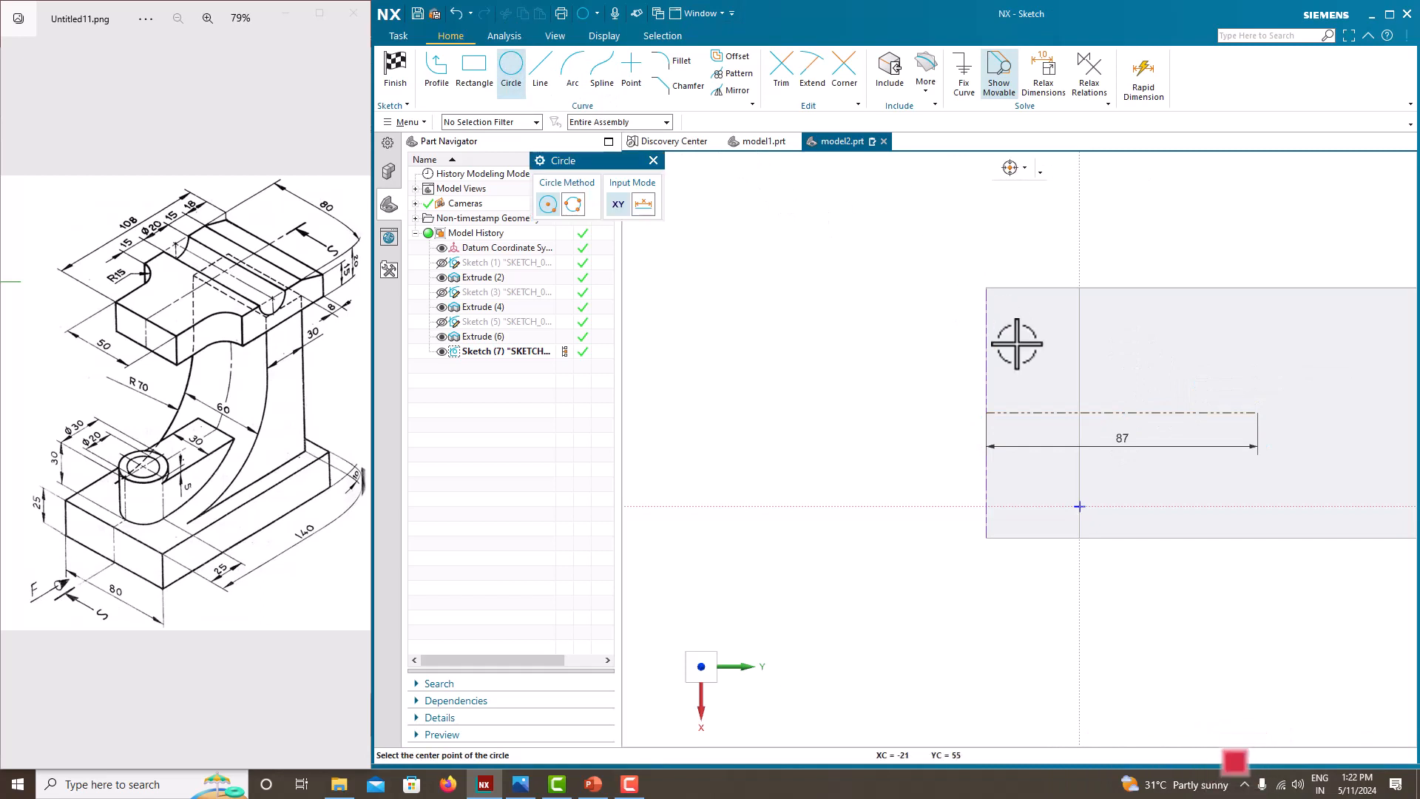
click(1052, 410)
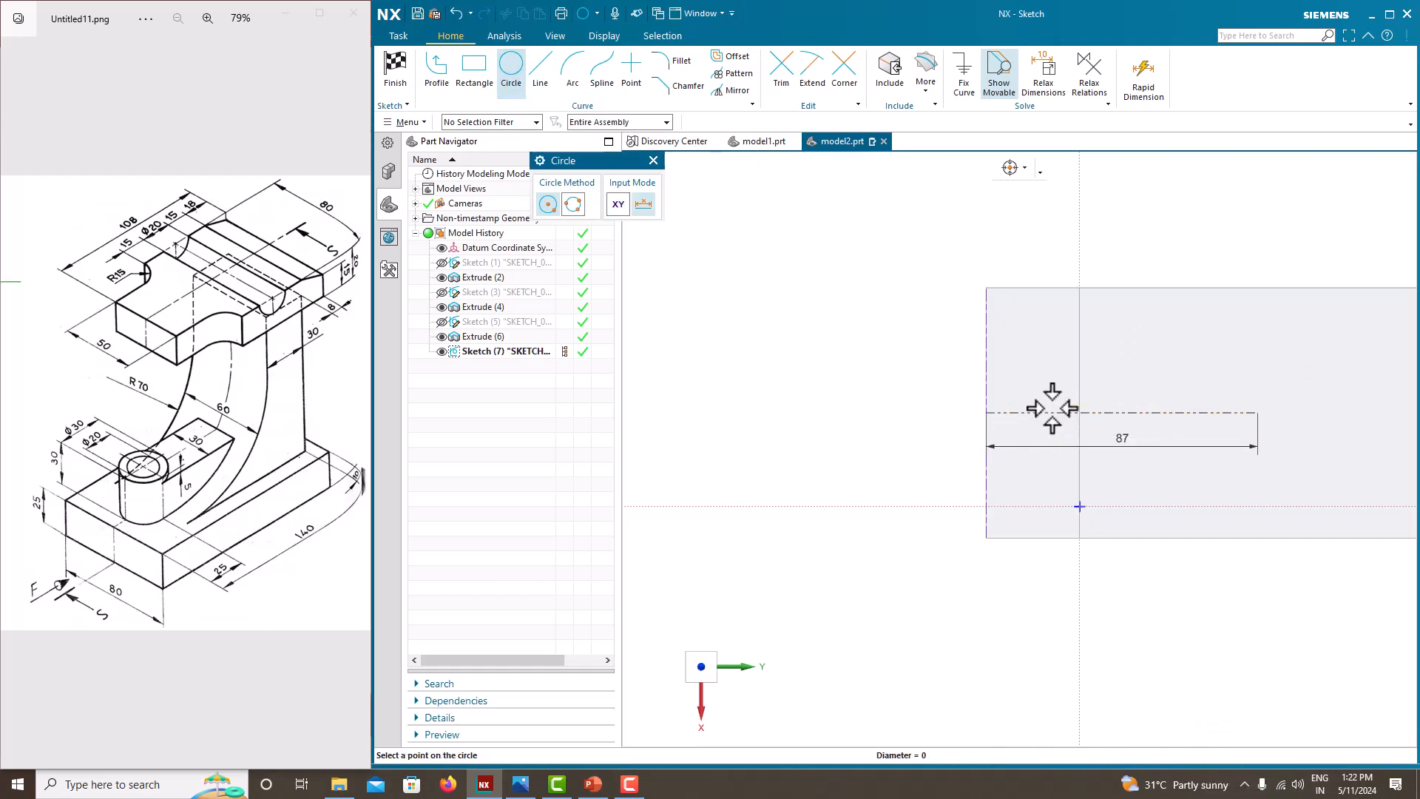
click(1030, 355)
key(Escape)
click(1105, 372)
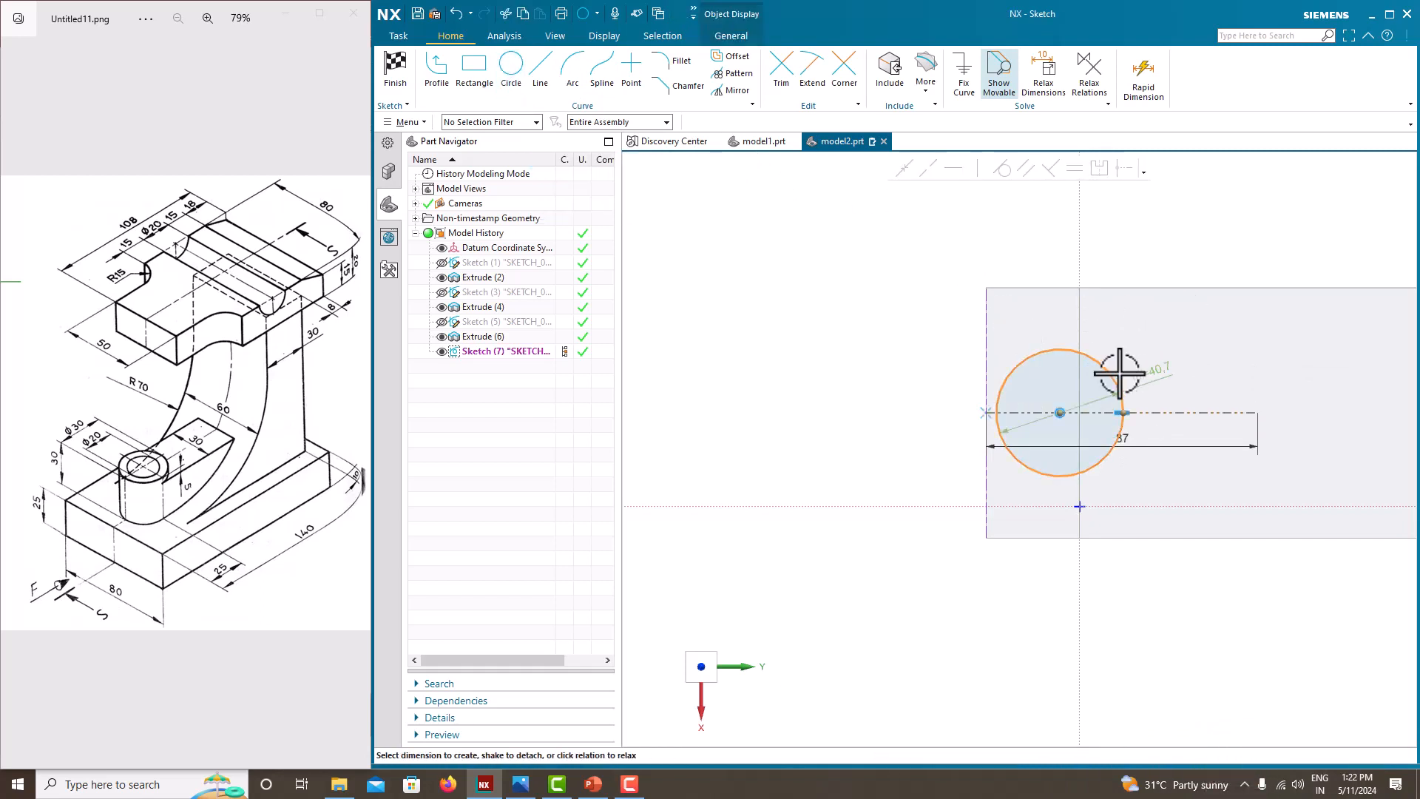
click(1159, 372)
text(30)
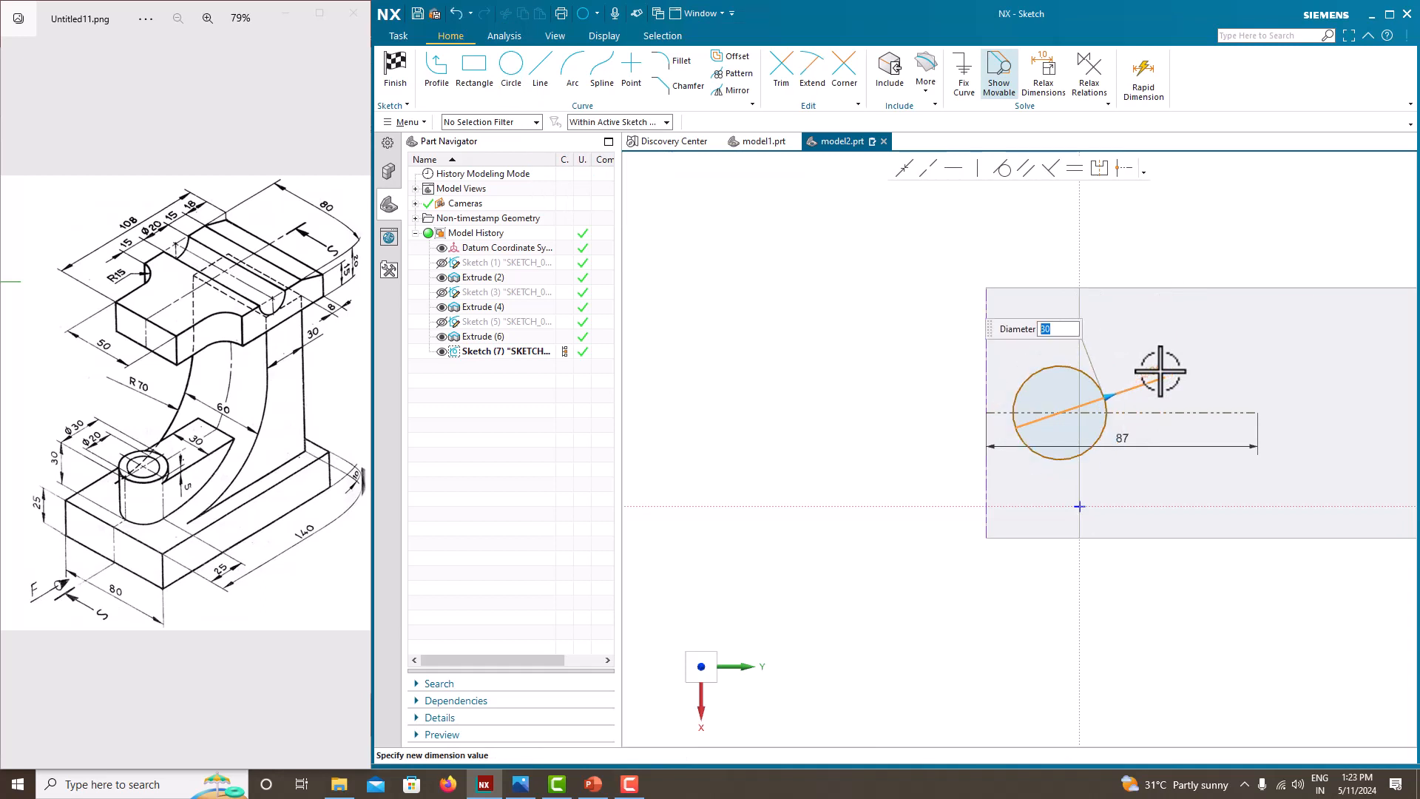
key(Return)
- Set the distance from the base's front end edge to the circle's centre to 25 mm and finish the sketch
click(1049, 366)
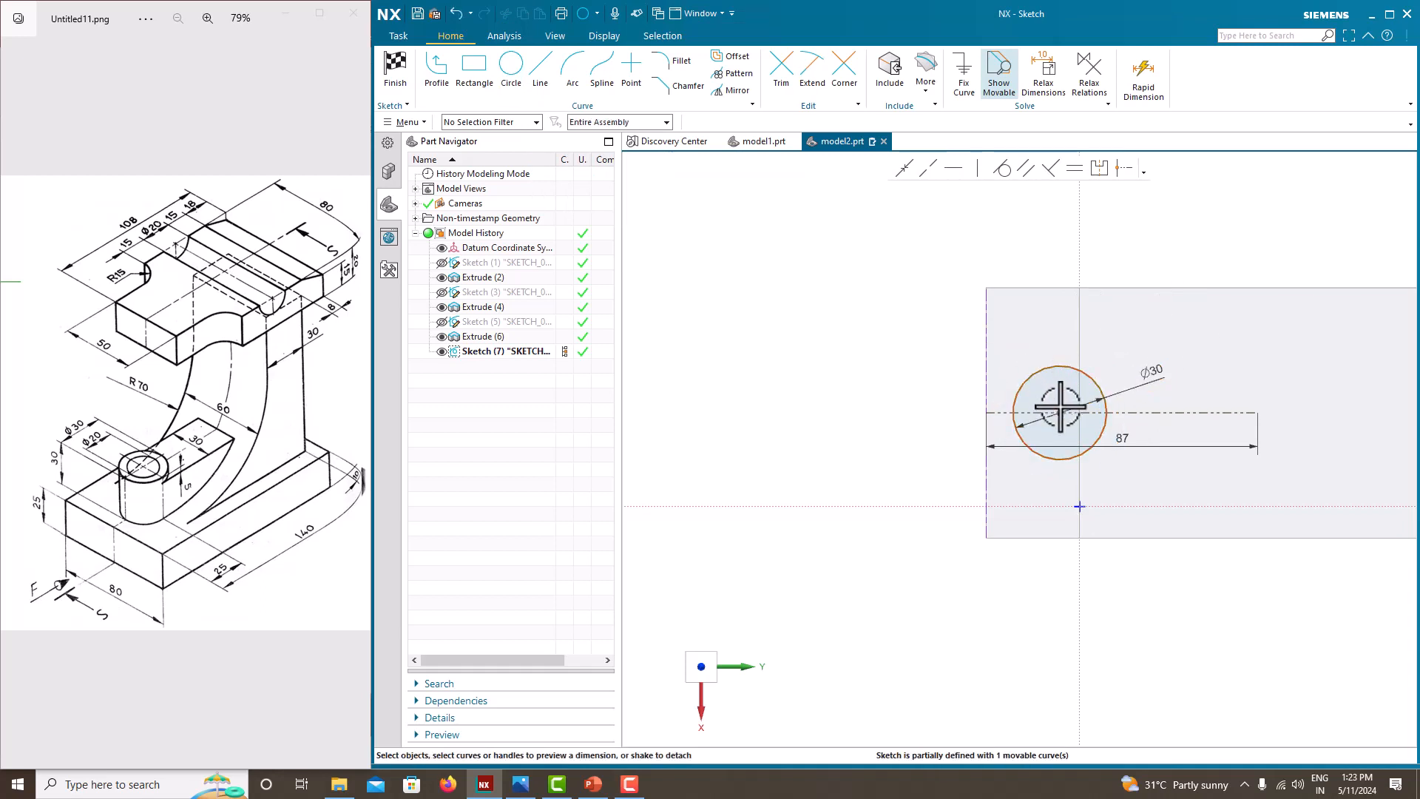
click(987, 390)
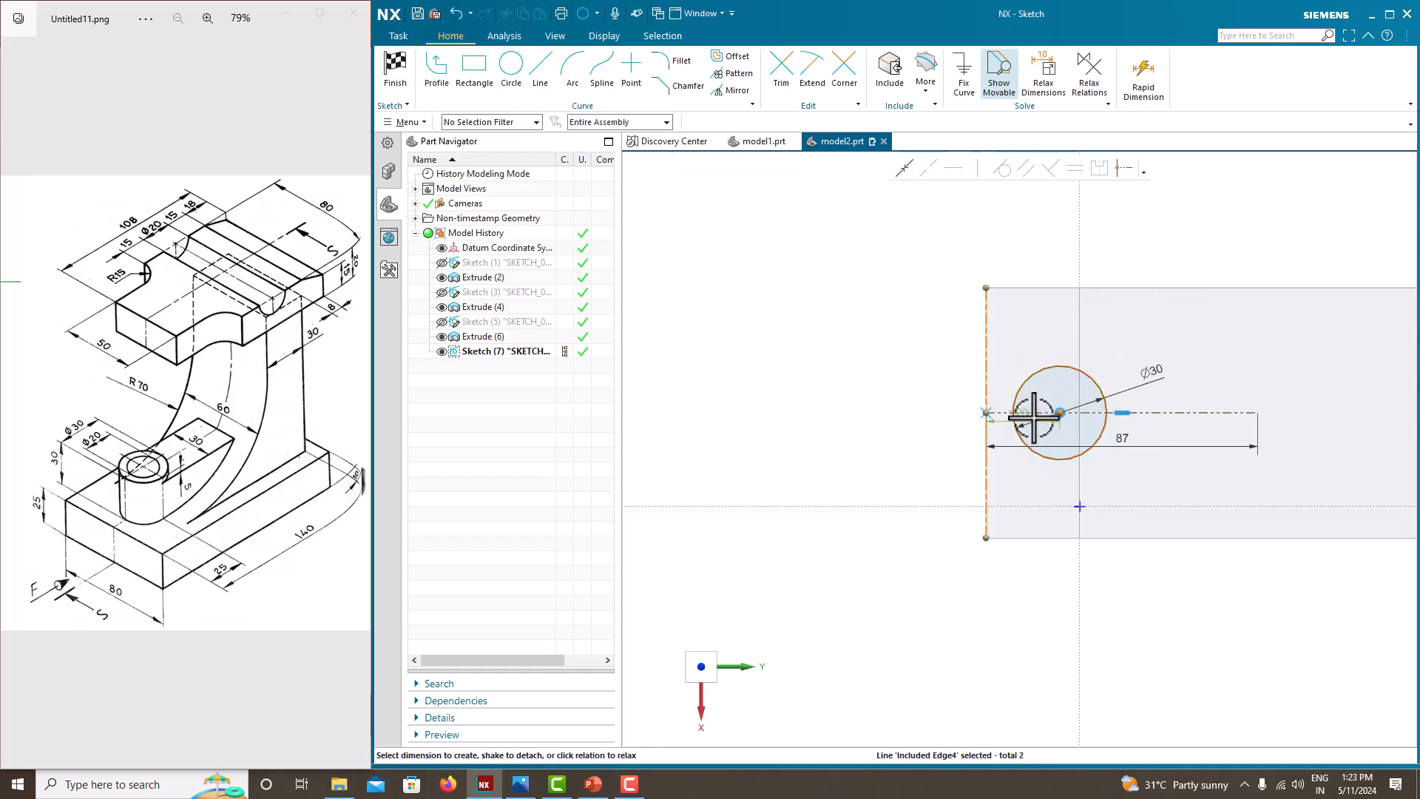
click(1034, 417)
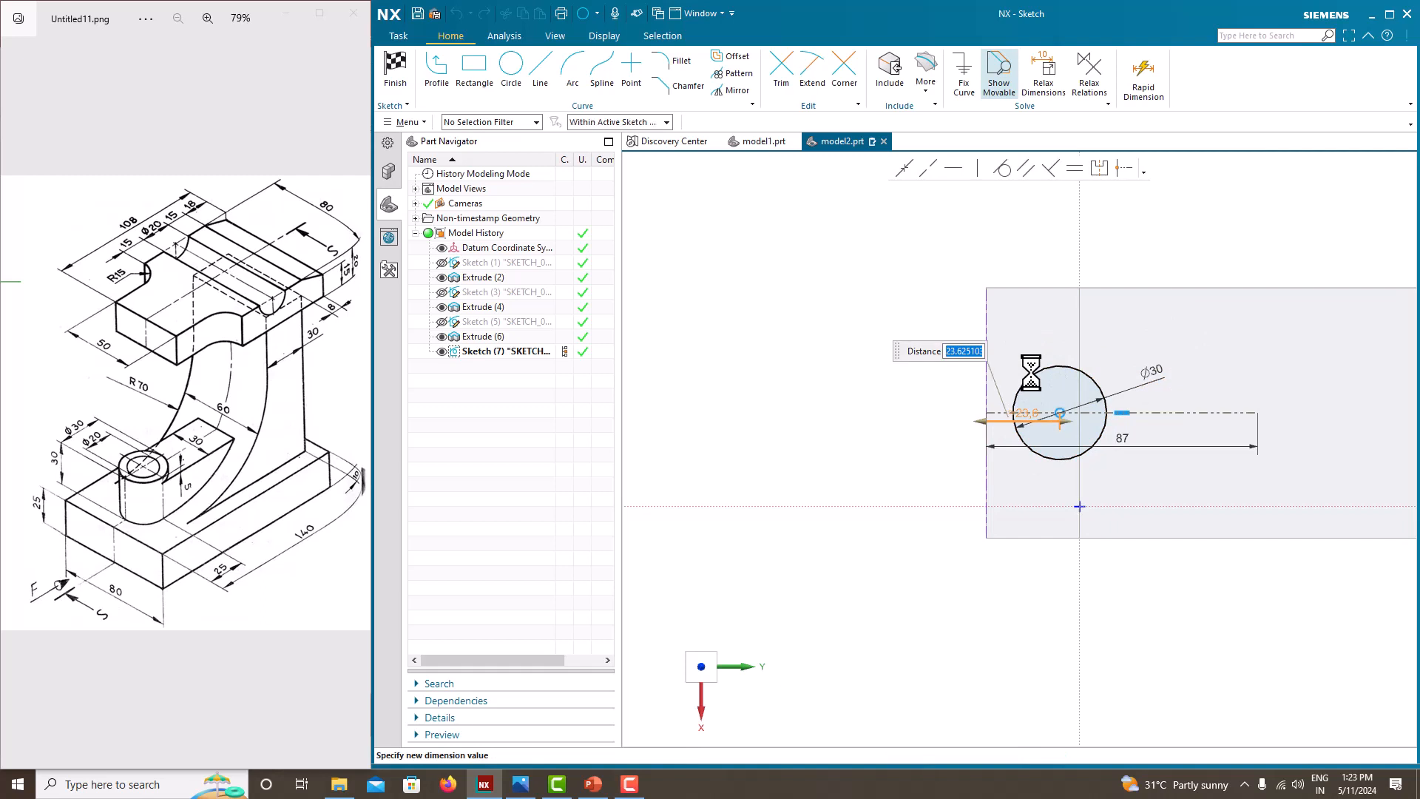
key(Return)
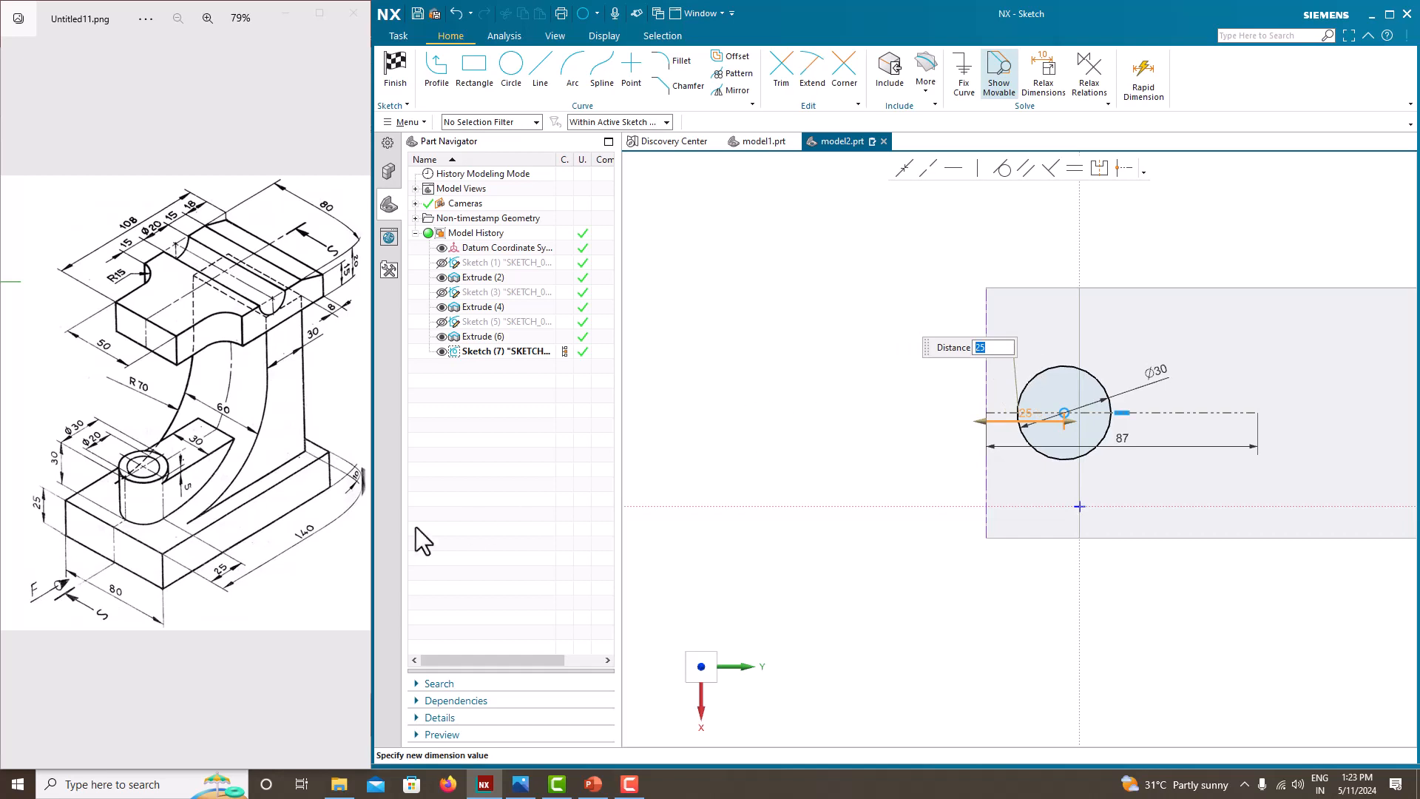
key(Escape)
scroll(769, 428, up, 3)
scroll(910, 444, down, 4)
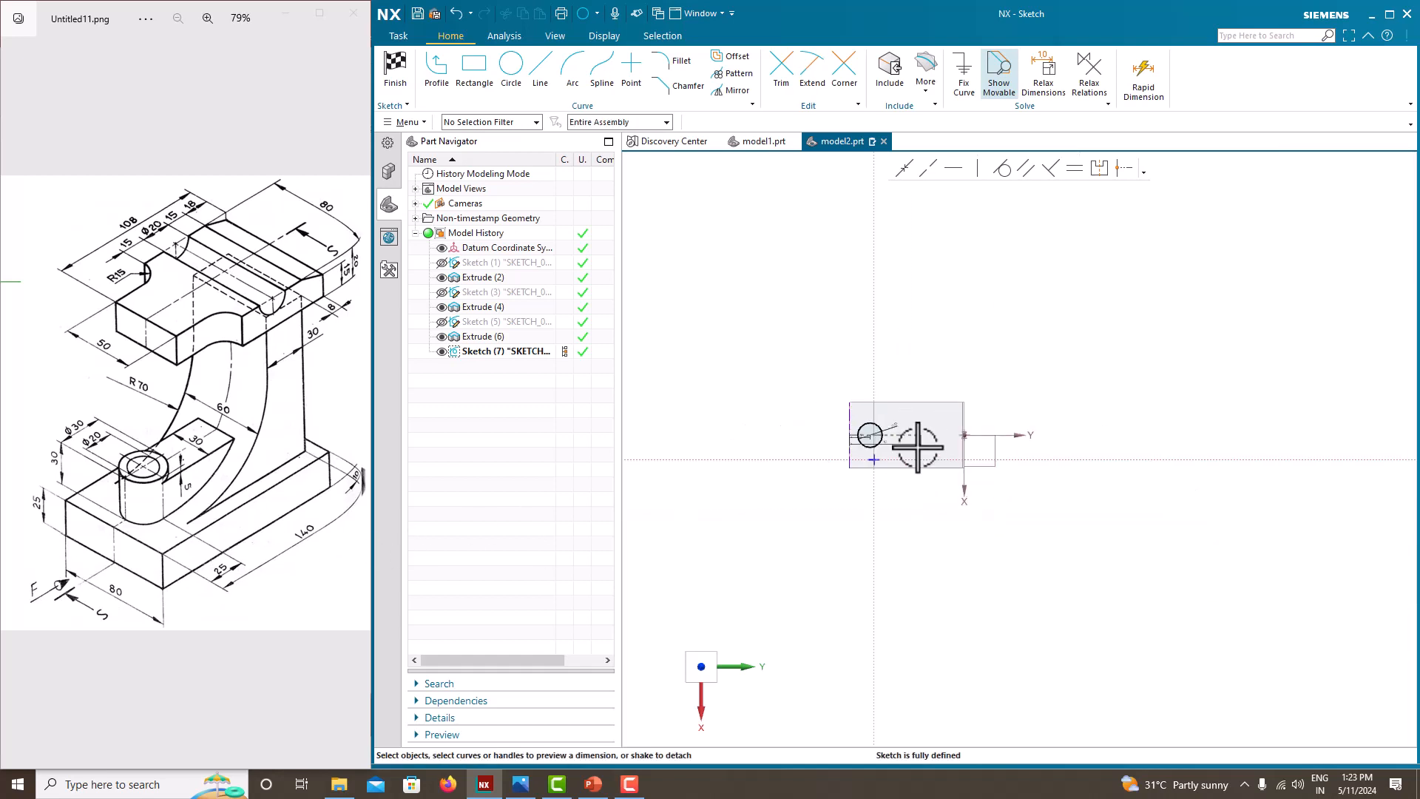
scroll(903, 455, up, 2)
right_click(775, 207)
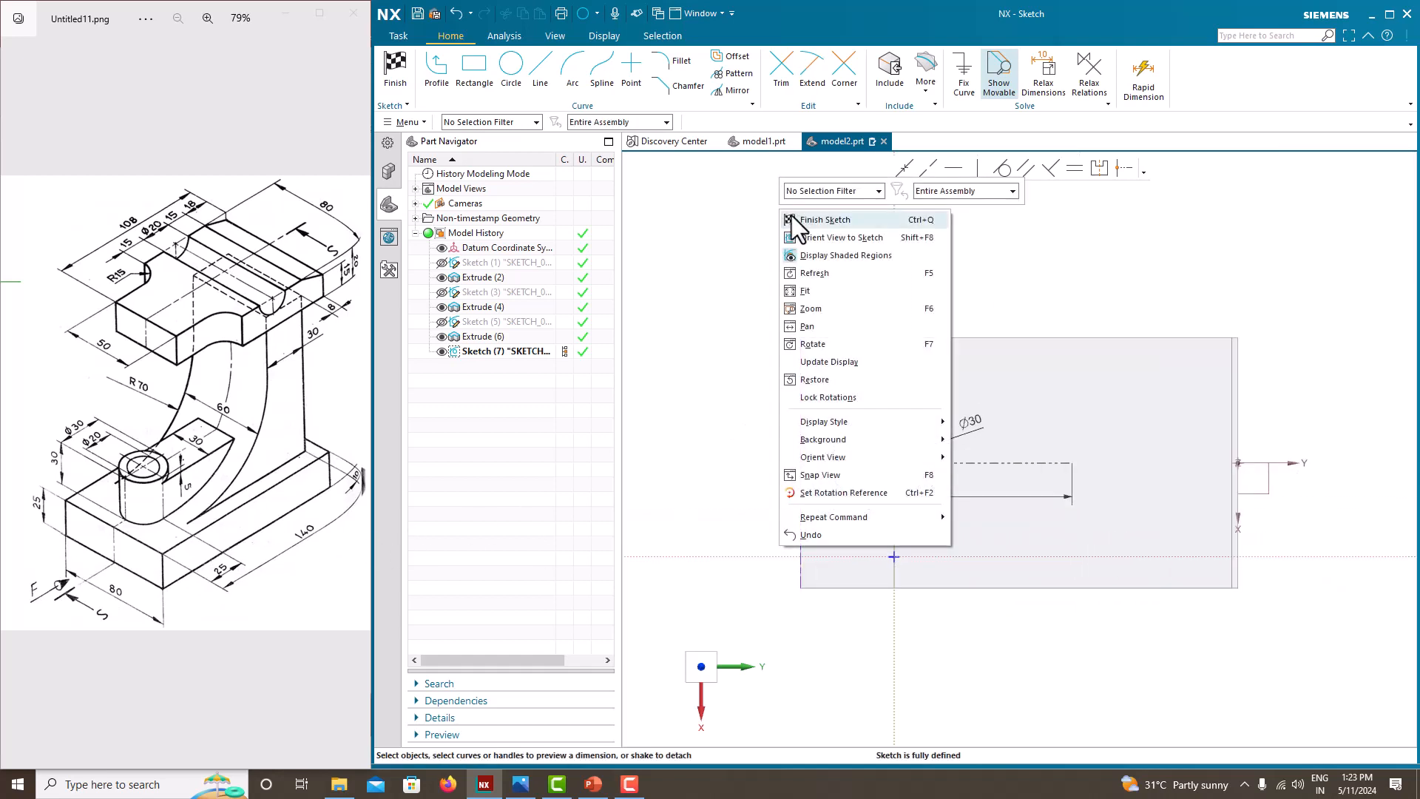
click(791, 215)
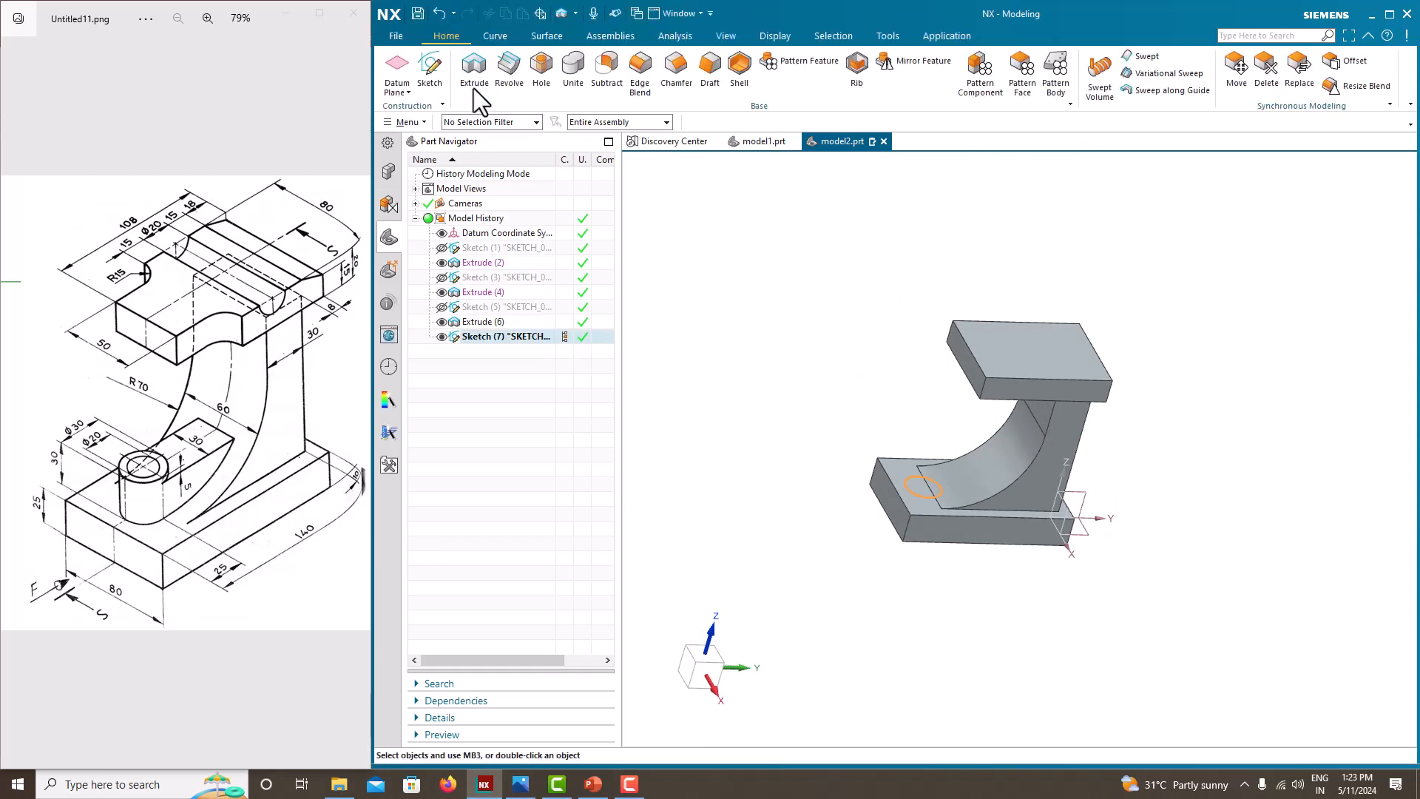
- Extrude the circle 30 mm upward as a boss united with the body, and hide its sketch
click(473, 85)
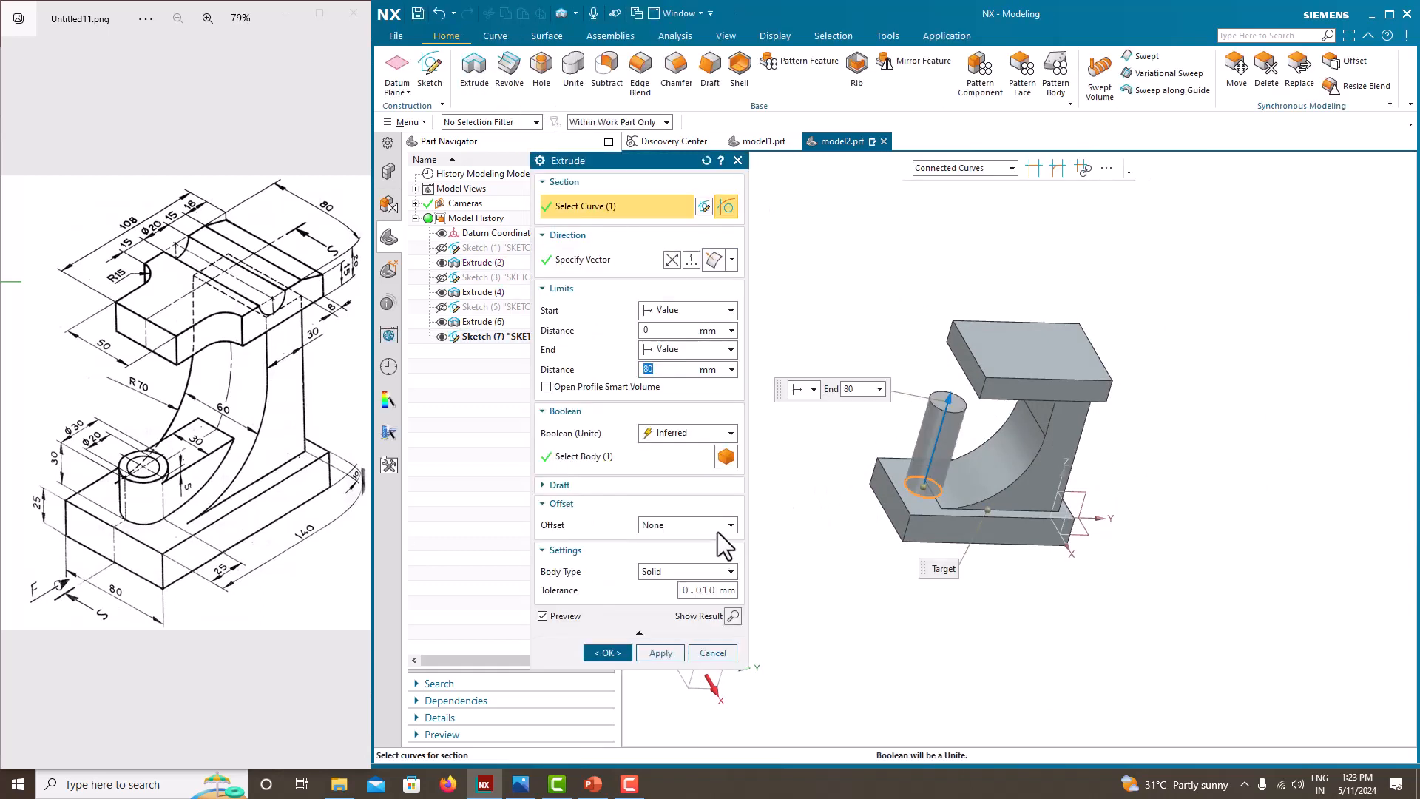
text(30)
key(Return)
click(608, 652)
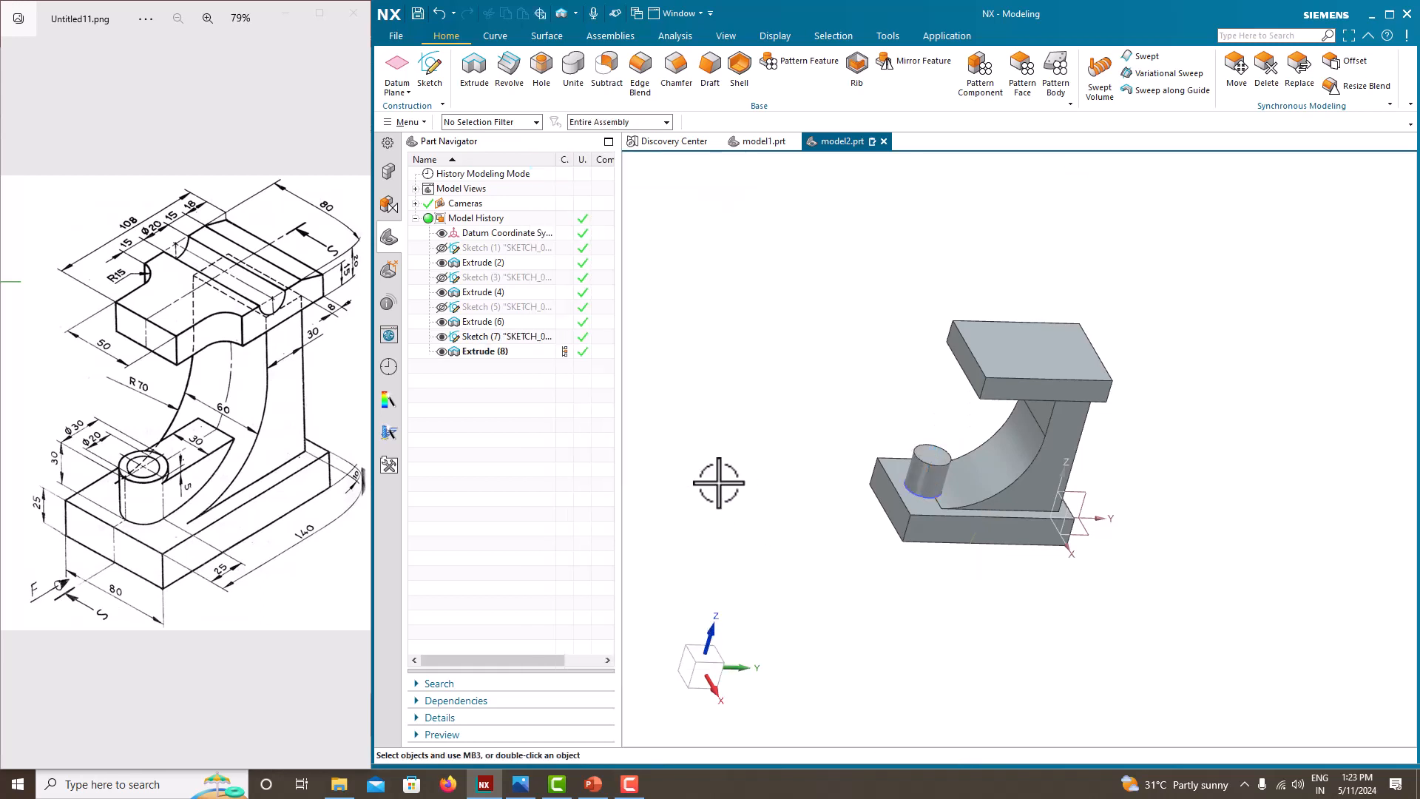
scroll(941, 481, up, 5)
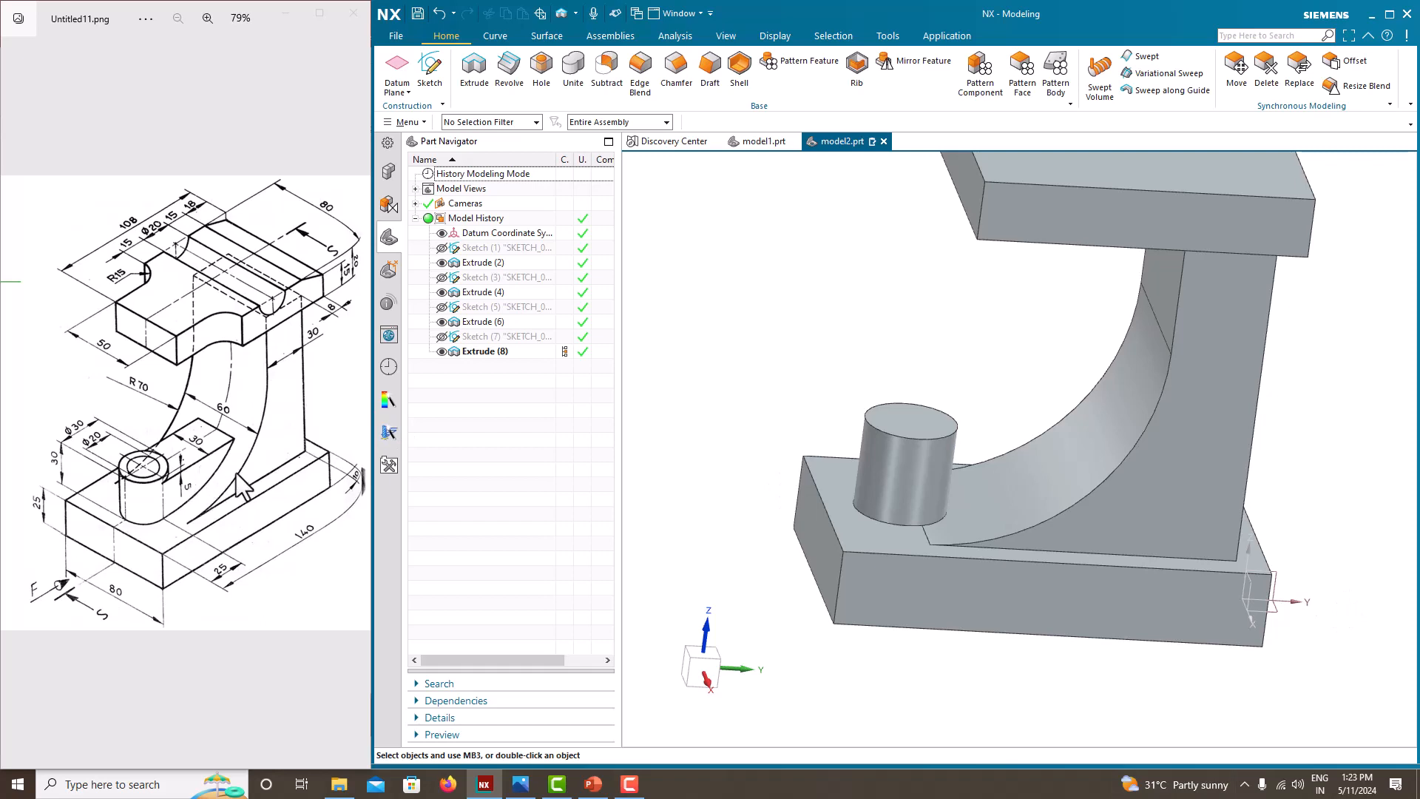
- Start a new sketch on the Right principal plane
click(434, 83)
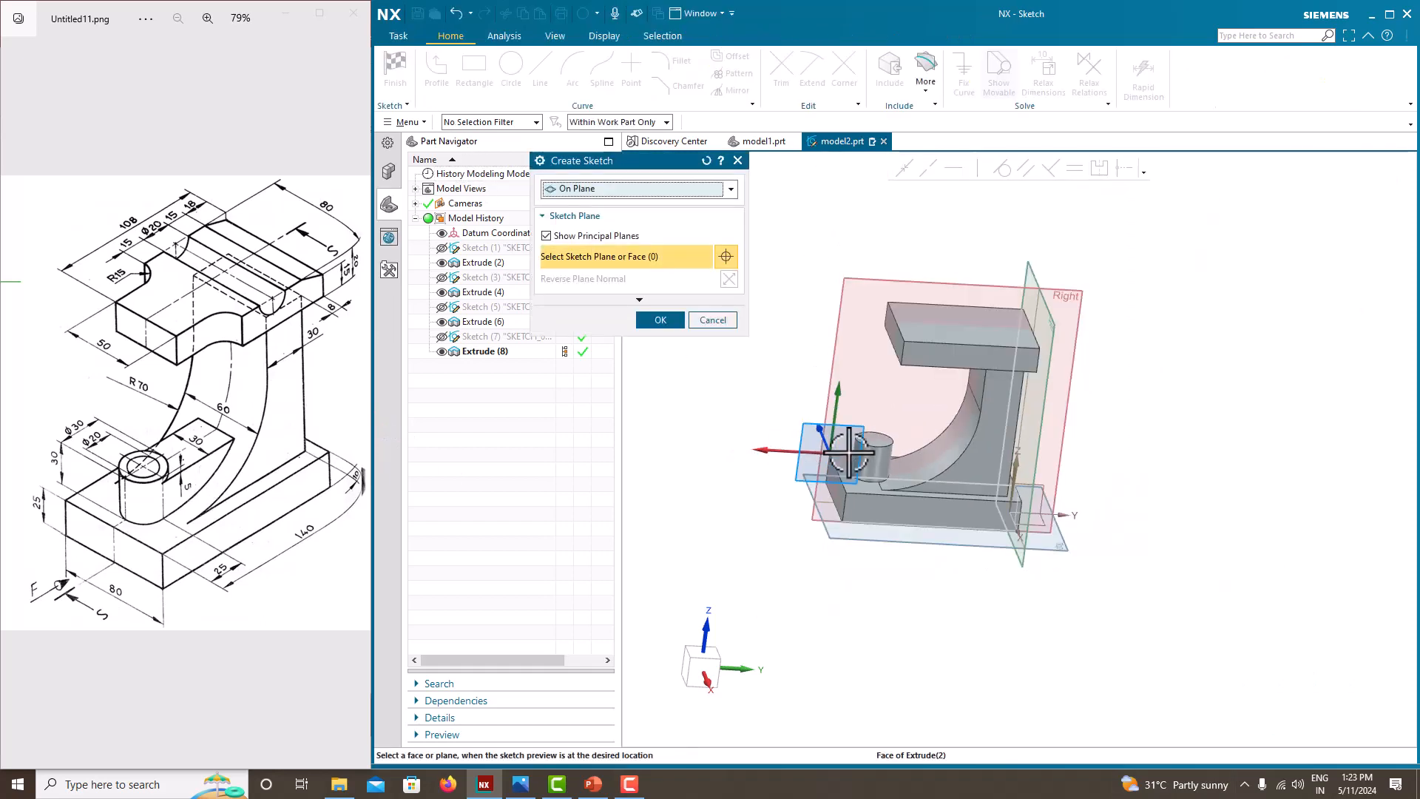
click(834, 349)
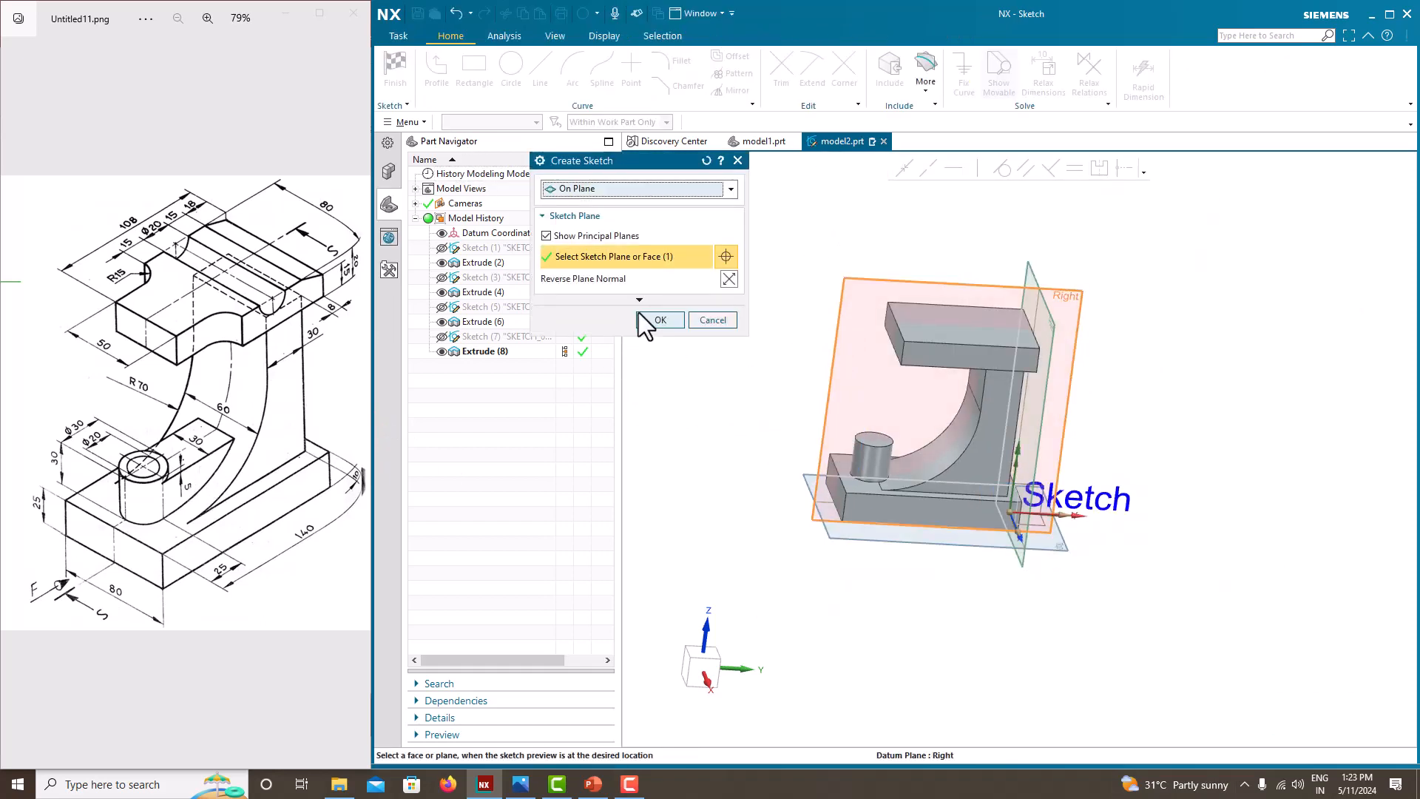
click(655, 319)
scroll(880, 369, up, 4)
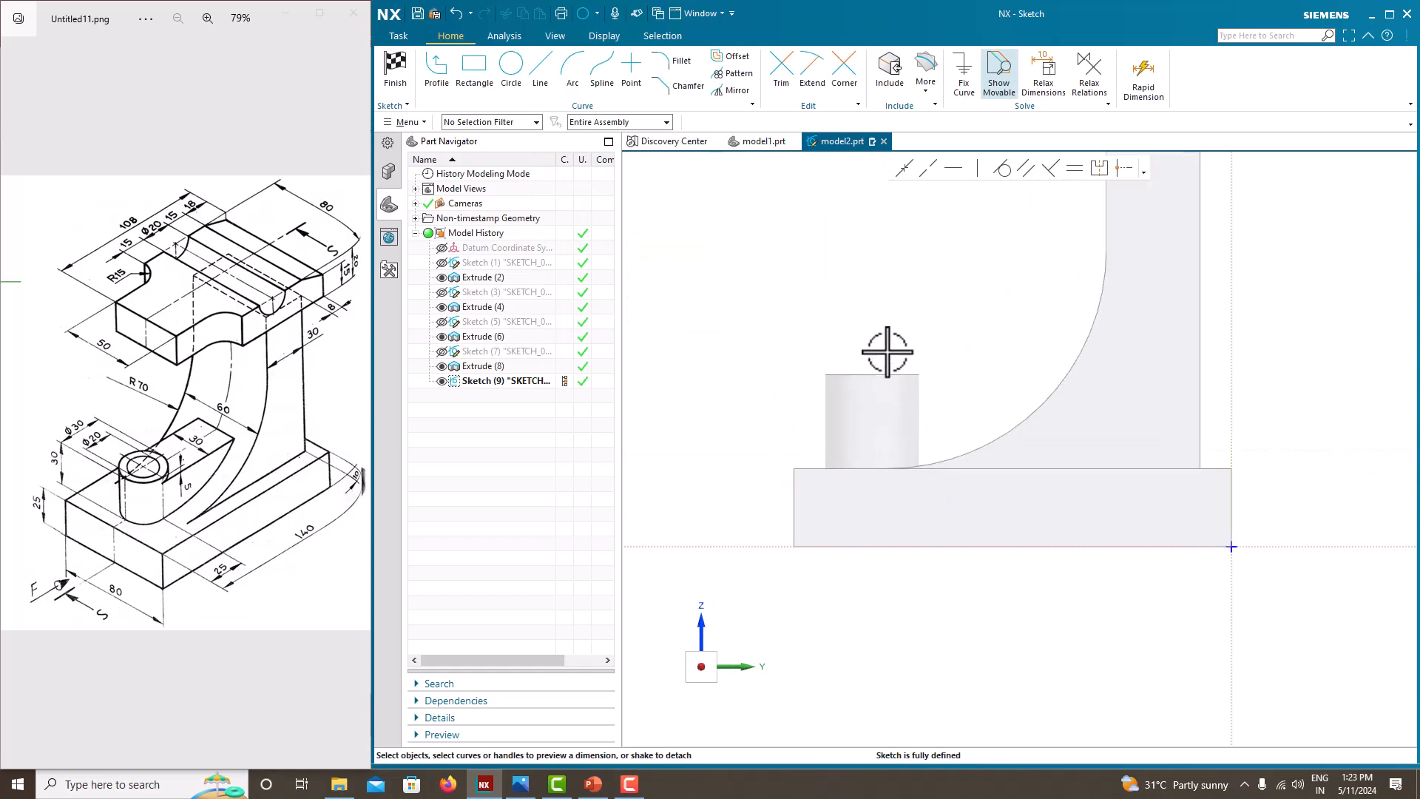
scroll(887, 352, up, 2)
- Draw a vertical line from the centre of the boss's top face down along its axis, ending inside the base
click(546, 83)
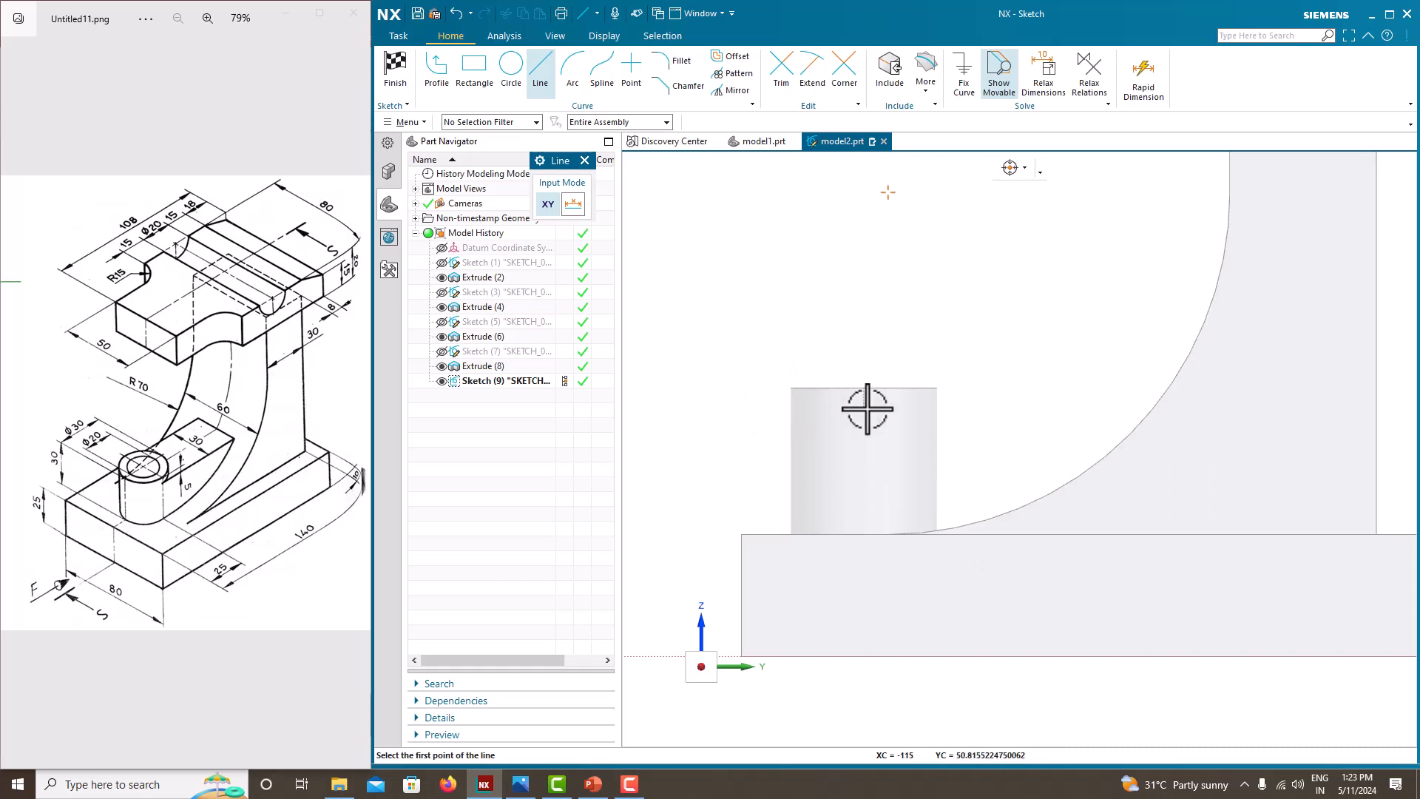
click(447, 80)
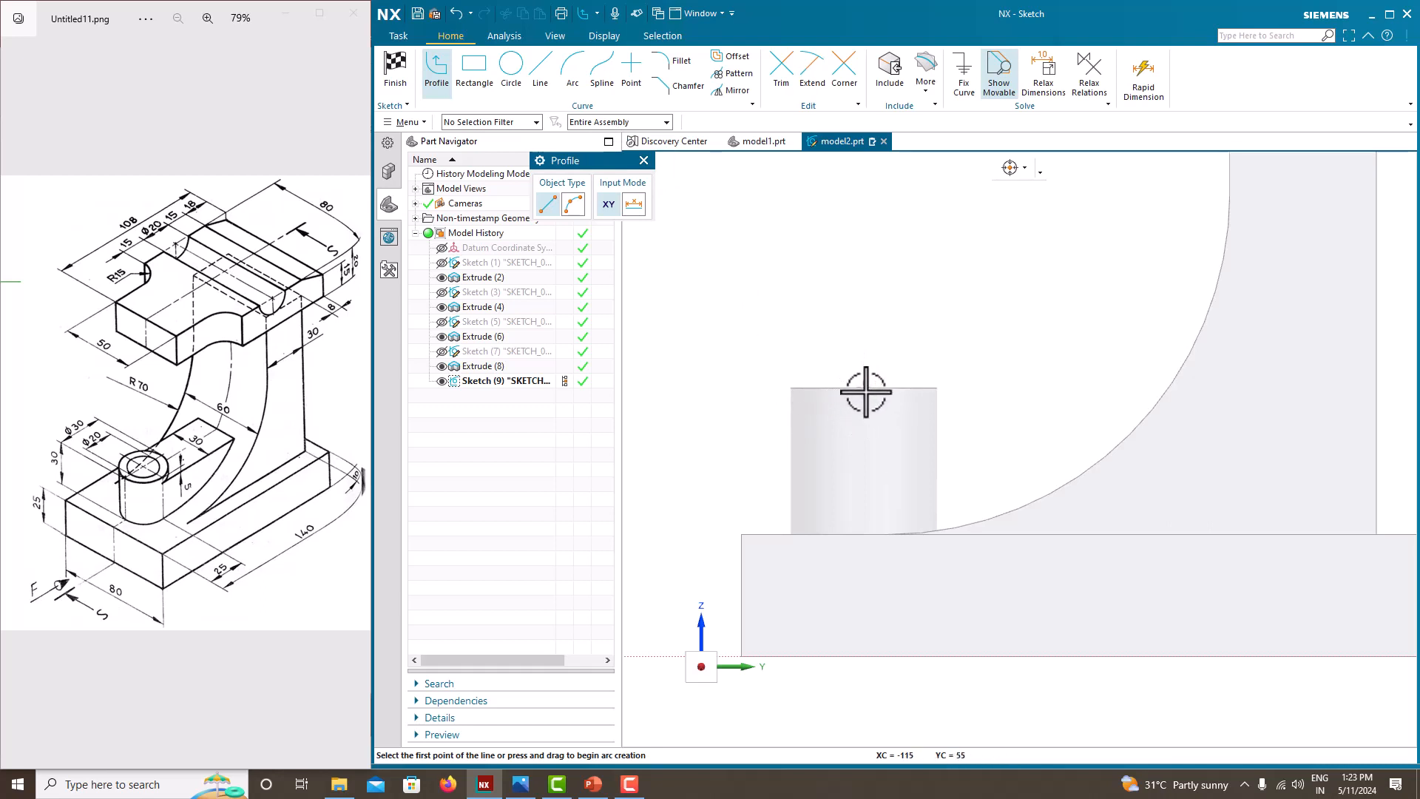
middle_drag(862, 390, 865, 405)
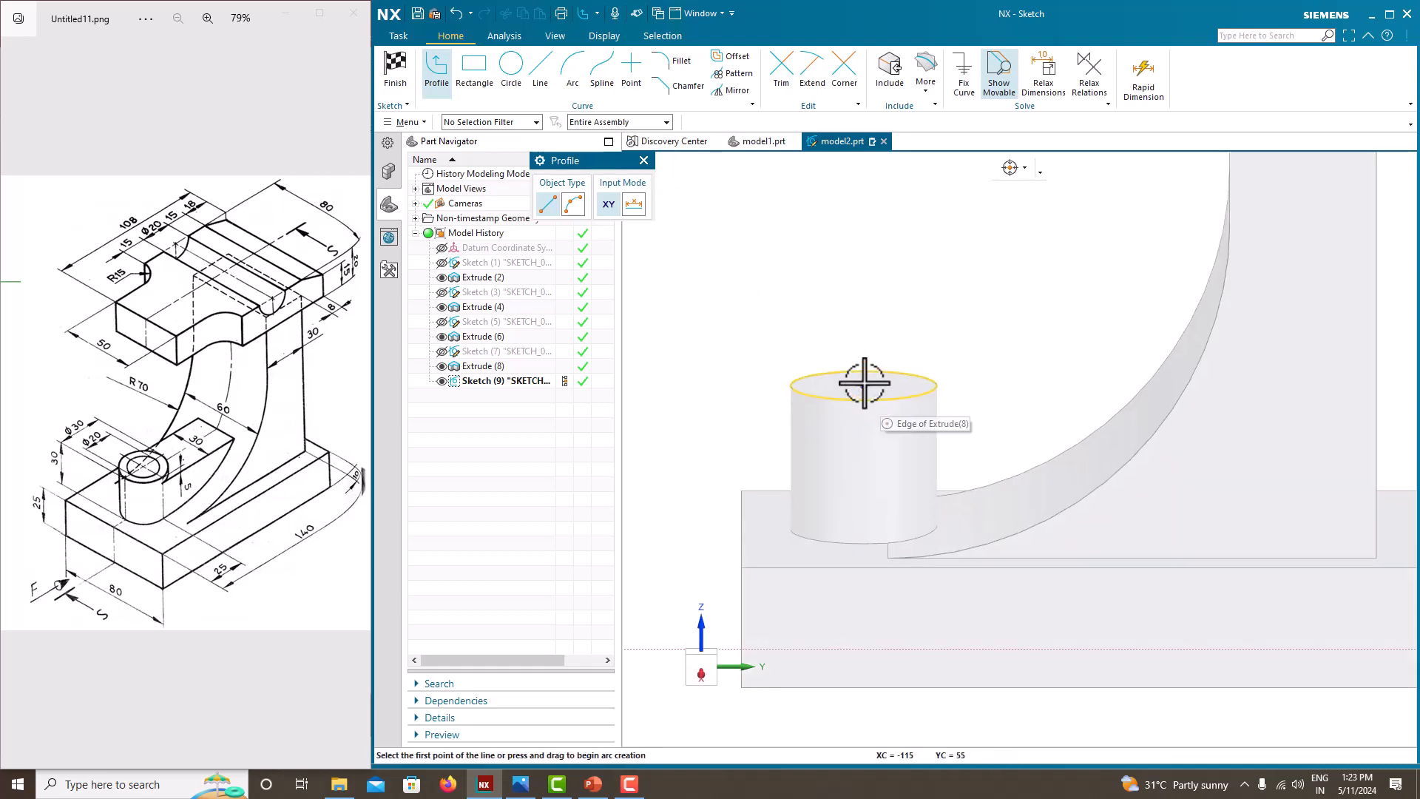
click(864, 383)
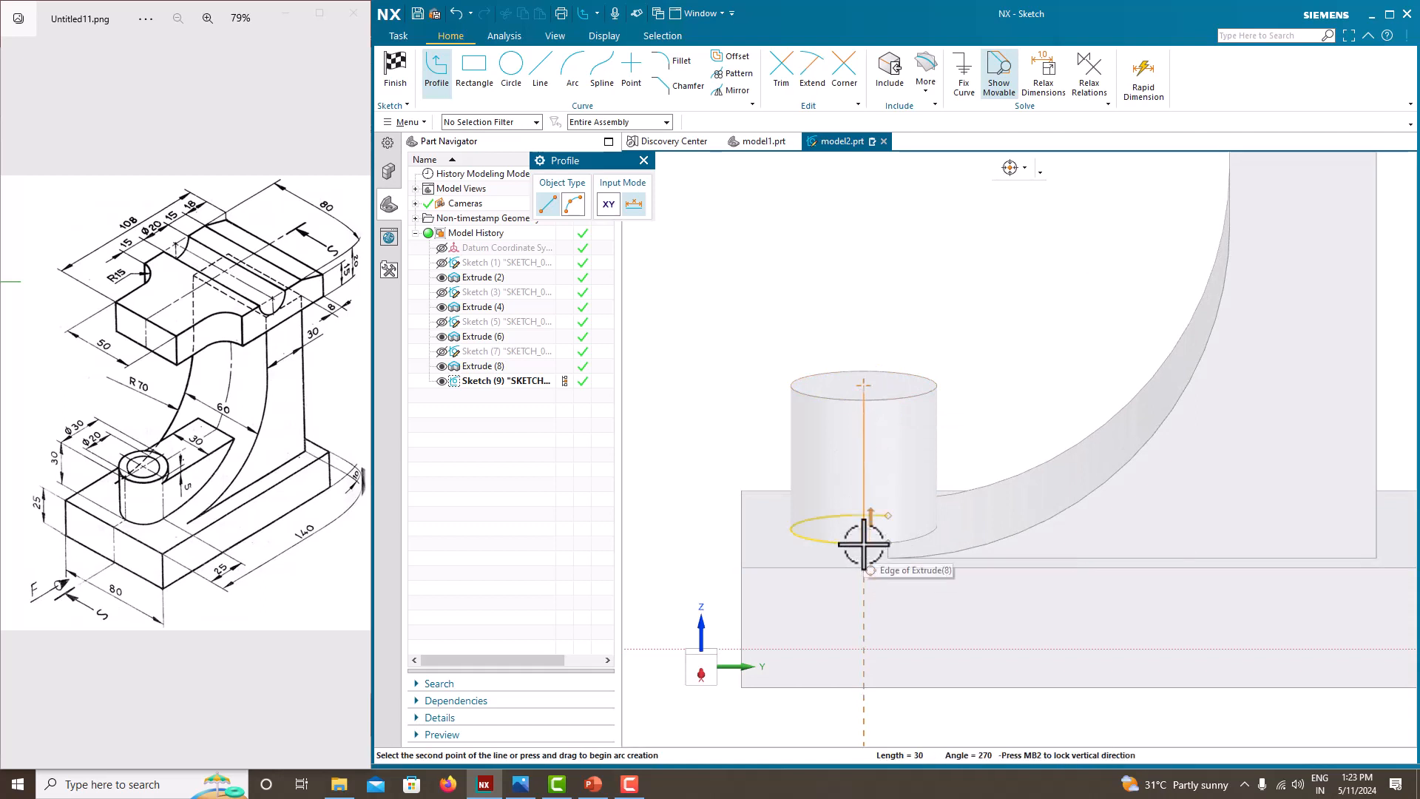
right_click(835, 344)
click(882, 437)
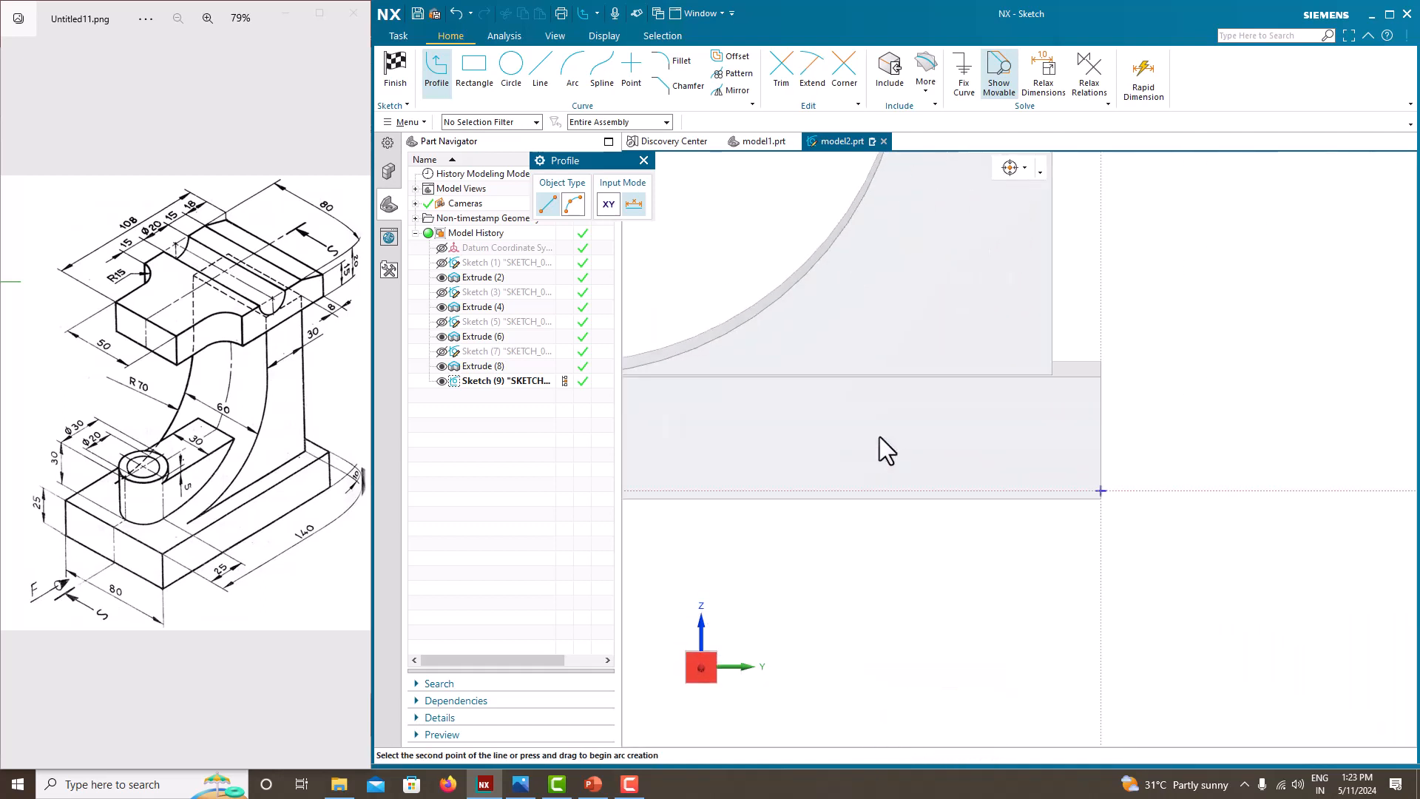
scroll(886, 446, down, 4)
scroll(709, 399, up, 3)
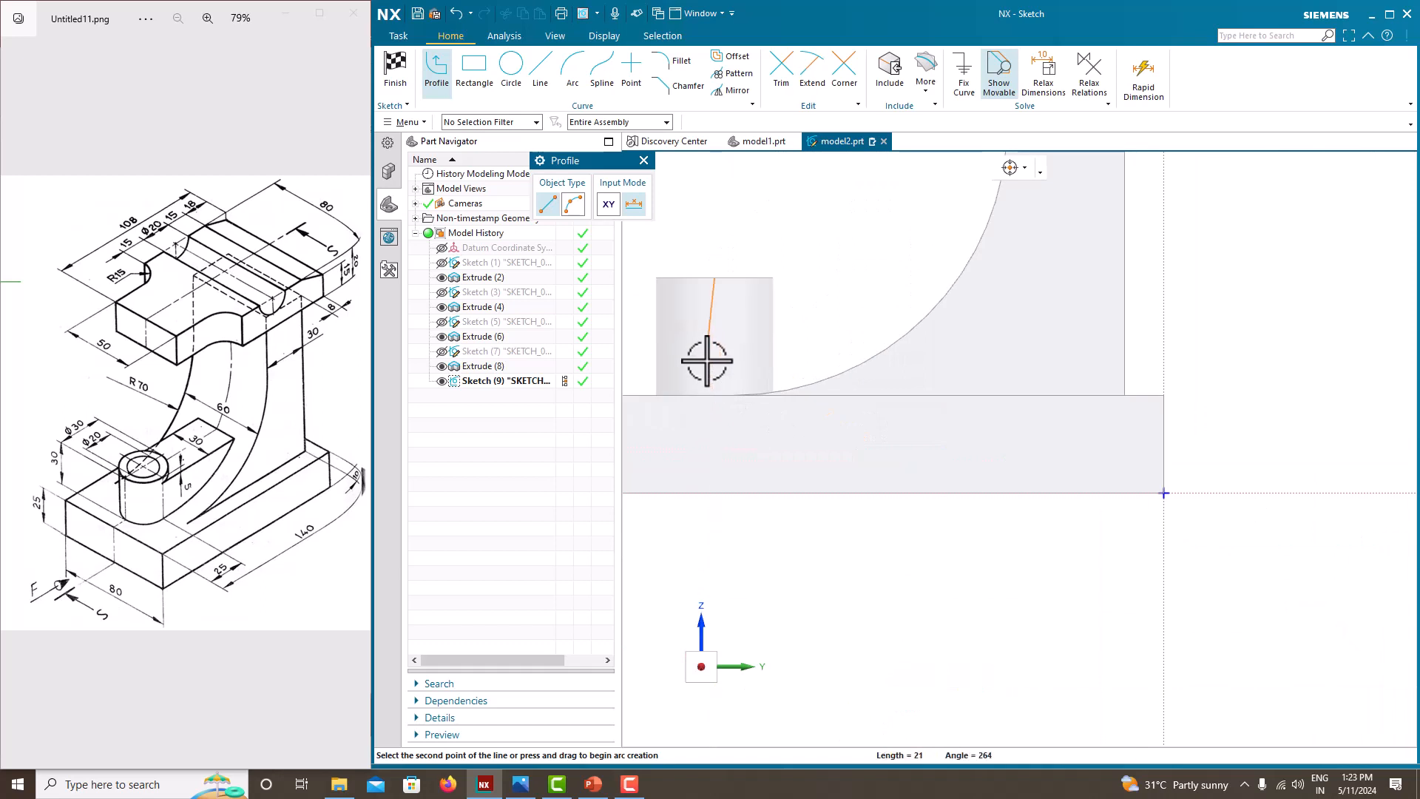
scroll(710, 411, up, 1)
click(715, 425)
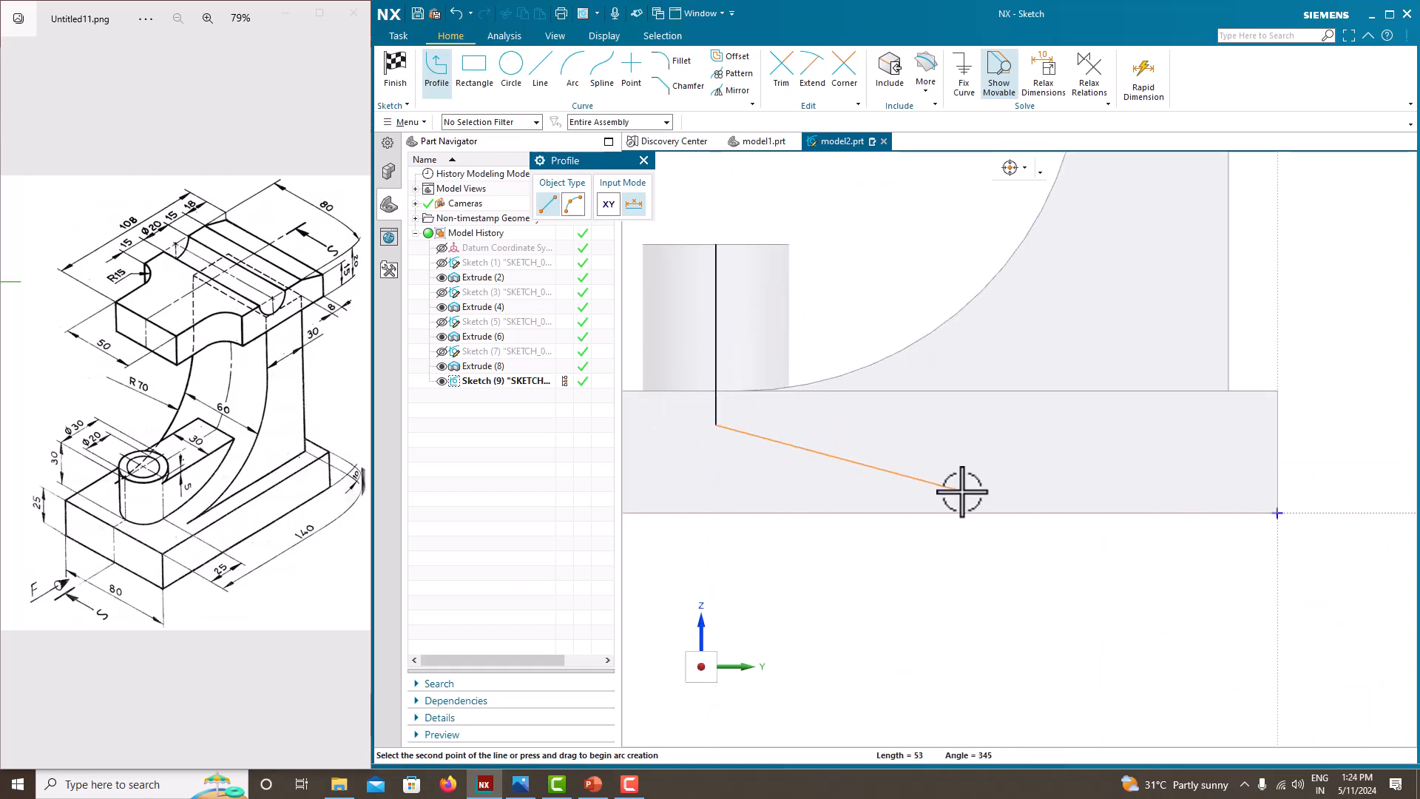
key(Escape)
key(Escape)
- Project the curved support's arc edge and the base's top edge into the sketch as associative curves
scroll(889, 471, down, 2)
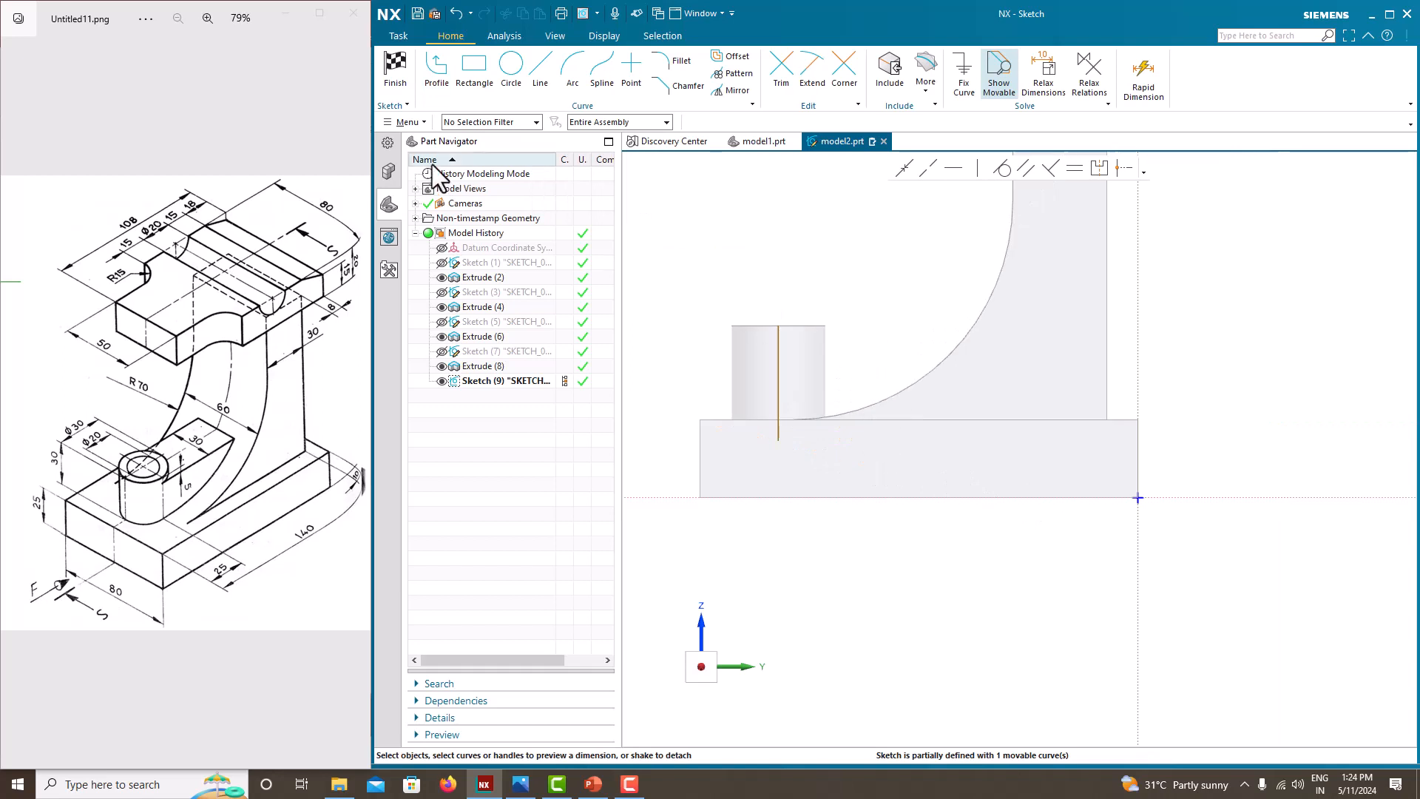
click(414, 122)
mouse_move(465, 194)
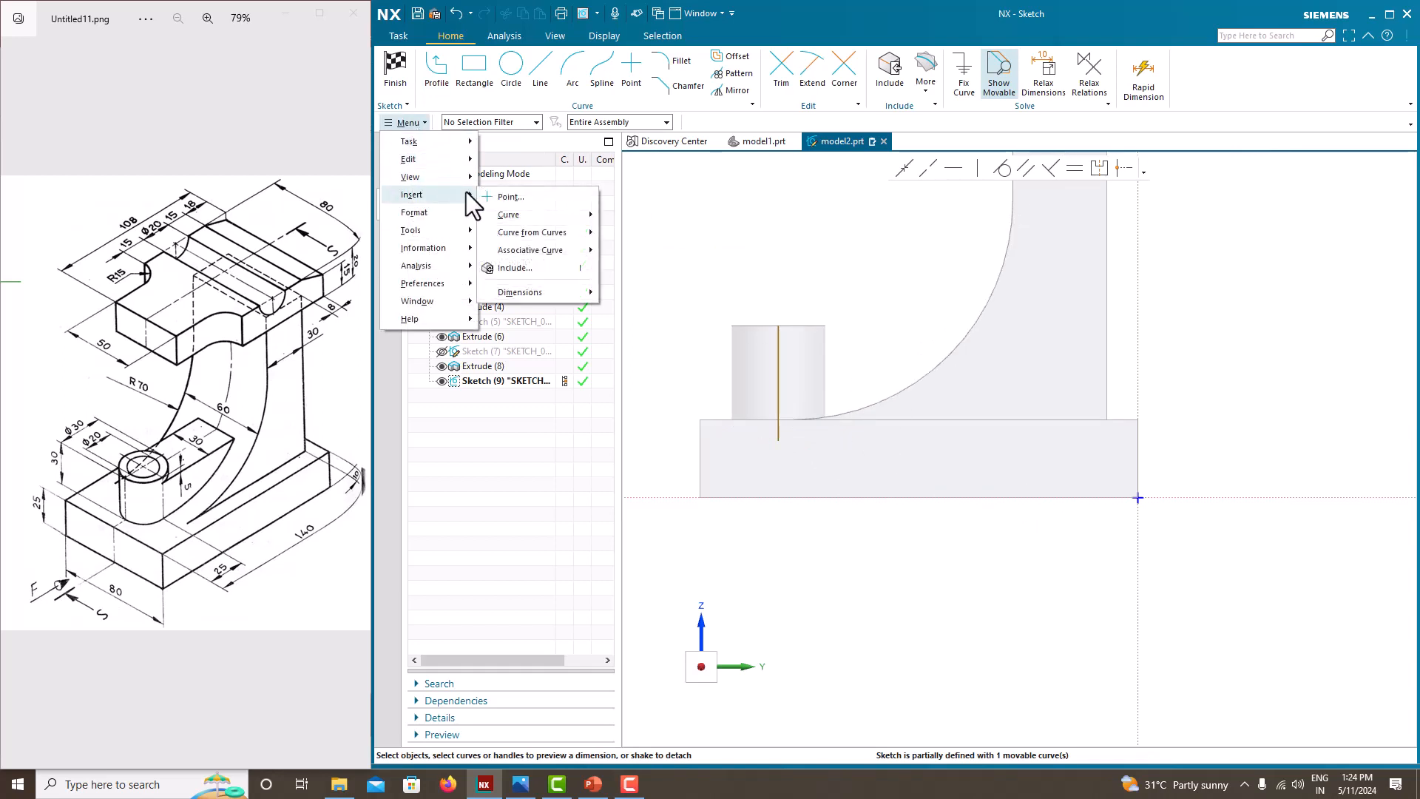
mouse_move(543, 249)
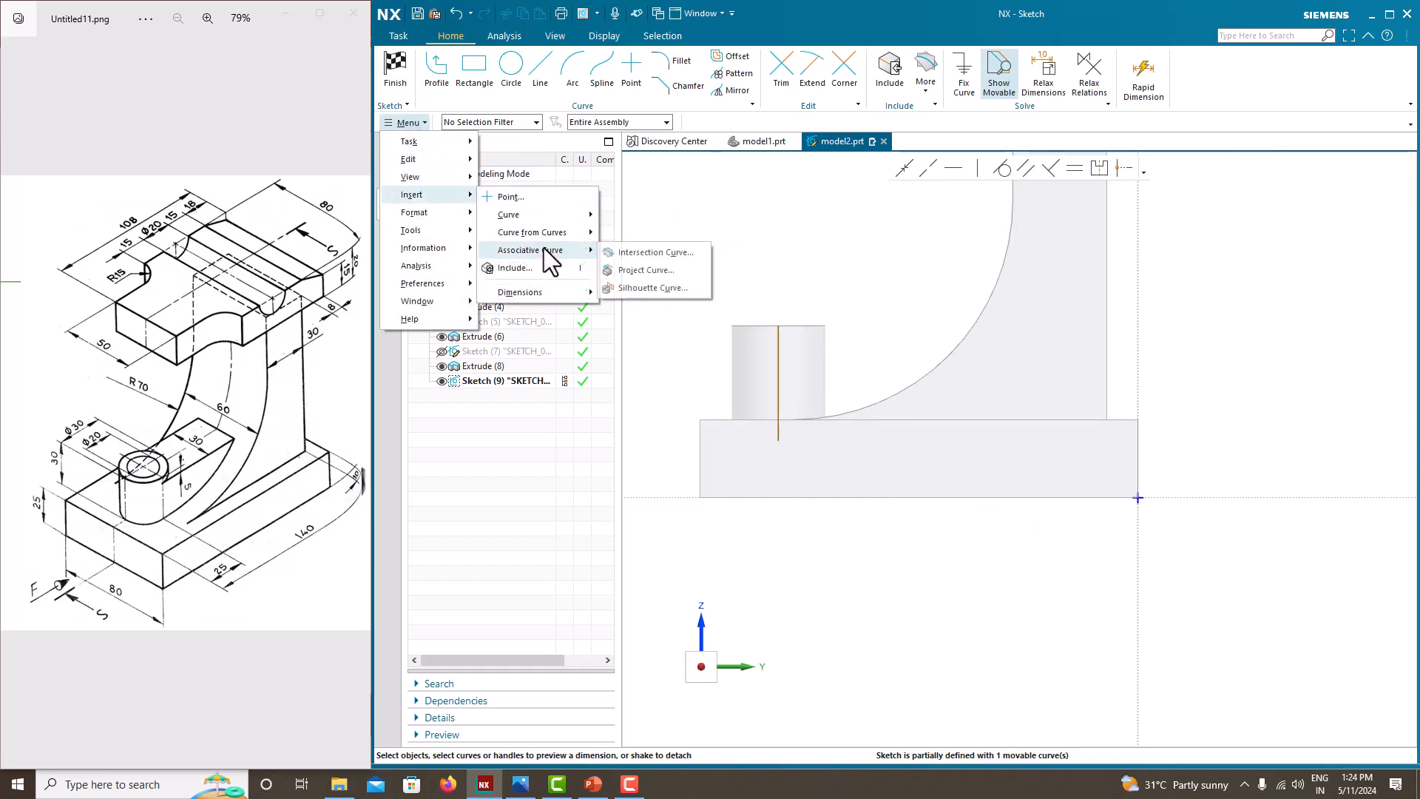
click(661, 270)
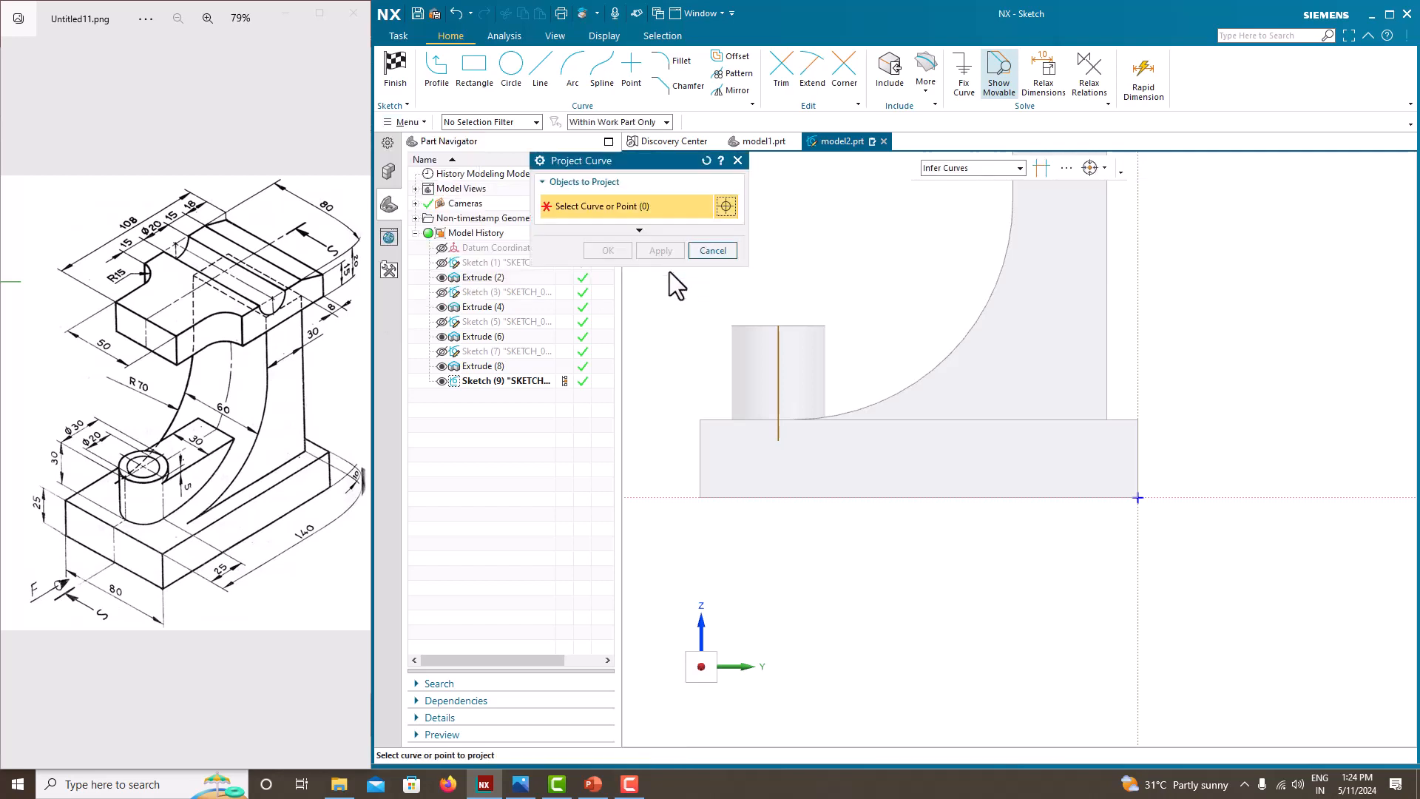
click(921, 381)
scroll(825, 423, up, 3)
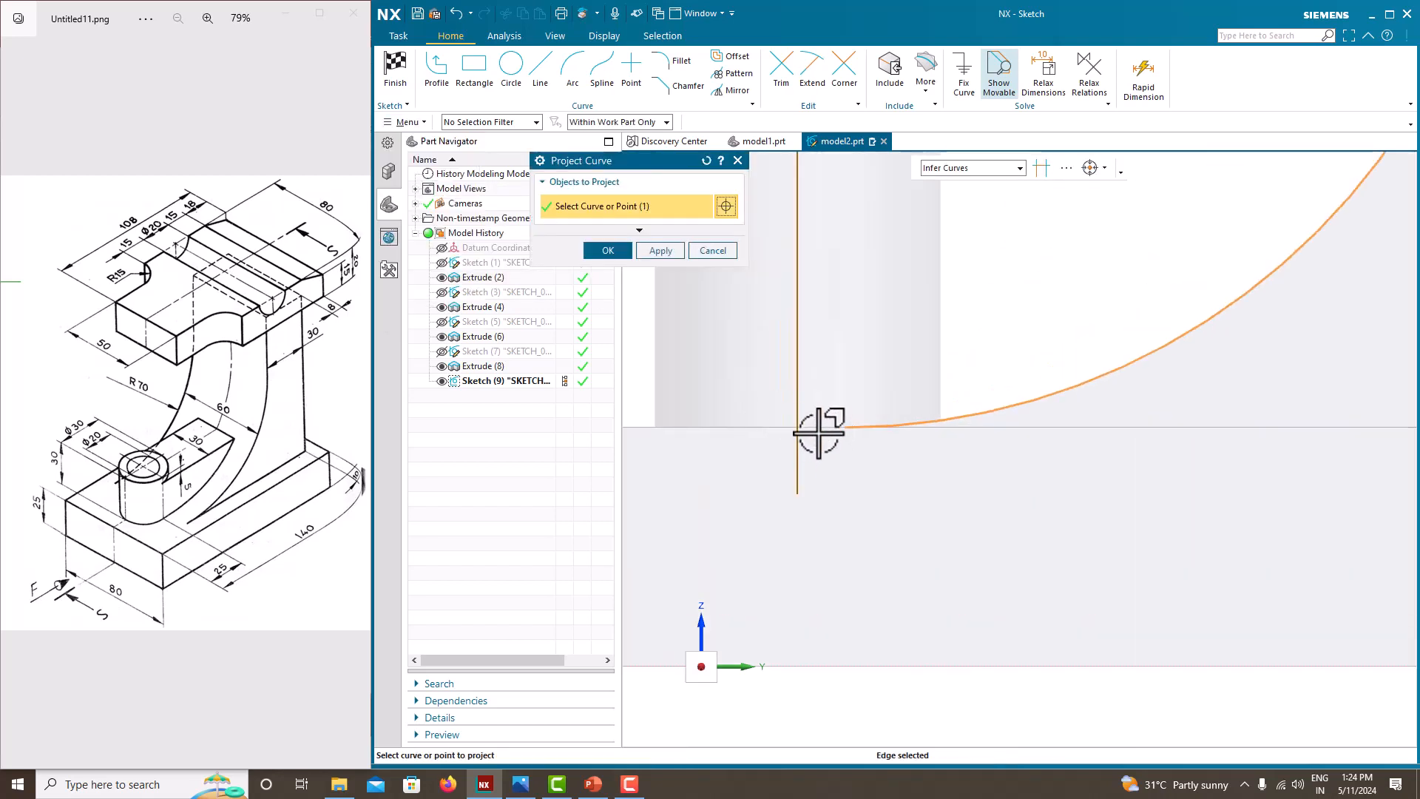
click(819, 428)
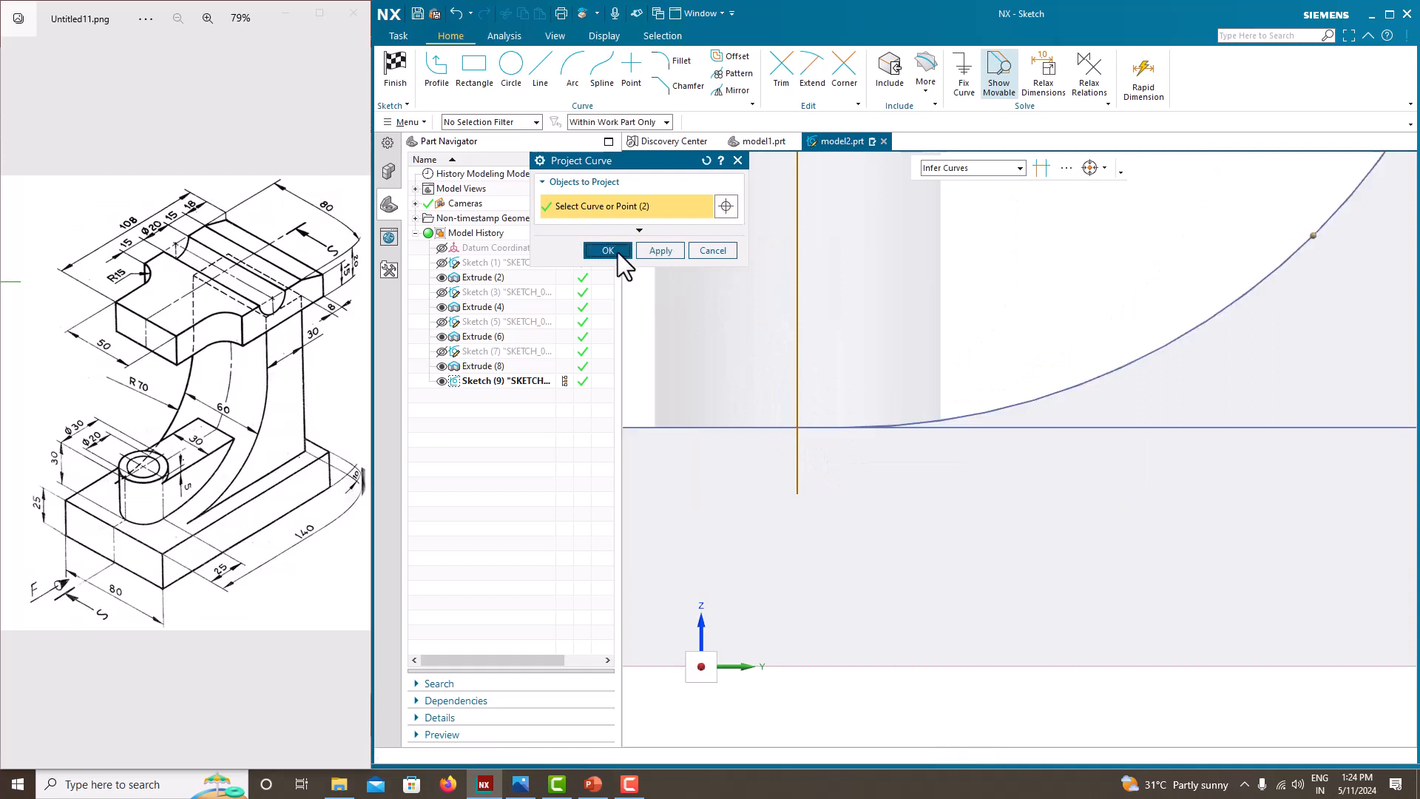
click(607, 251)
- Draw a horizontal line about 20 mm above the base, from the boss's vertical axis line across and past the projected arc
scroll(854, 354, down, 3)
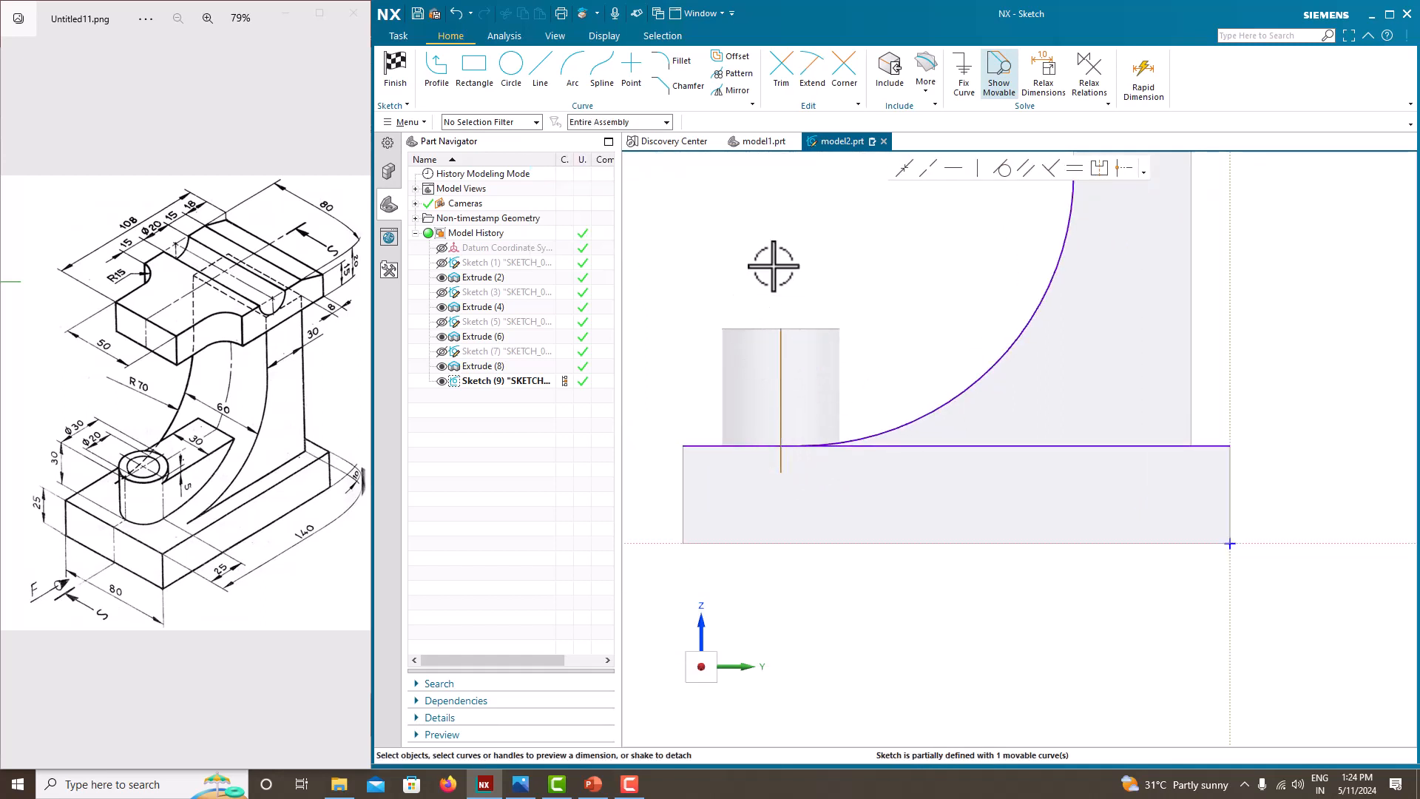
click(532, 78)
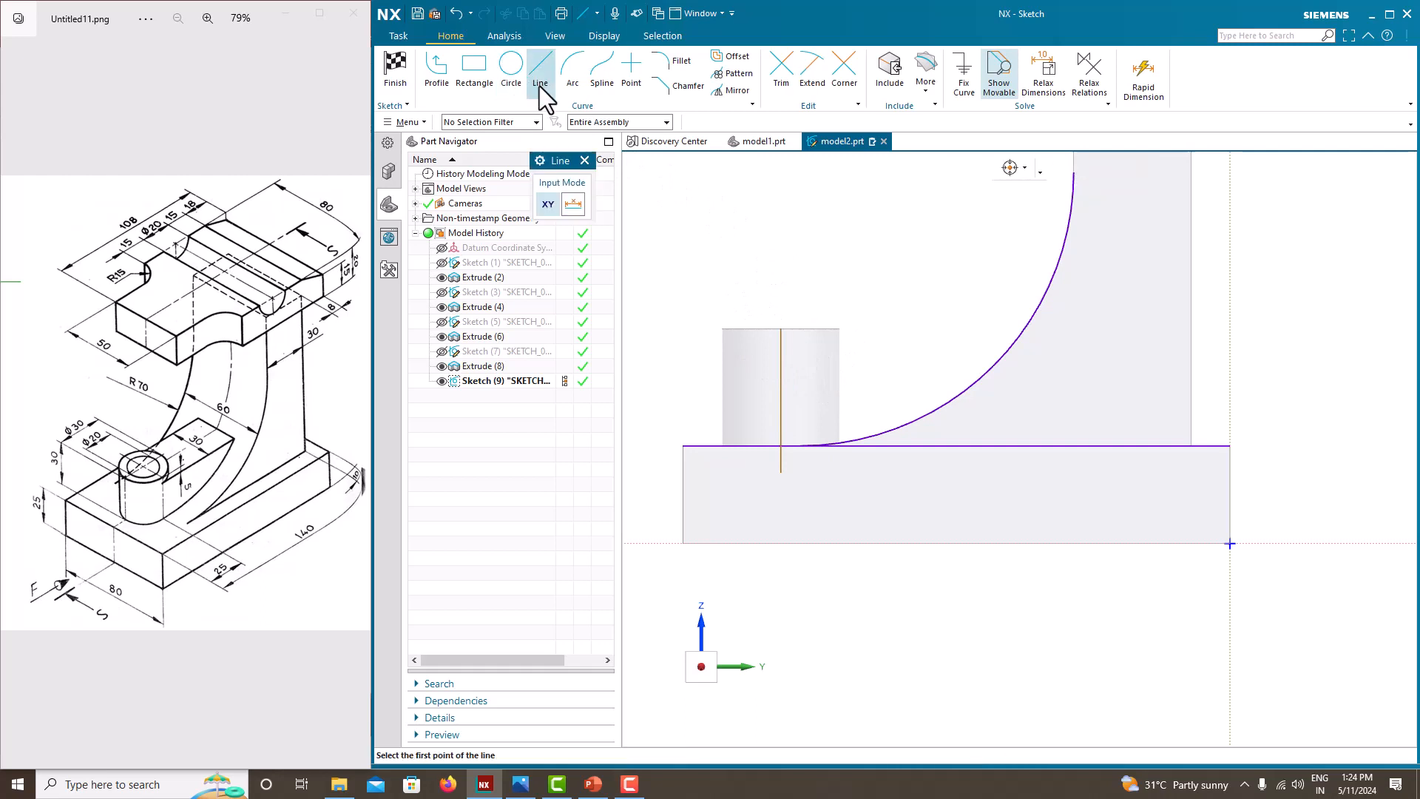
click(781, 367)
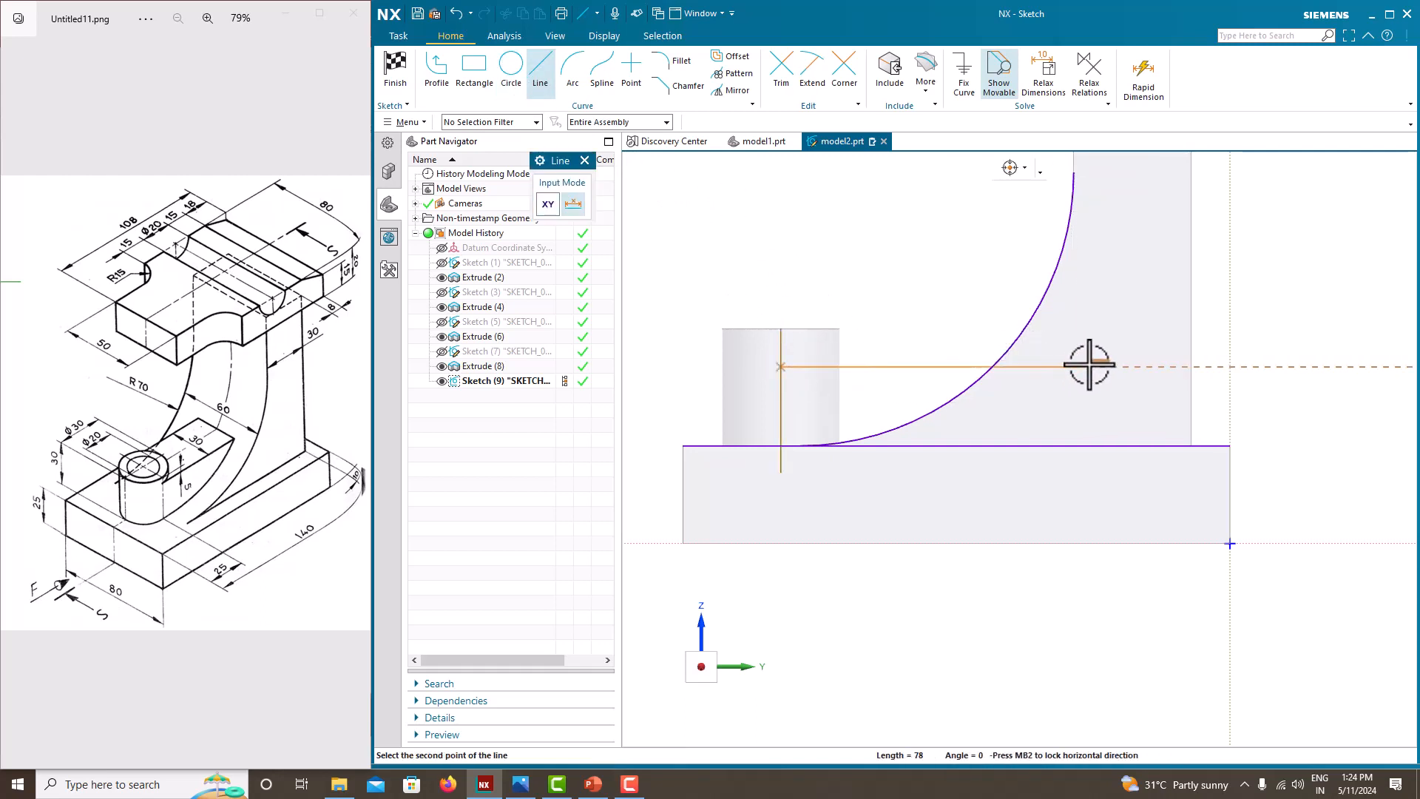
click(1115, 355)
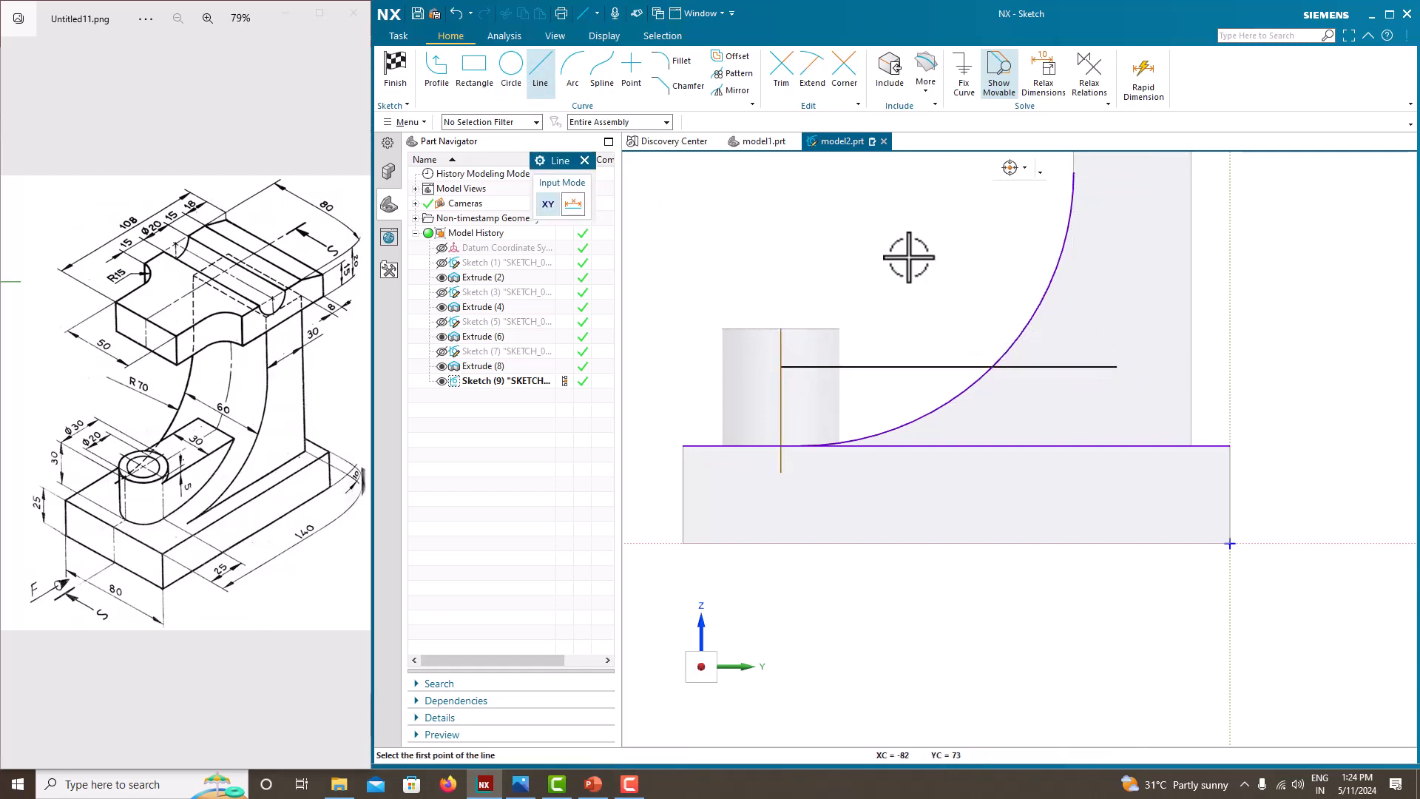
key(Escape)
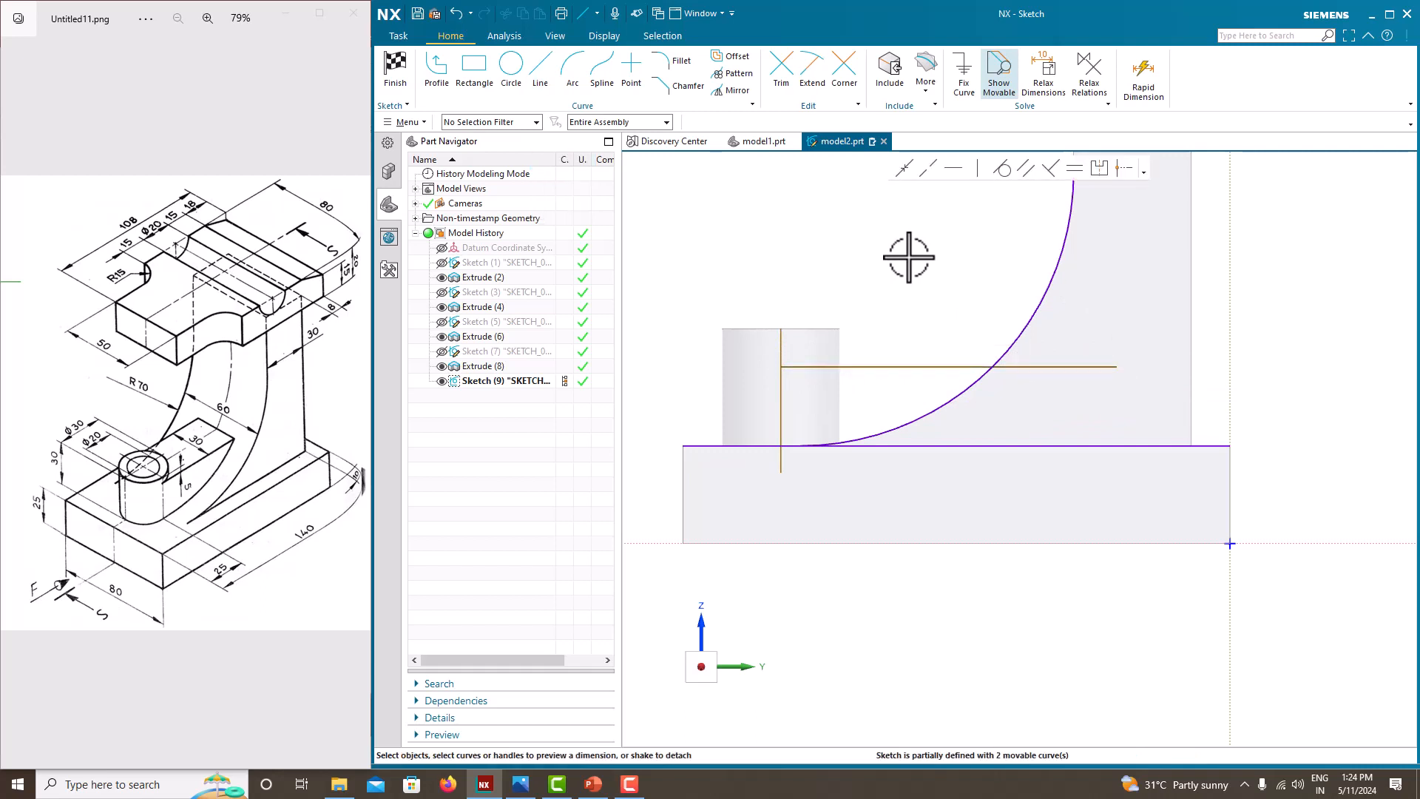
- Trim the excess curves to leave a closed profile bounded by the vertical line, horizontal line, lower arc and short base segment
click(781, 70)
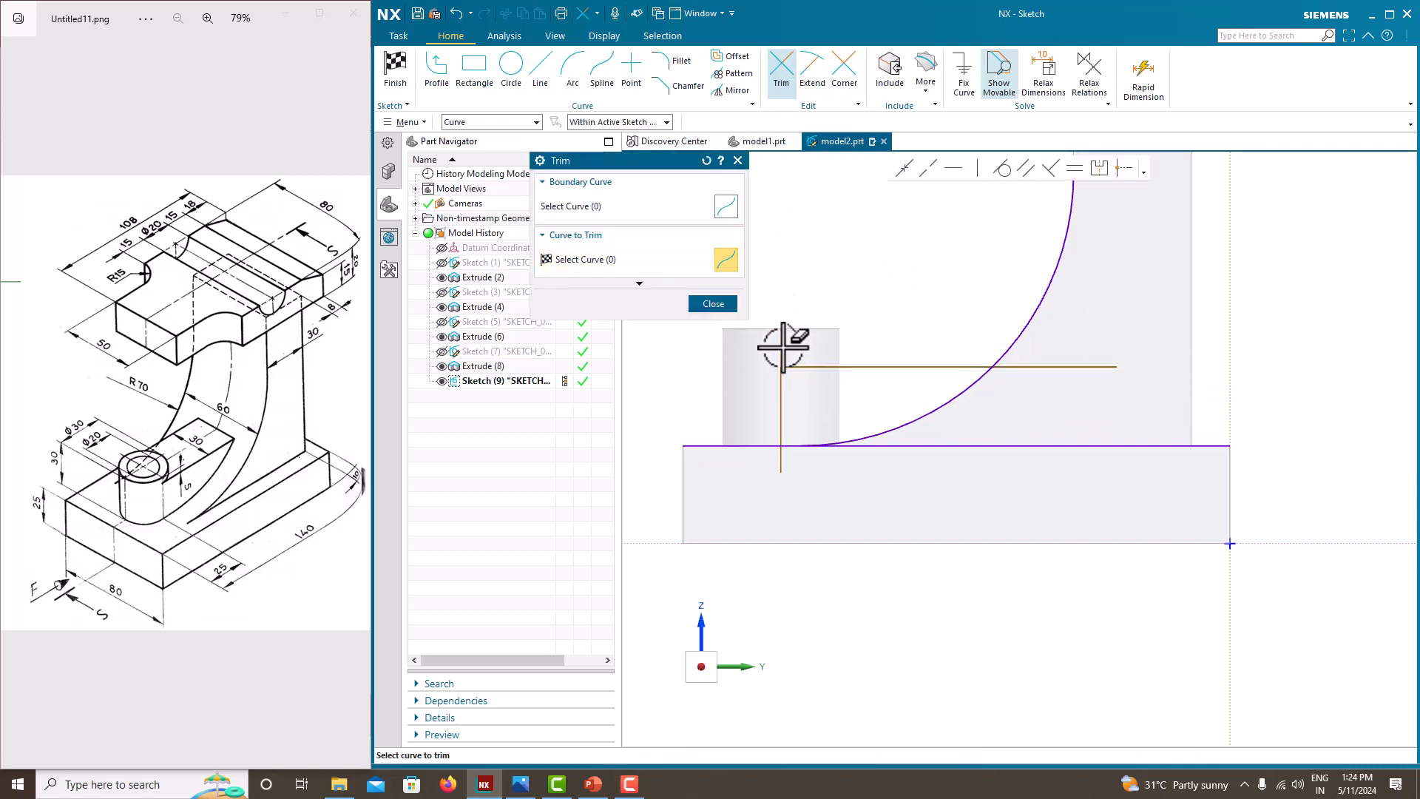
click(1040, 304)
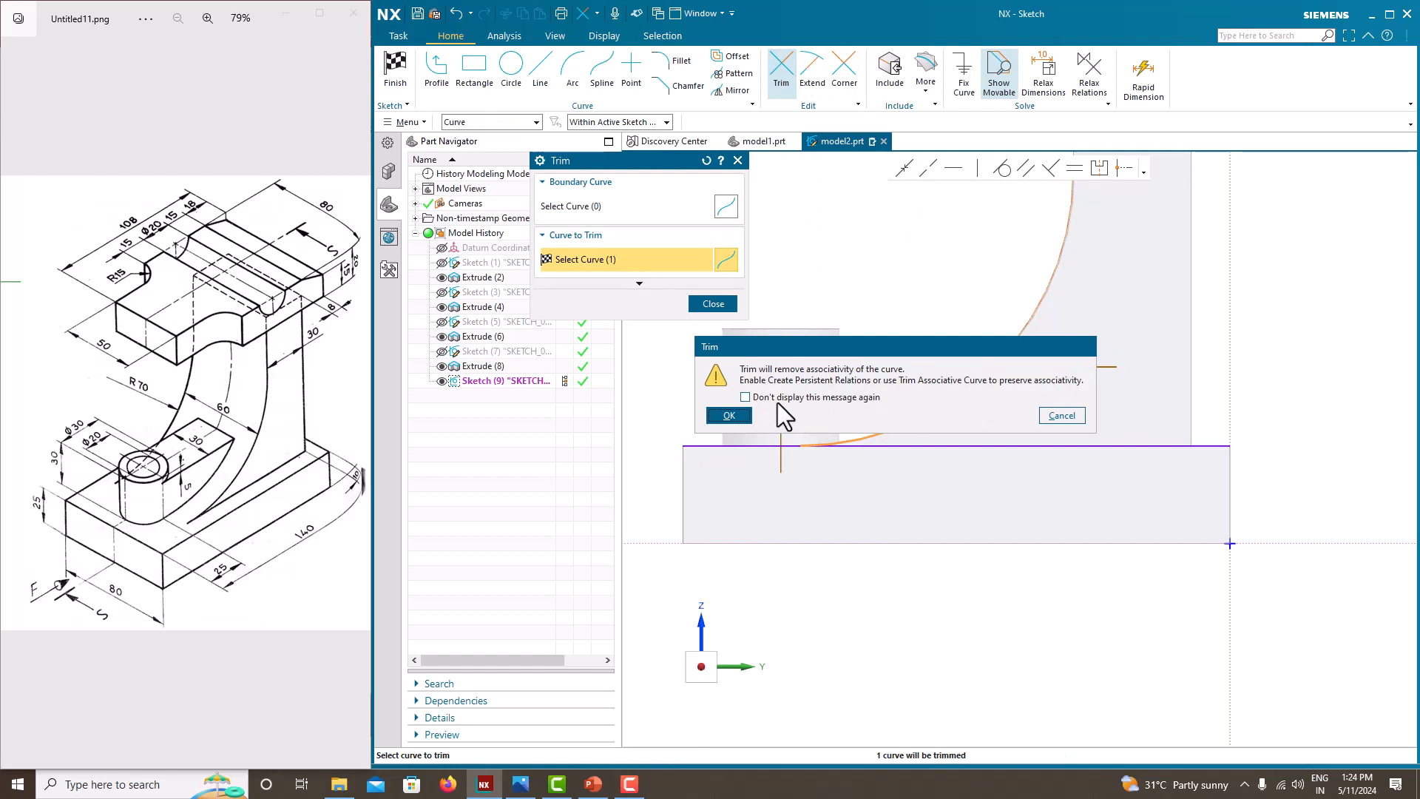
click(741, 415)
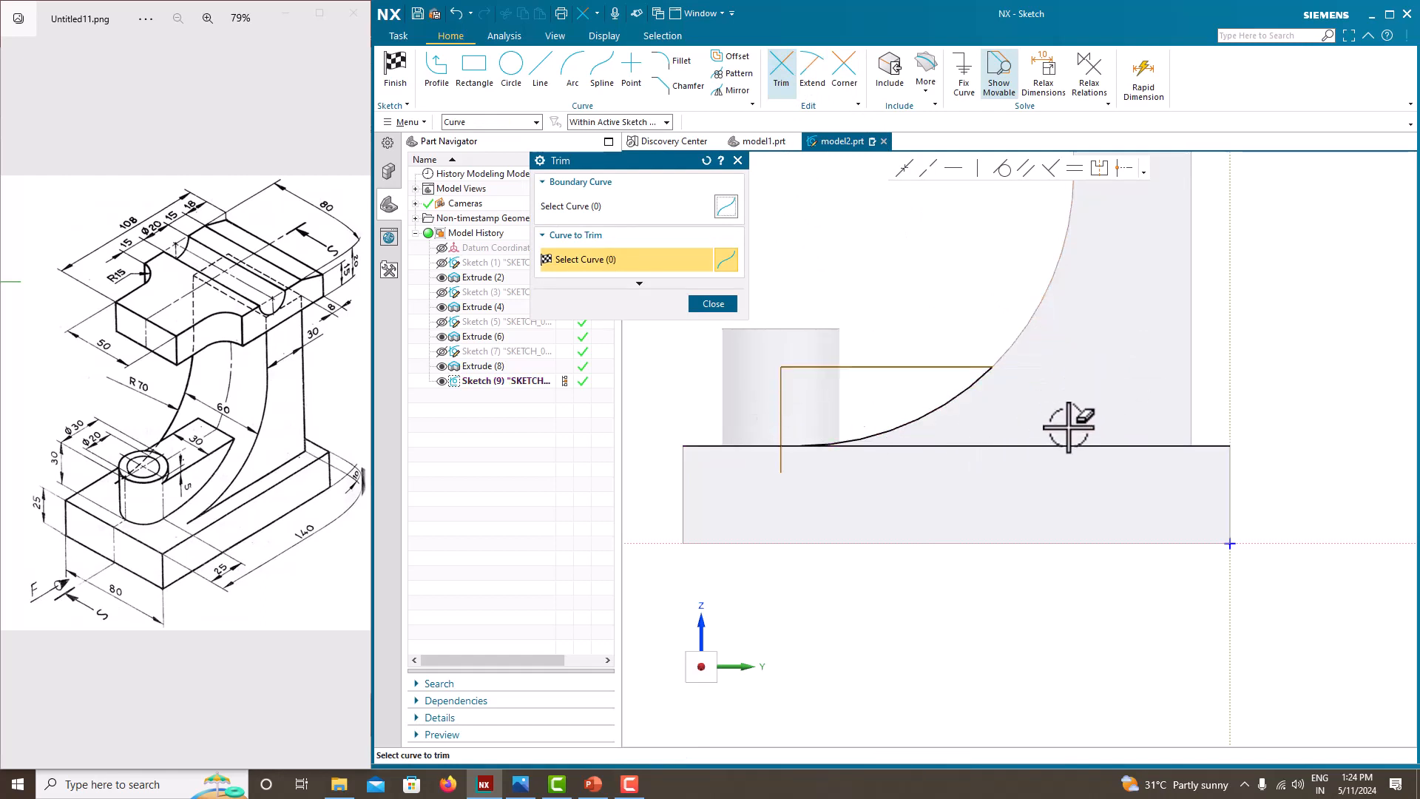
click(1047, 447)
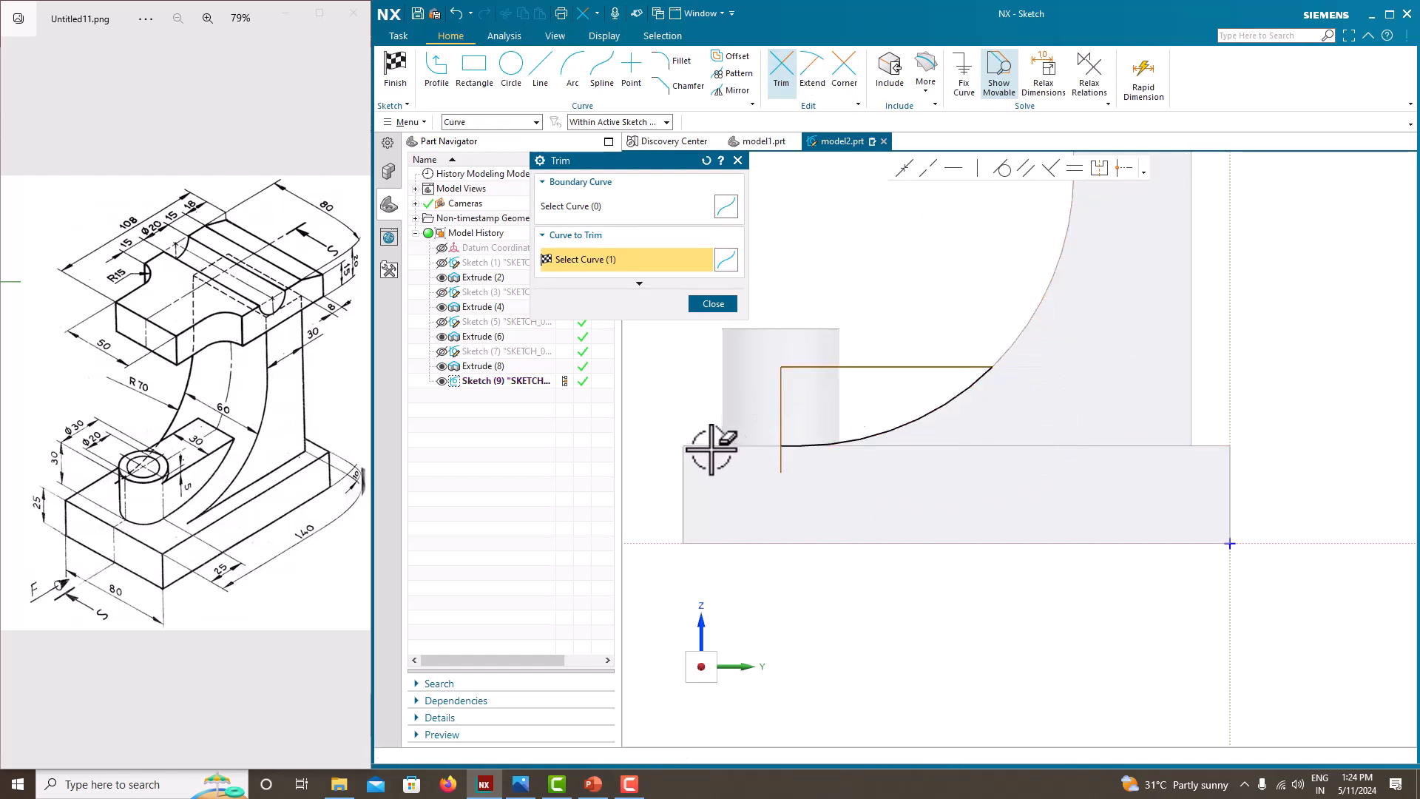
click(779, 466)
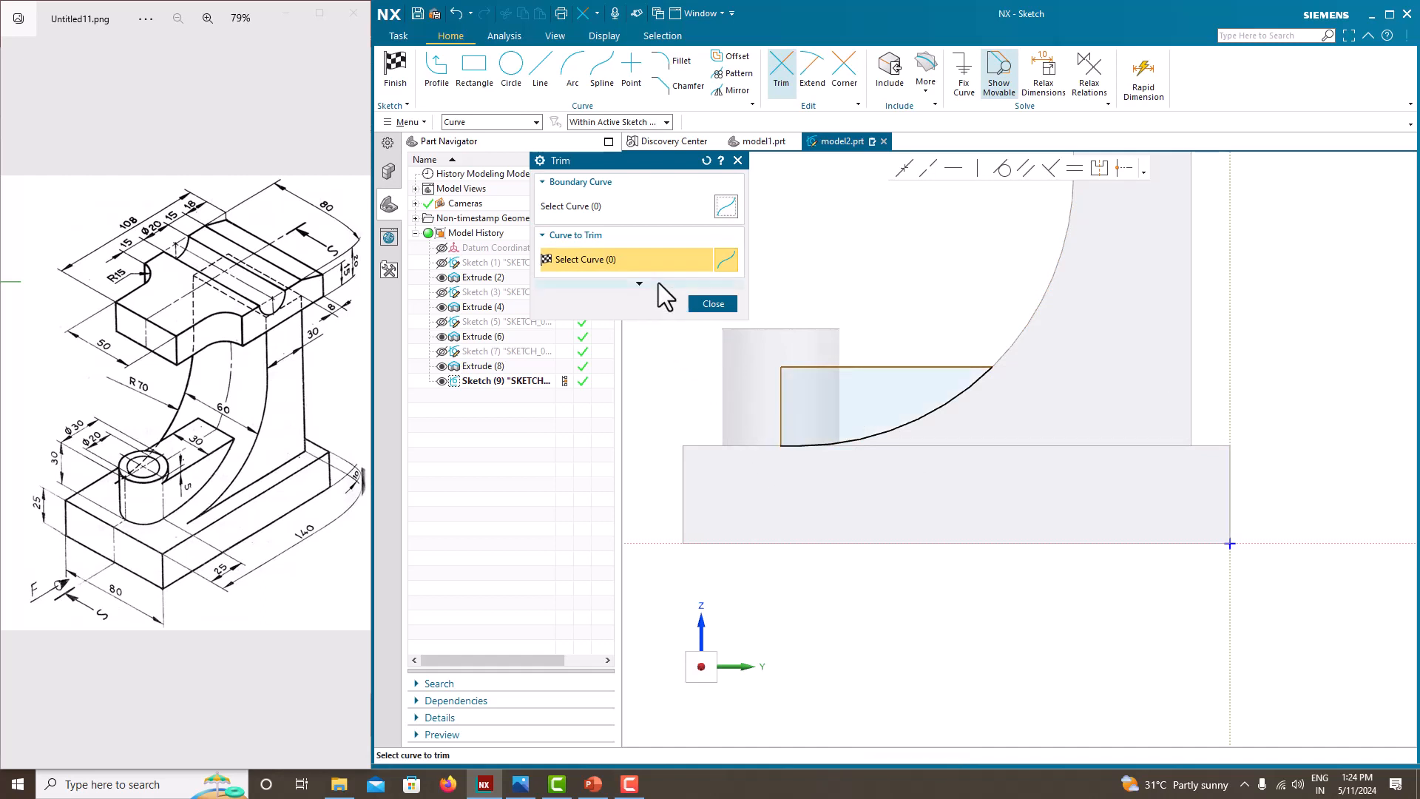
click(712, 303)
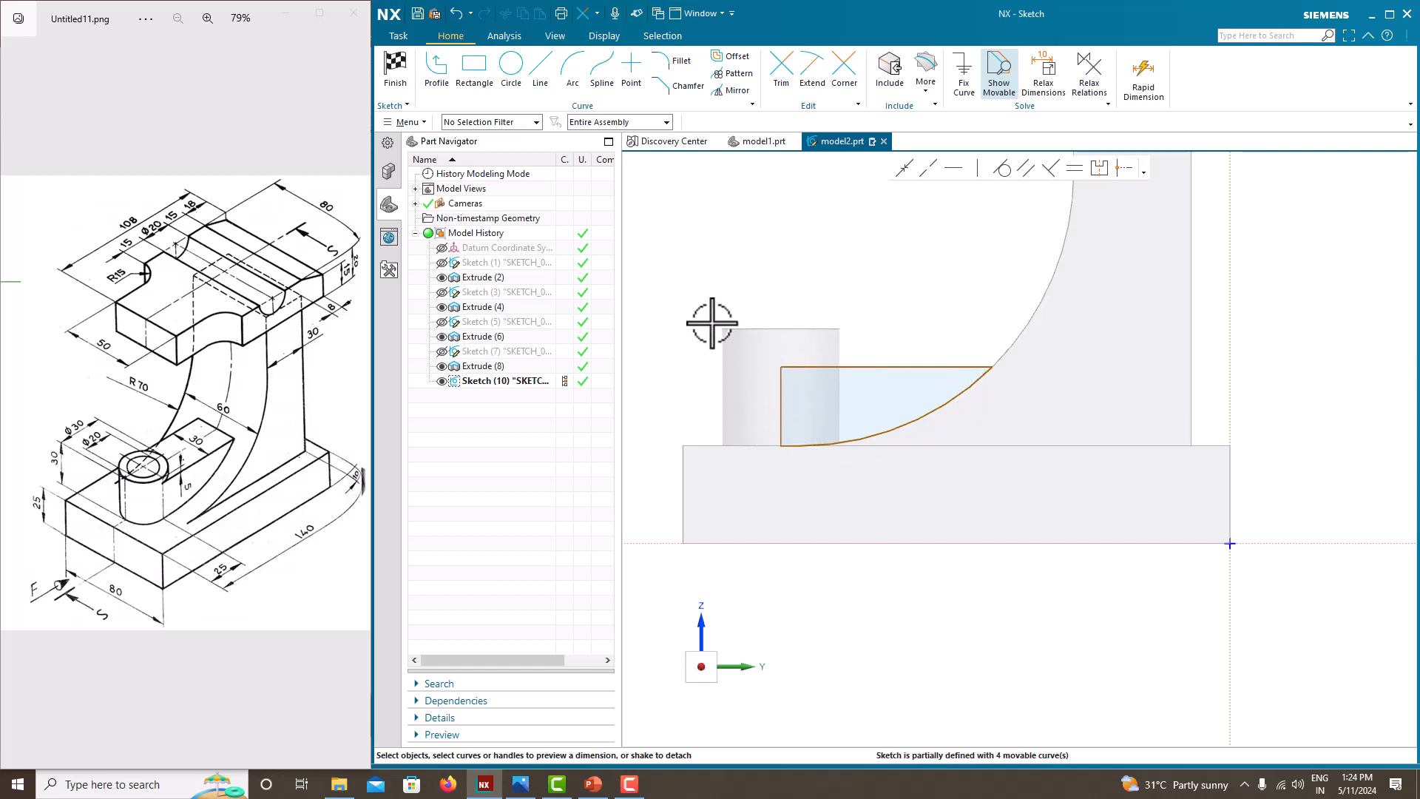
- Try to set the profile's vertical line length to 25 mm without scaling the sketch, and undo the change
click(774, 403)
drag(760, 402, 698, 394)
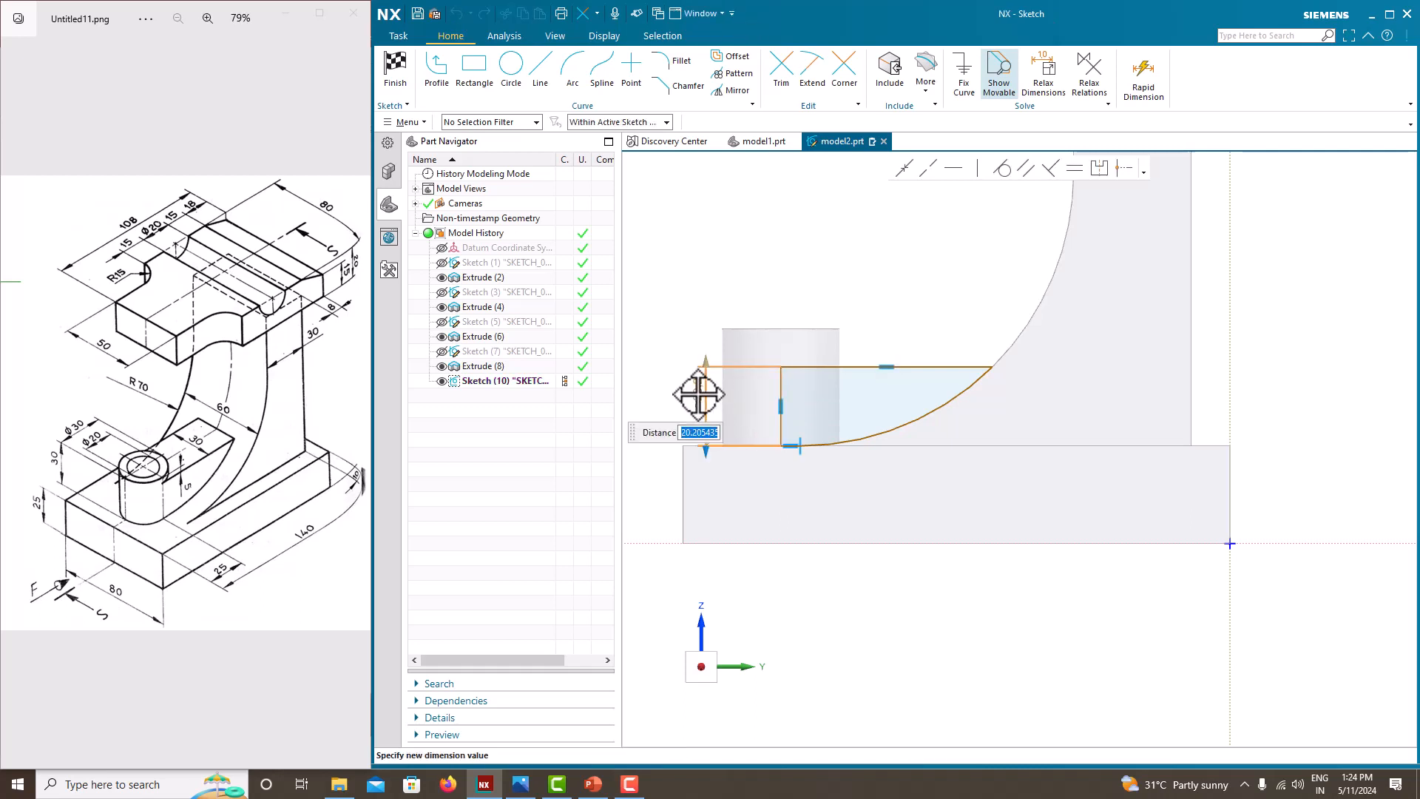
key(Return)
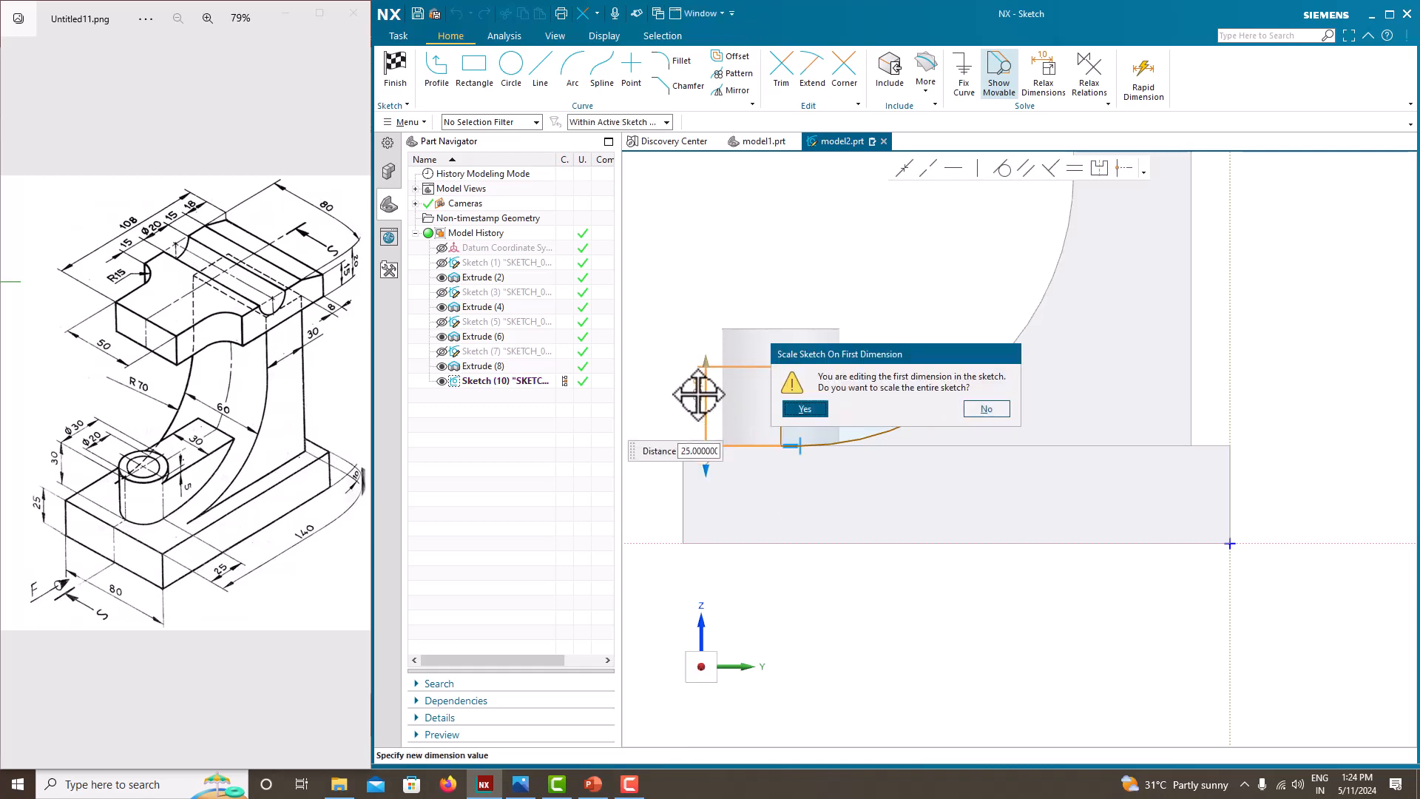
click(987, 409)
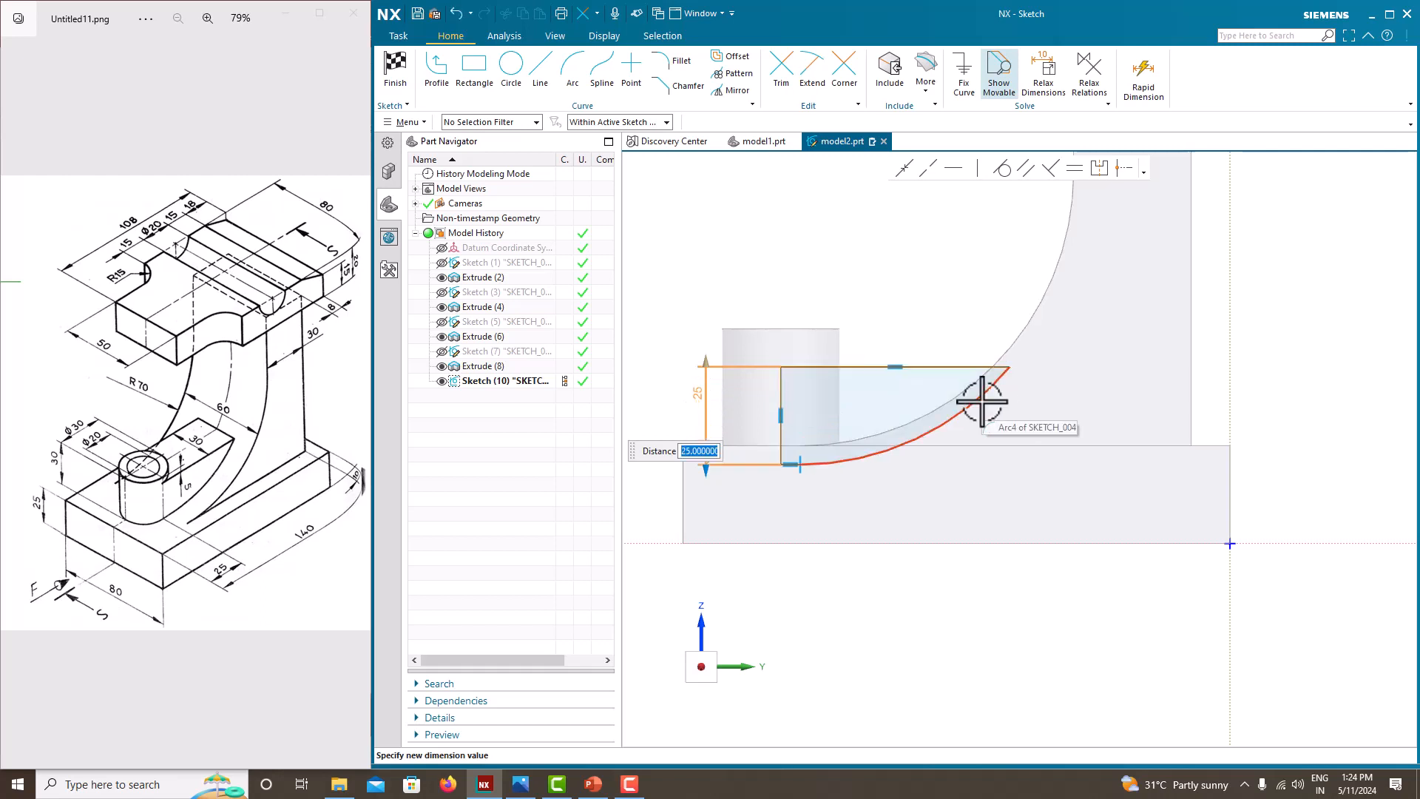
key(ctrl+z)
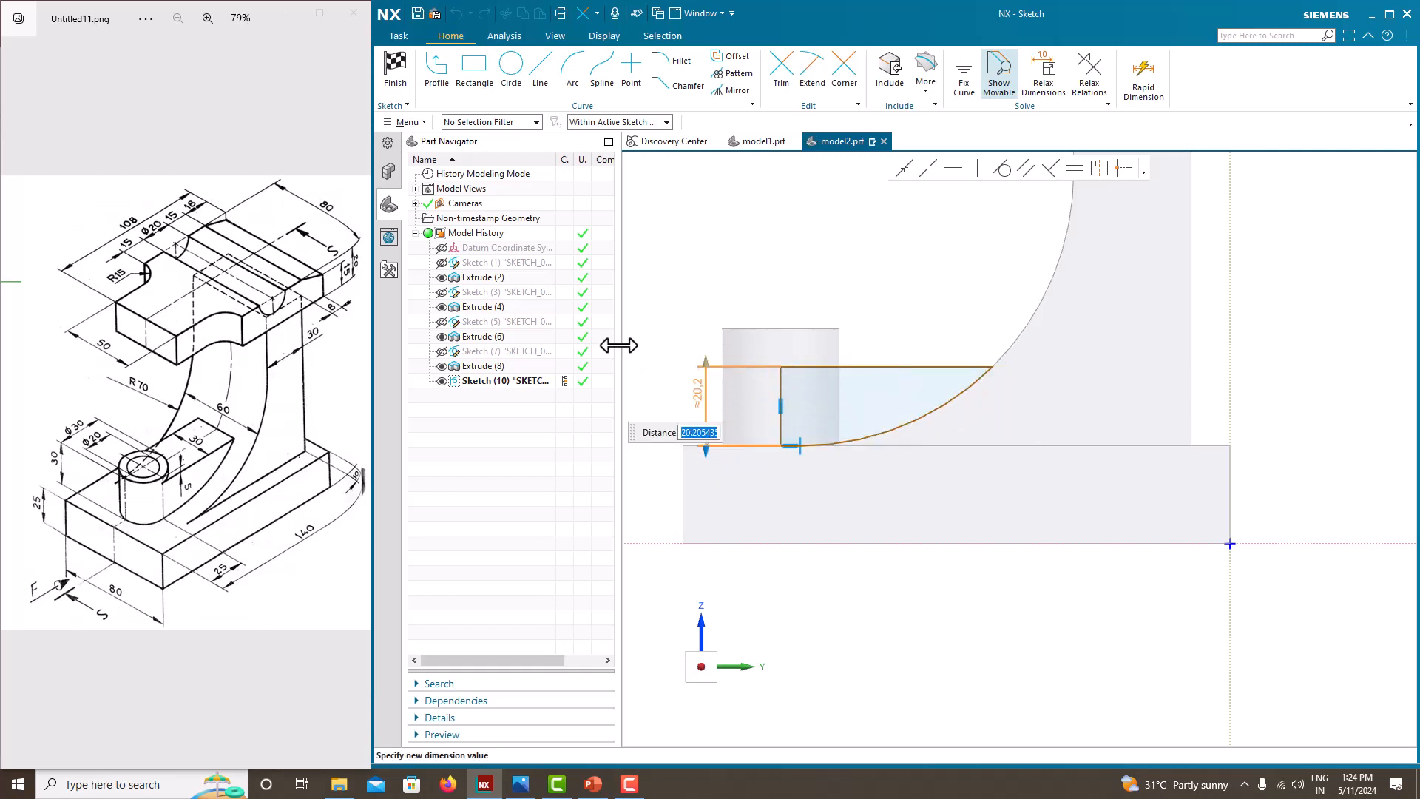
key(Escape)
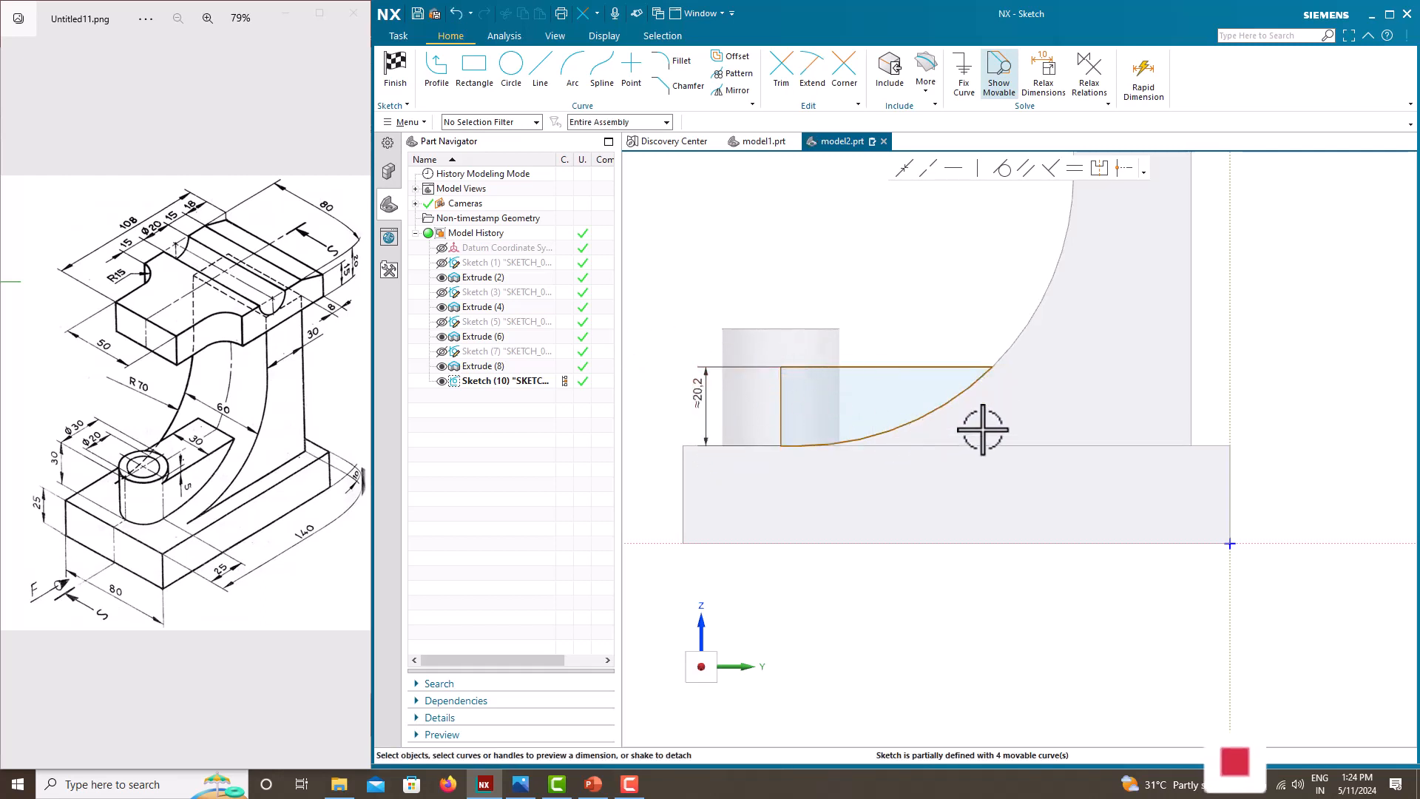
- Try to dimension the distance between the vertical line's two endpoints as 25 mm
click(782, 445)
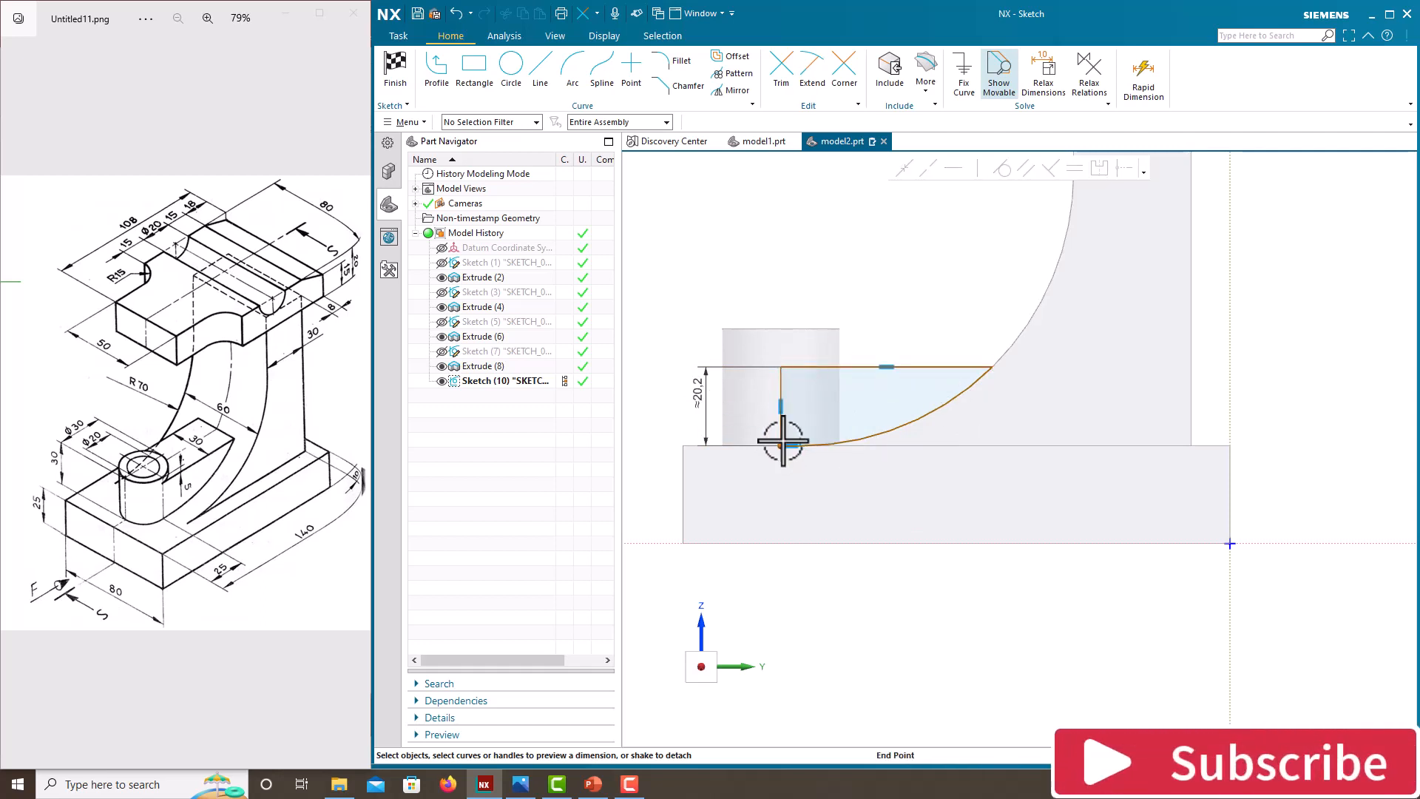
click(783, 366)
click(813, 403)
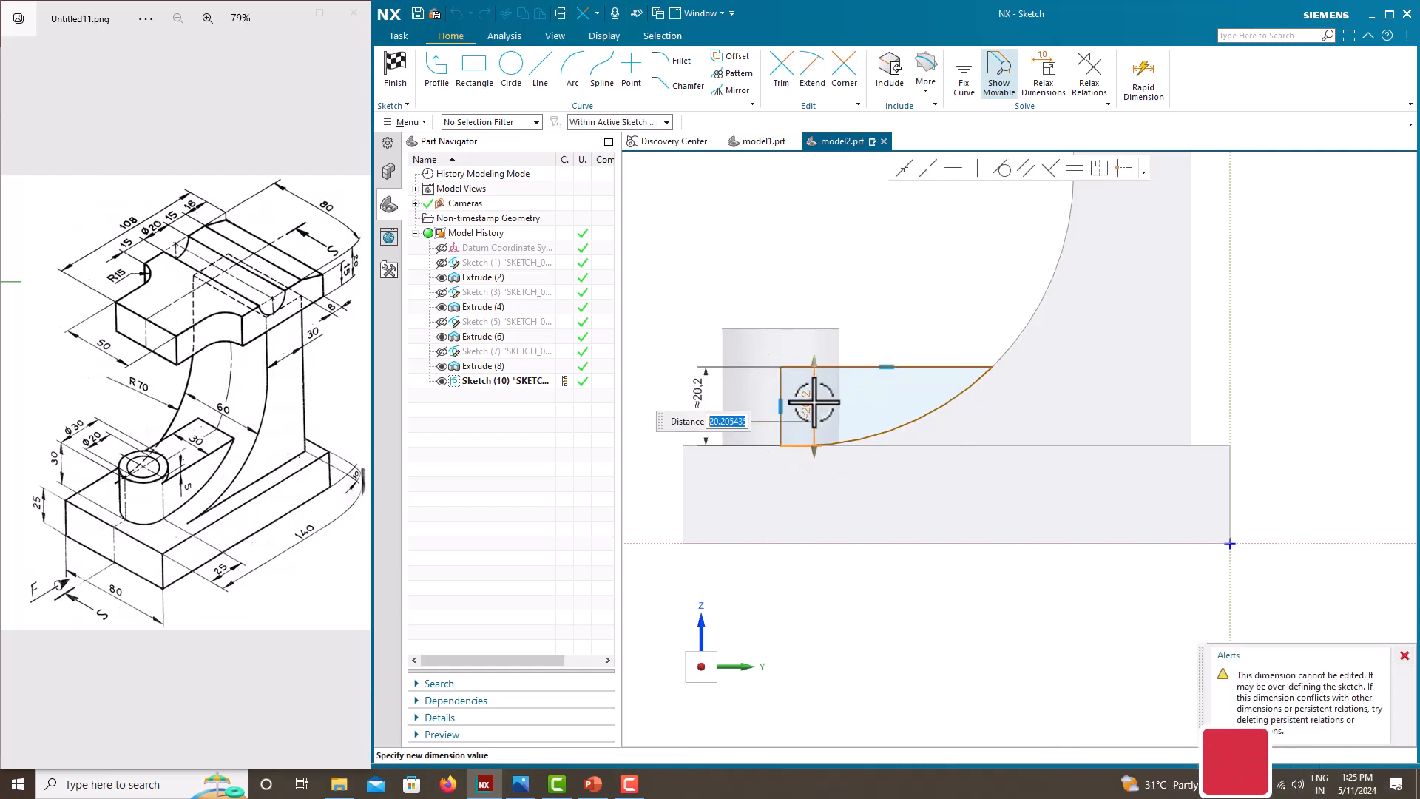
text(25)
key(Return)
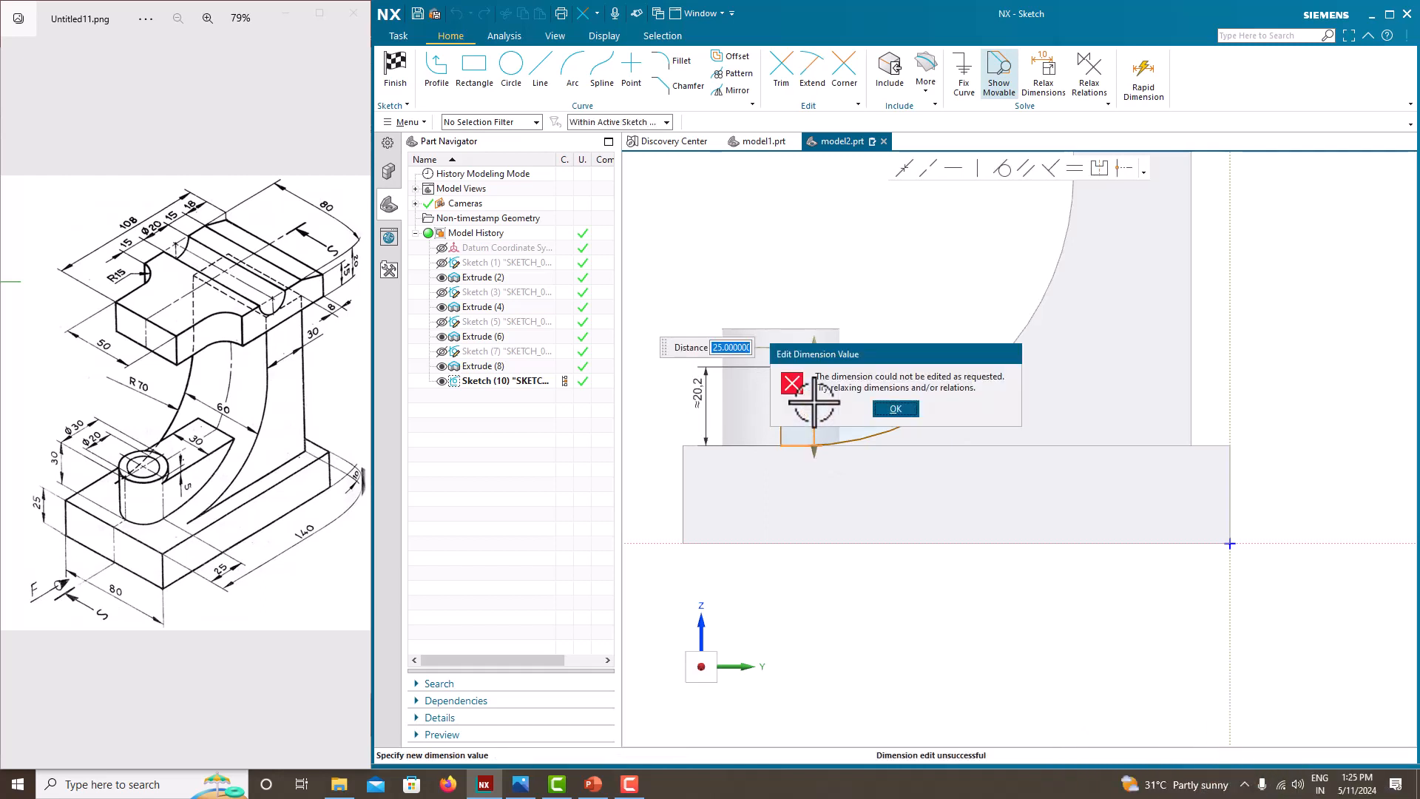
click(905, 408)
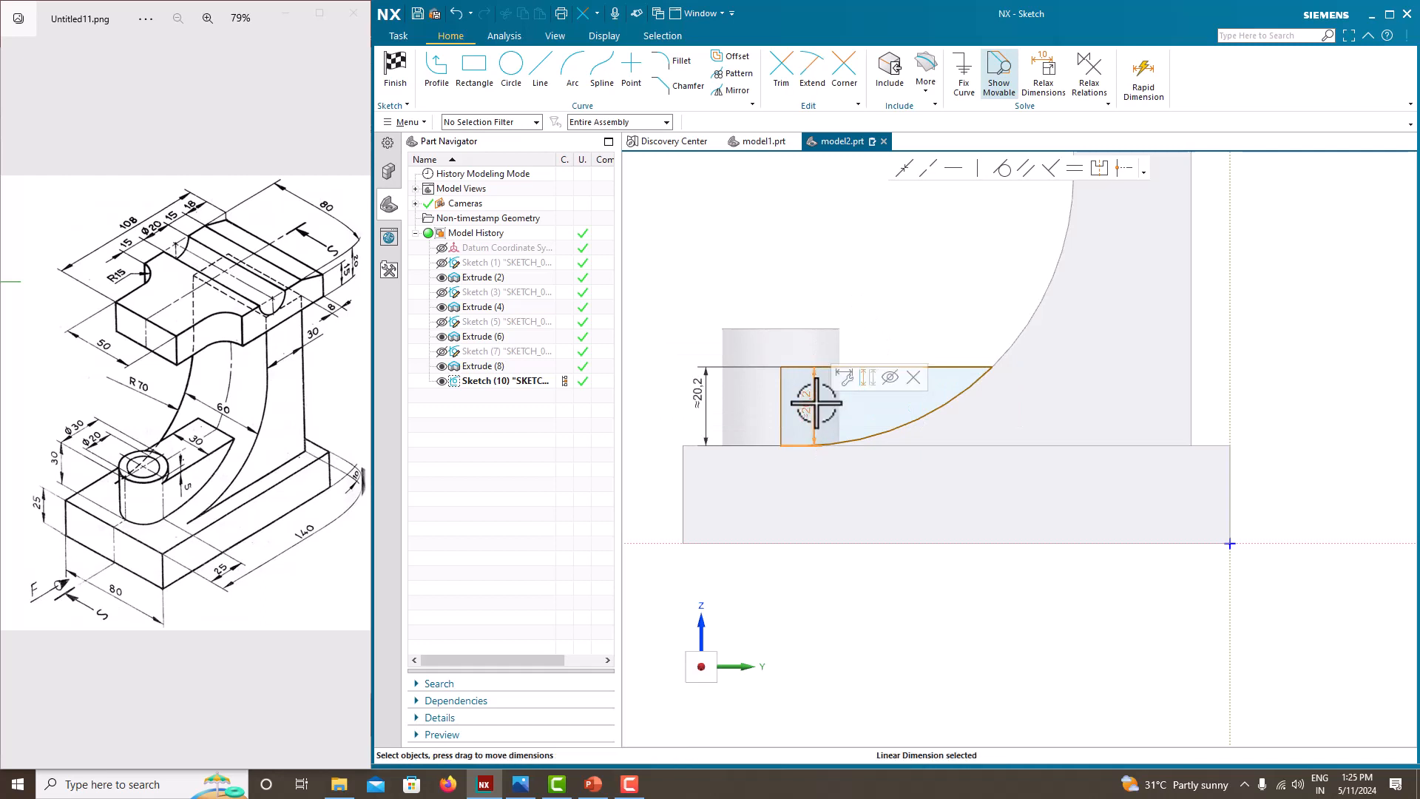
- Try to set the existing height dimension to 25 mm with the entire sketch scaled, and undo the change
double_click(708, 389)
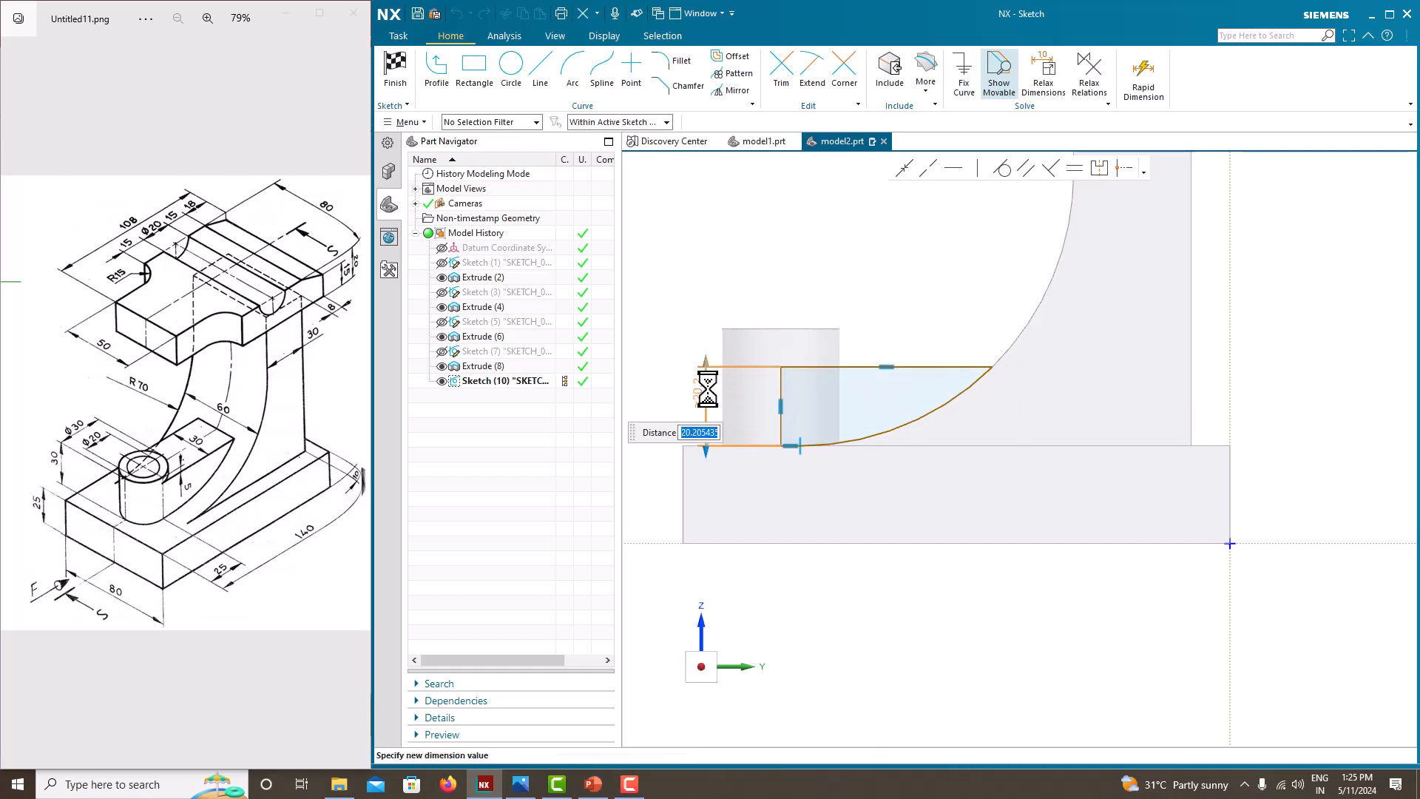
key(Return)
click(818, 401)
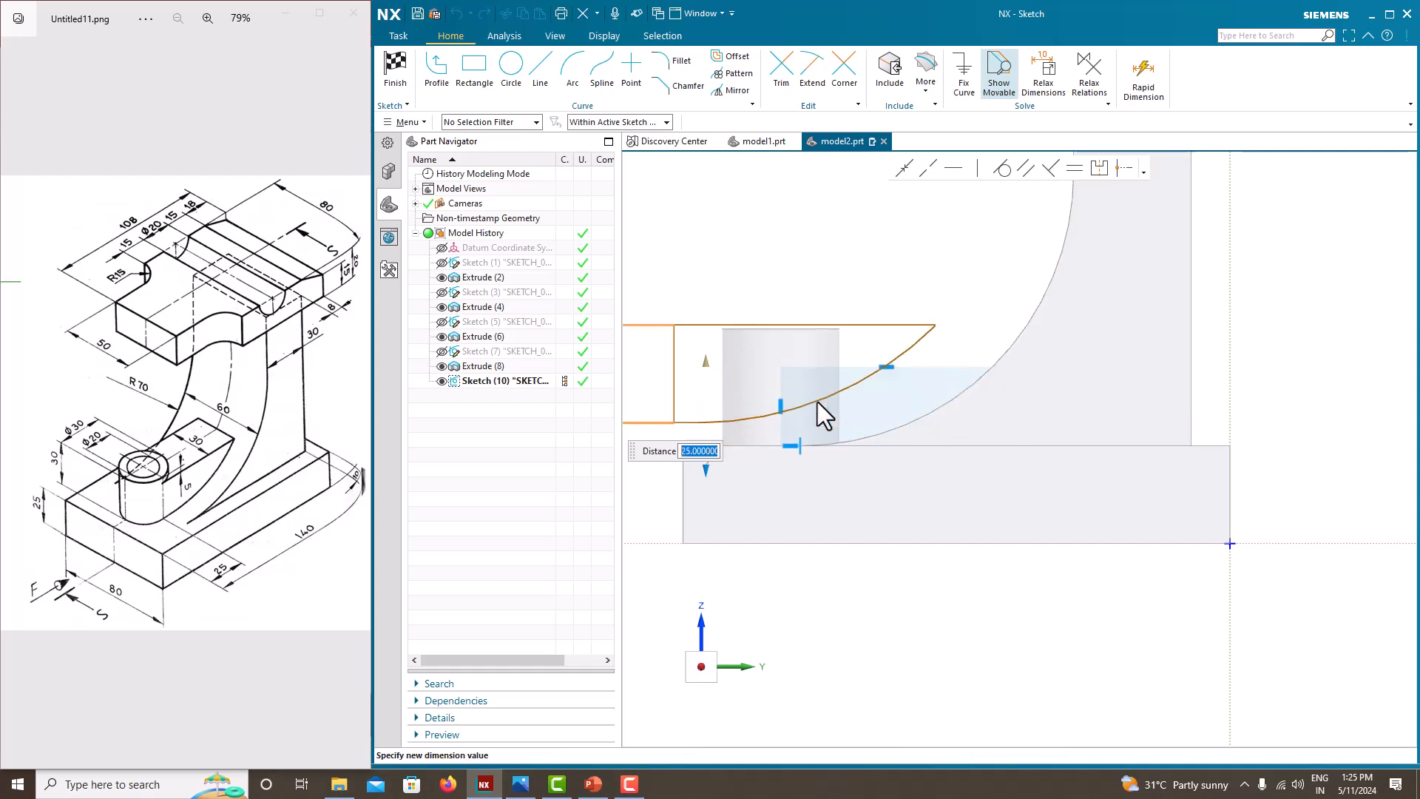
key(ctrl+z)
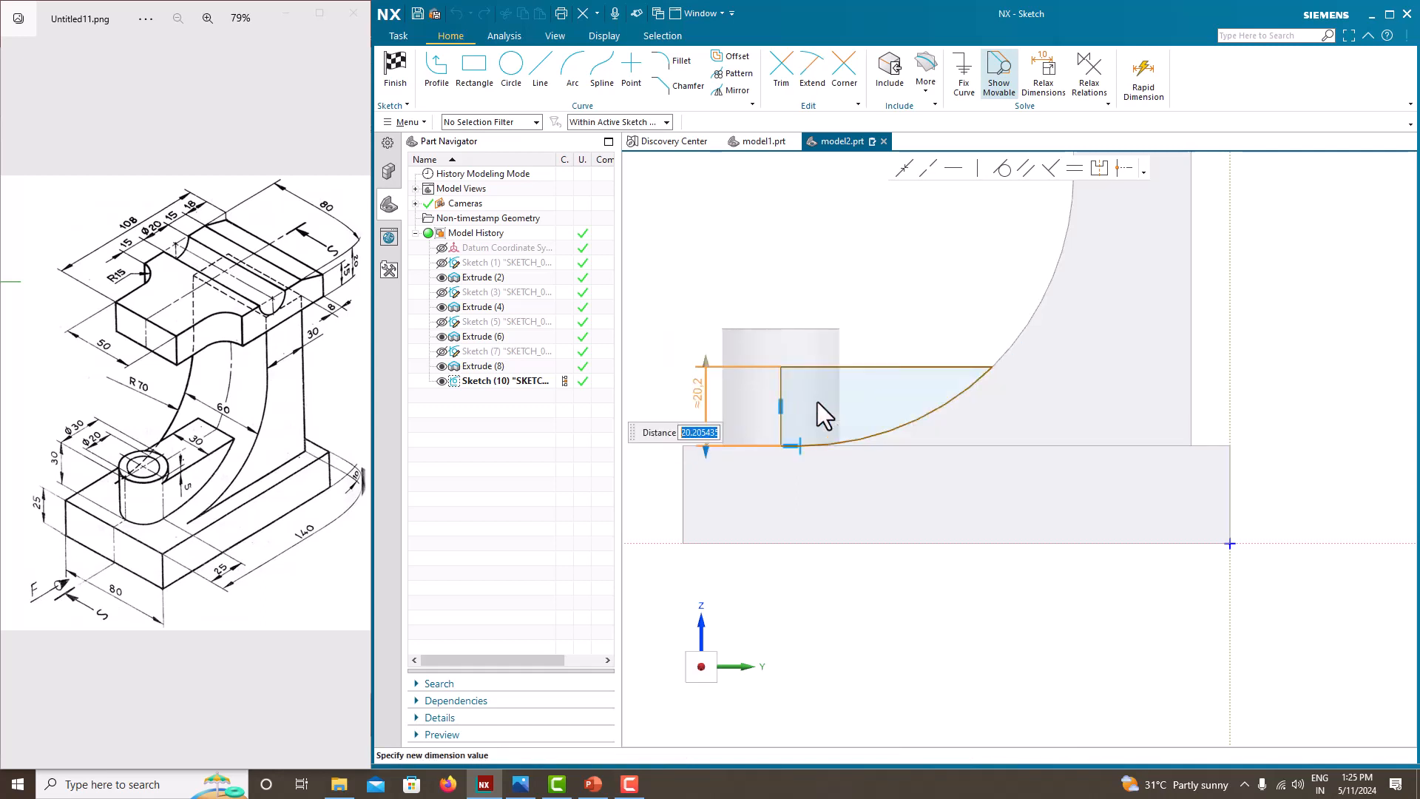
- Close the dimension edit and delete the height dimension beside the boss
scroll(809, 459, up, 5)
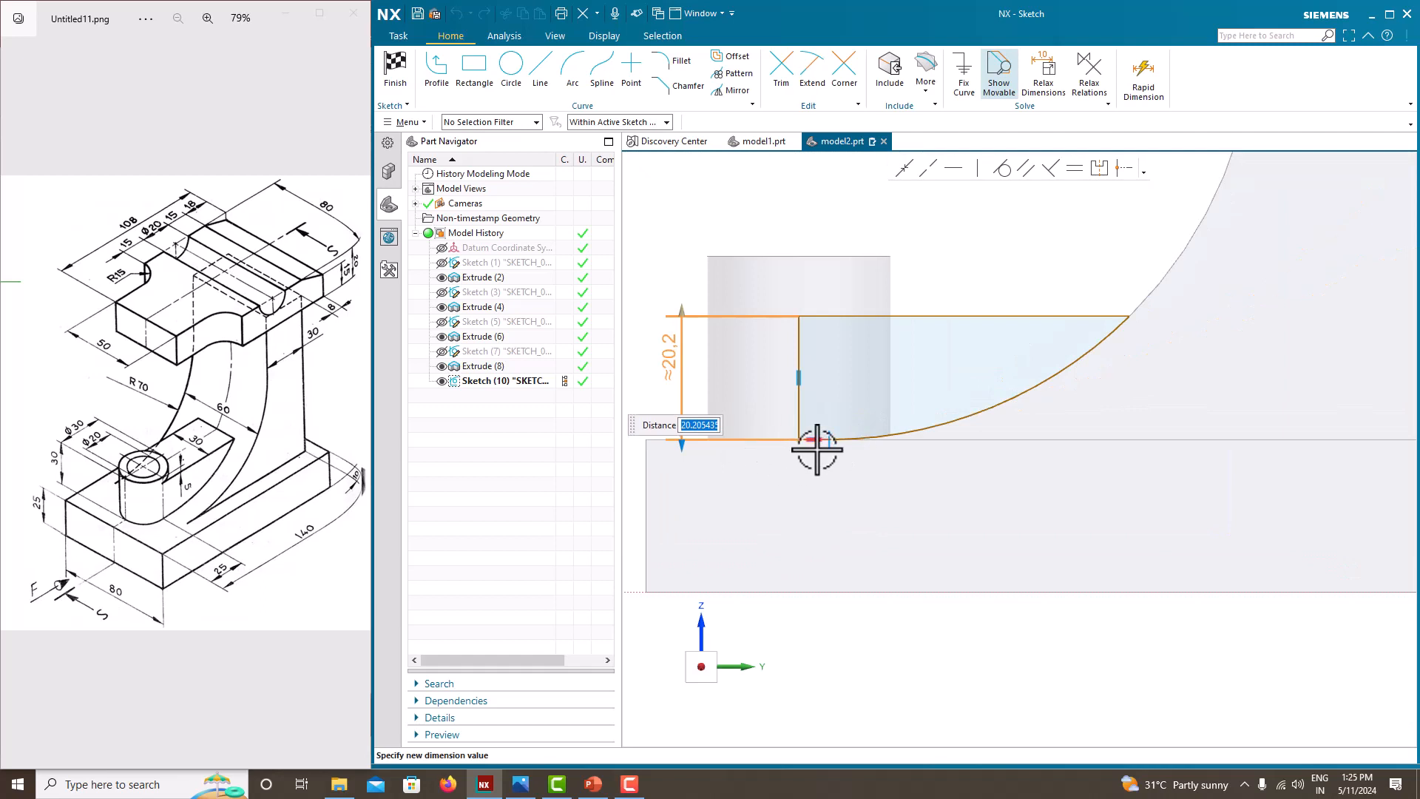
scroll(814, 450, down, 5)
scroll(781, 426, down, 3)
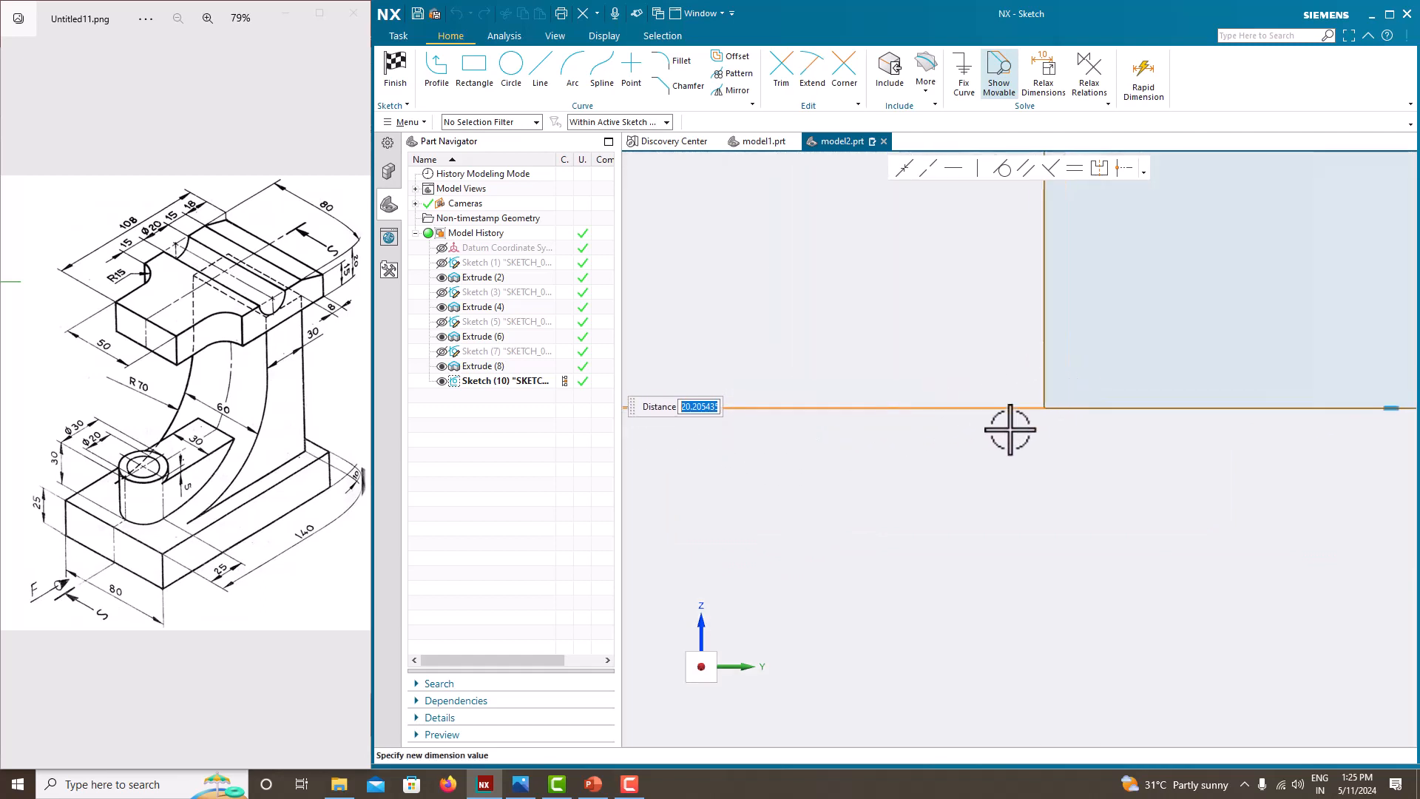
scroll(1008, 428, up, 5)
key(Return)
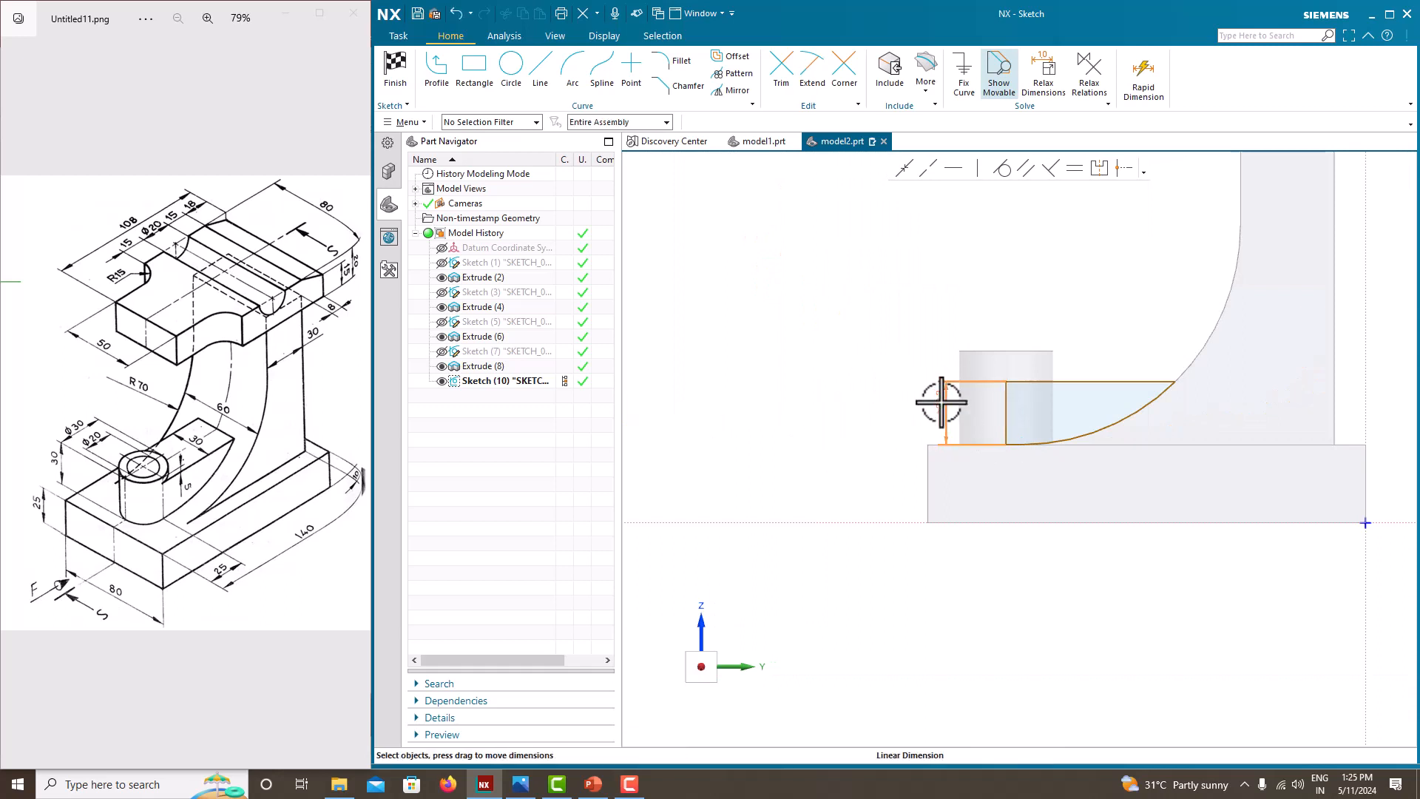
scroll(1015, 438, down, 4)
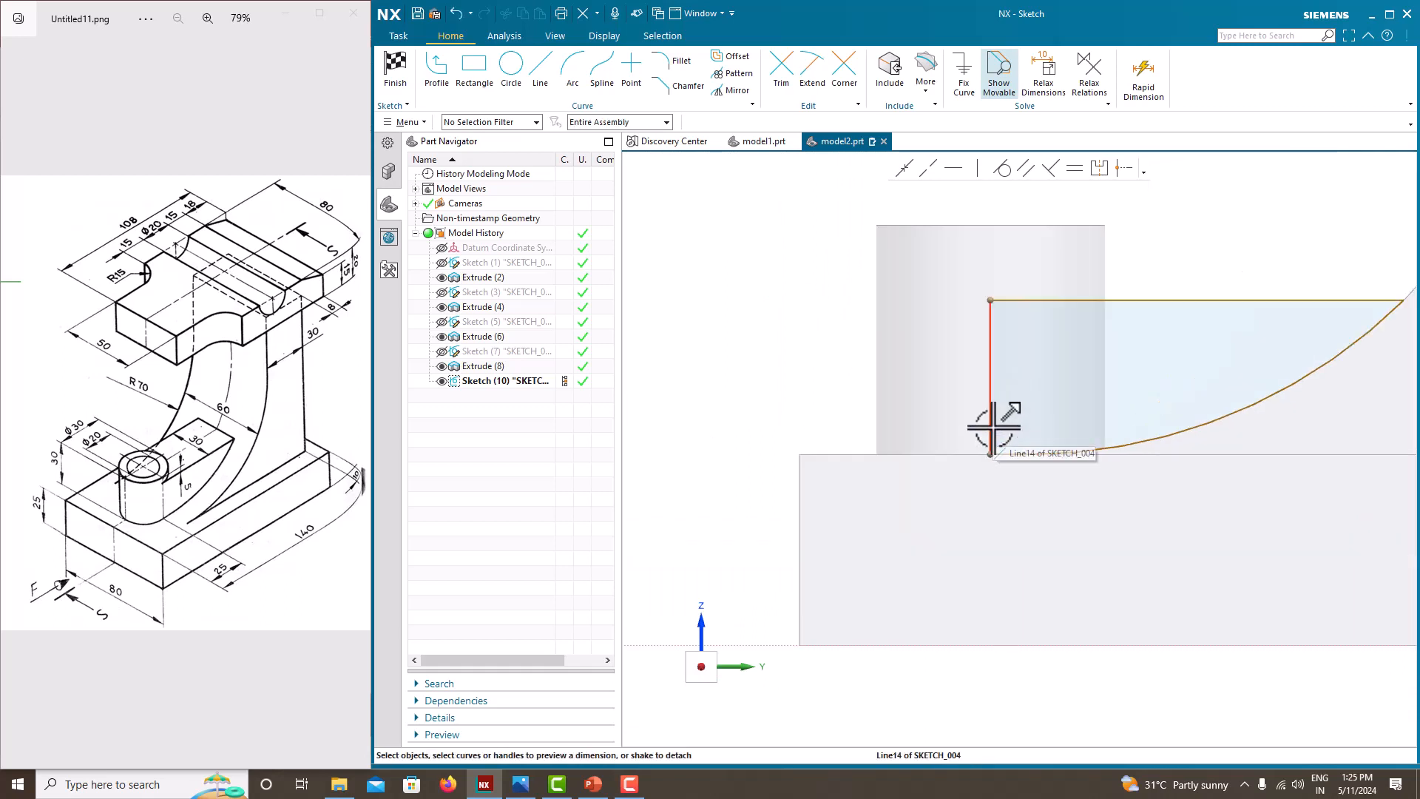
- Make the vertical line's lower endpoint coincident with the base's top edge
click(991, 437)
click(946, 455)
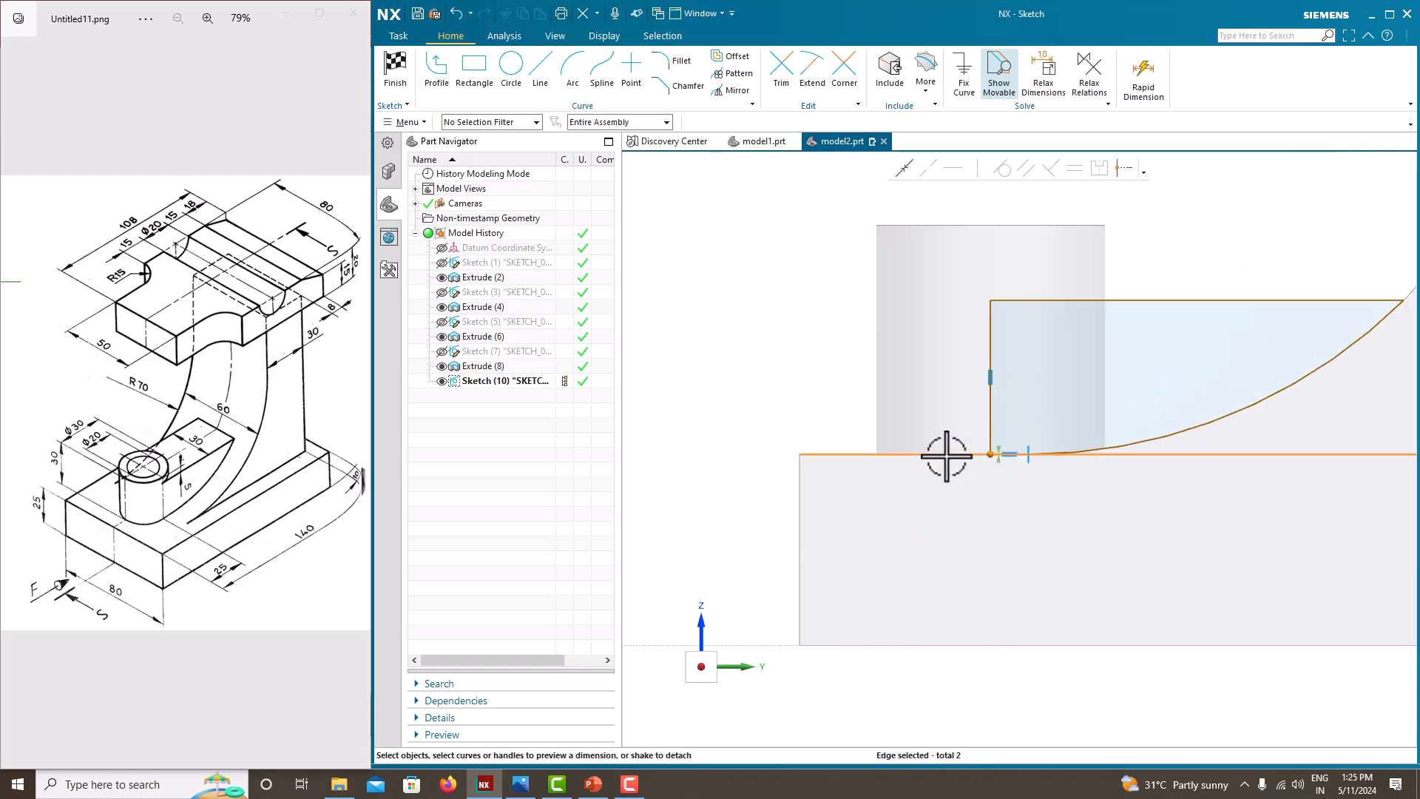
click(788, 99)
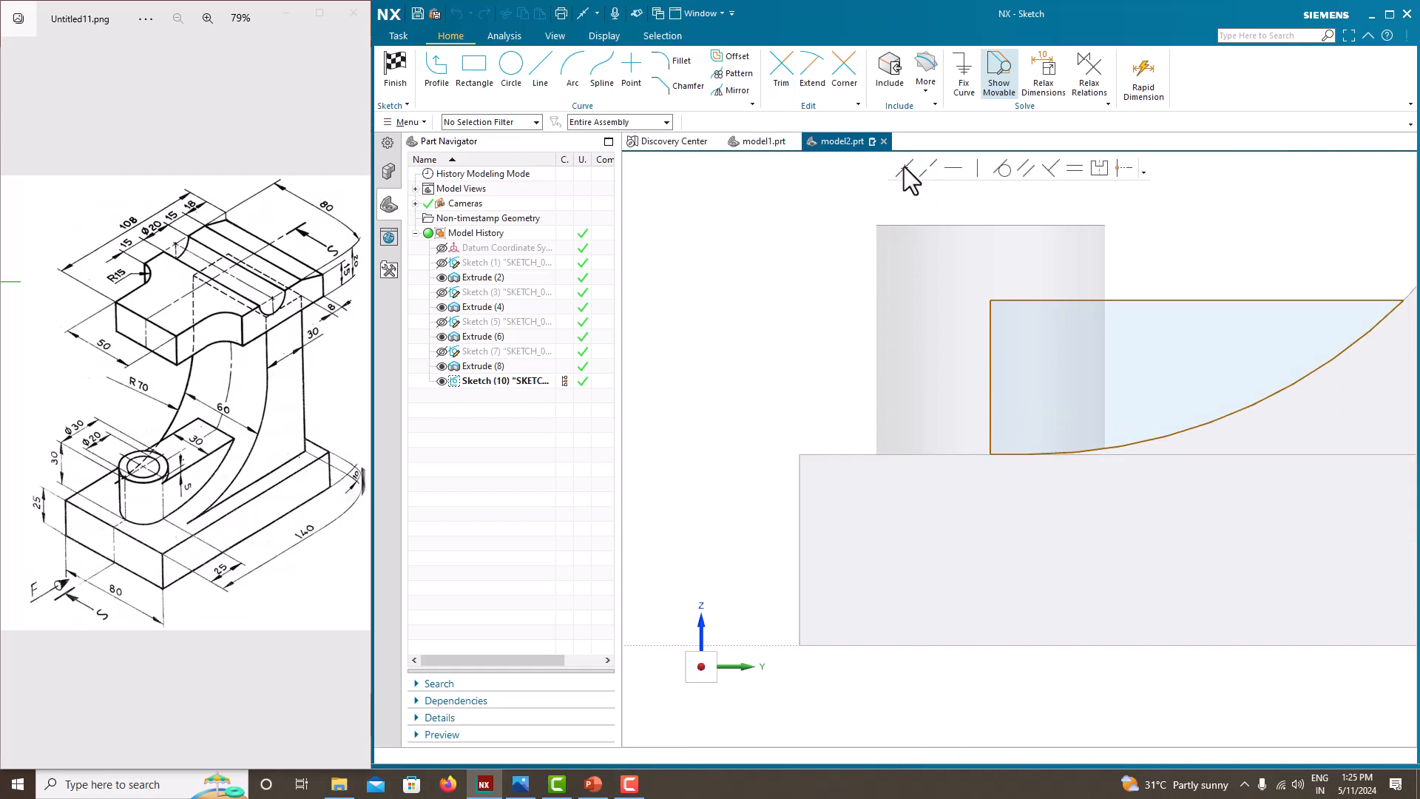
- Try to make the vertical line collinear with the base's top edge, and undo the change
click(904, 167)
click(713, 397)
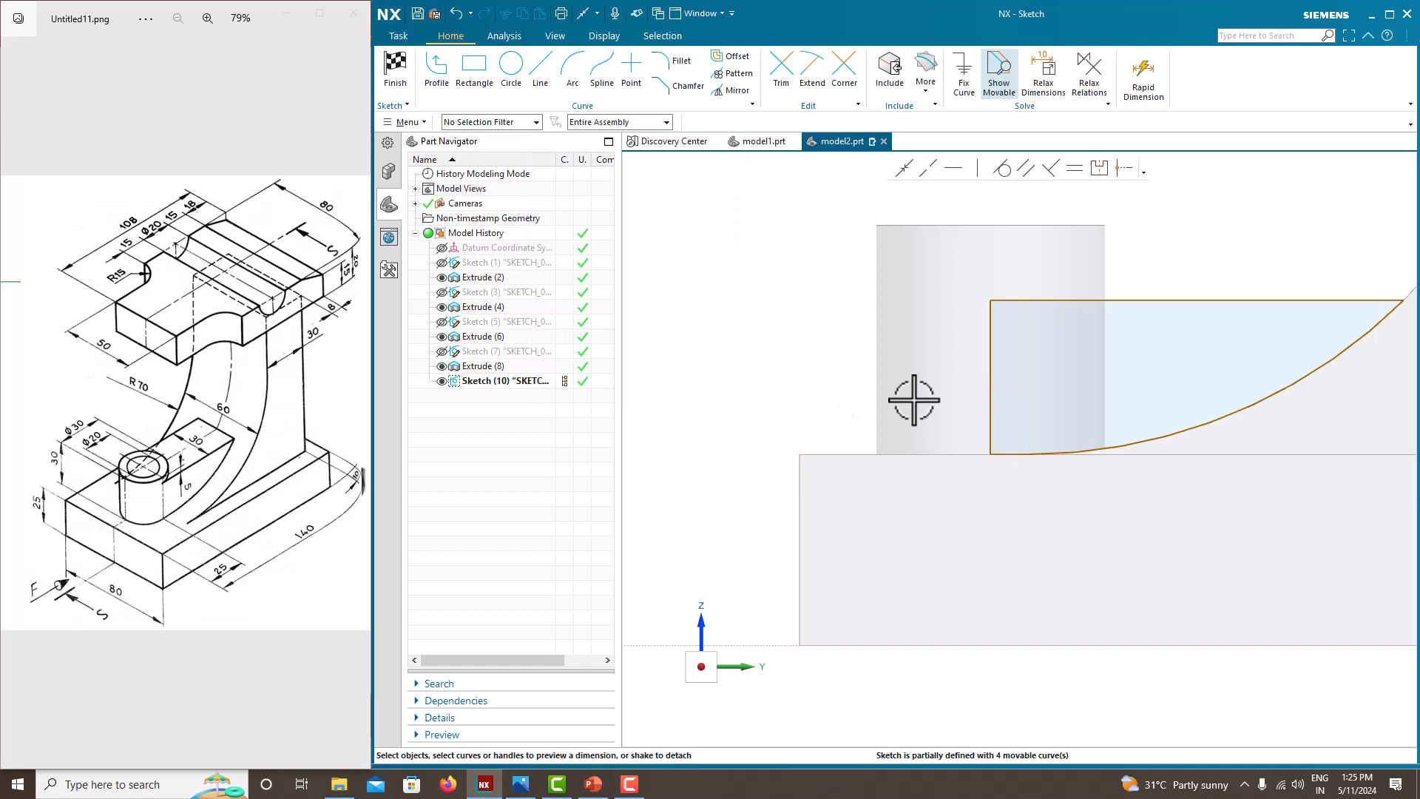
click(994, 390)
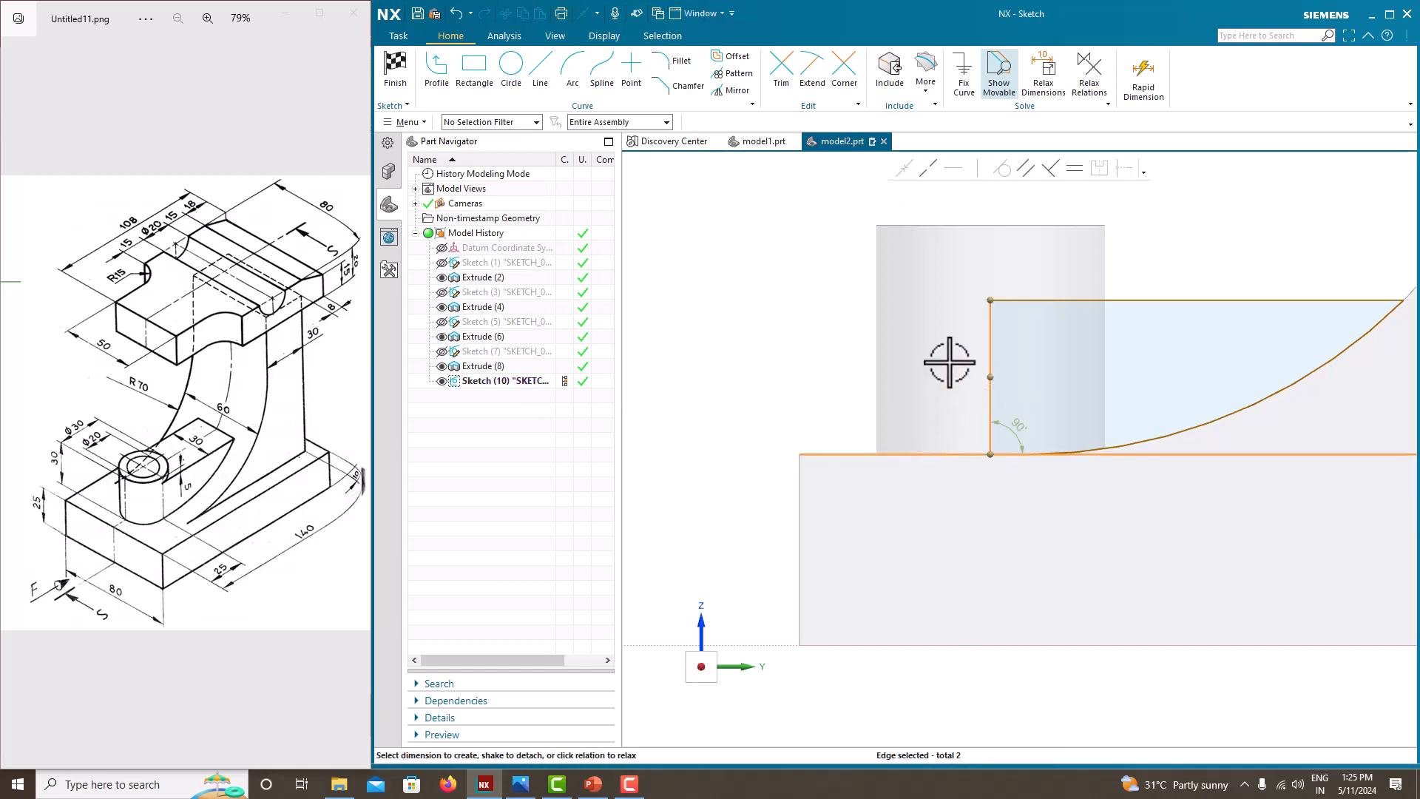
click(919, 169)
click(896, 409)
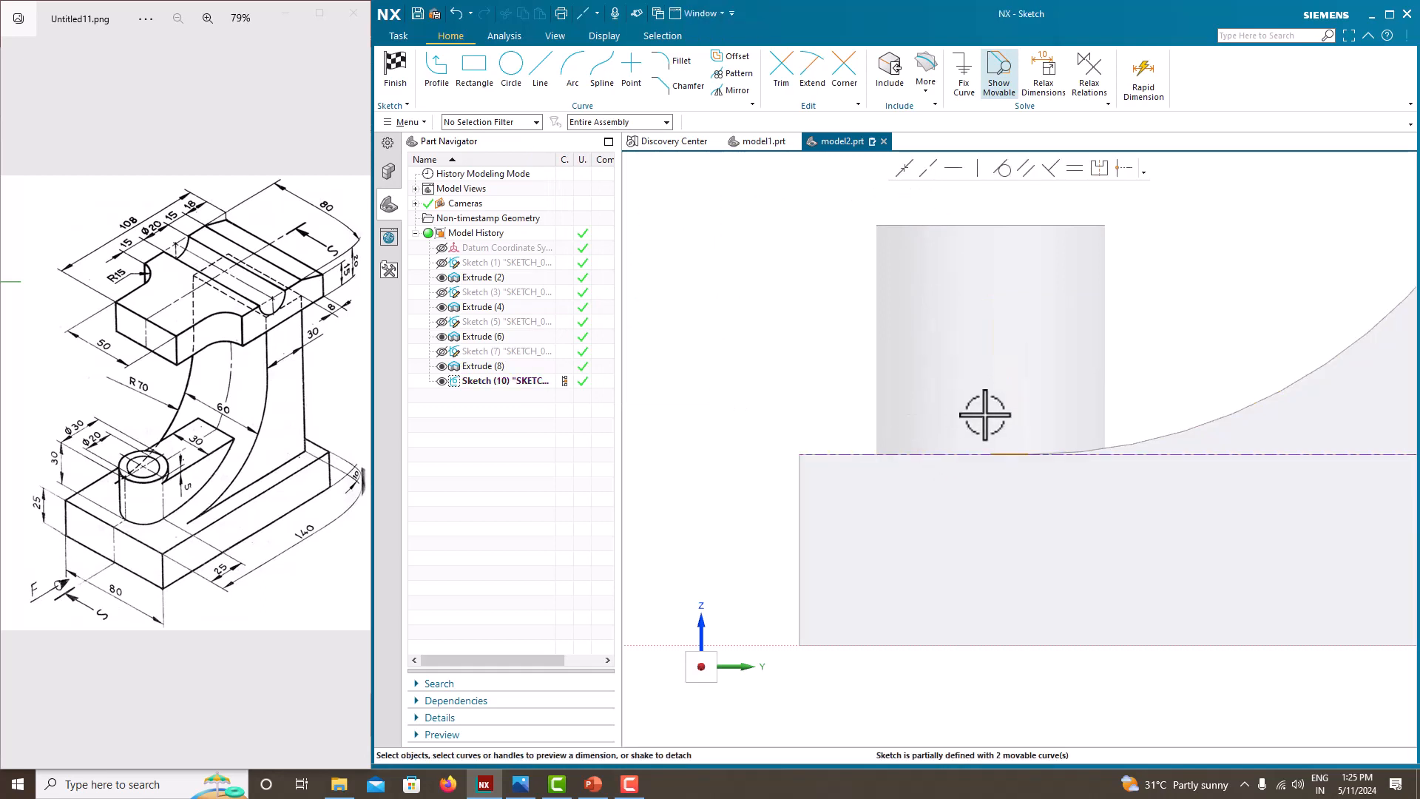
key(ctrl+z)
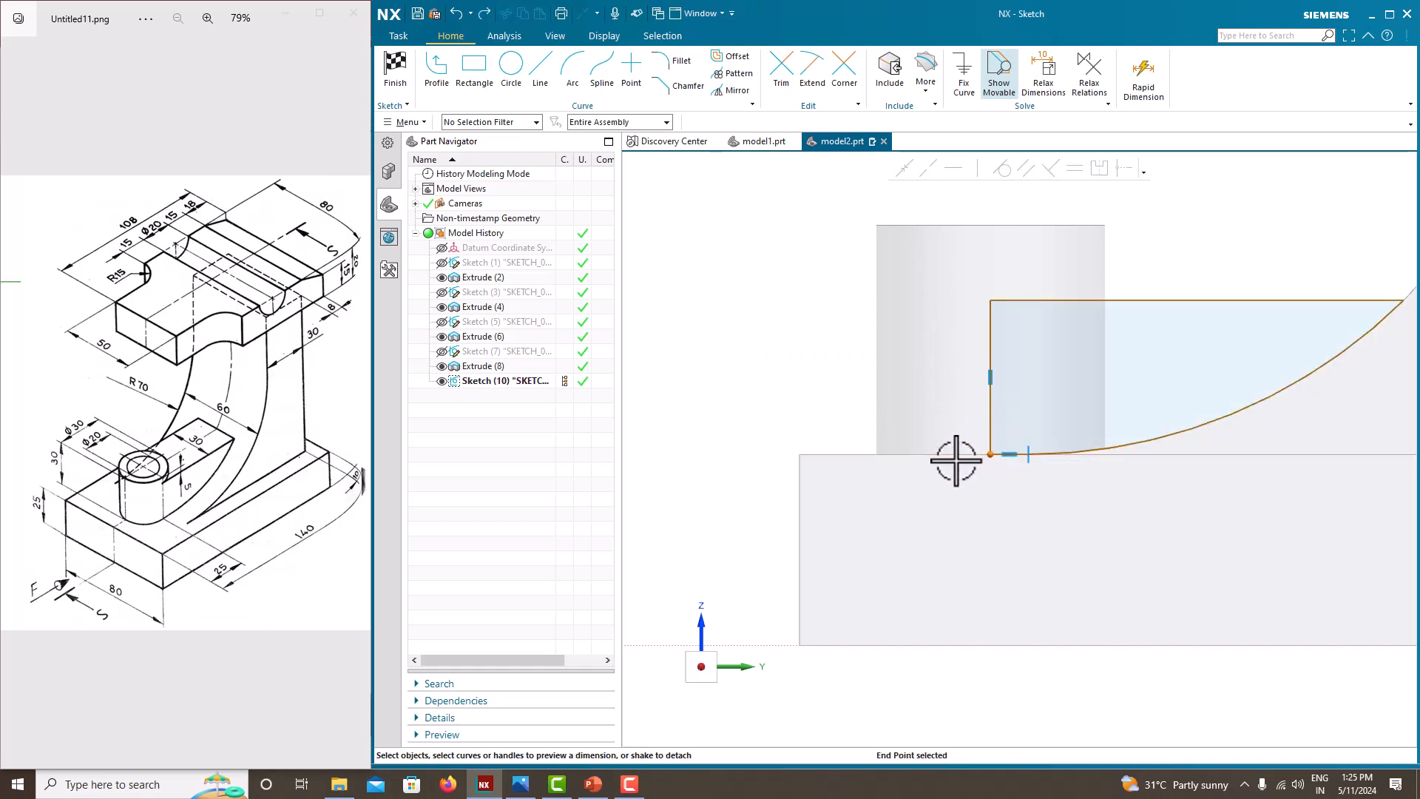
- Constrain the vertical line's lower endpoint onto the base's top edge and dimension the line's height as 25 mm
click(904, 170)
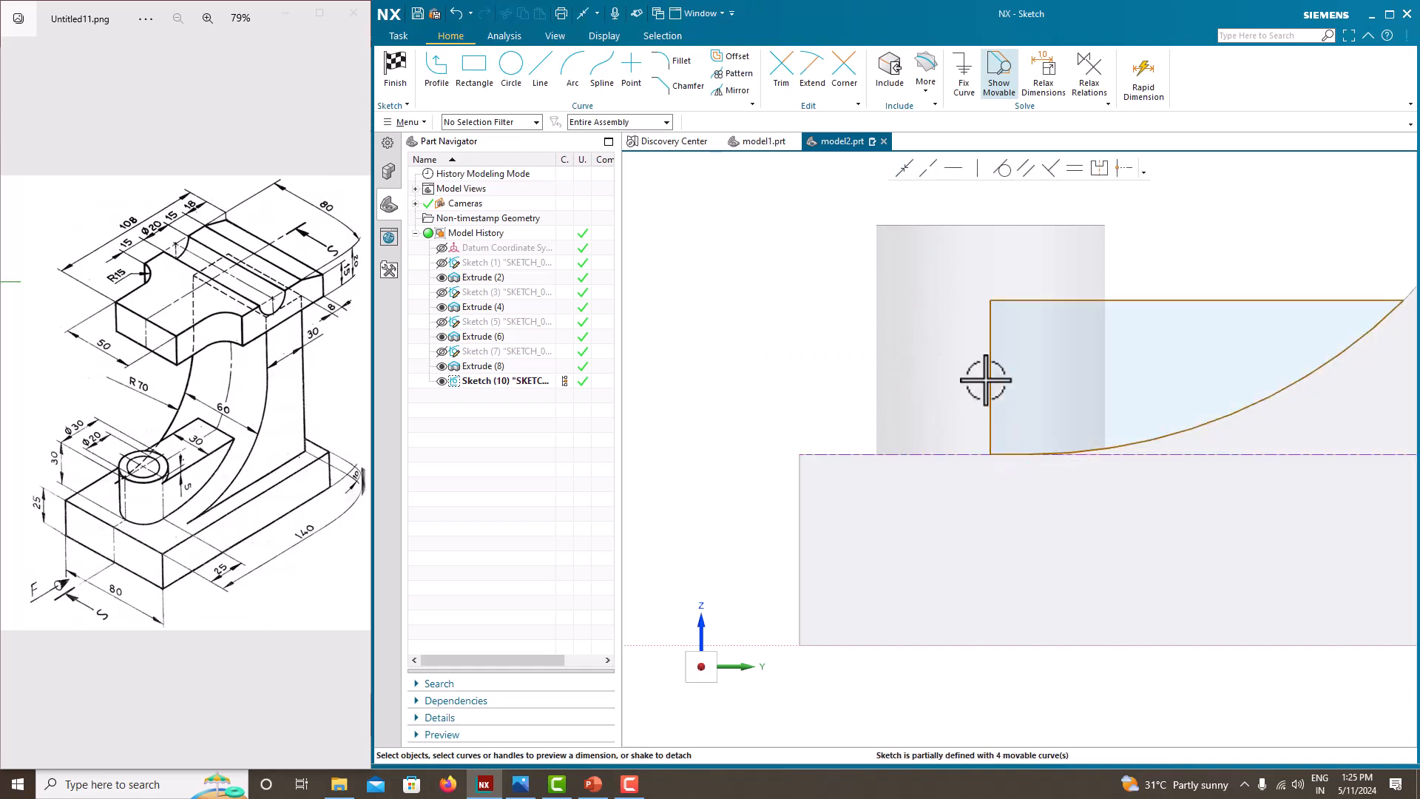
drag(984, 368, 966, 371)
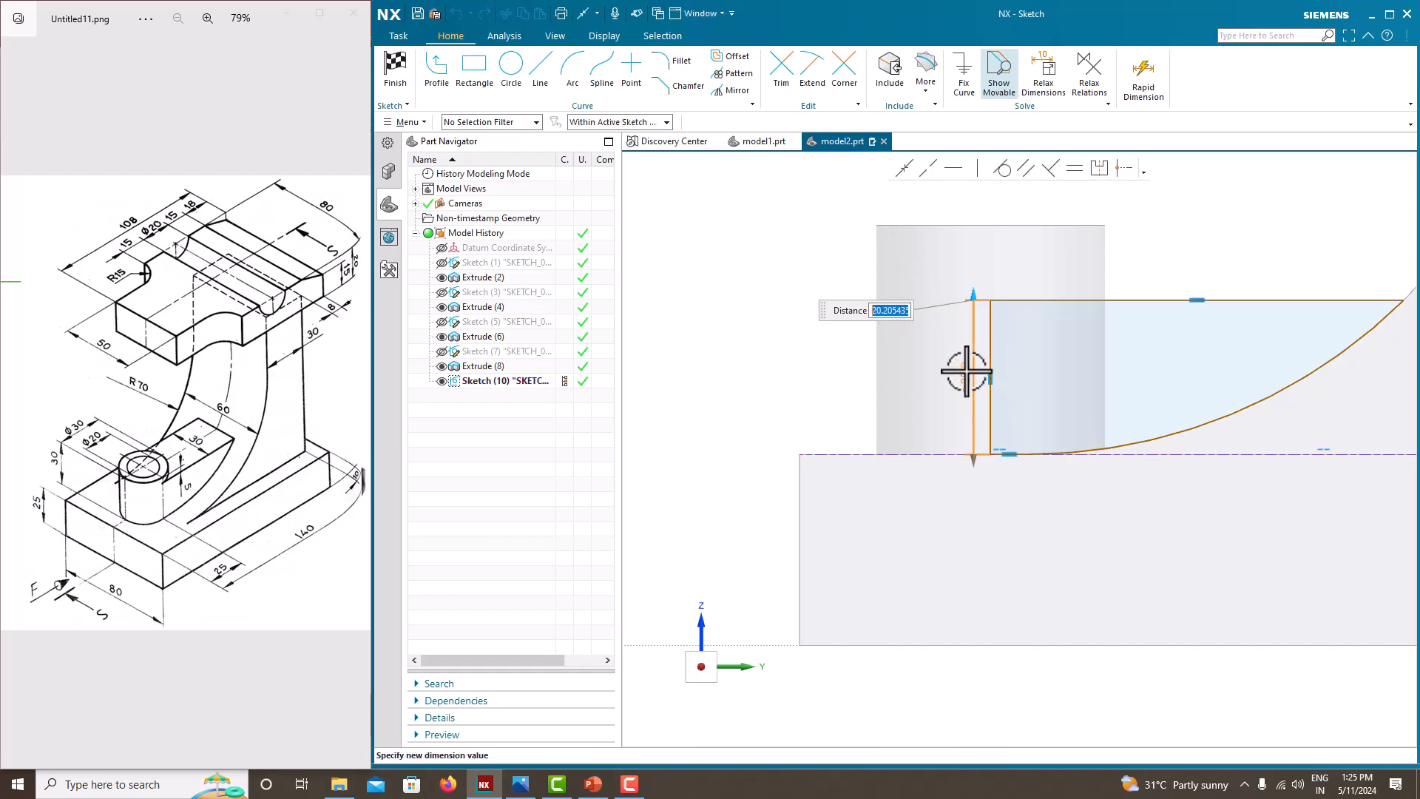
key(Return)
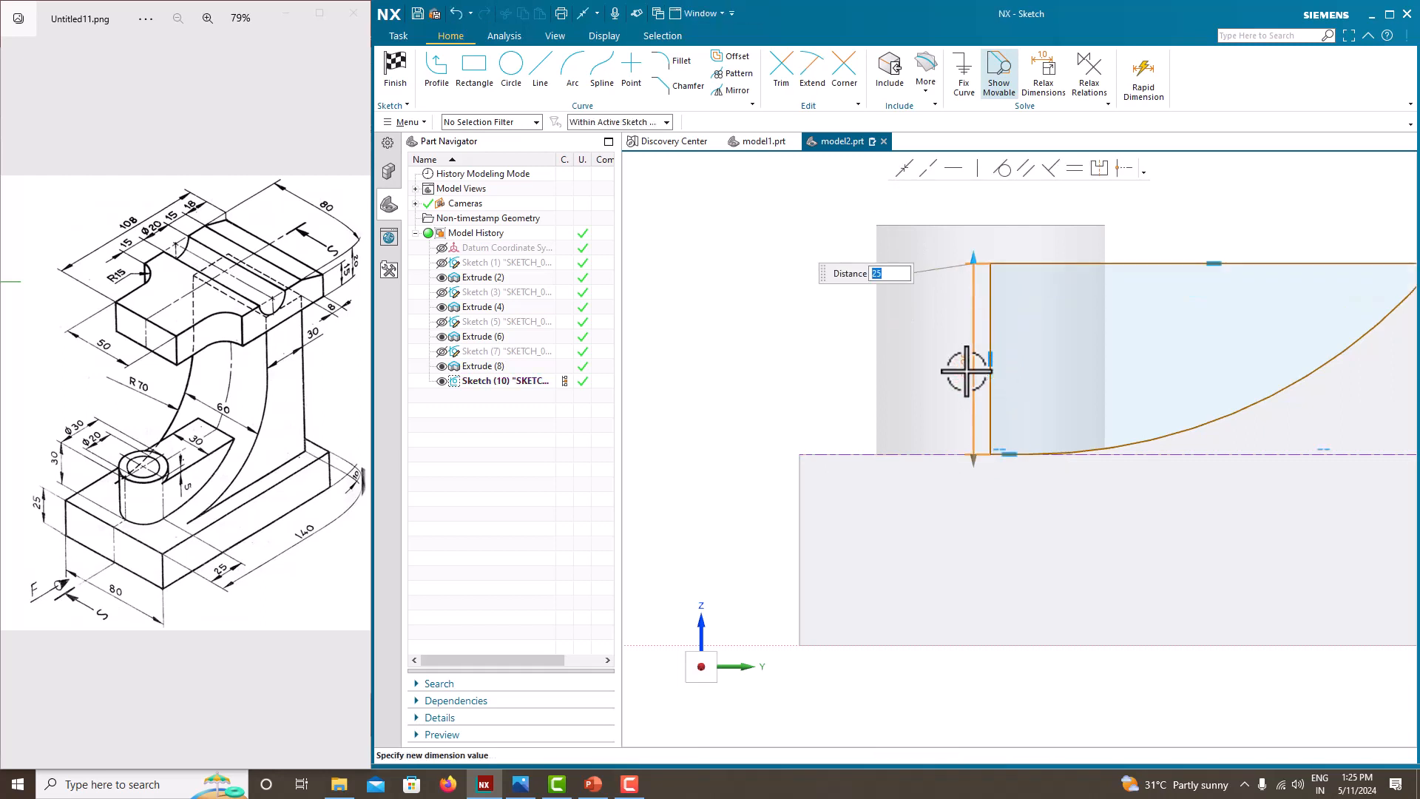
key(Escape)
scroll(748, 389, down, 5)
scroll(872, 358, up, 4)
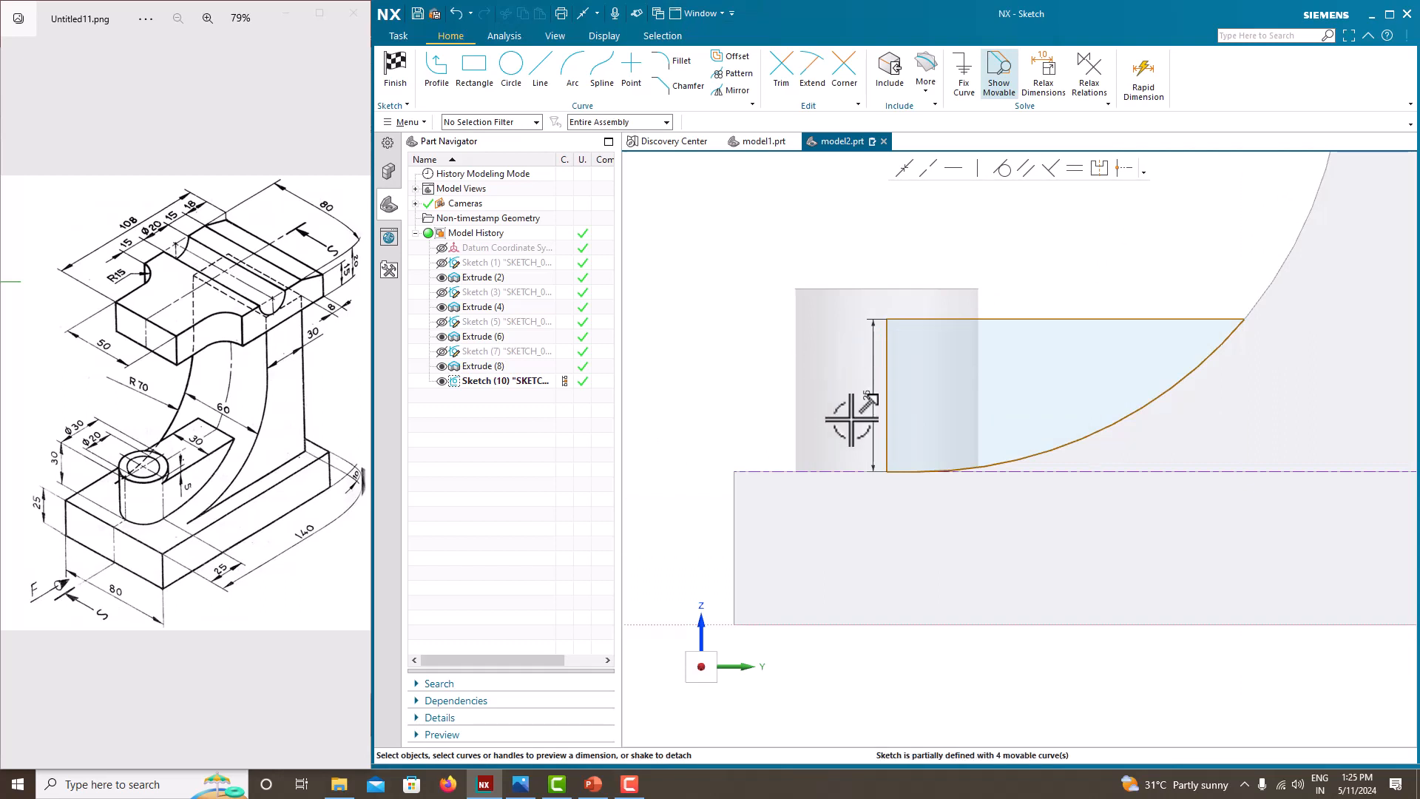
- Finish the sketch and extrude the rib profile with a symmetric width of 30 mm, leaving the Boolean as Inferred
right_click(754, 265)
click(765, 269)
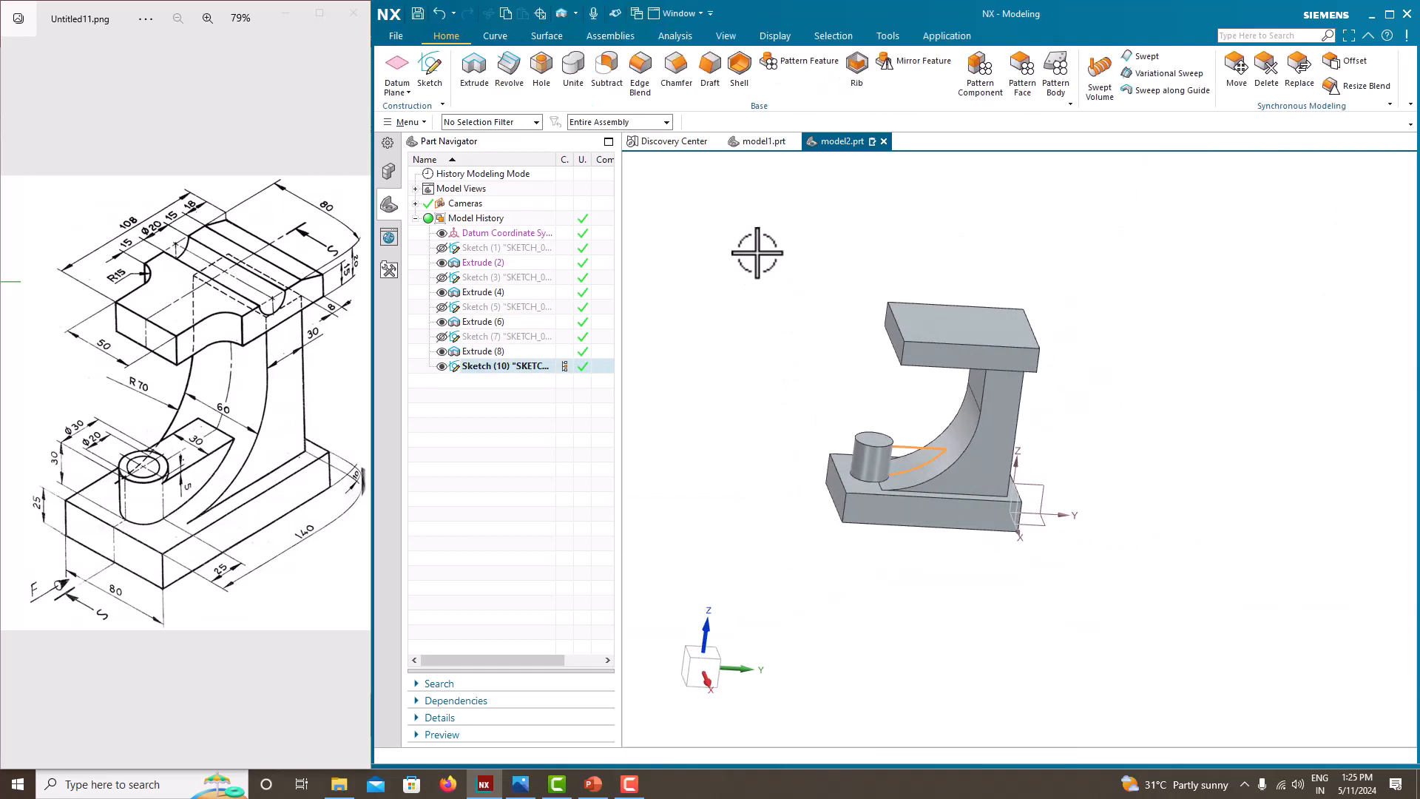
click(479, 94)
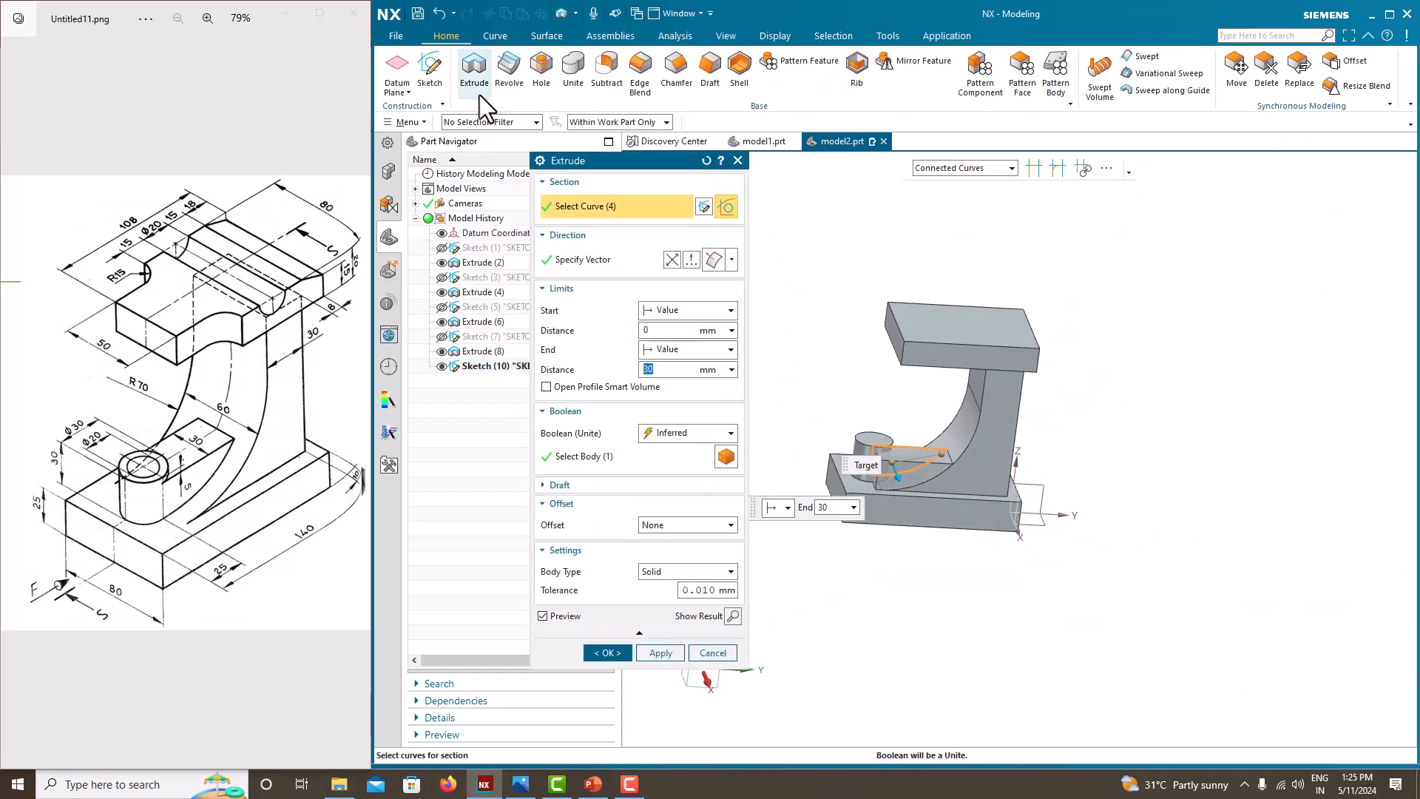
click(675, 349)
click(677, 399)
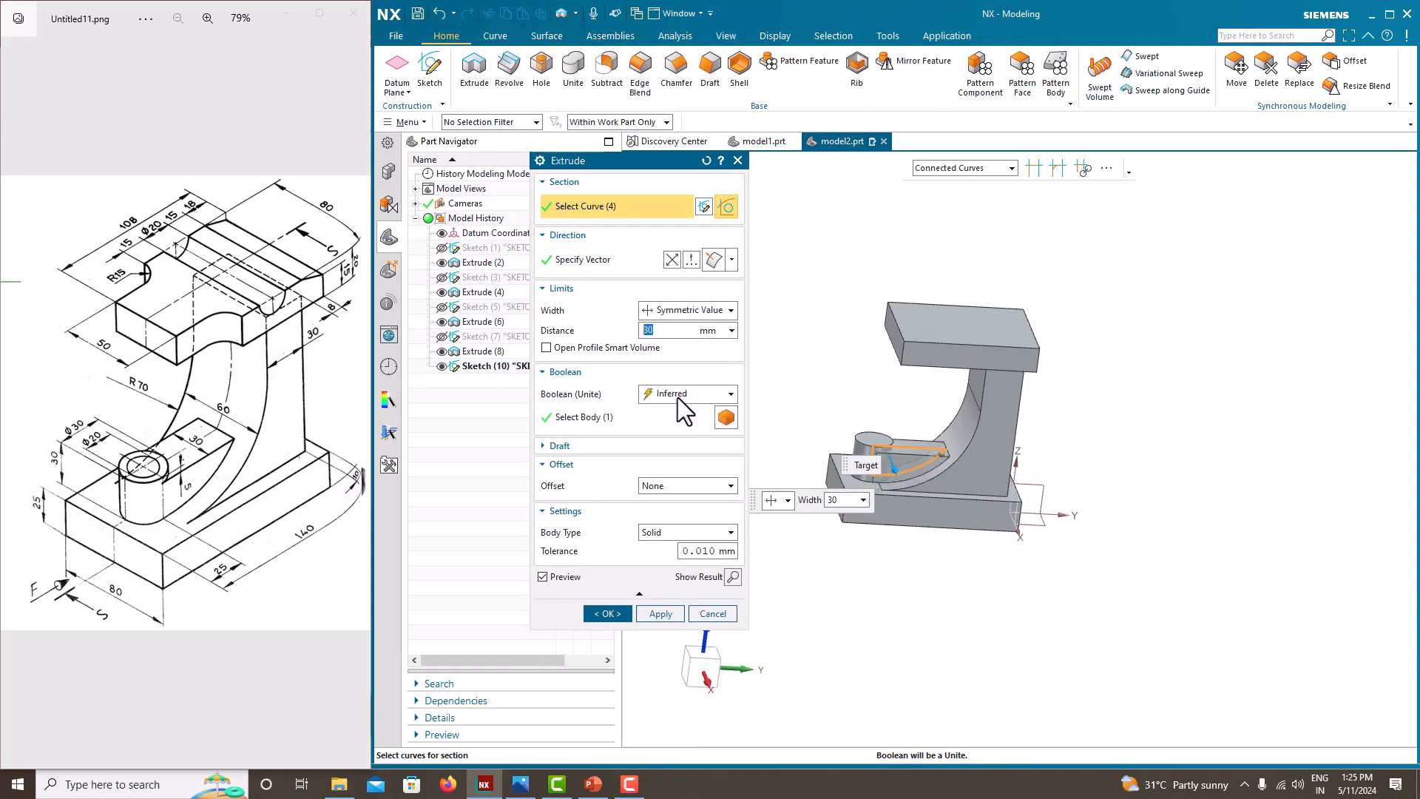
click(619, 610)
- Start a new sketch on the Right principal plane
middle_drag(636, 570, 787, 477)
scroll(906, 464, up, 4)
mouse_move(907, 464)
middle_down()
mouse_move(822, 443)
mouse_move(880, 437)
mouse_move(882, 461)
middle_up()
scroll(920, 454, down, 1)
scroll(881, 461, down, 5)
scroll(856, 427, up, 2)
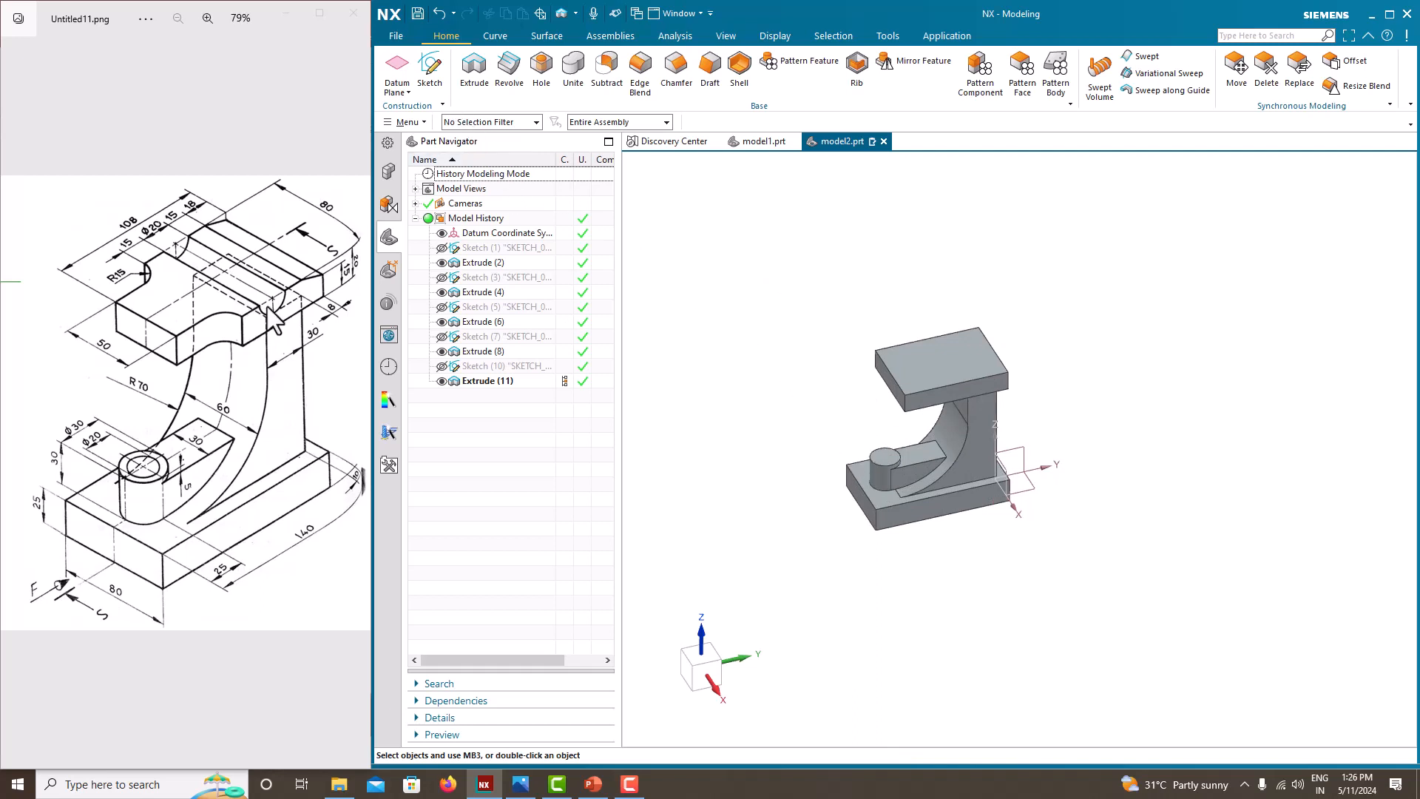
click(439, 71)
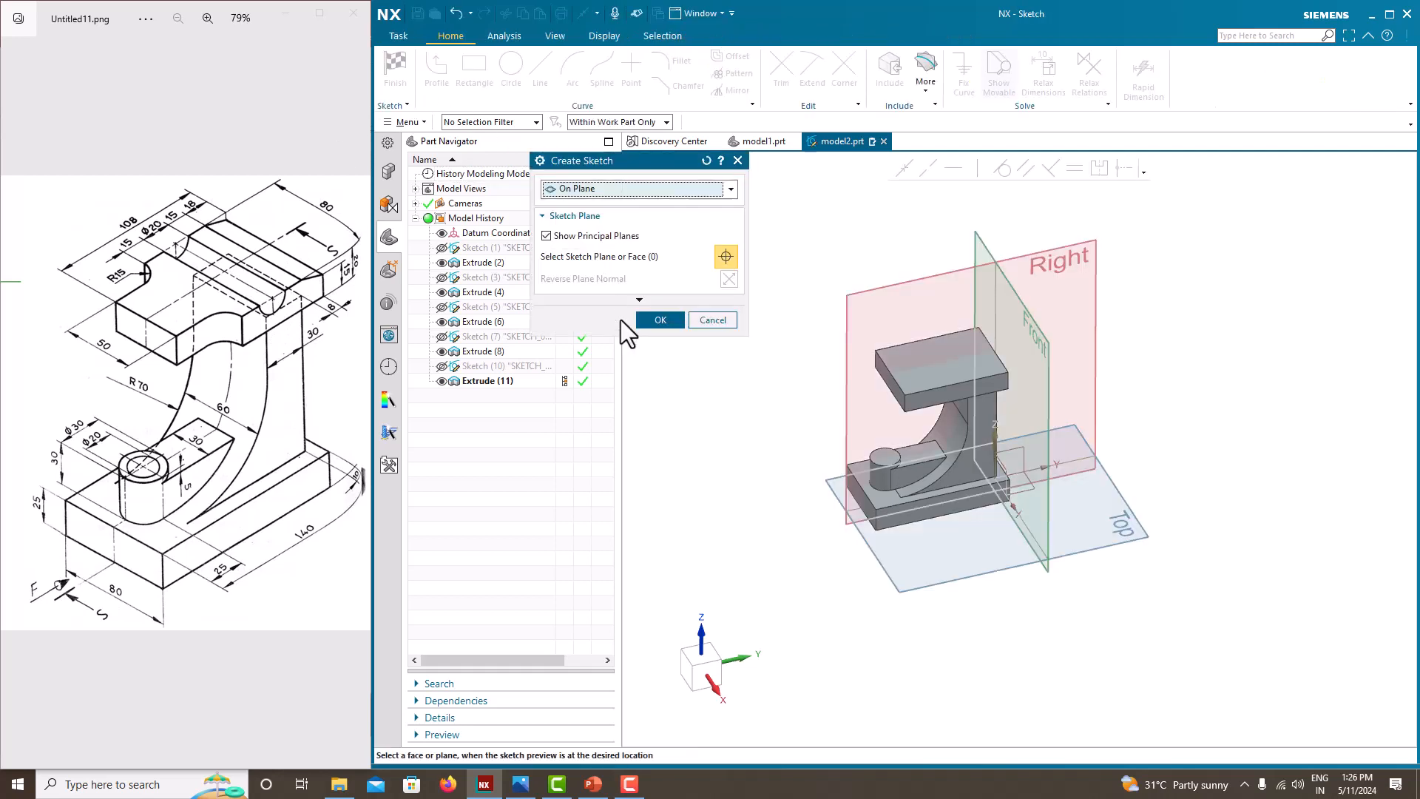
click(1034, 251)
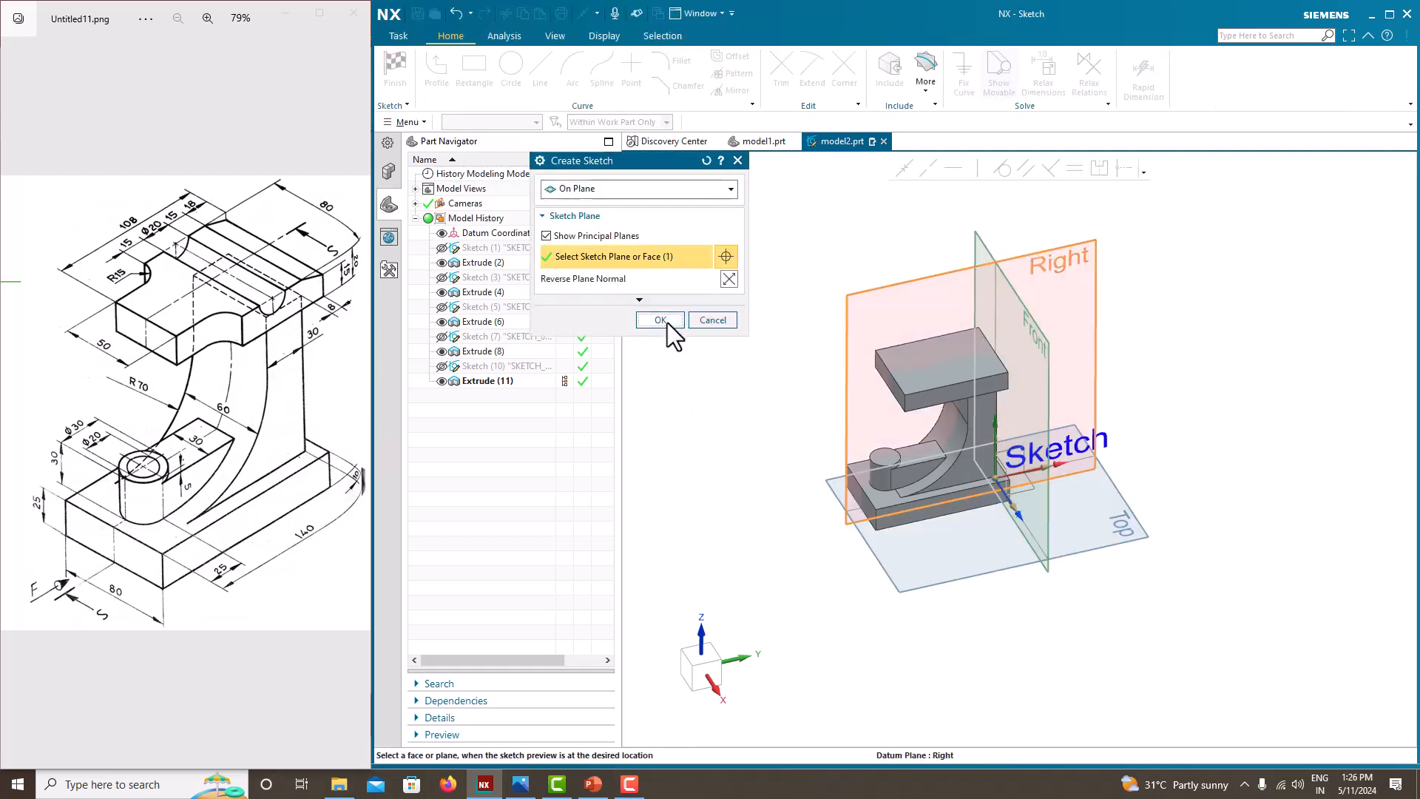
click(666, 321)
scroll(973, 316, up, 5)
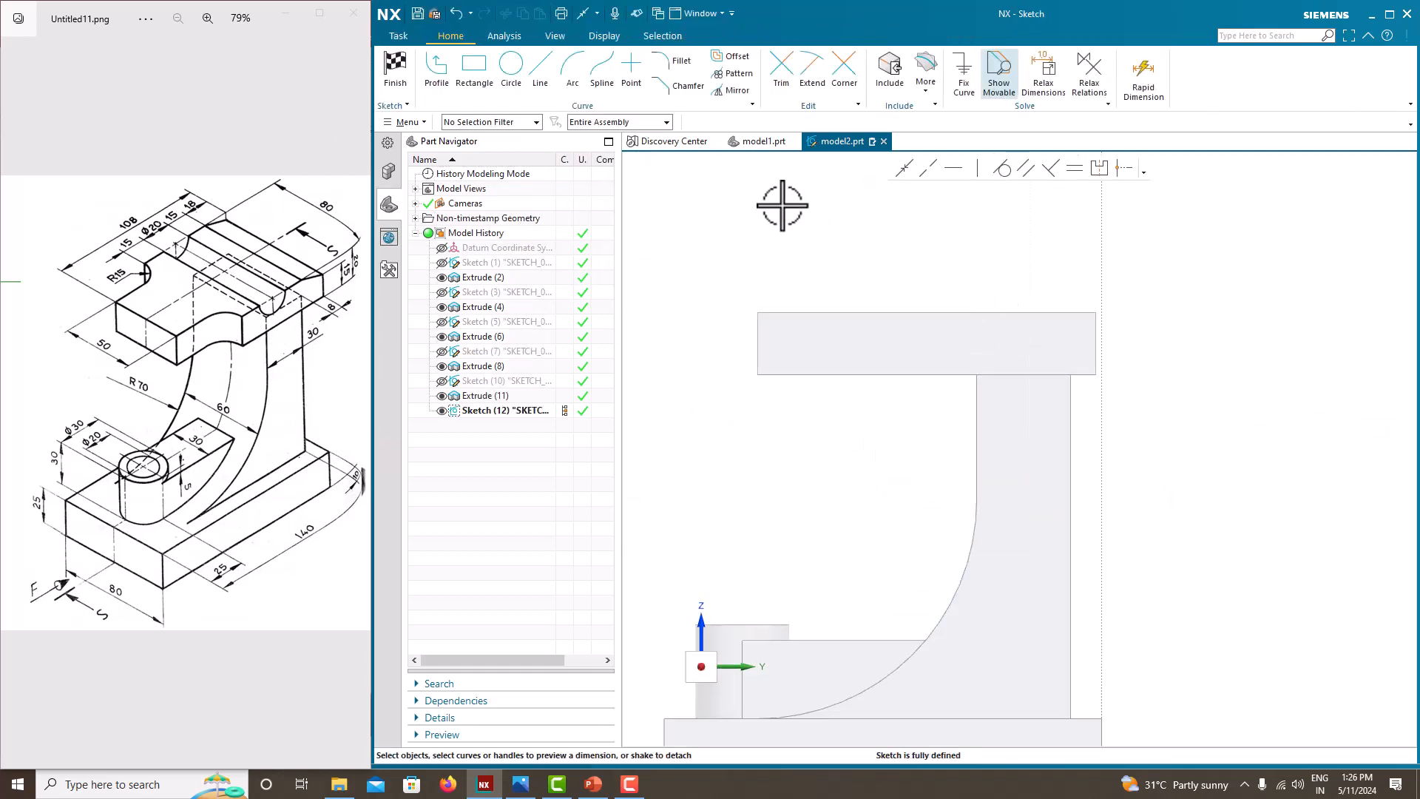
- Sketch a circle about 31.6 mm in diameter, centred on the upper plate's top edge near its middle
click(518, 68)
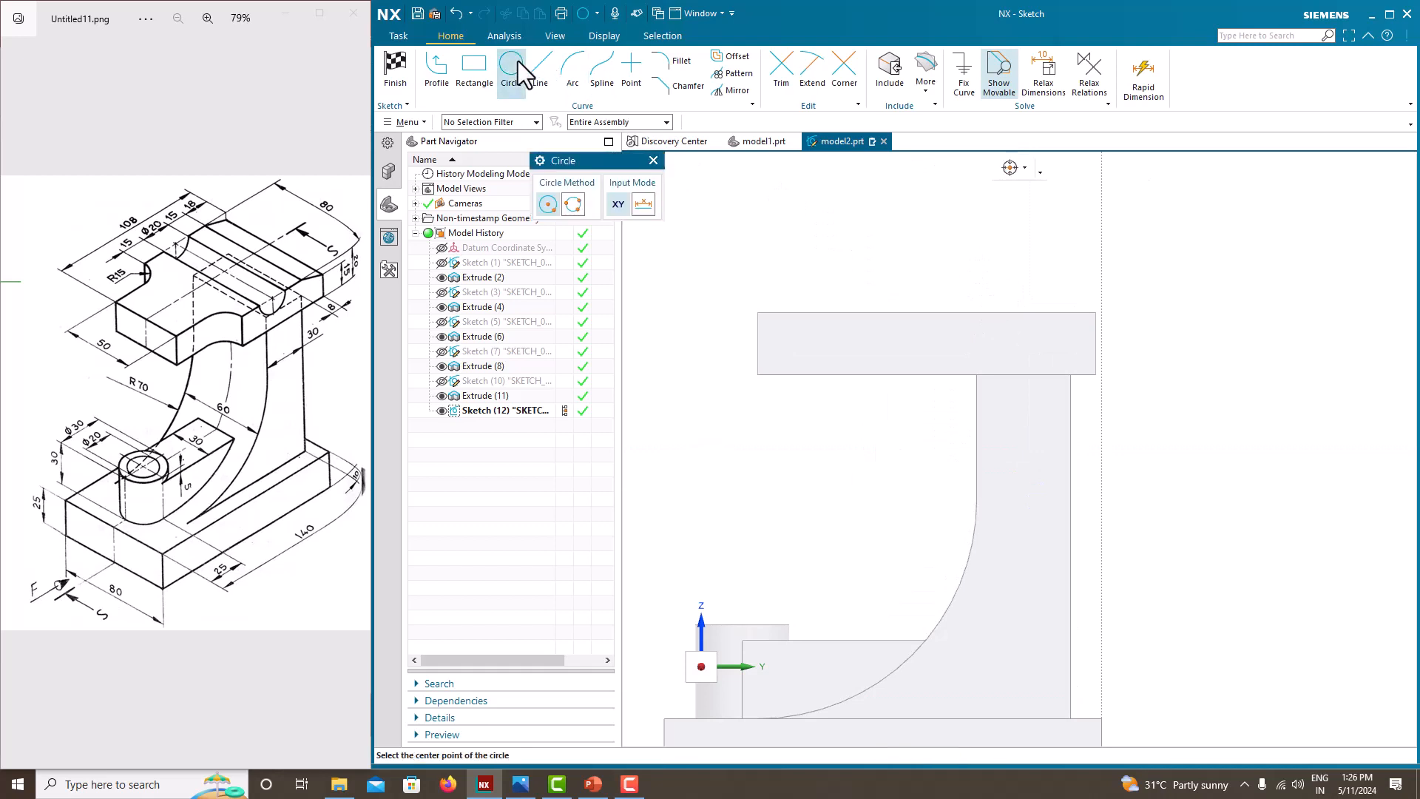
click(940, 312)
click(900, 284)
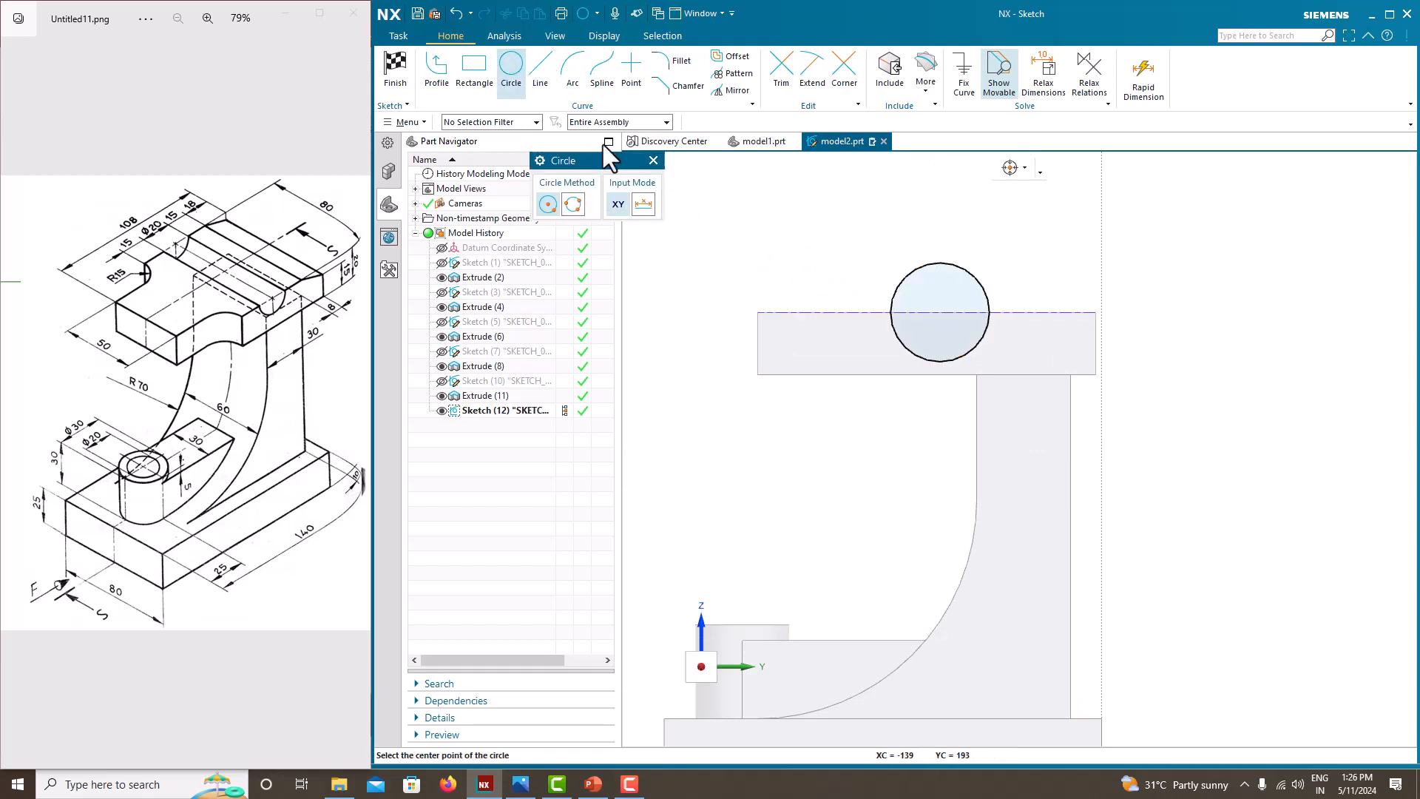
- Sketch a closed triangle with legs of about 13 mm along the top and end edges at the upper plate's right corner
click(438, 68)
scroll(1068, 307, up, 4)
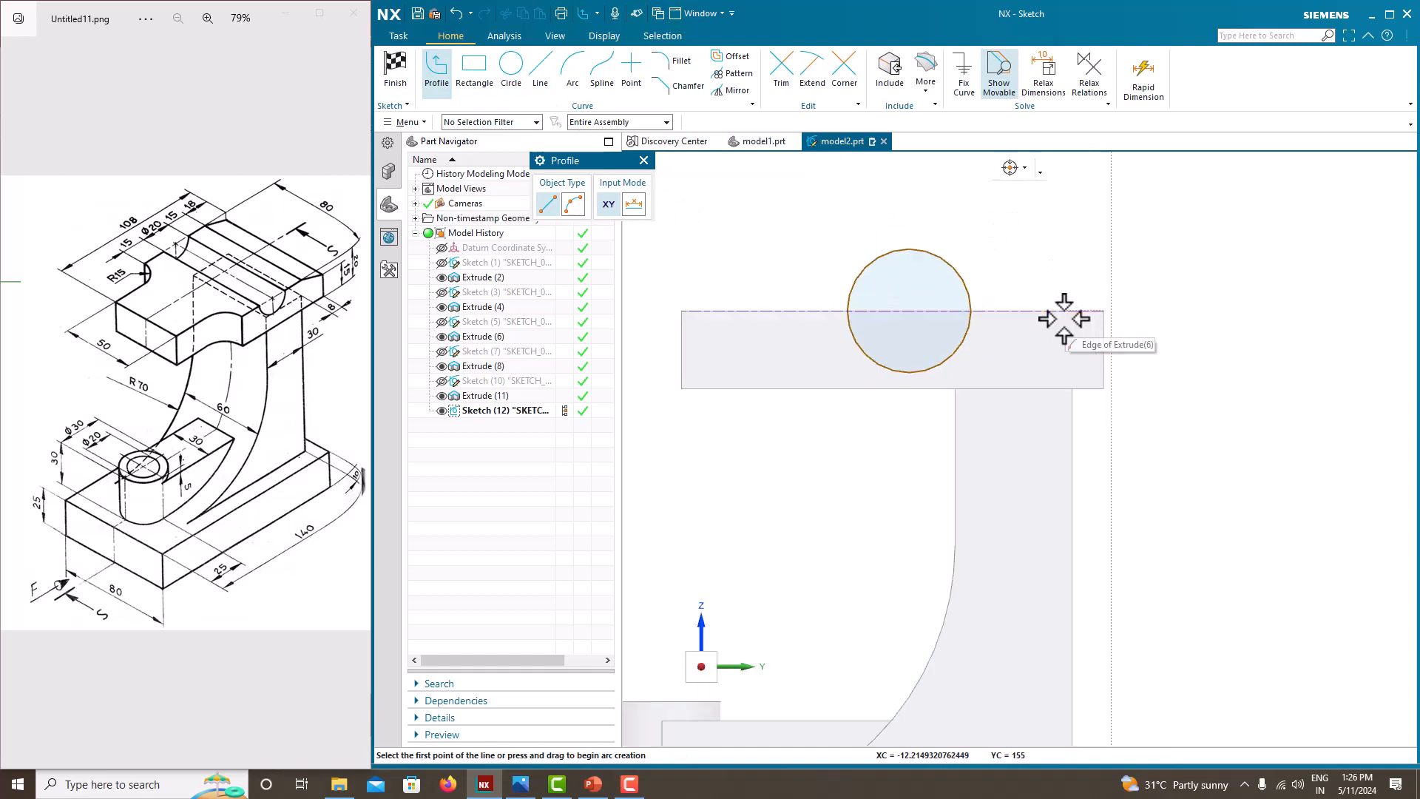
click(1045, 306)
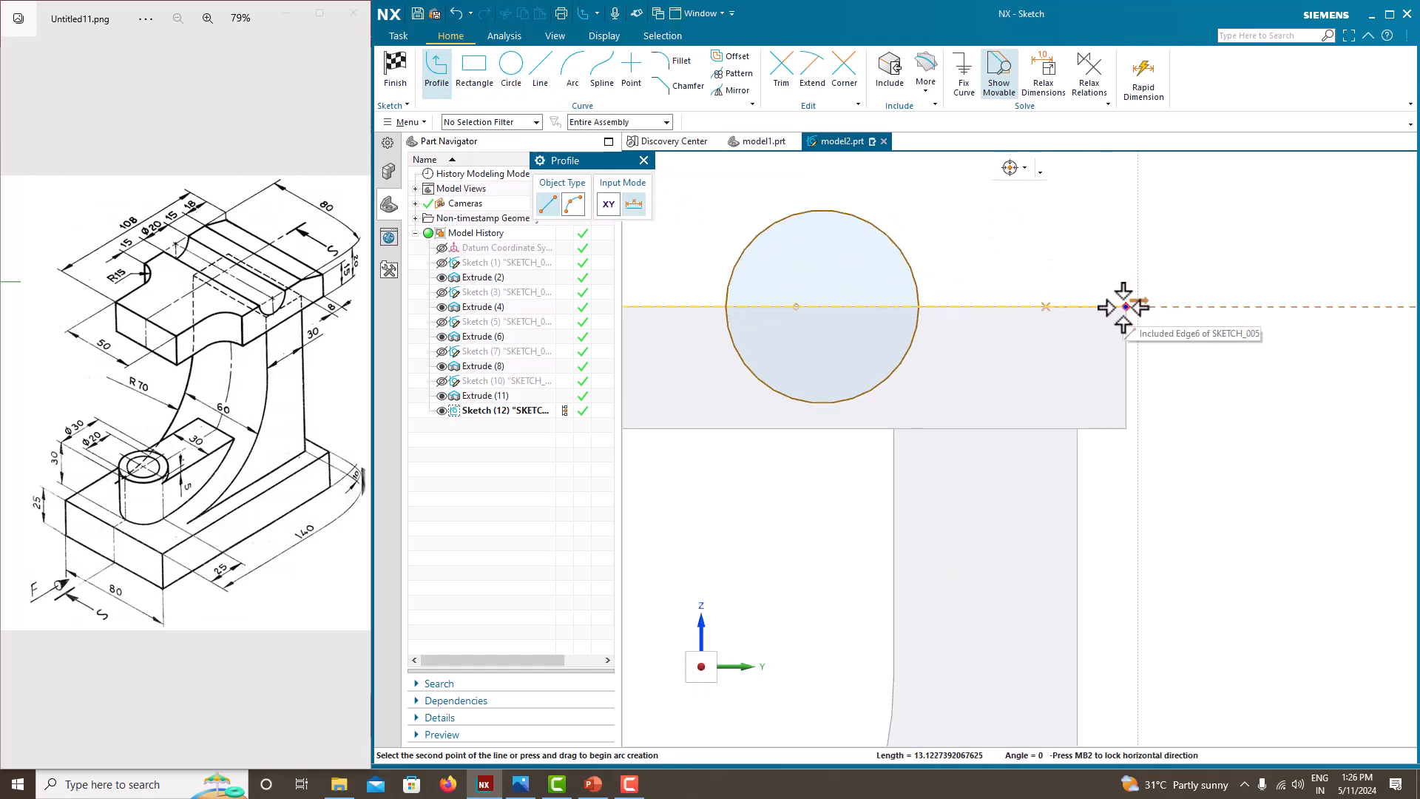
click(1125, 306)
click(1126, 348)
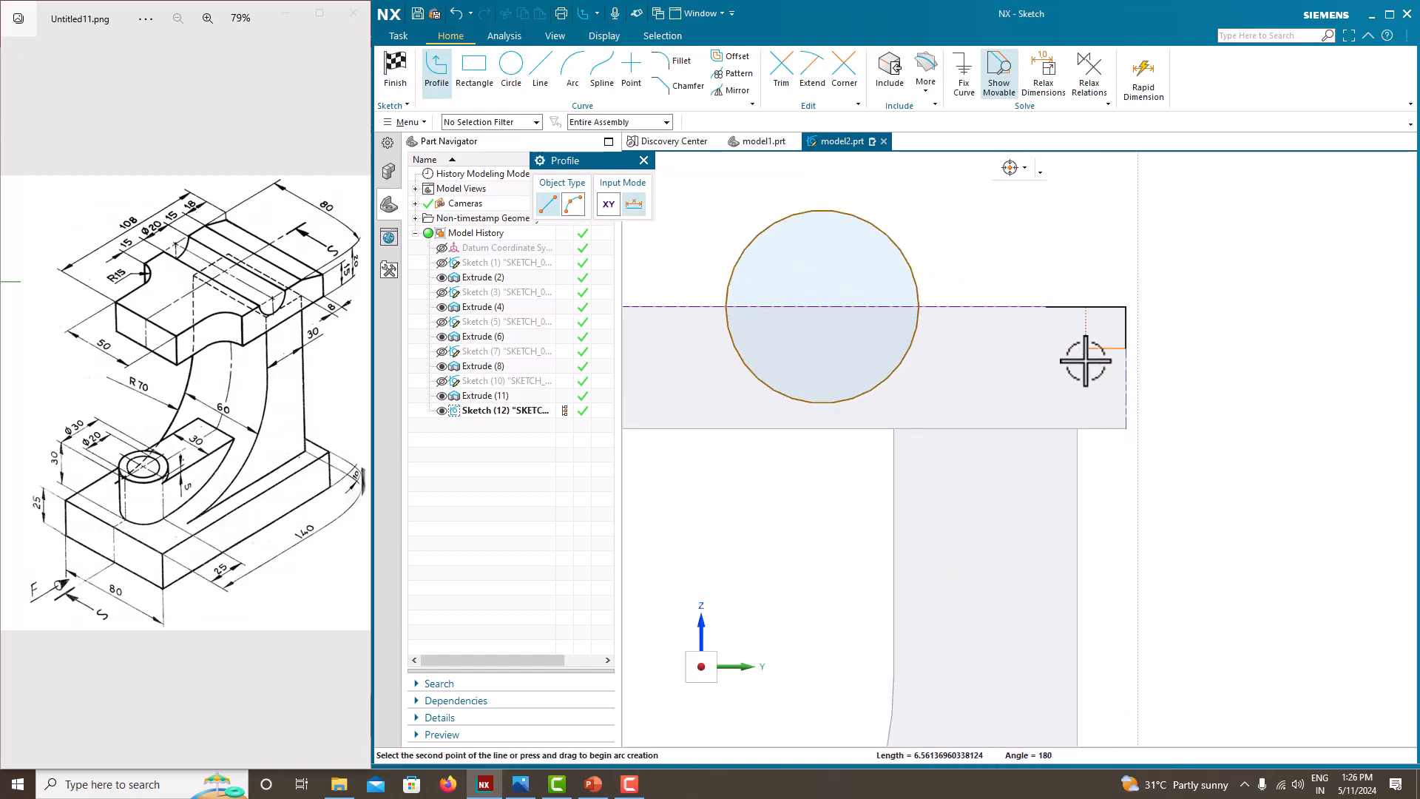
key(ctrl+z)
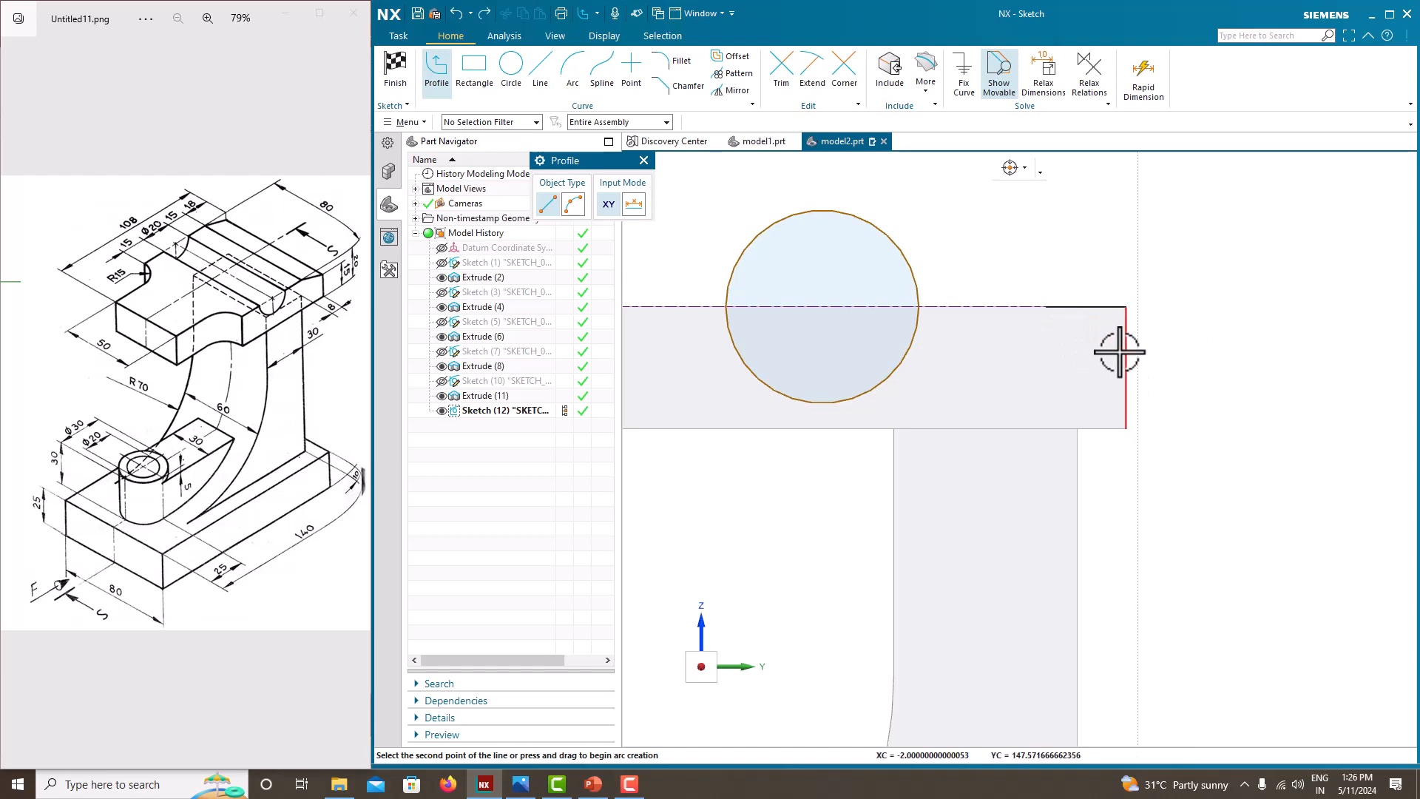
click(1126, 306)
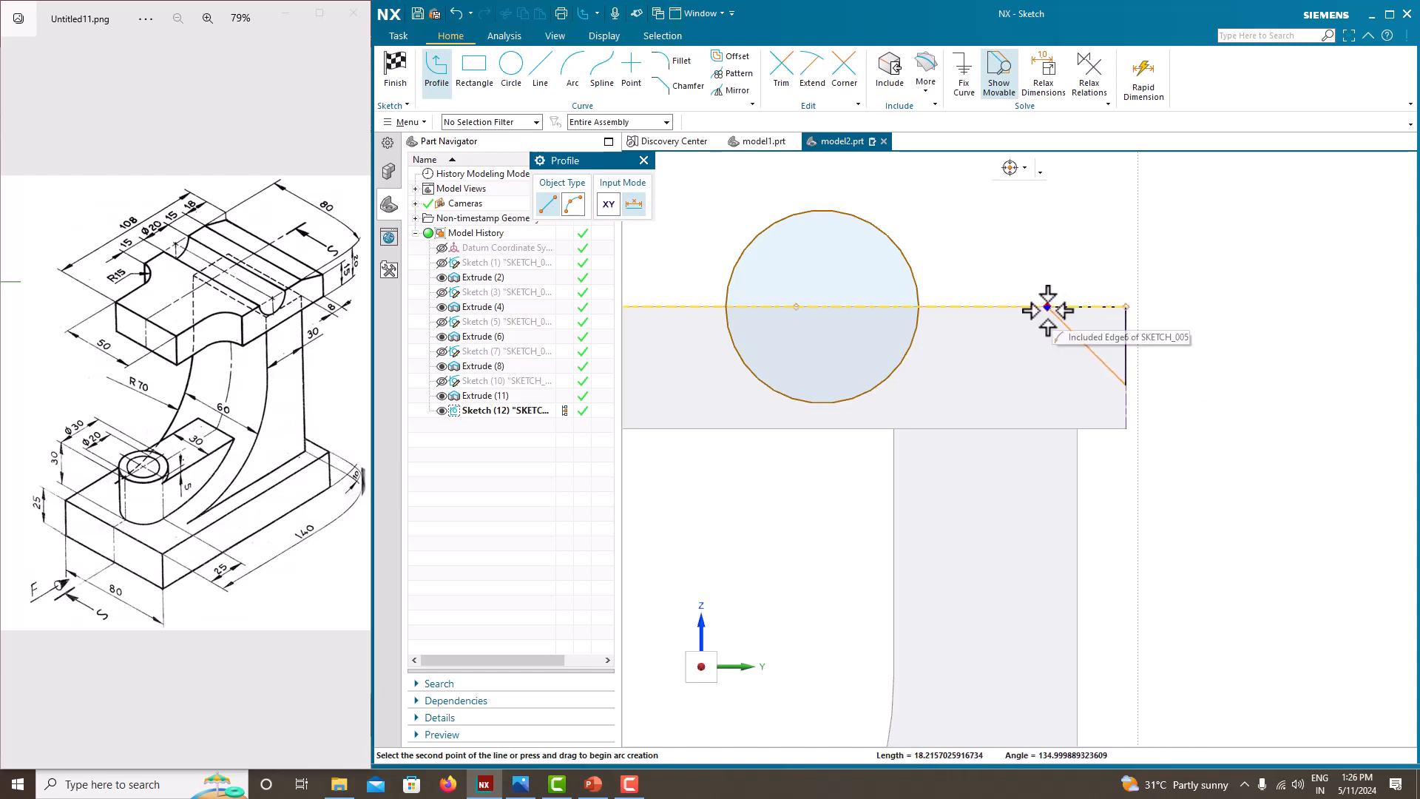
scroll(1046, 308, up, 3)
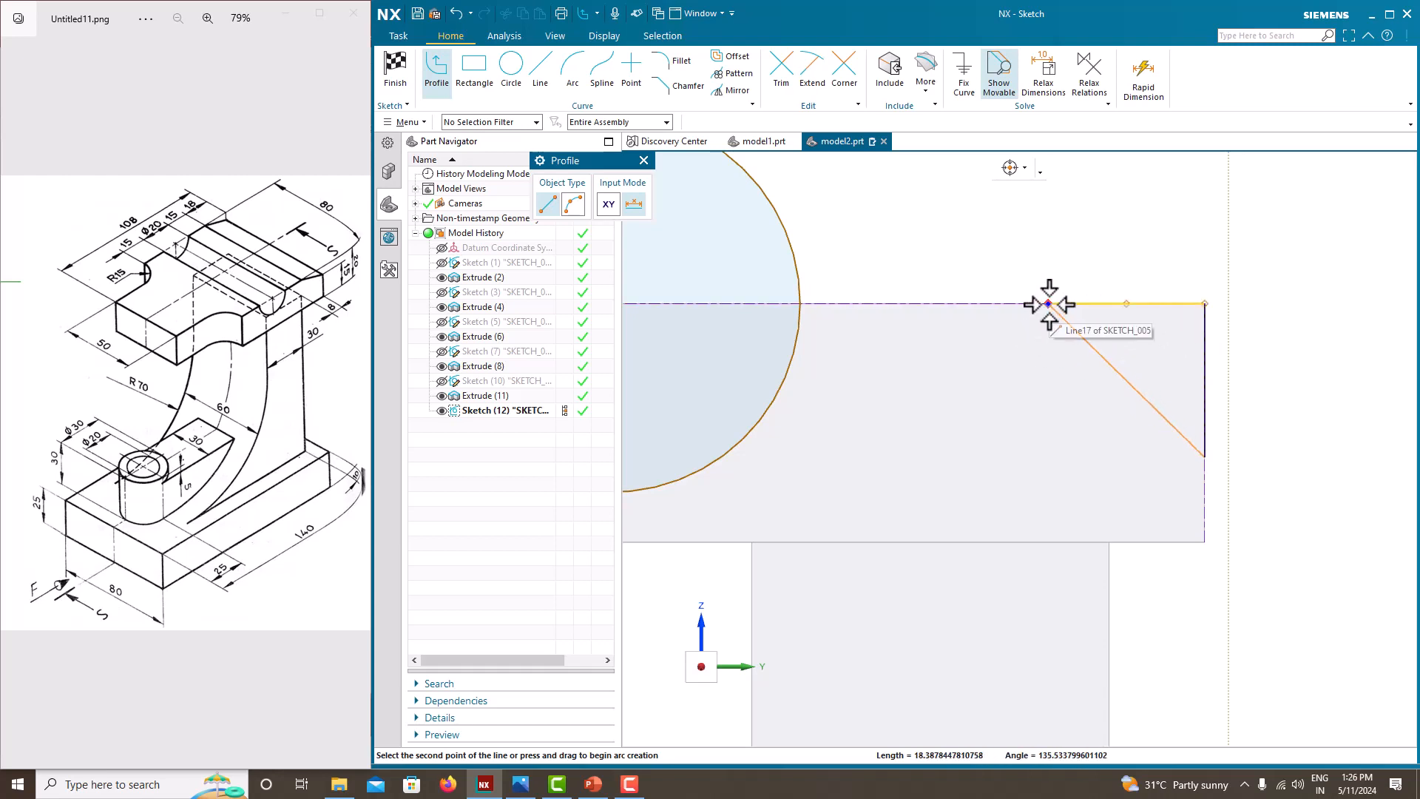
click(1048, 303)
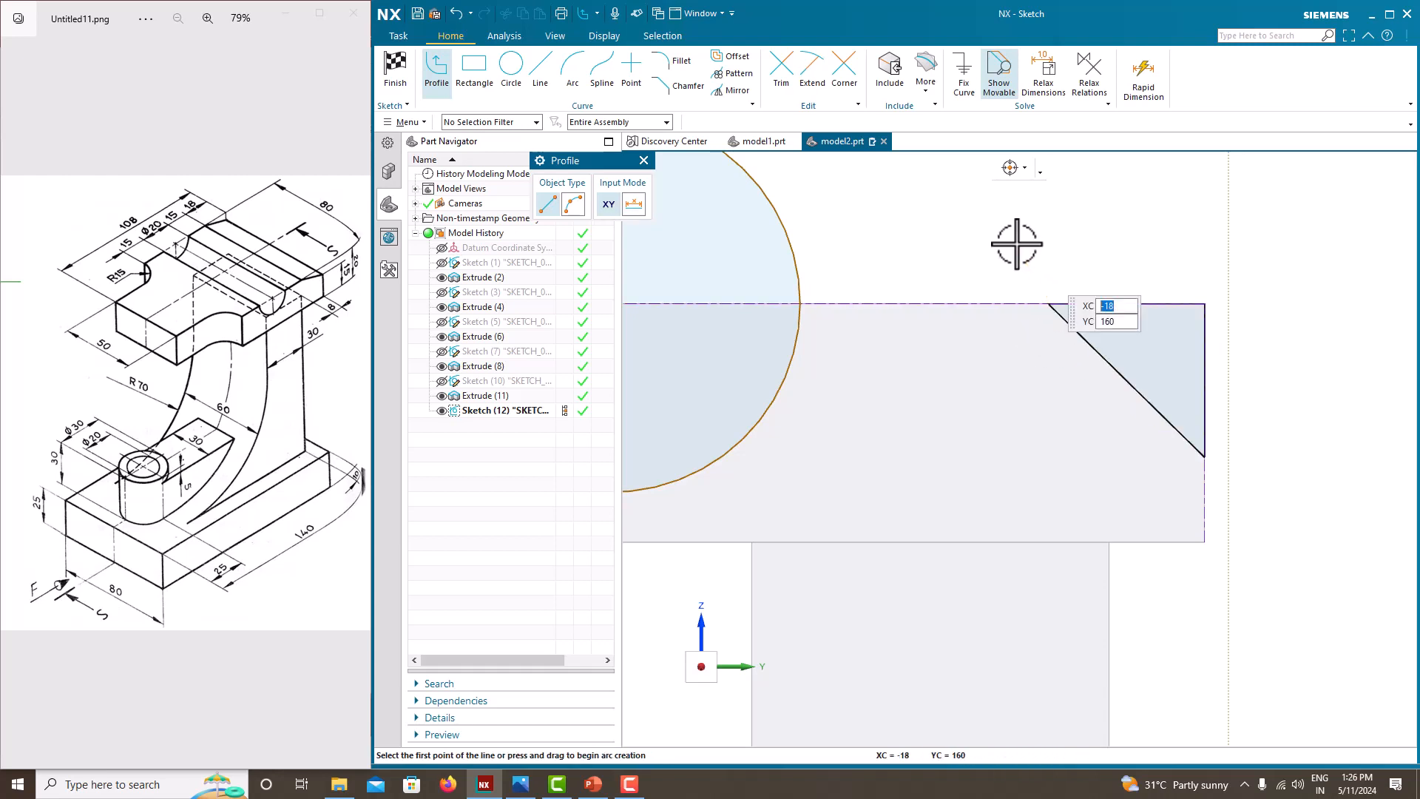
key(Escape)
- Dimension the corner triangle as 18 mm along the plate's top edge and 5 mm down its end edge
scroll(1035, 374, down, 5)
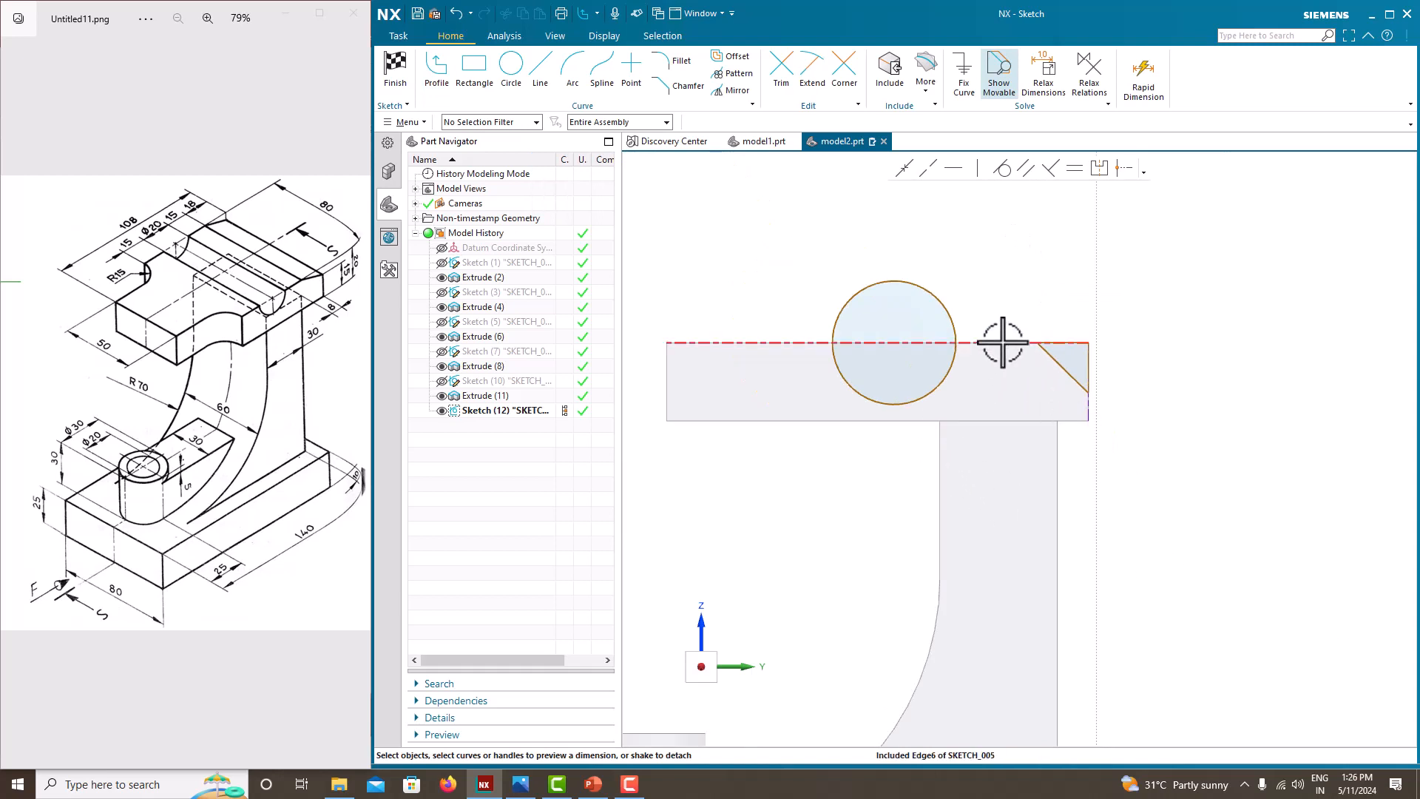
drag(1080, 335, 1065, 323)
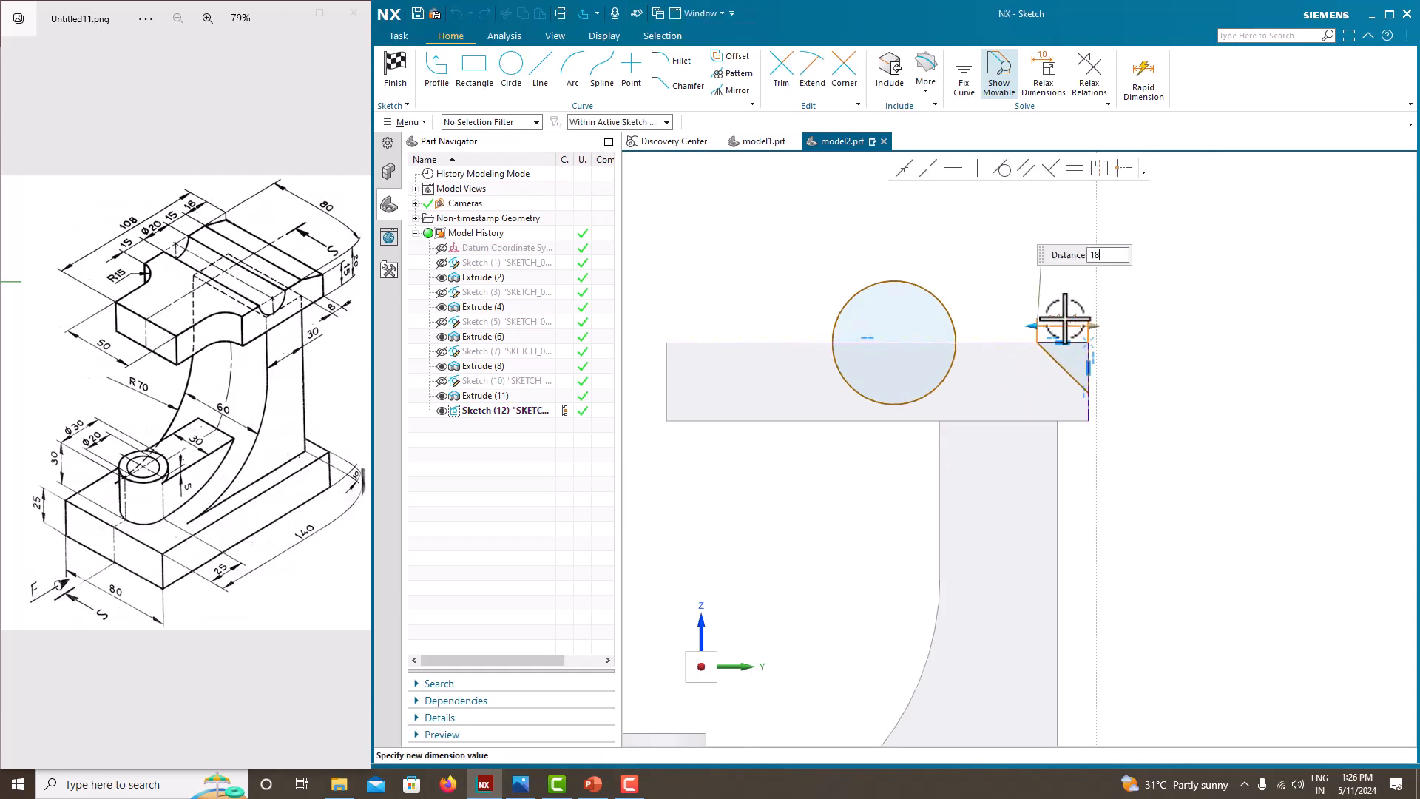
text(18)
key(Return)
scroll(1105, 362, up, 2)
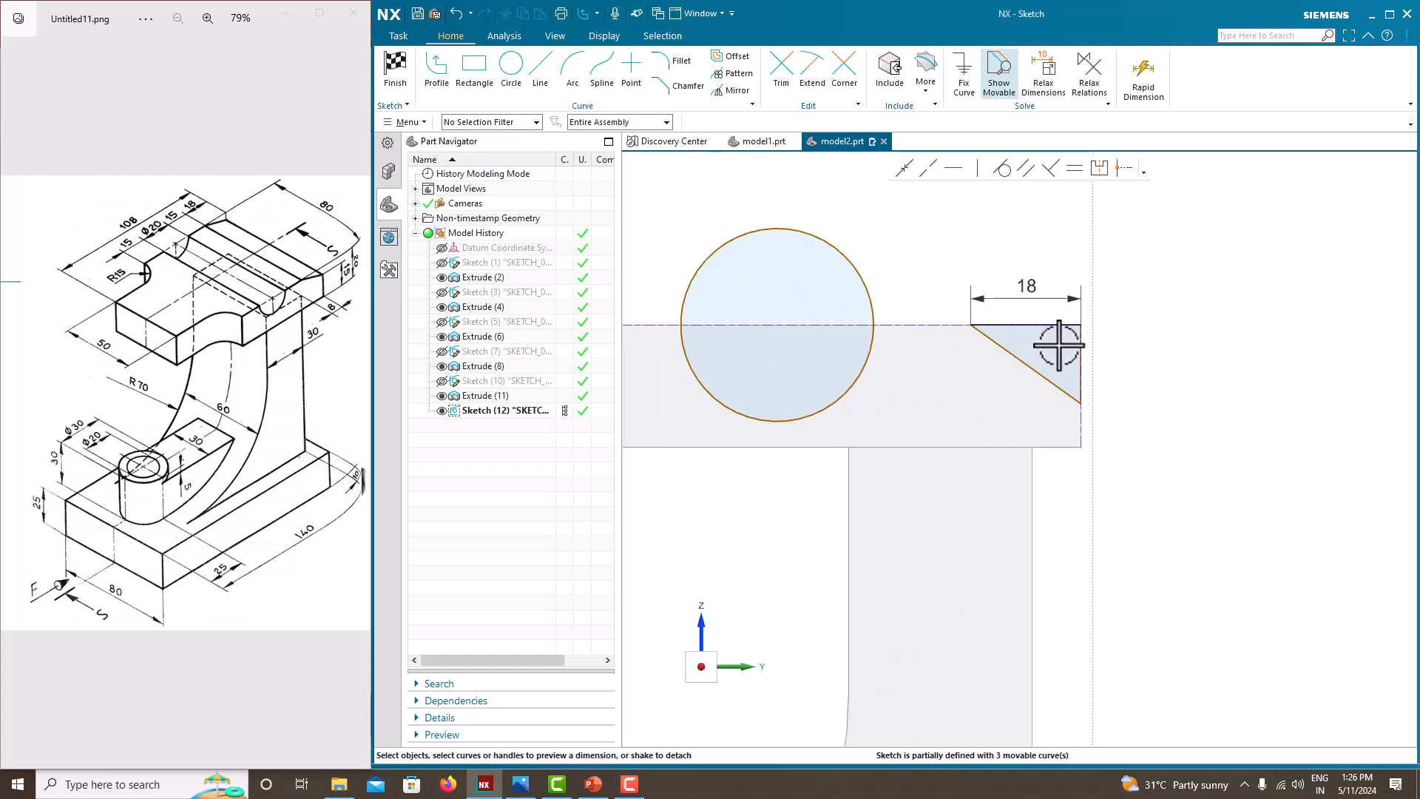
click(1084, 352)
click(1127, 361)
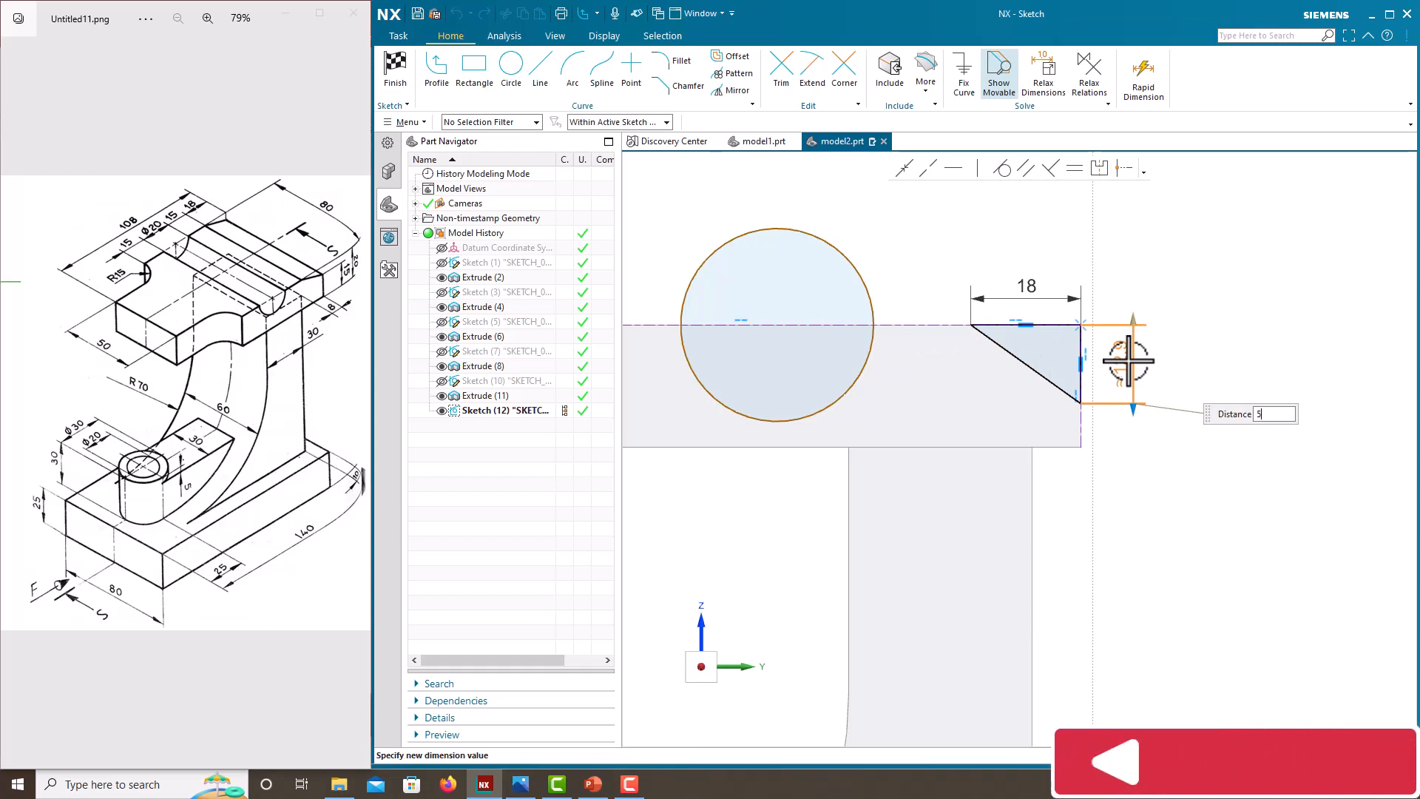
text(5)
key(Return)
key(Escape)
scroll(1014, 434, down, 2)
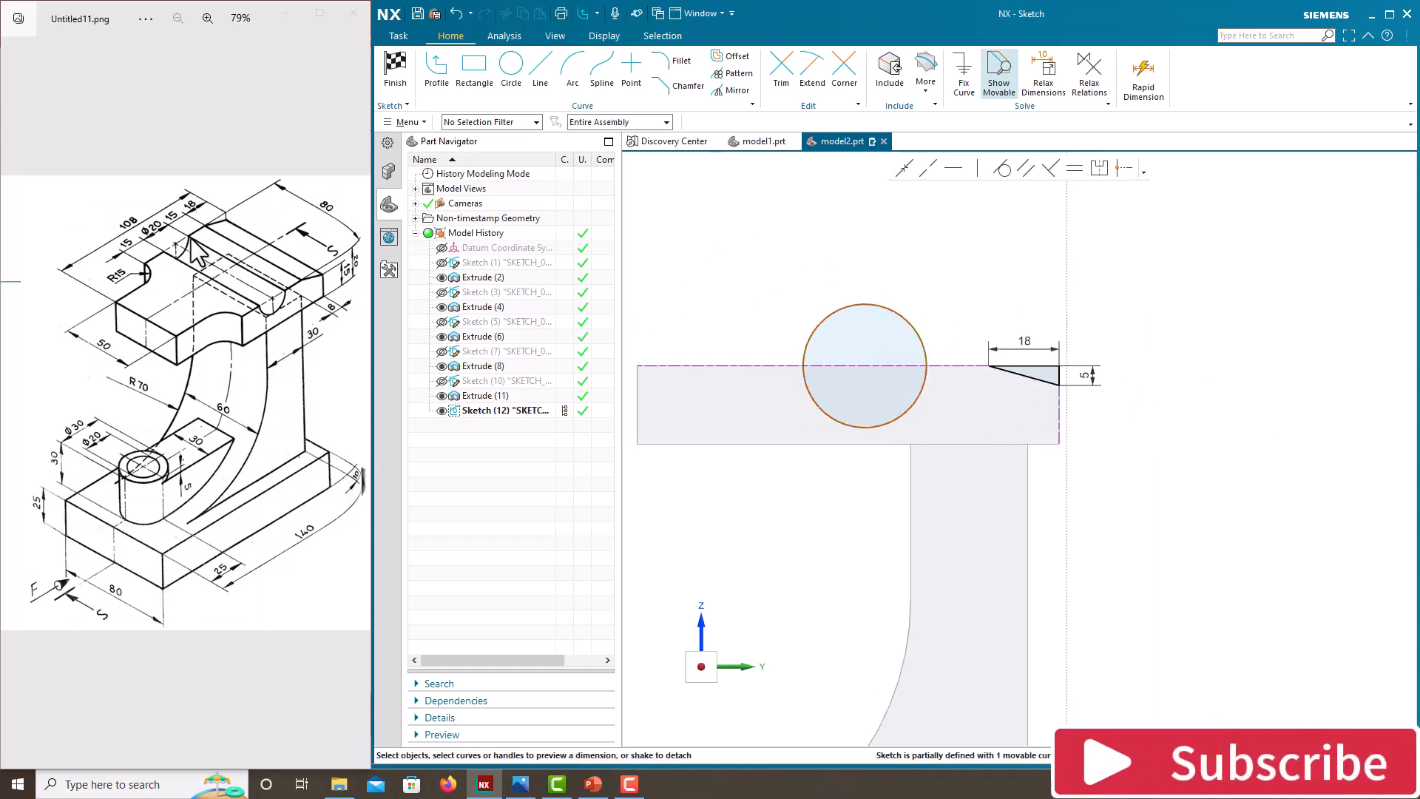
- Dimension the horizontal gap between the circle's near side and the triangle's inner vertex as 15 mm
click(910, 329)
scroll(983, 363, up, 2)
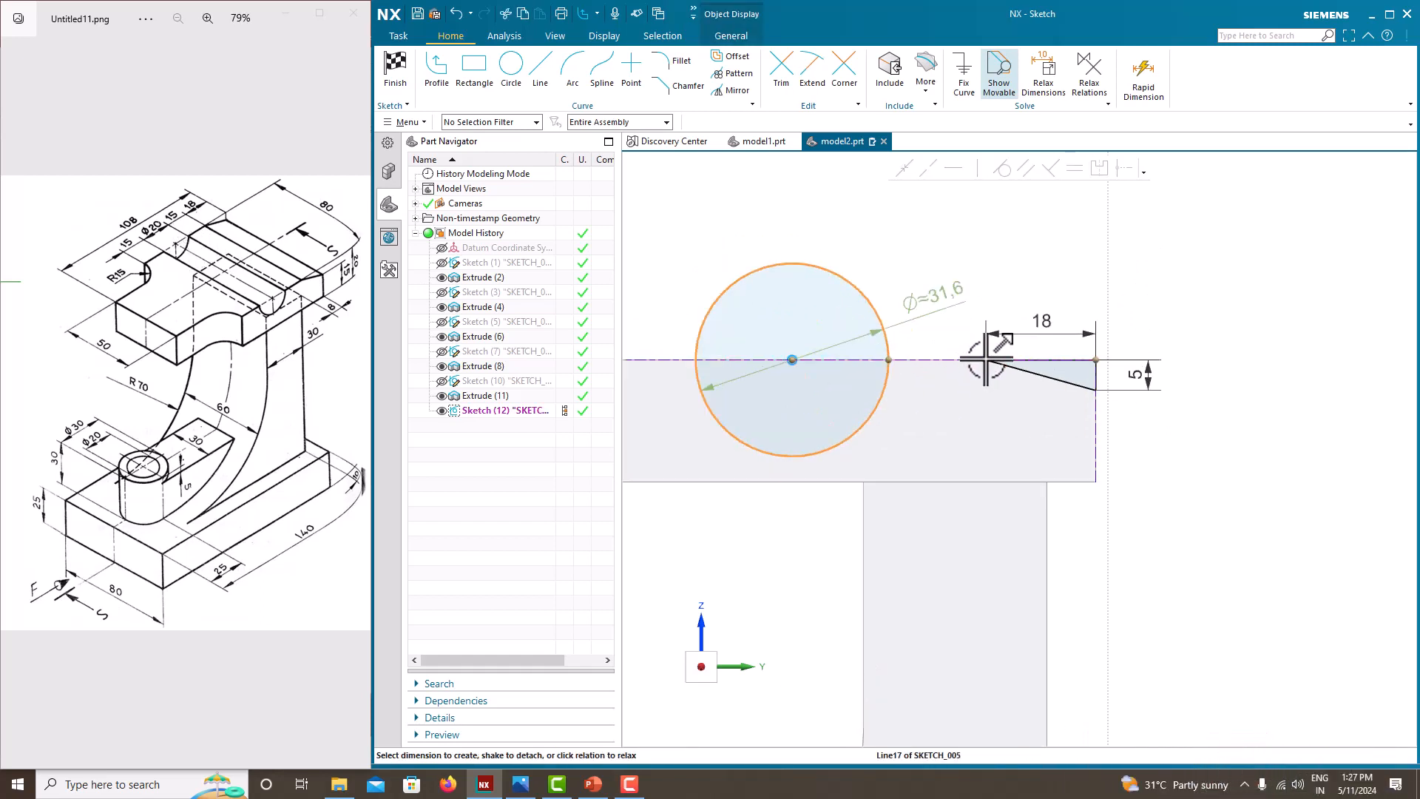
click(985, 360)
click(941, 400)
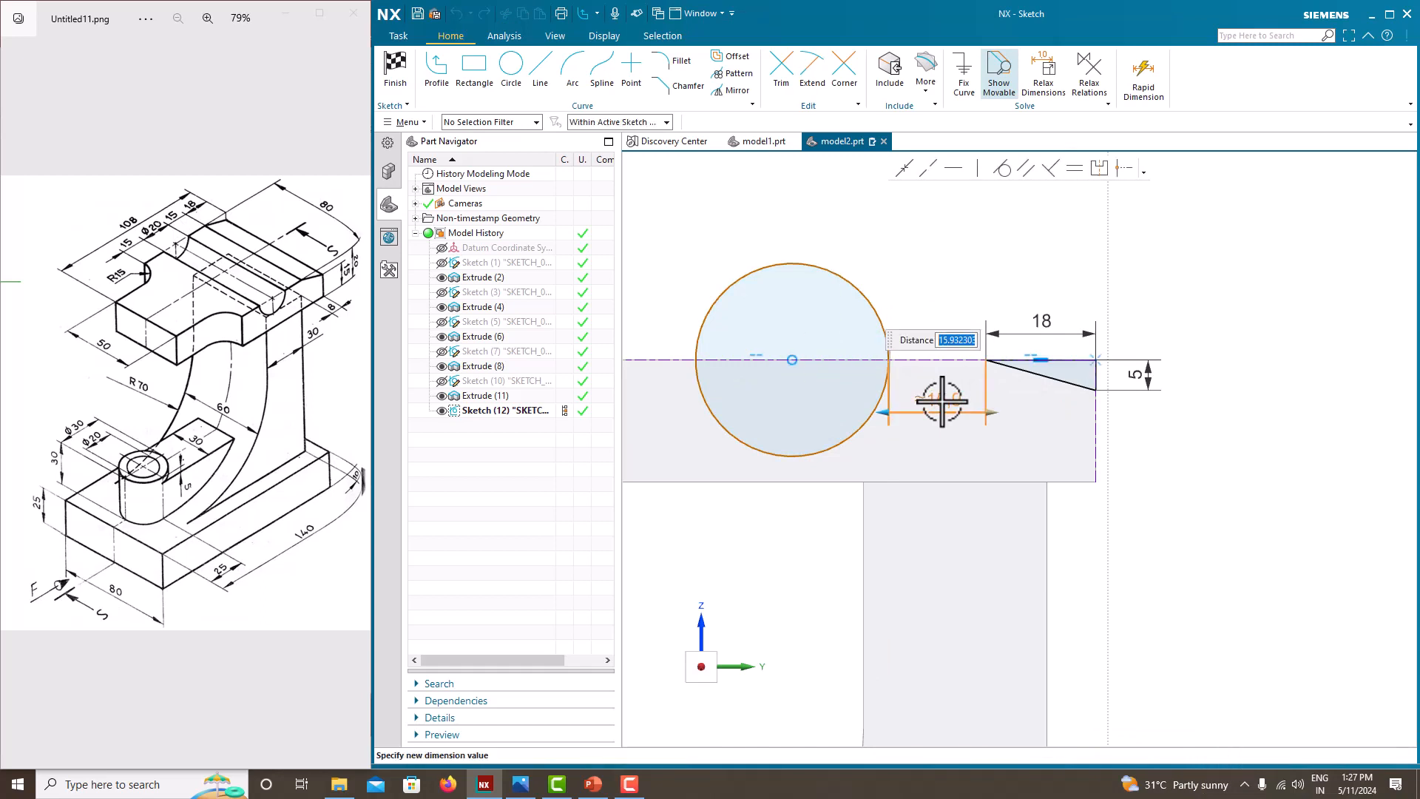
key(Return)
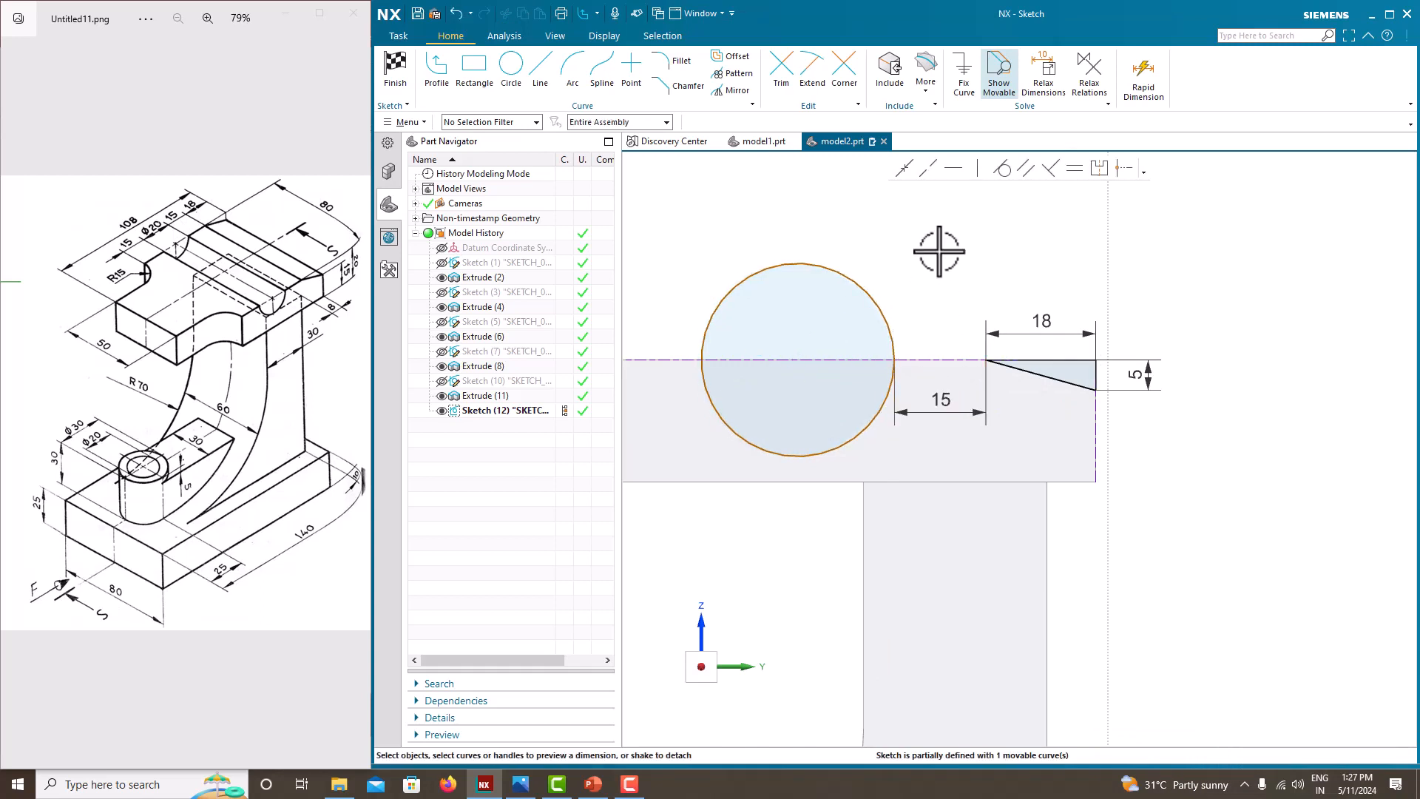
- Set the circle's diameter to 20 mm
click(851, 279)
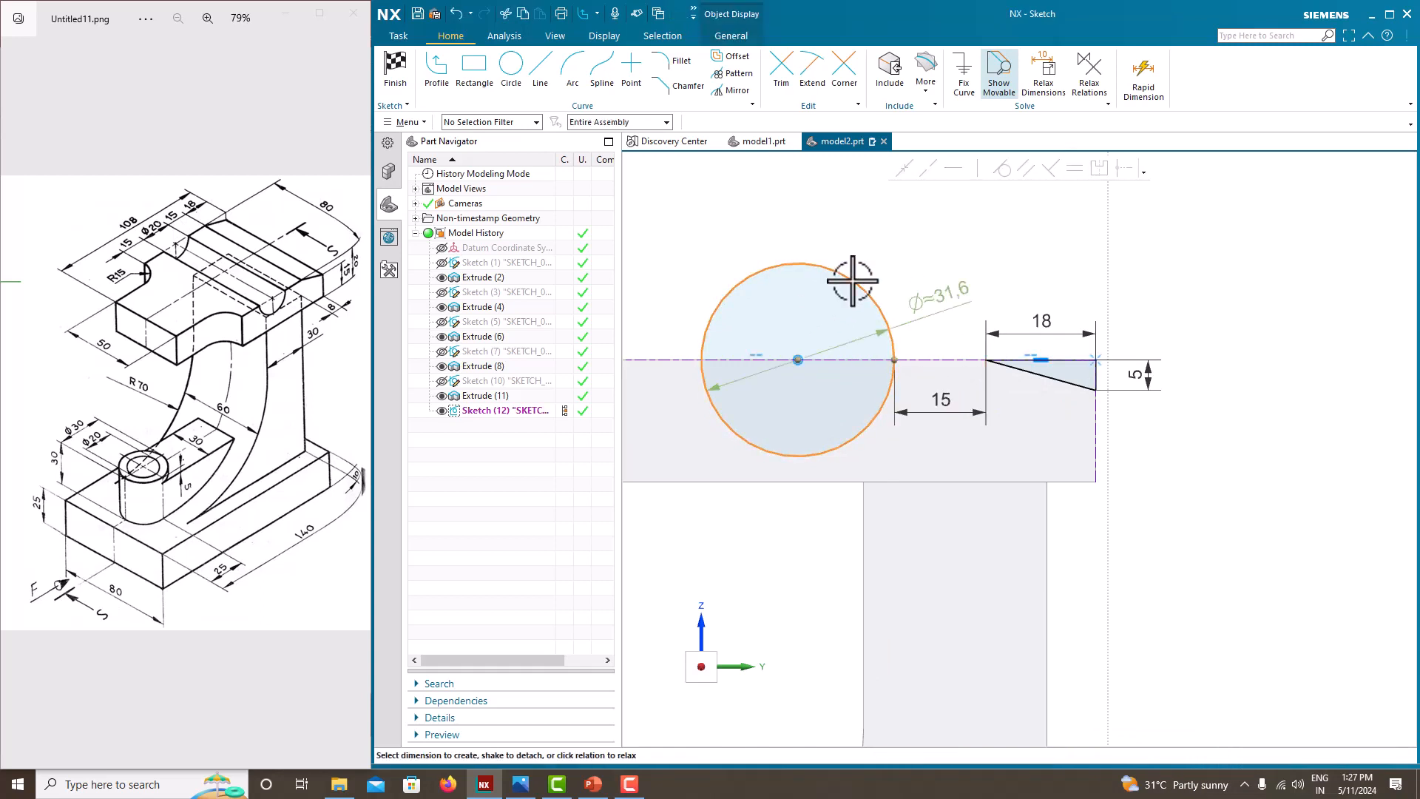
click(941, 297)
text(20)
key(Return)
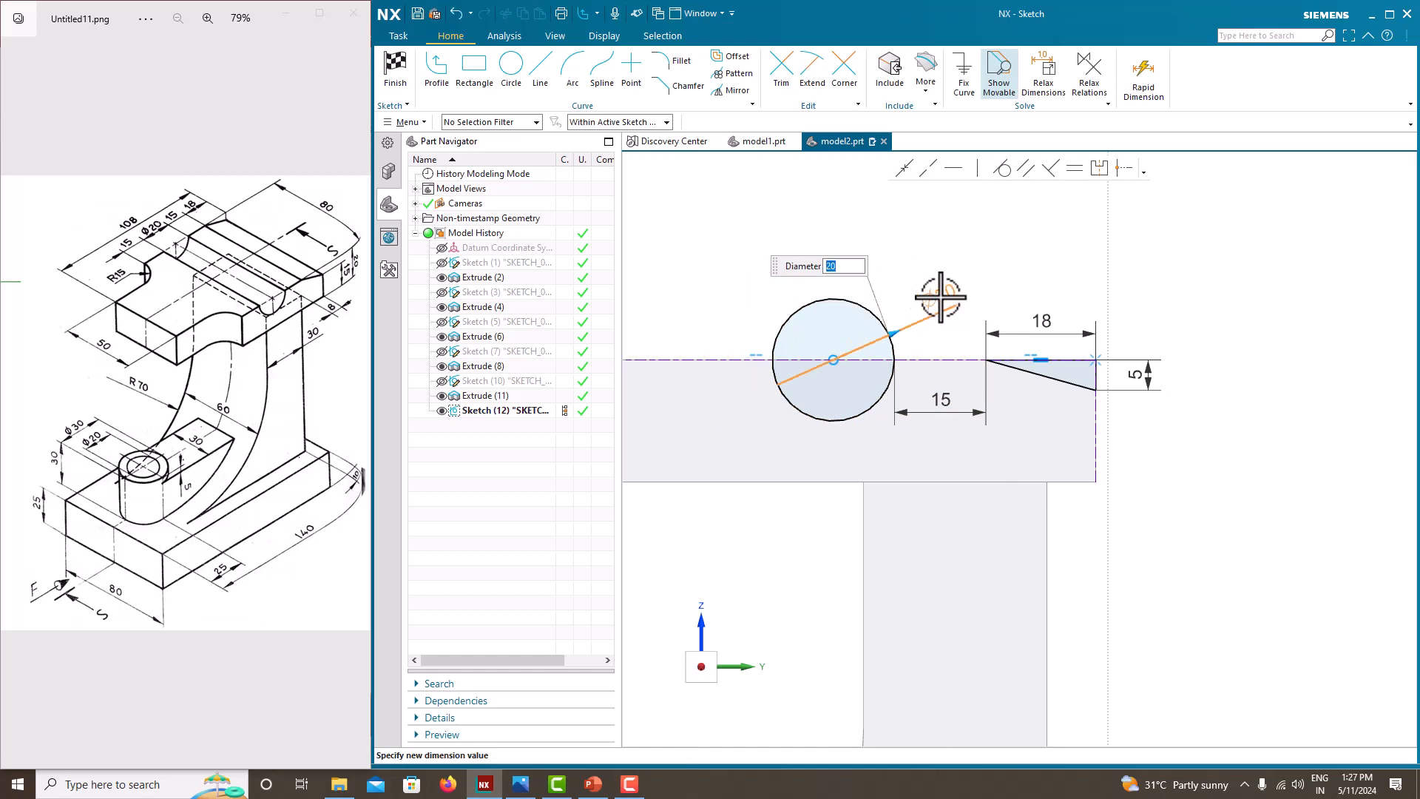
key(Escape)
scroll(765, 318, down, 5)
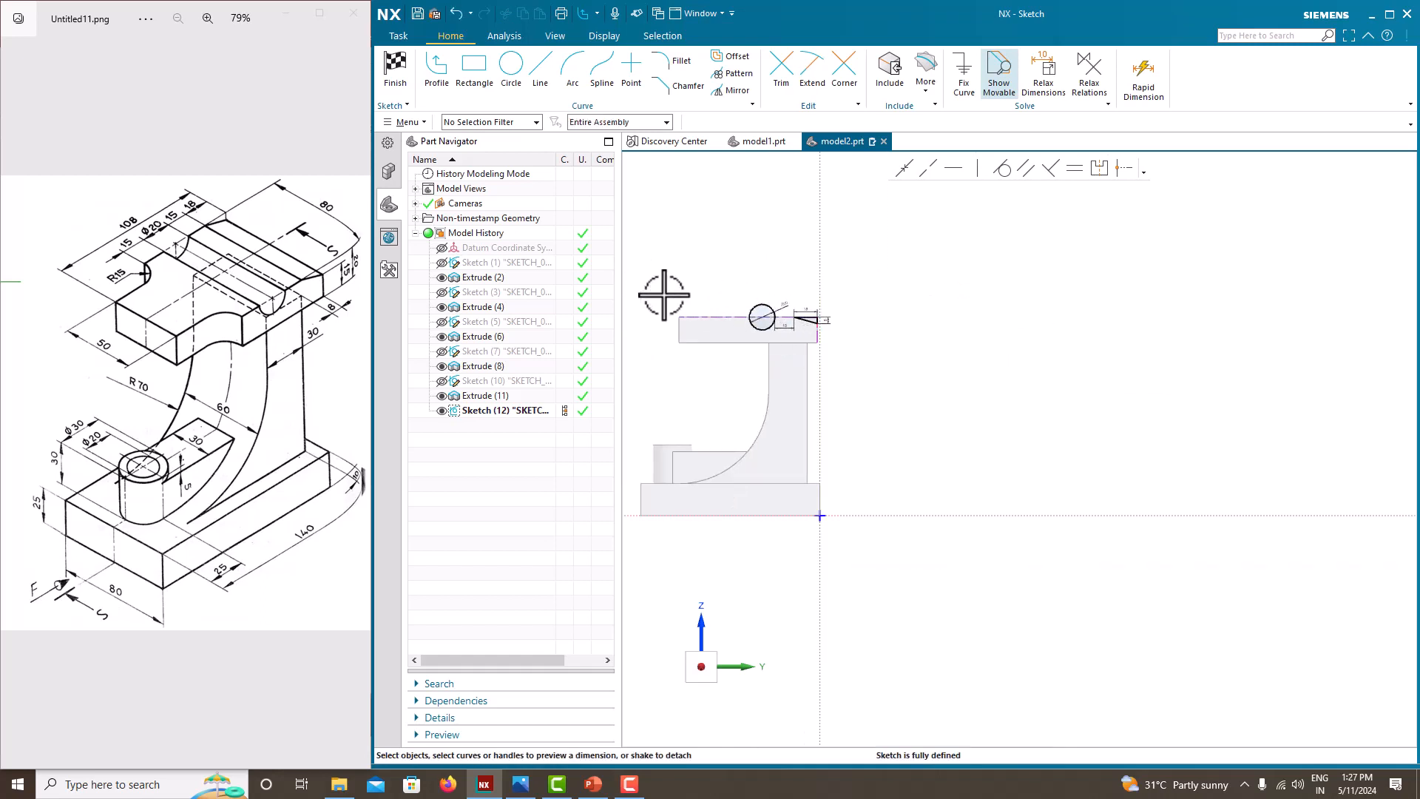
- Finish the sketch and extrude the circle and triangle profiles as a symmetric 80 mm wide subtractive cut through the upper plate
scroll(664, 294, up, 3)
right_click(810, 245)
click(831, 255)
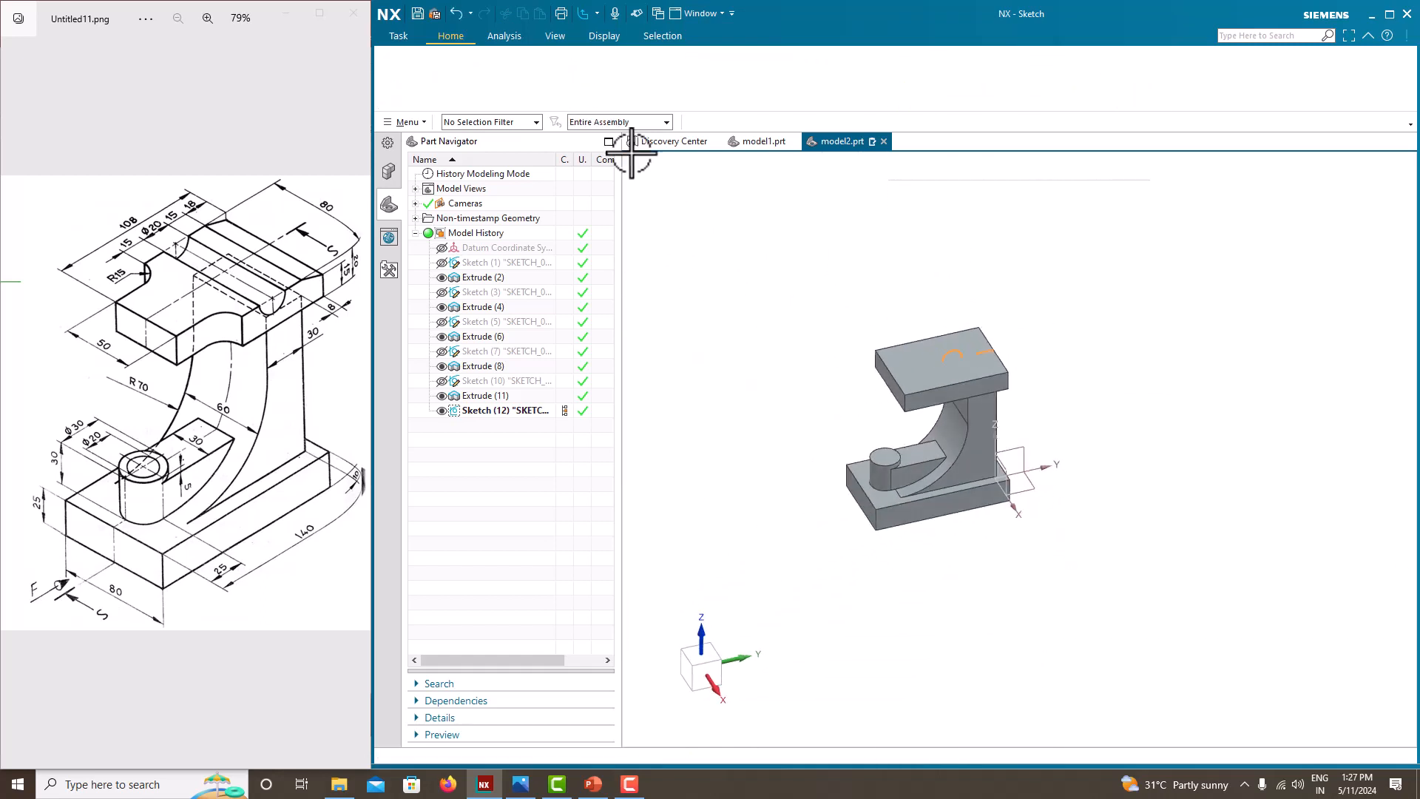
click(474, 70)
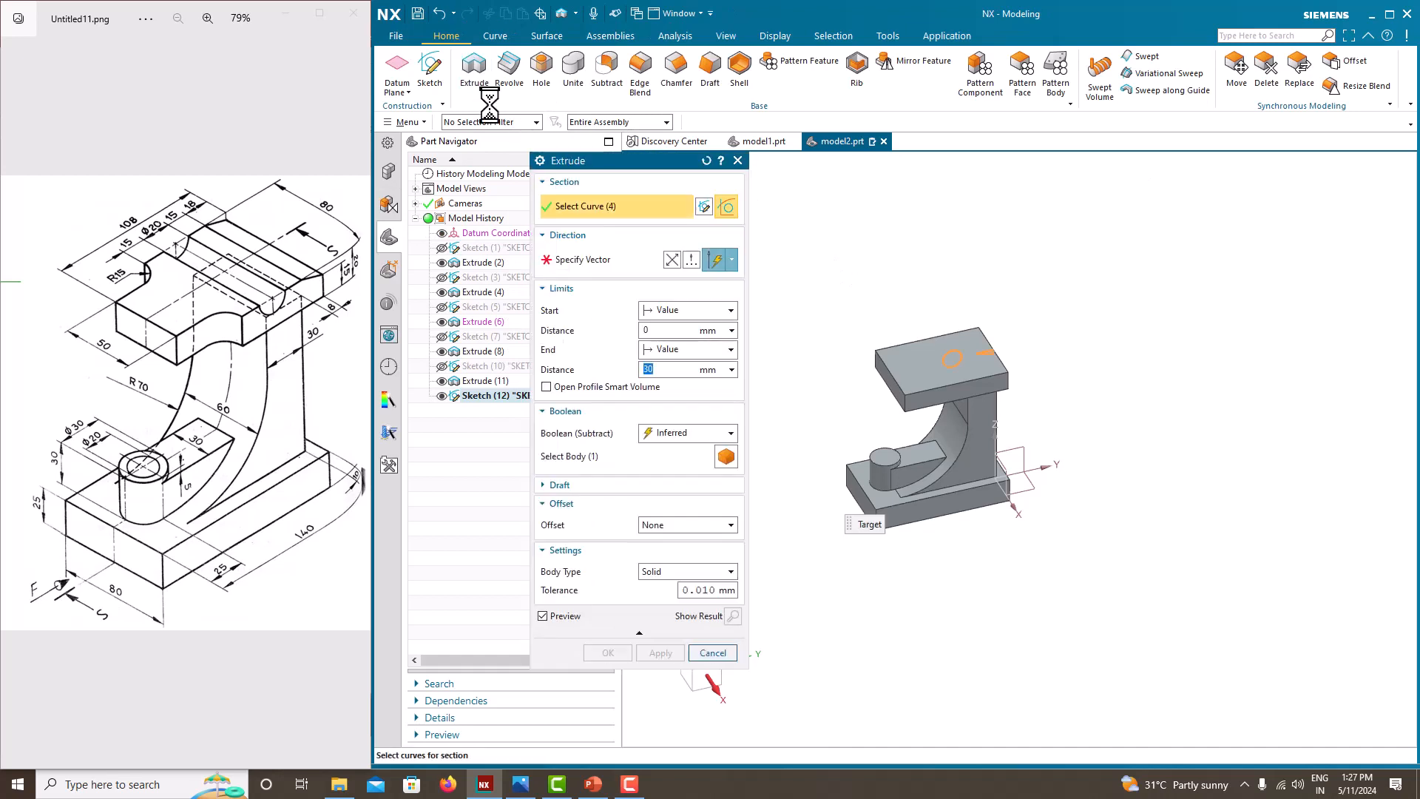
click(679, 349)
click(685, 397)
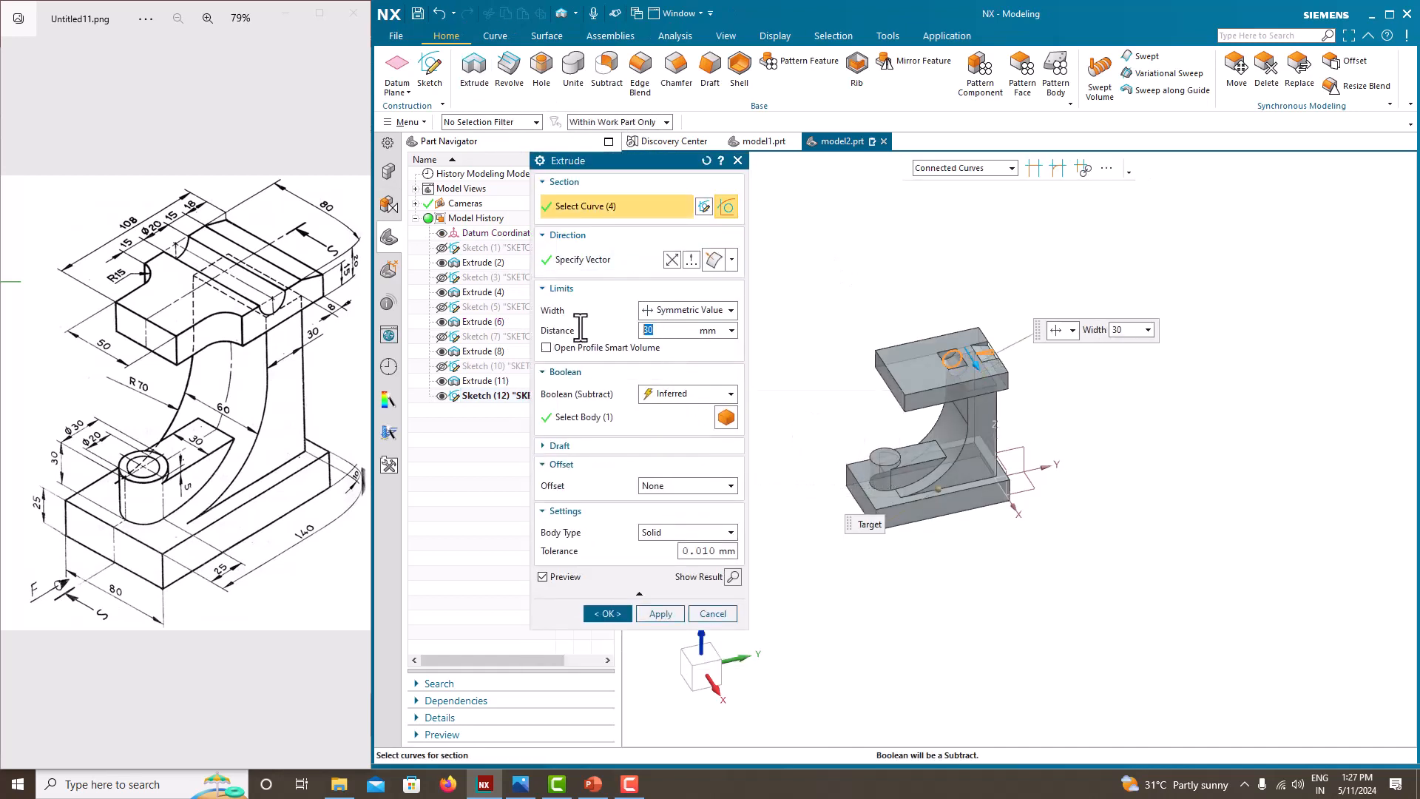
text(80)
key(Return)
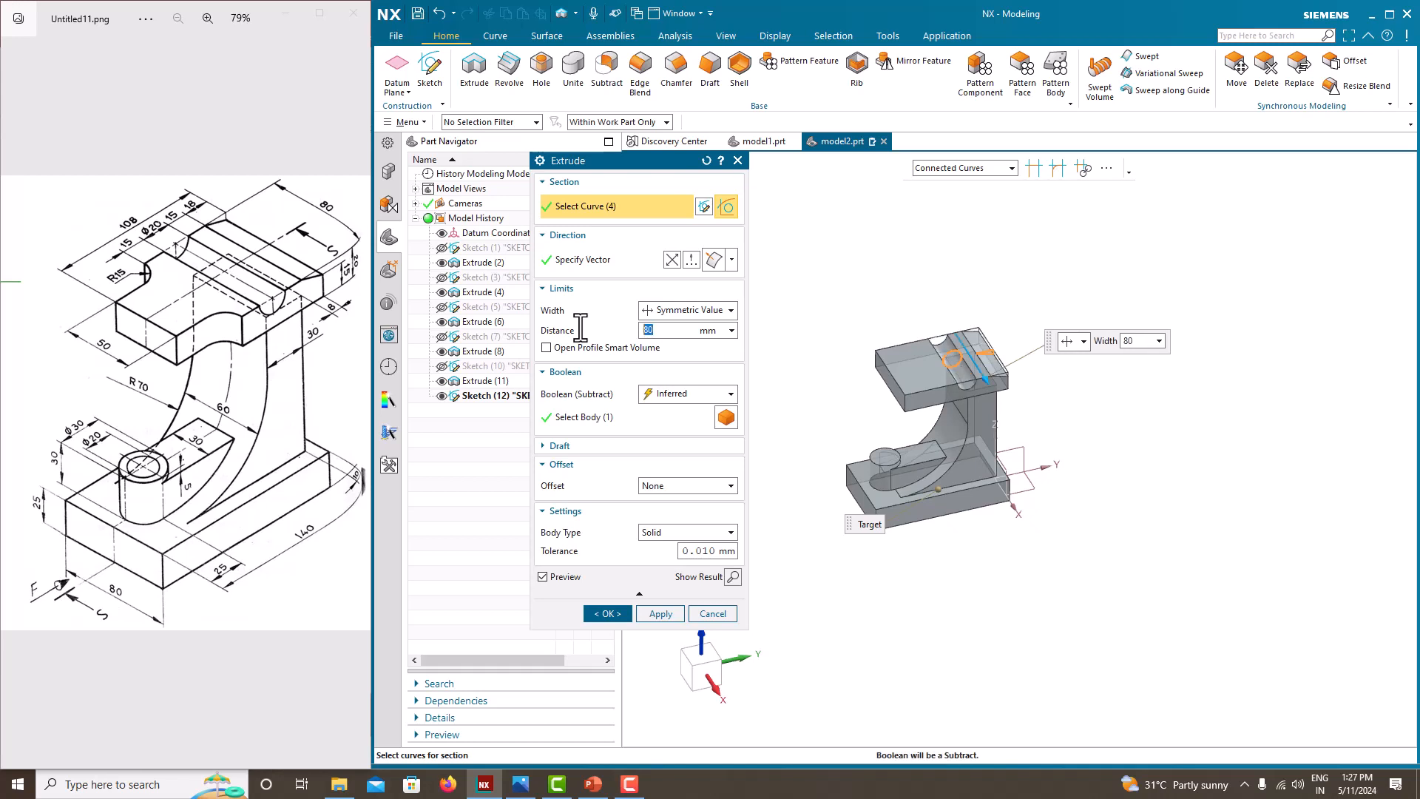
click(626, 612)
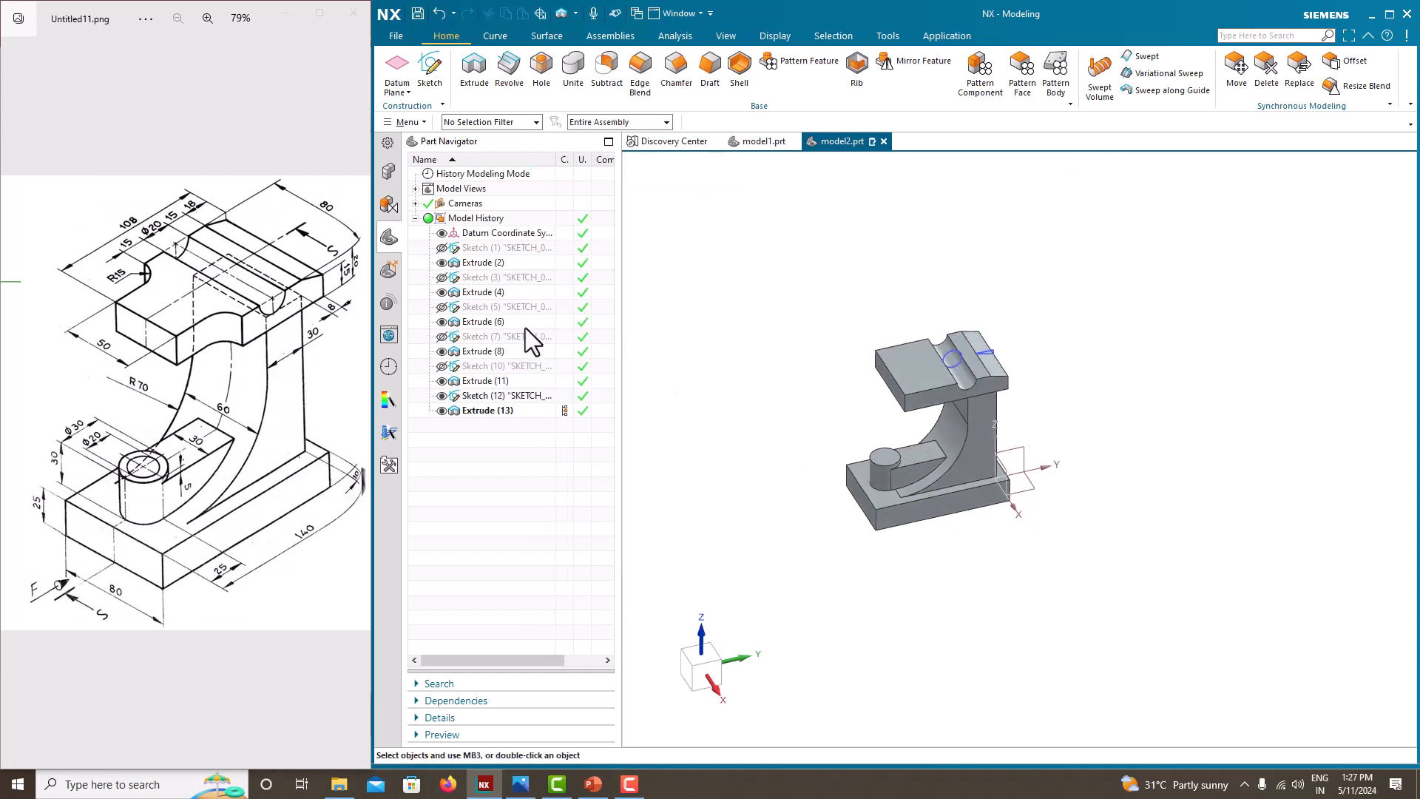
- Start a sketch on the upper plate's flat top face and draw a corner rectangle about 44 by 24 mm from the plate's outer corner
scroll(921, 358, down, 3)
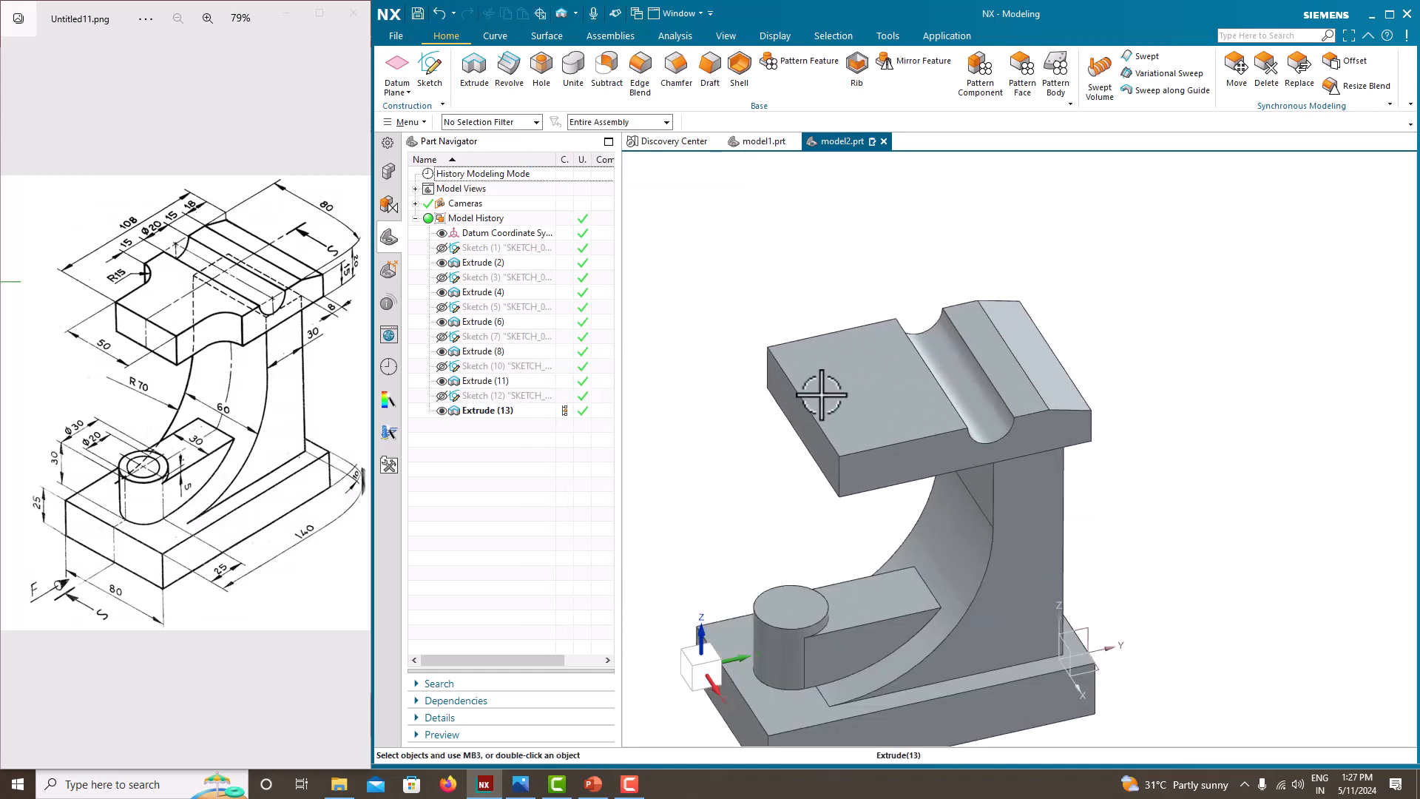
click(433, 82)
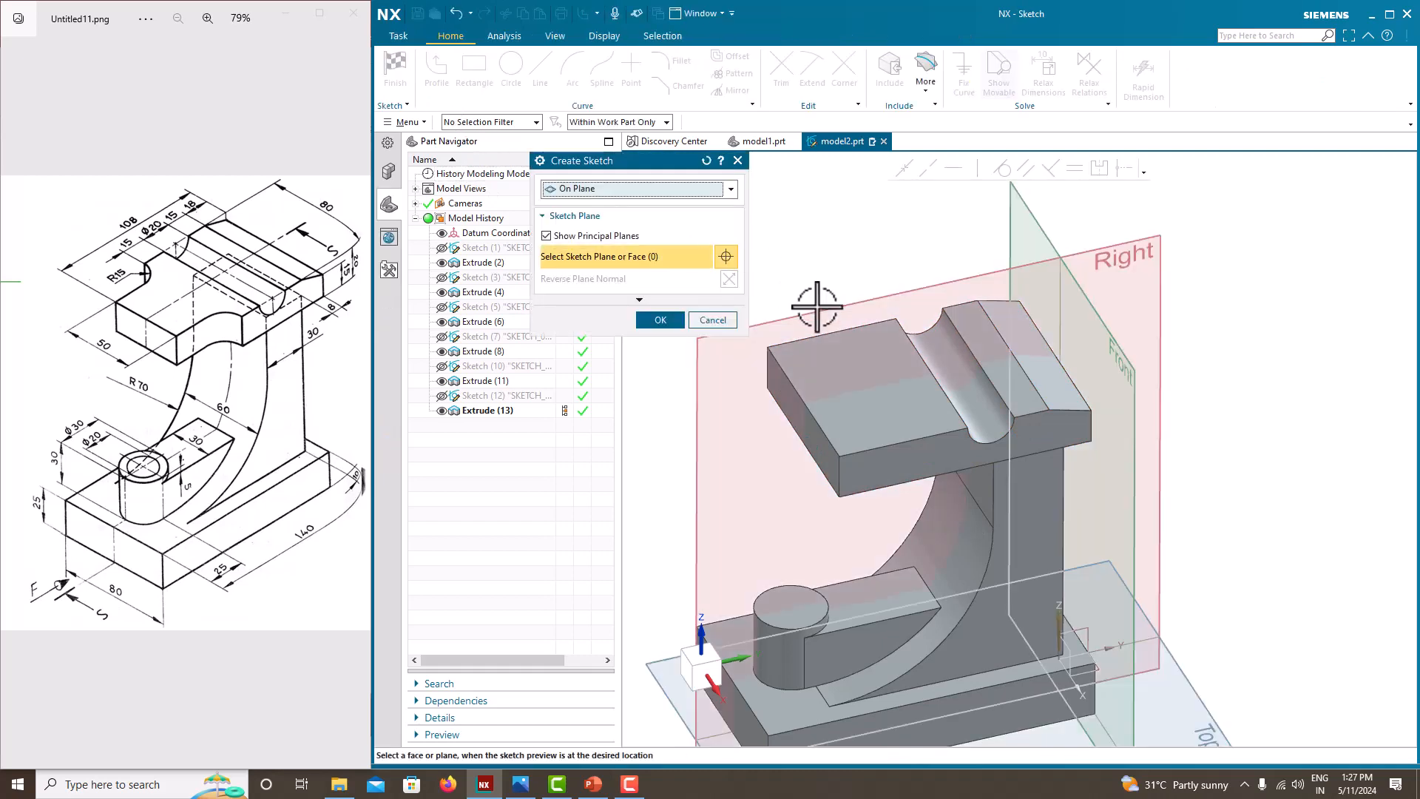
click(839, 360)
click(660, 319)
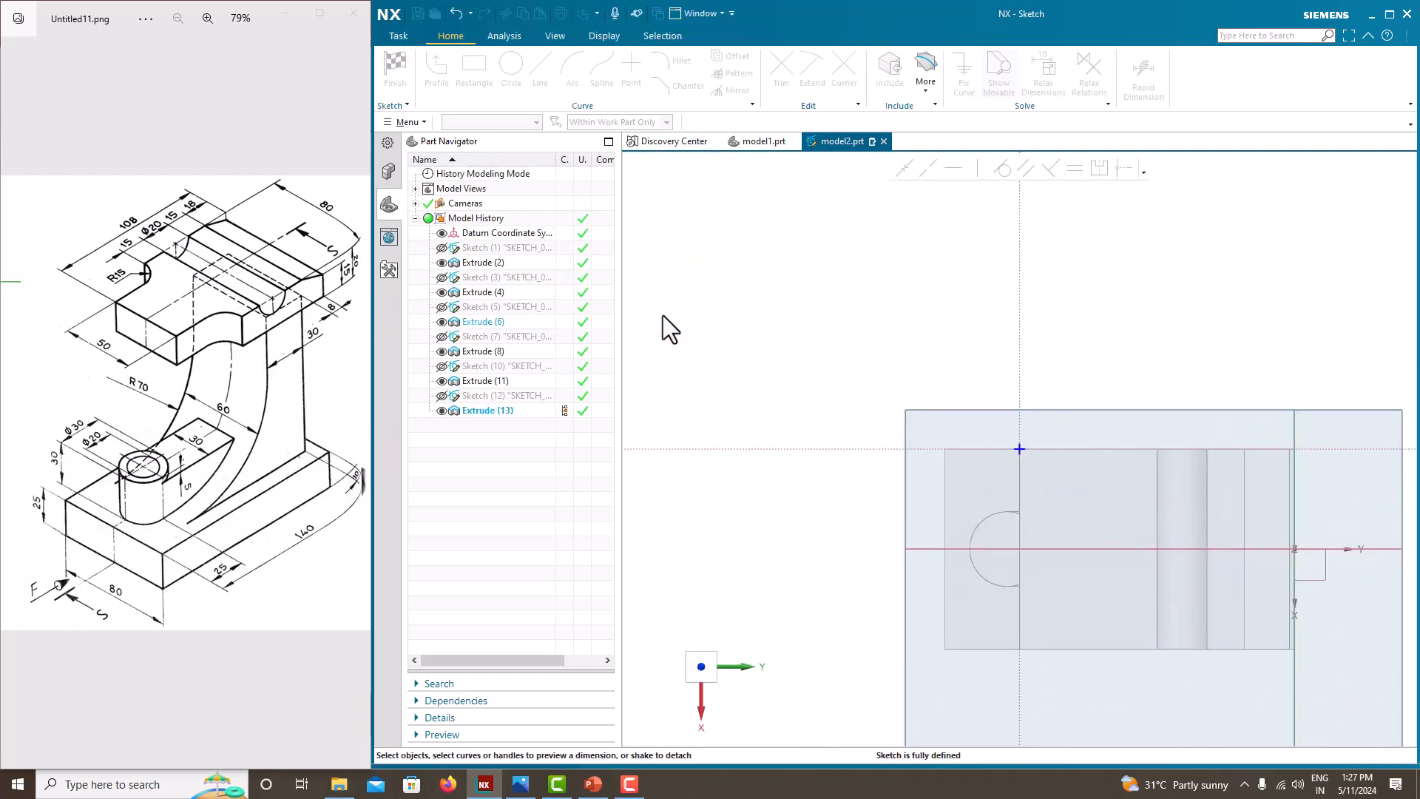
click(464, 82)
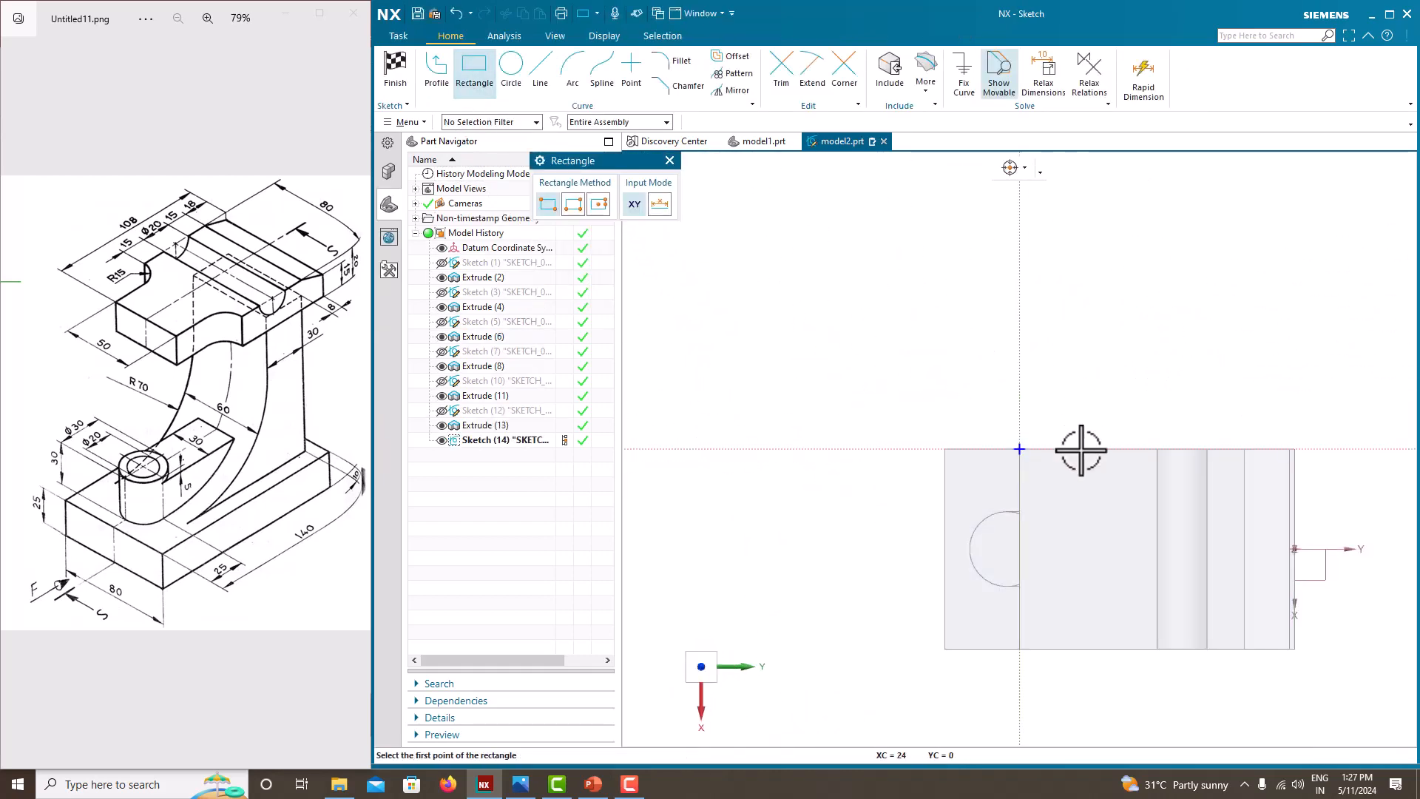
click(1020, 449)
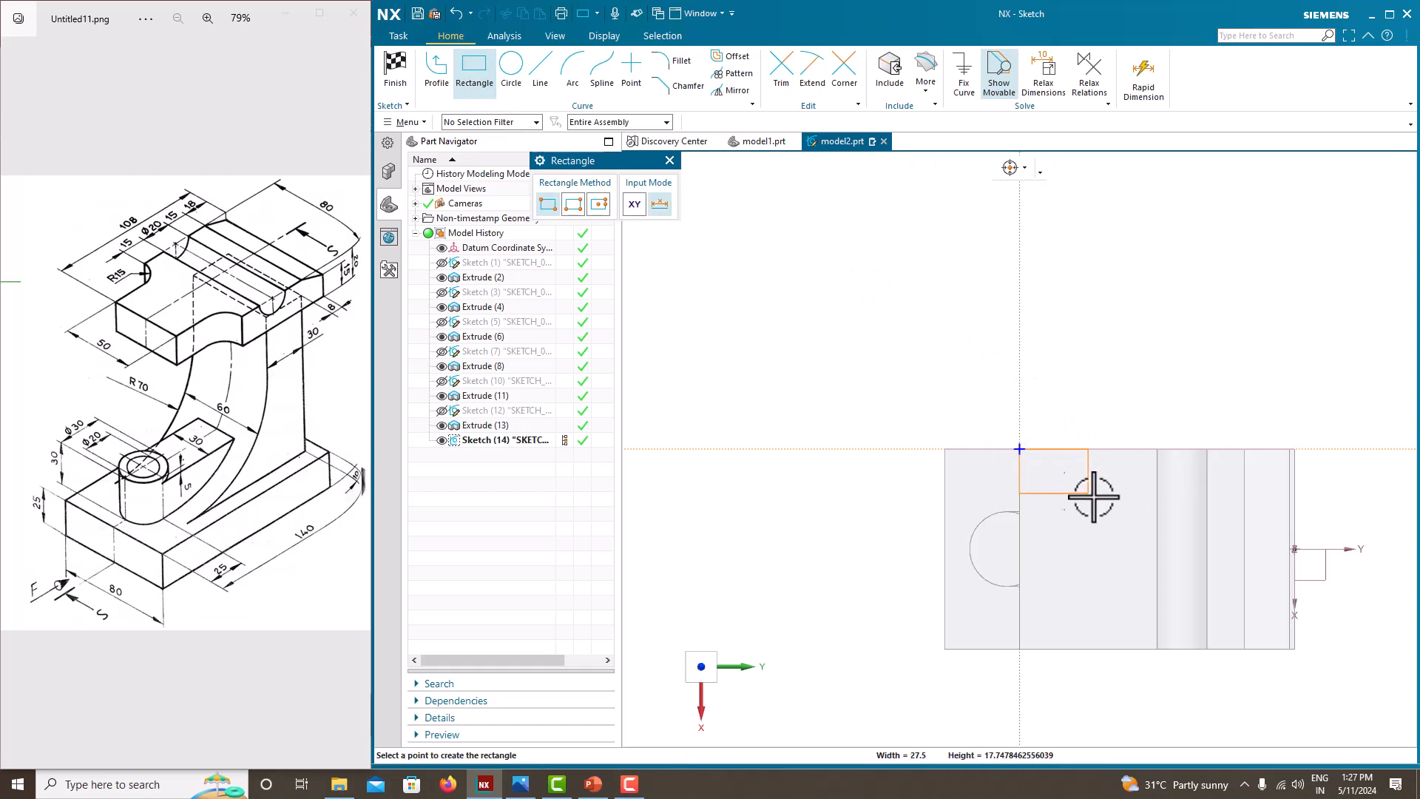
click(1129, 509)
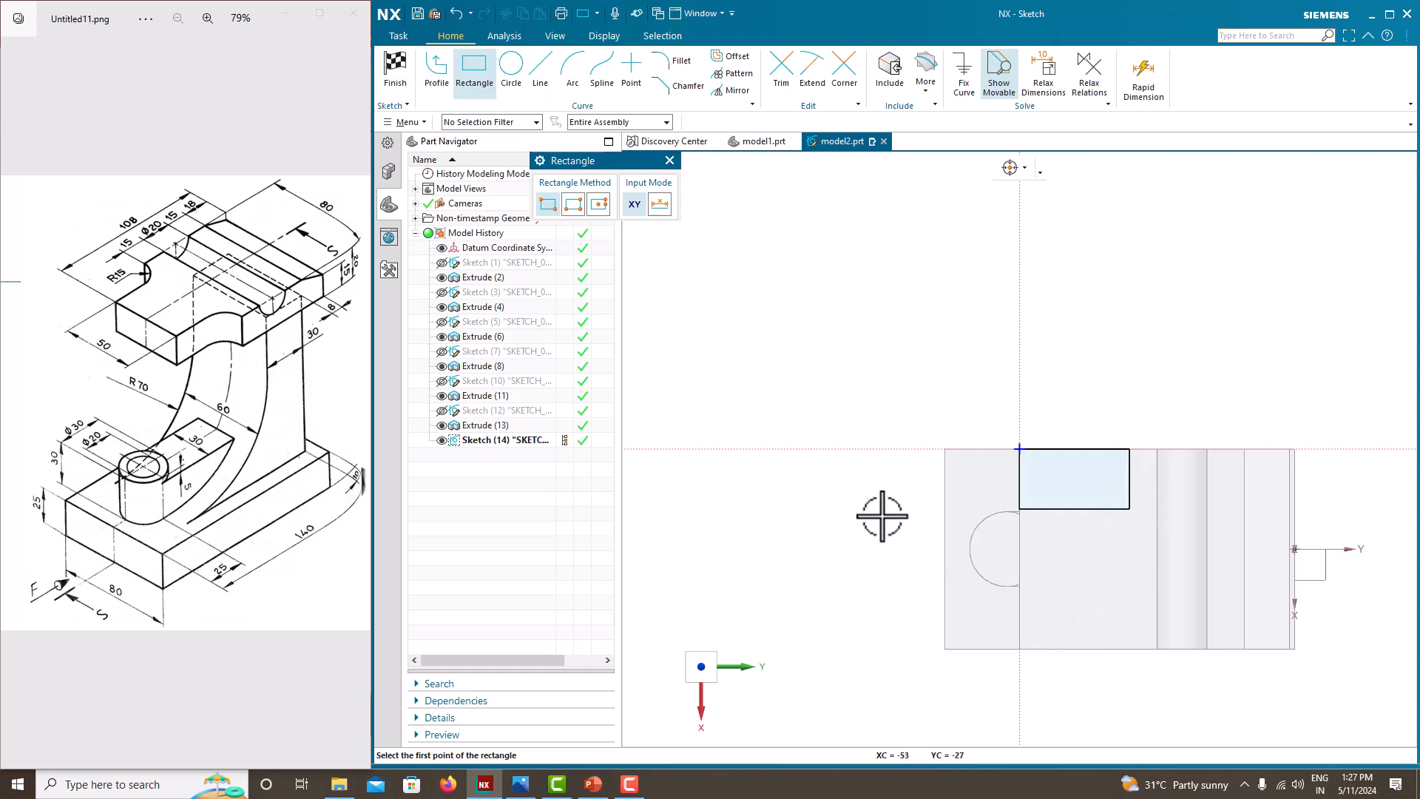
key(Escape)
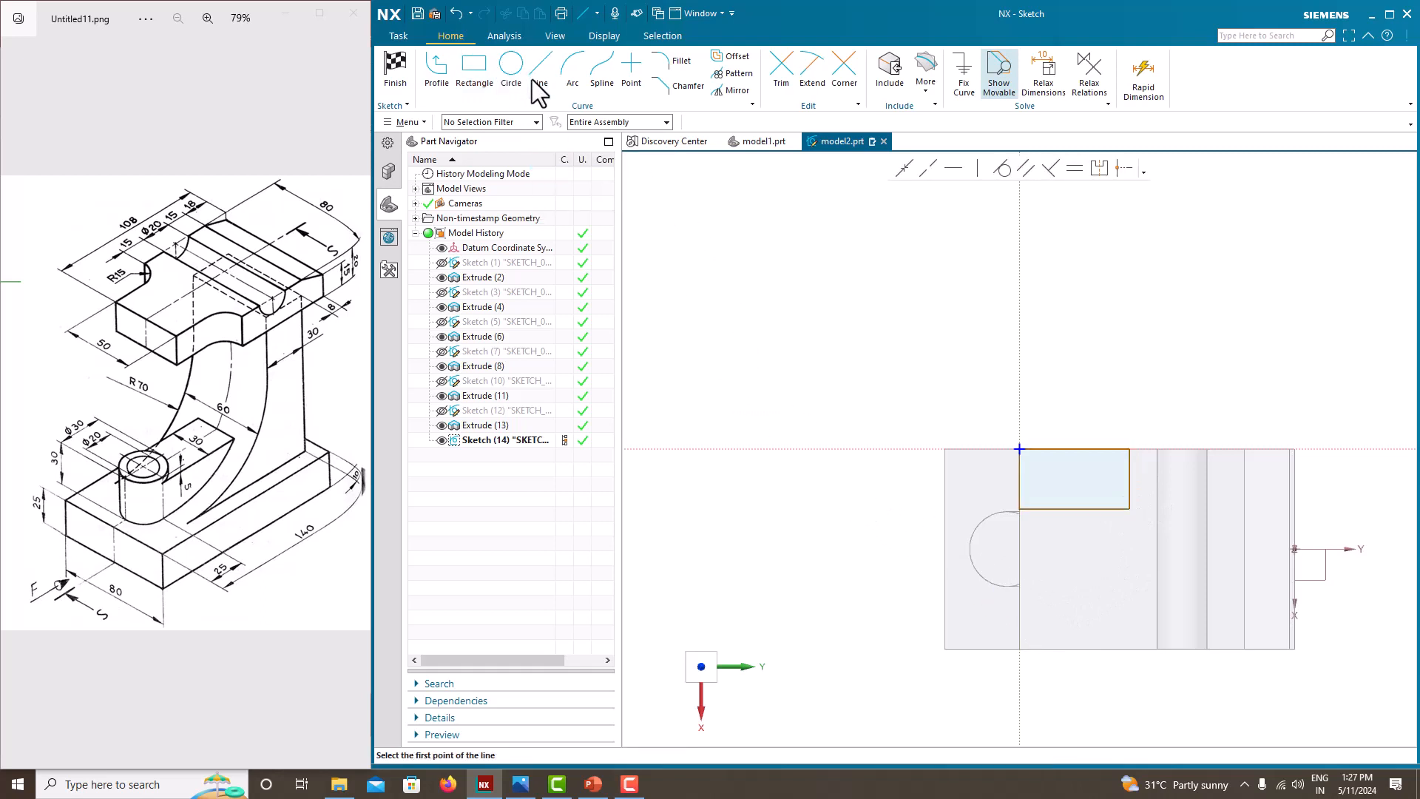
- Draw a line about 129 mm long along the plate's centre from the groove edge's midpoint, dimension its length and convert it to reference
click(531, 78)
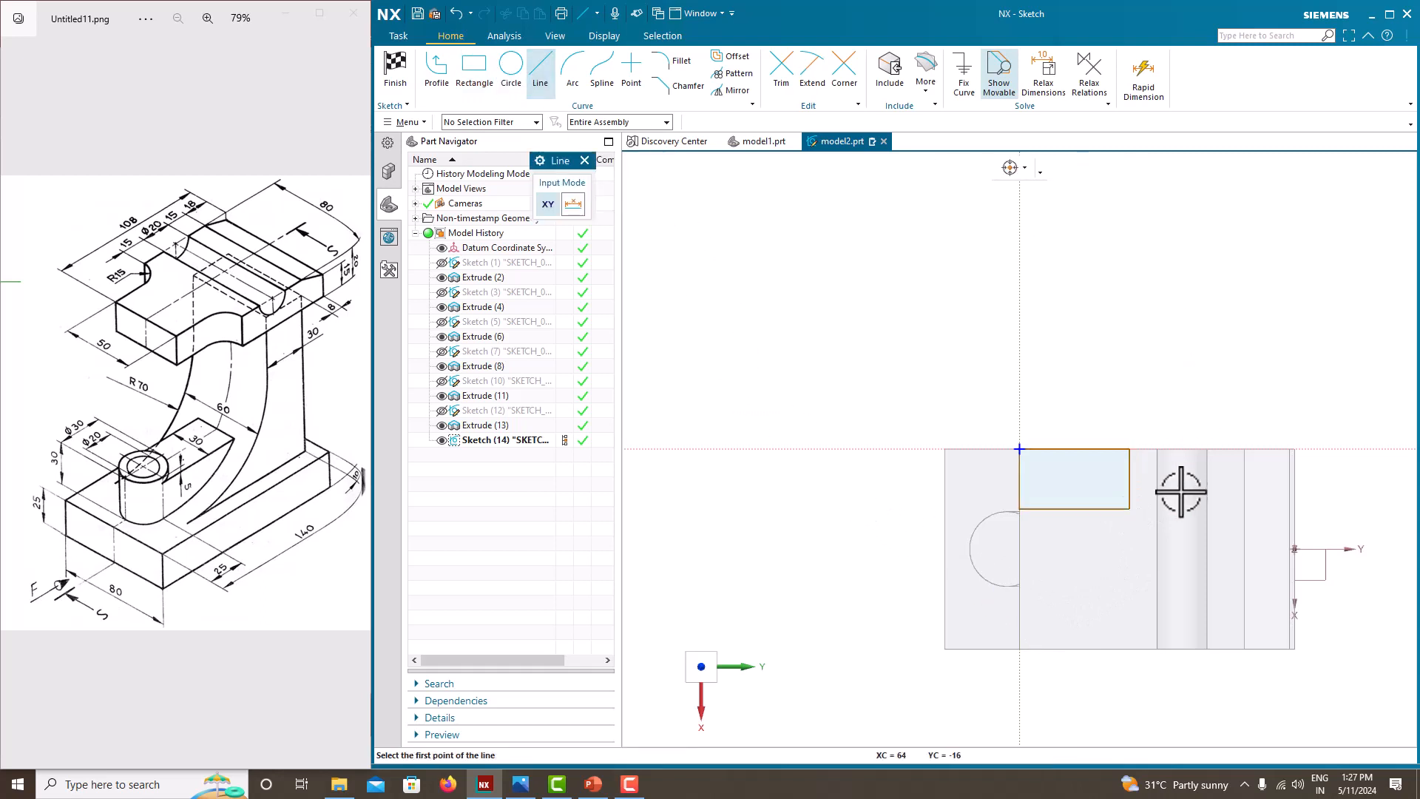
click(1157, 549)
click(835, 548)
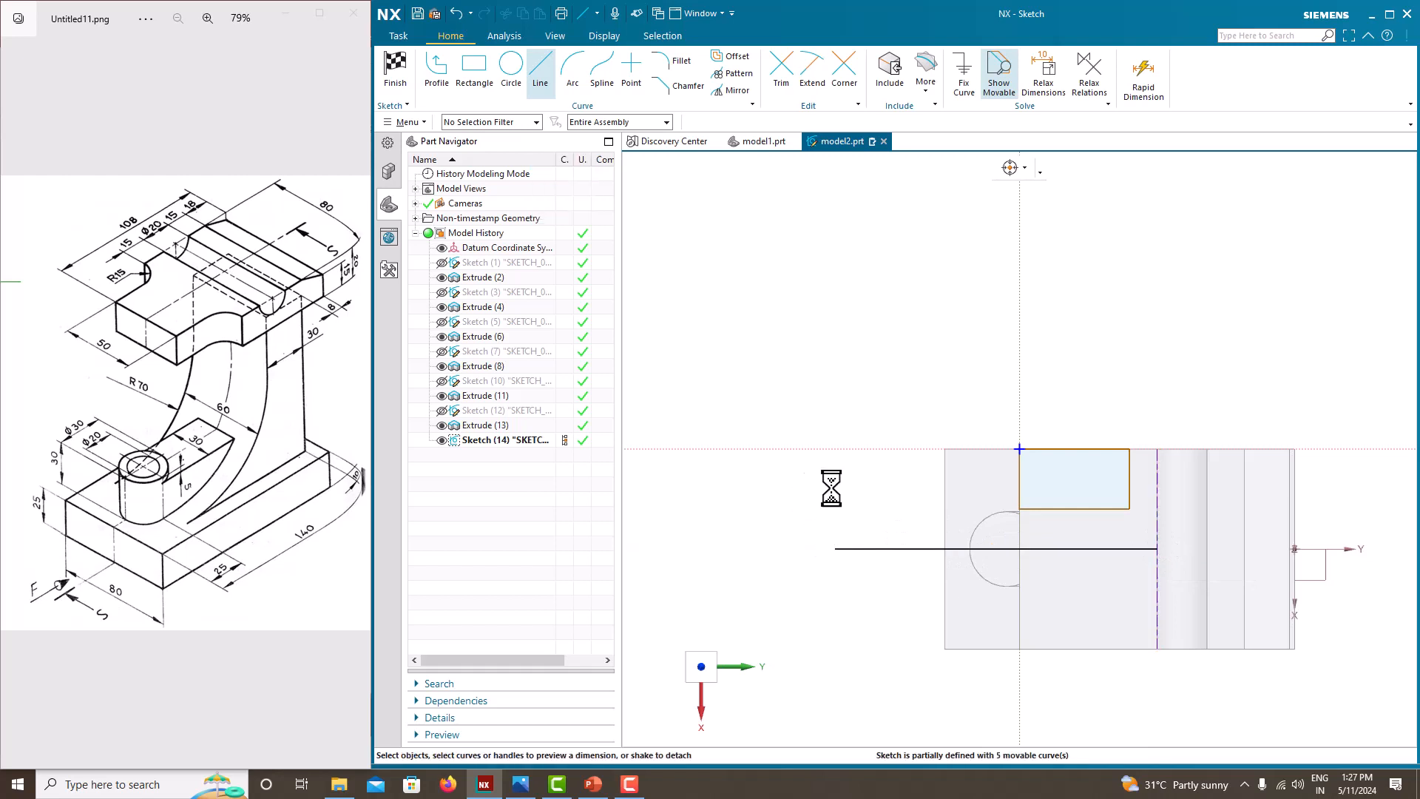
click(901, 551)
click(1007, 580)
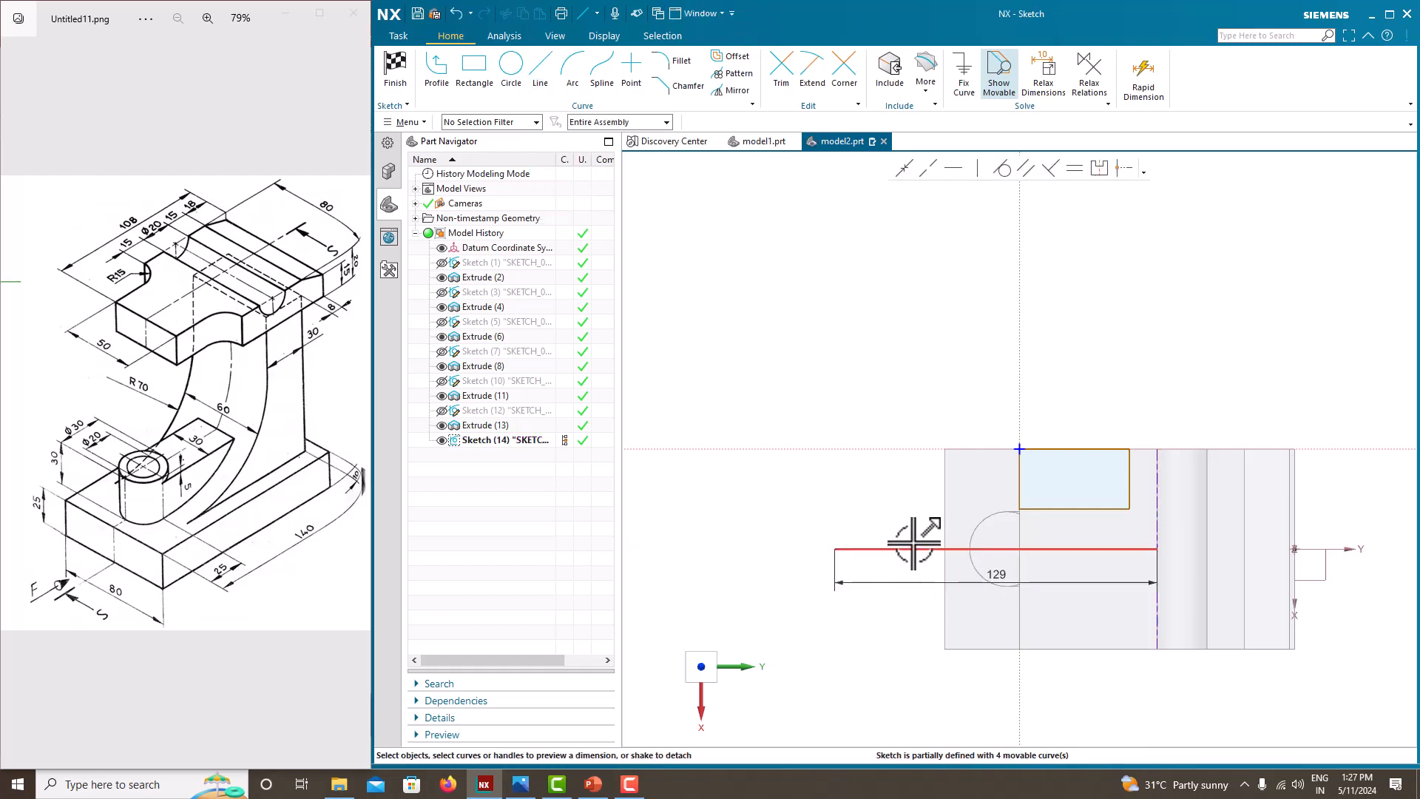
click(934, 524)
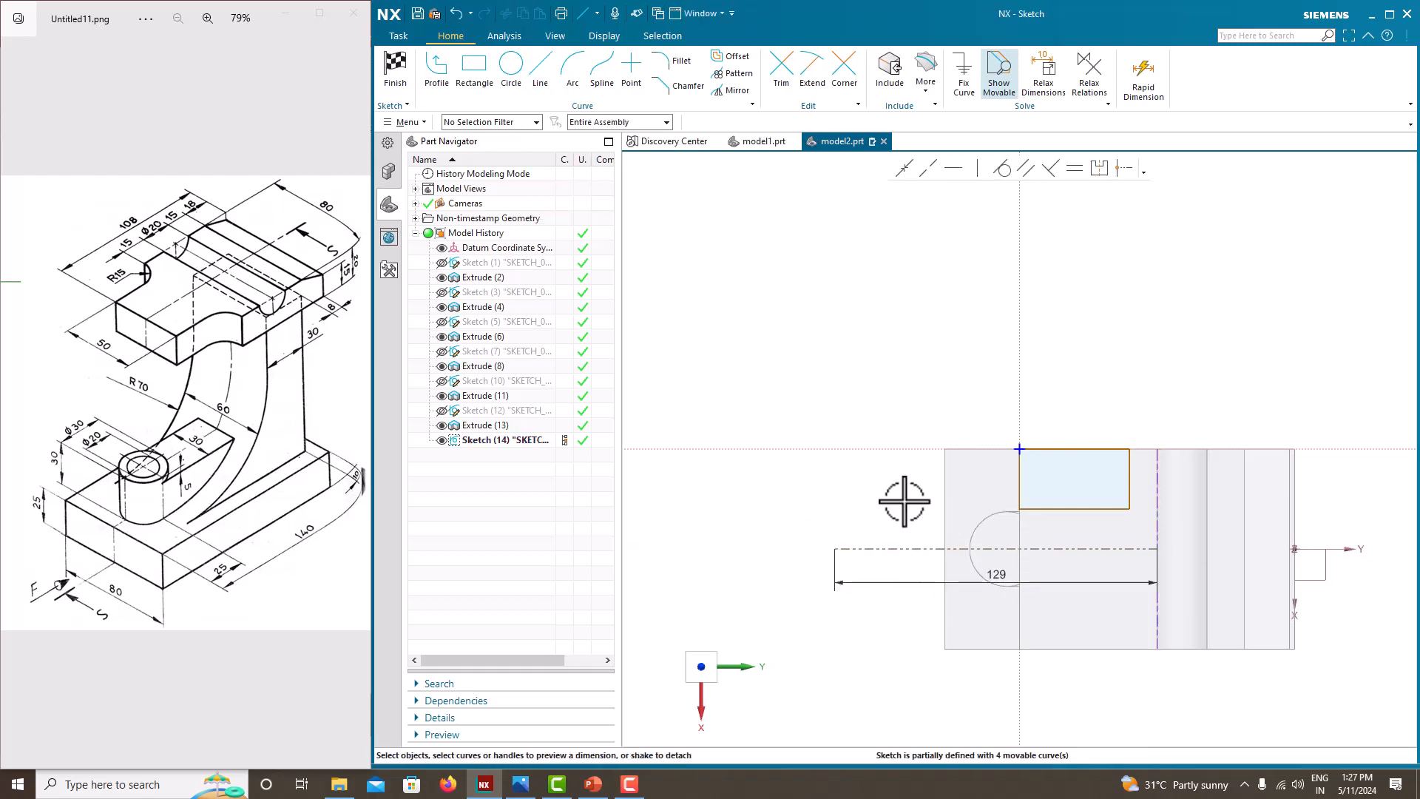
- Mirror the corner rectangle's curves about the reference centreline to the opposite side of the plate
drag(988, 408, 1139, 522)
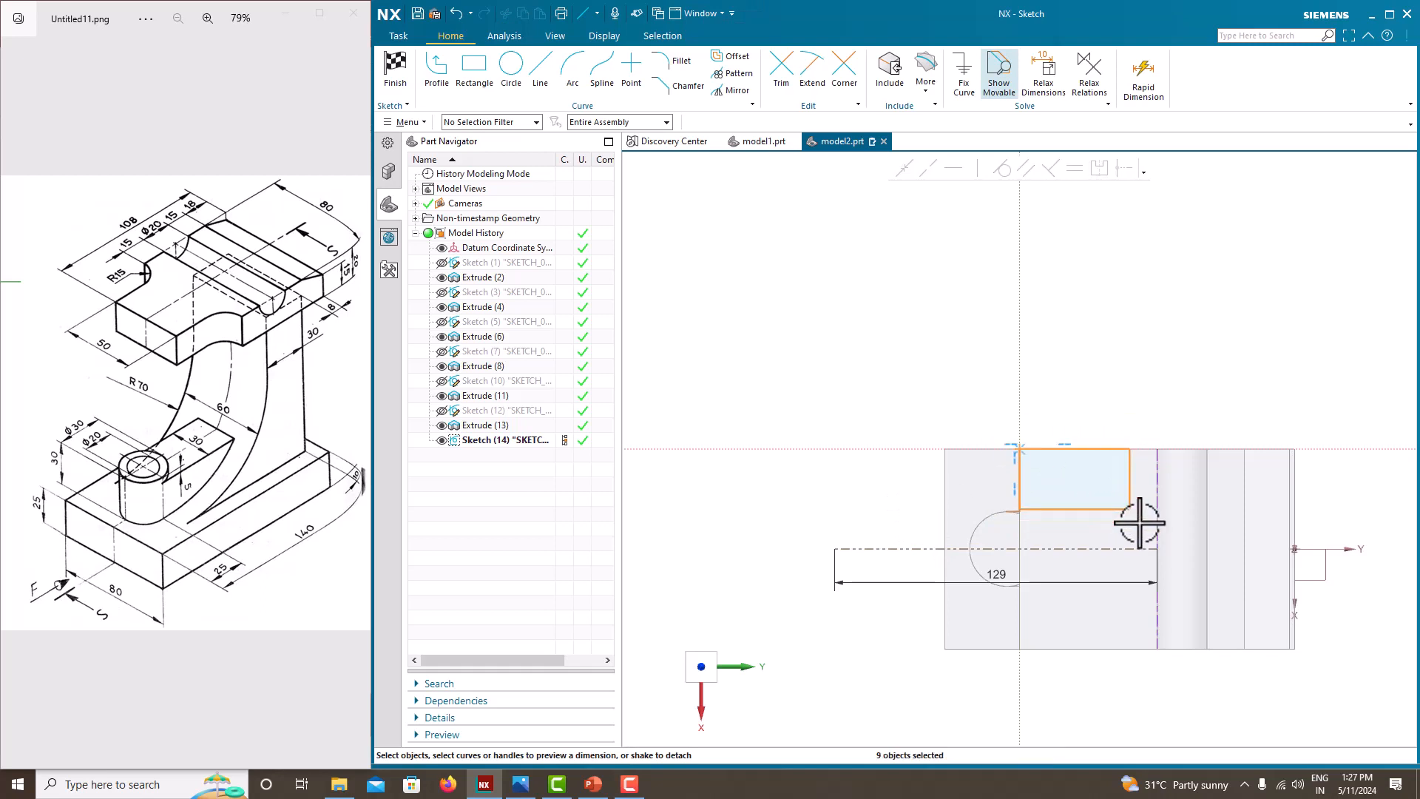
click(735, 92)
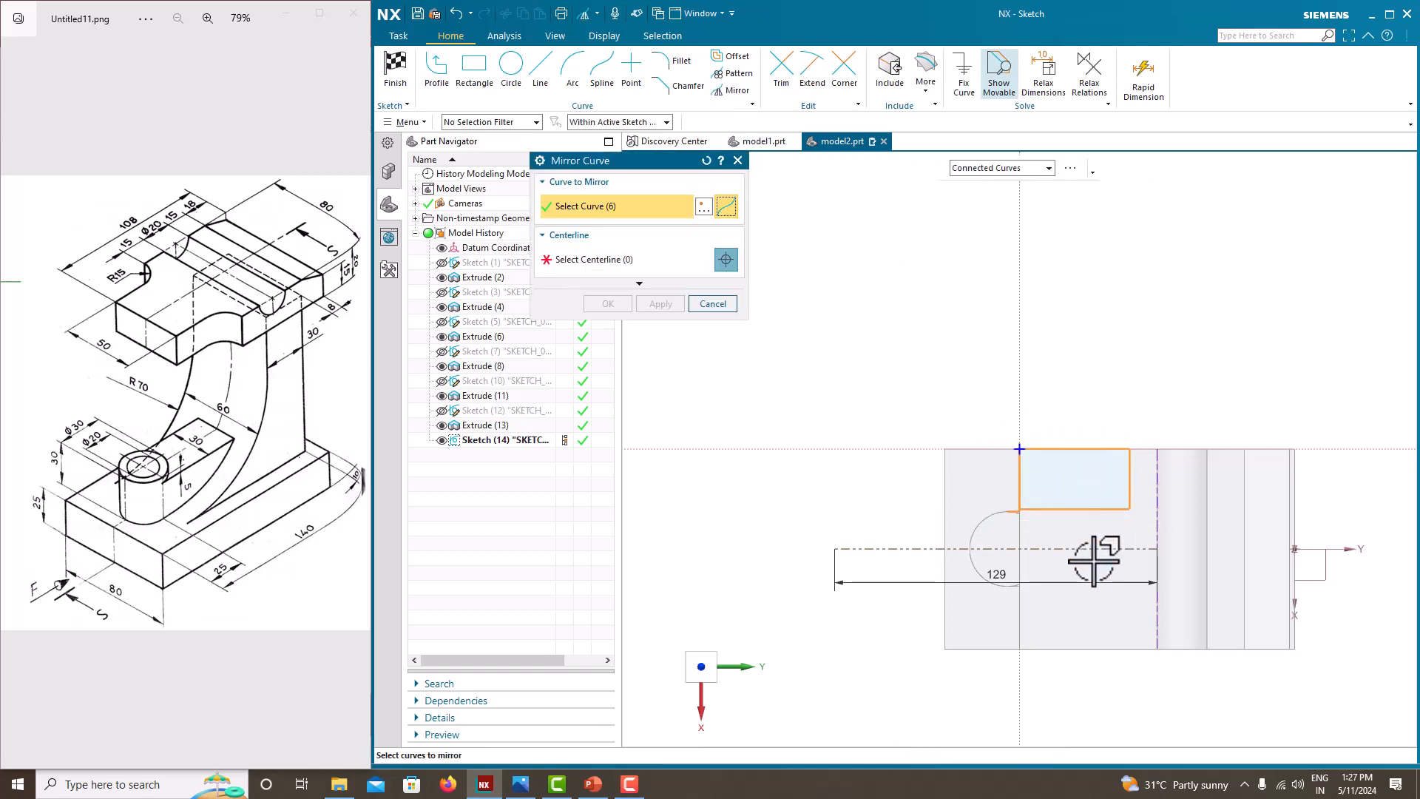
click(1061, 549)
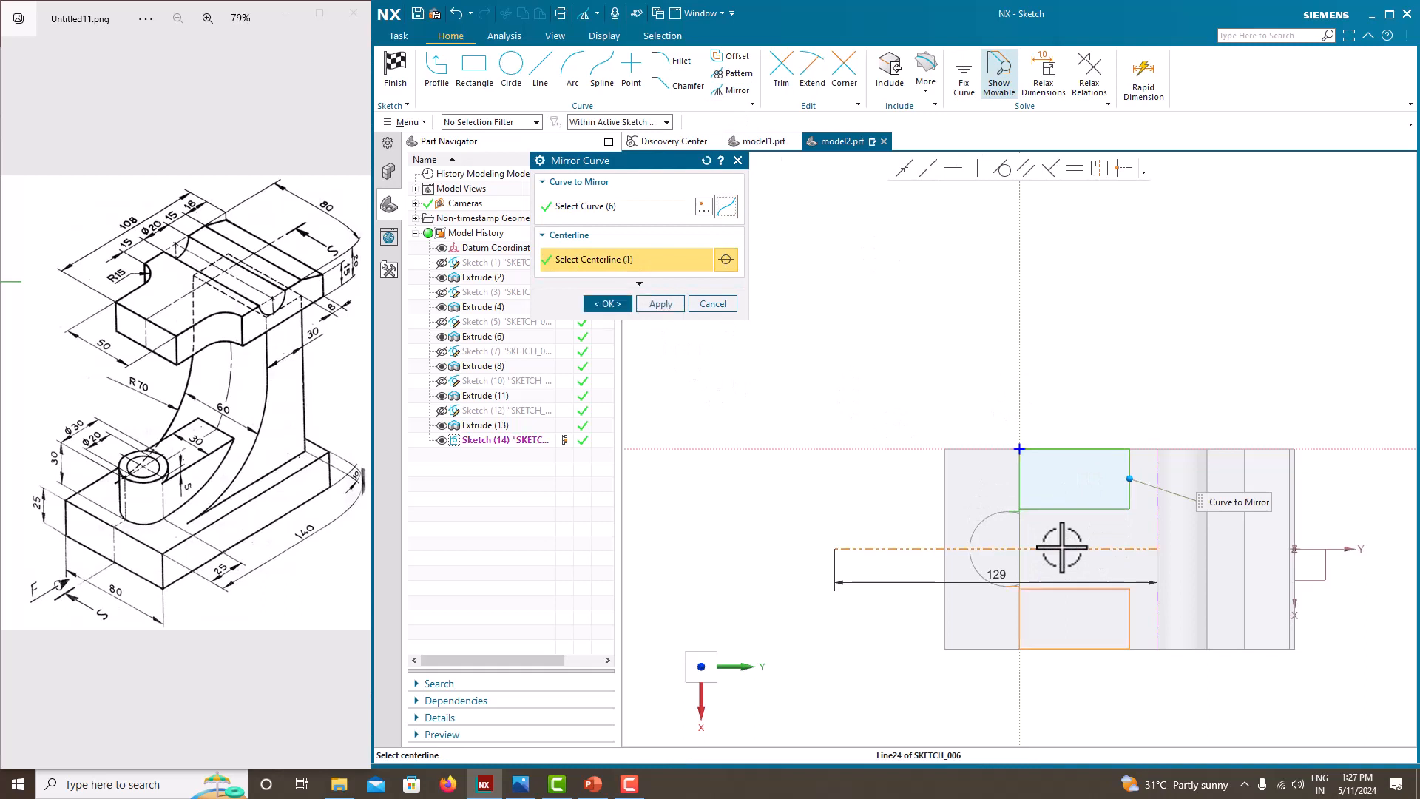
click(606, 303)
- Delete the stray short segment beside the mirrored rectangle's inner corner at the plate's end edge
middle_drag(951, 498, 974, 461)
scroll(929, 445, up, 5)
scroll(1198, 454, up, 5)
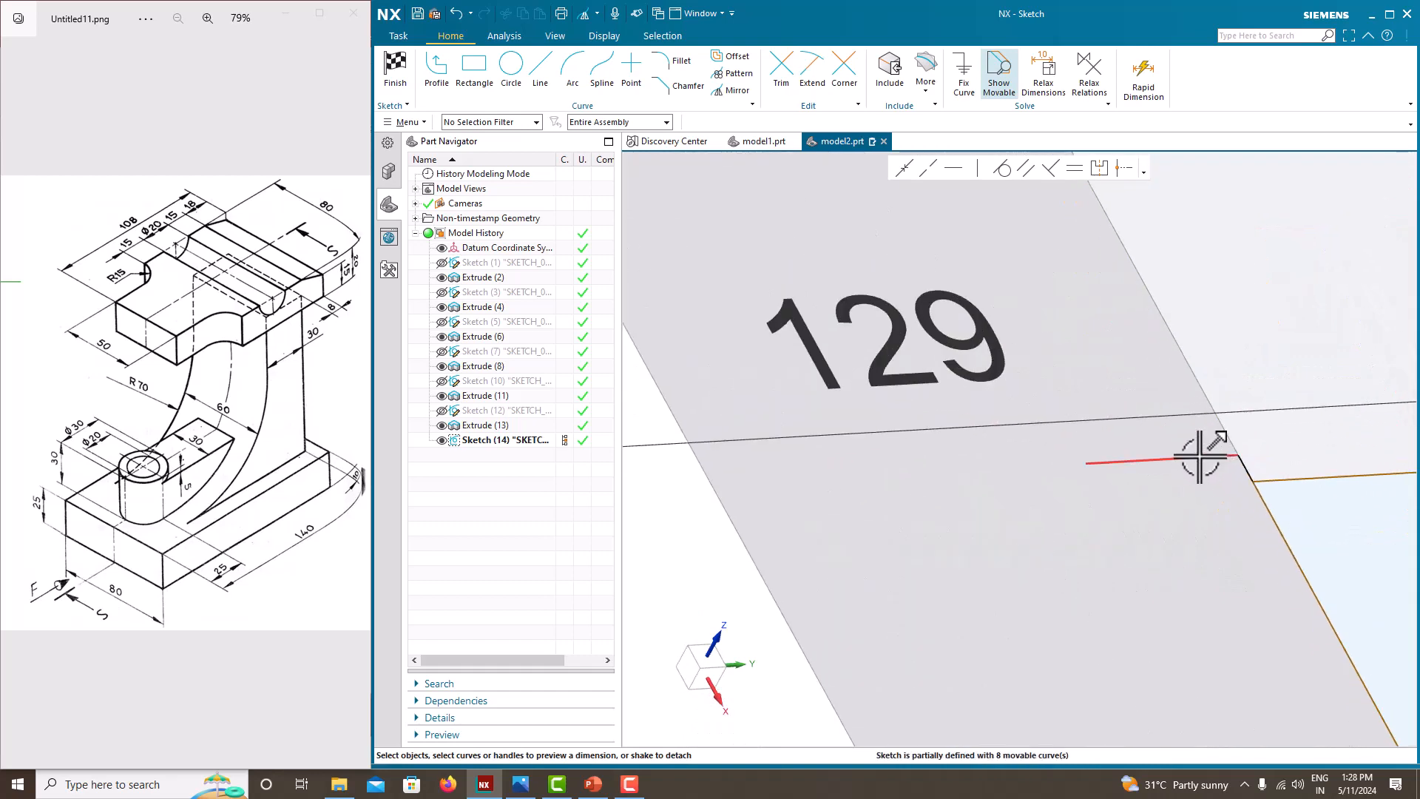
click(1198, 457)
key(Delete)
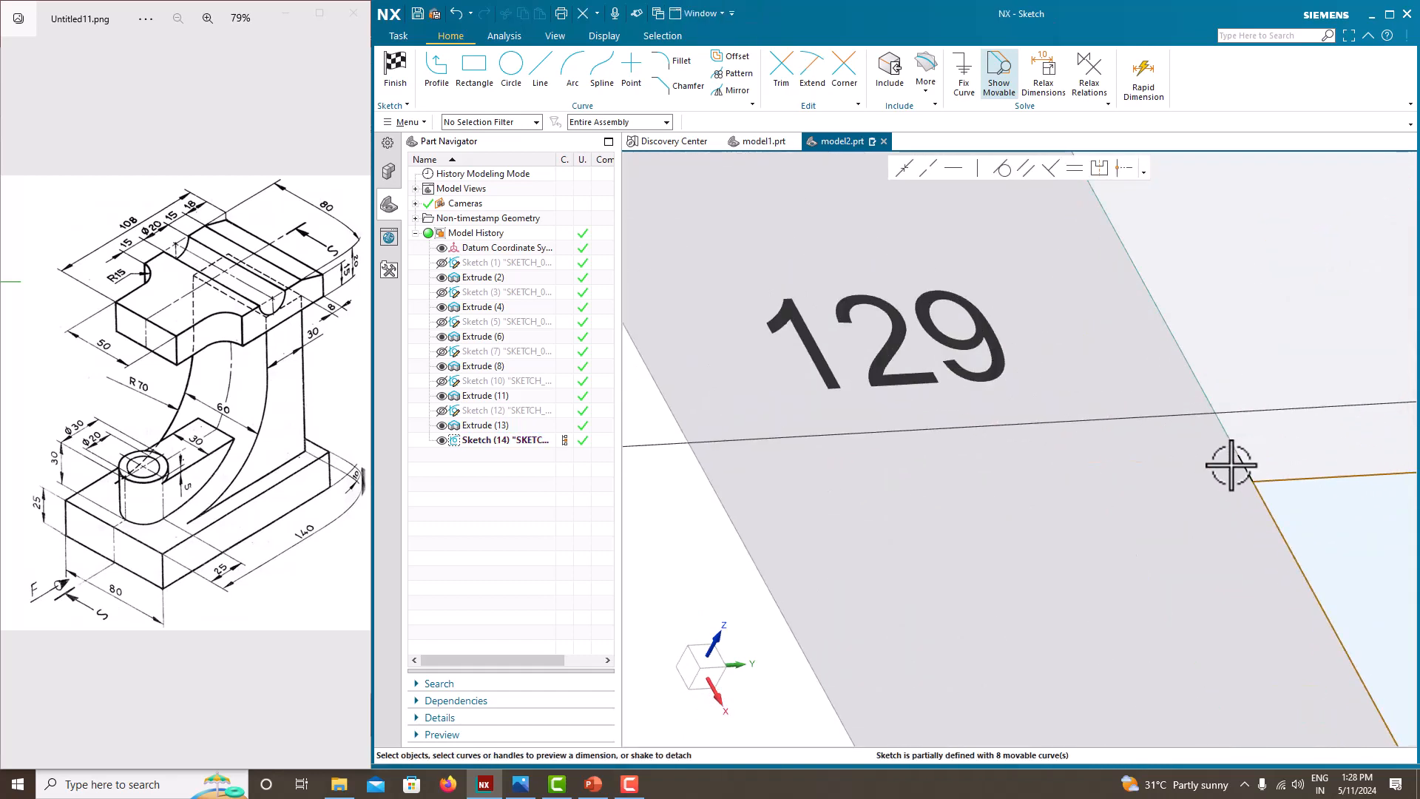
- Dimension the distance between the two rectangles' facing inner edges as 50 mm
scroll(1246, 469, down, 5)
middle_drag(1100, 481, 1081, 495)
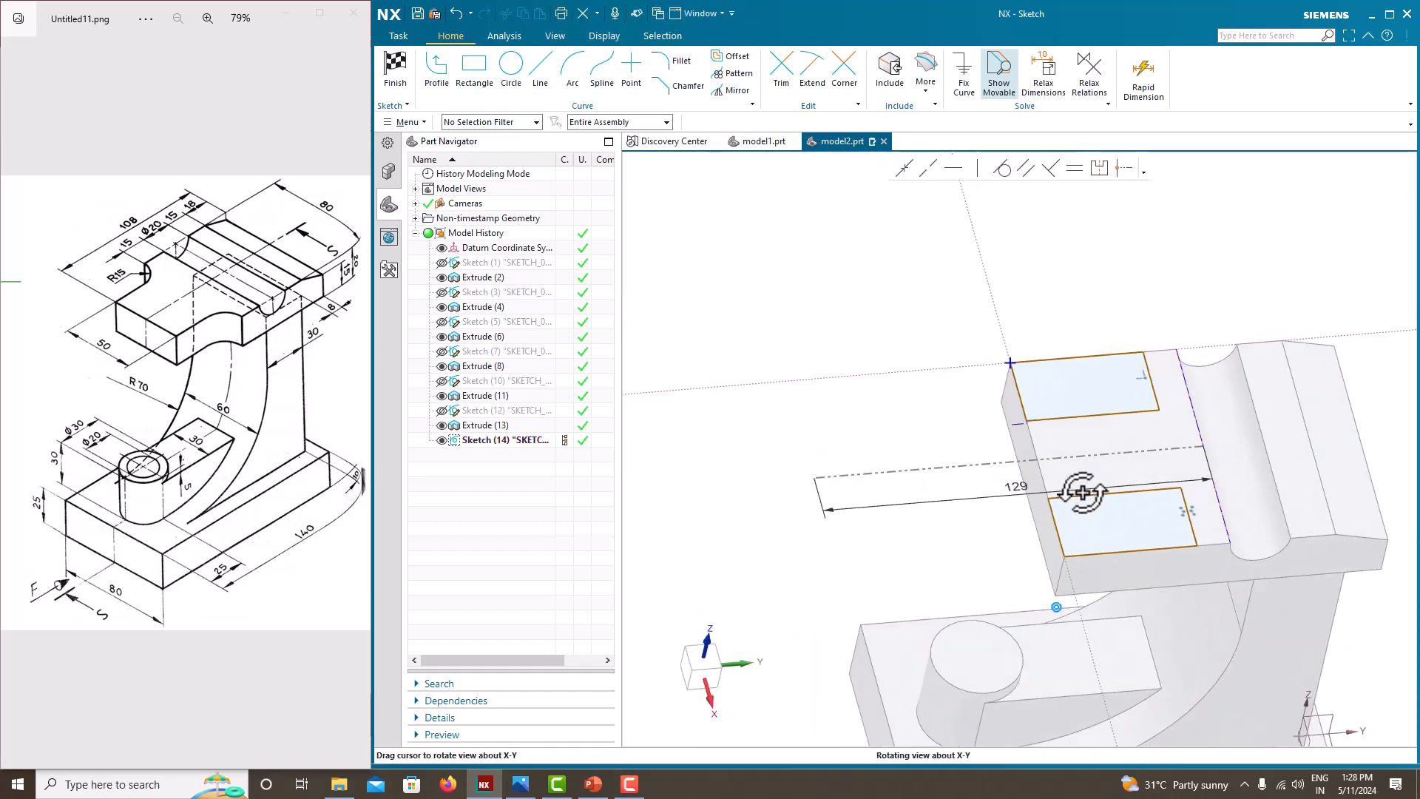
scroll(1052, 467, up, 5)
mouse_move(961, 485)
middle_down()
mouse_move(1087, 507)
mouse_move(1055, 517)
mouse_move(964, 428)
middle_up()
scroll(965, 429, down, 4)
scroll(949, 451, up, 2)
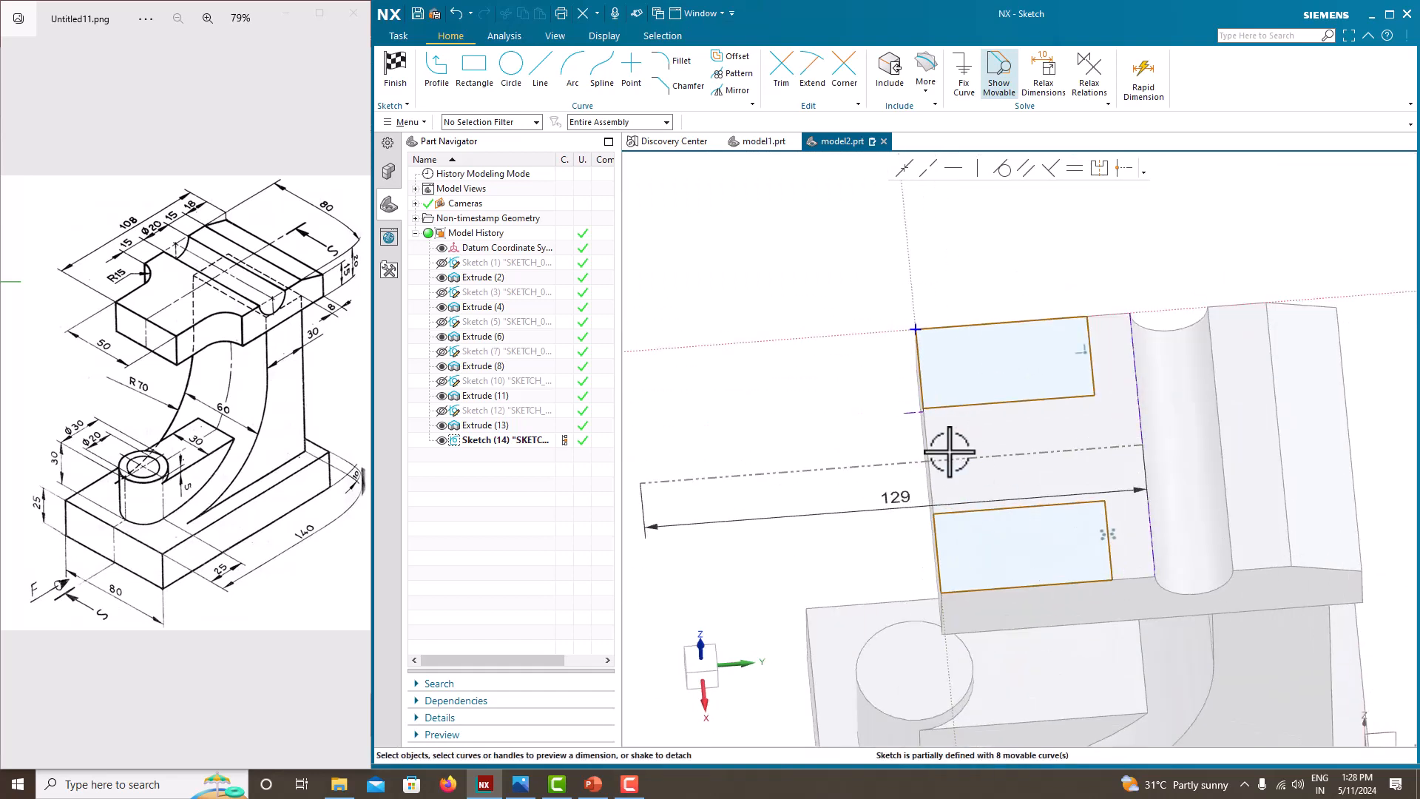
click(963, 405)
click(993, 504)
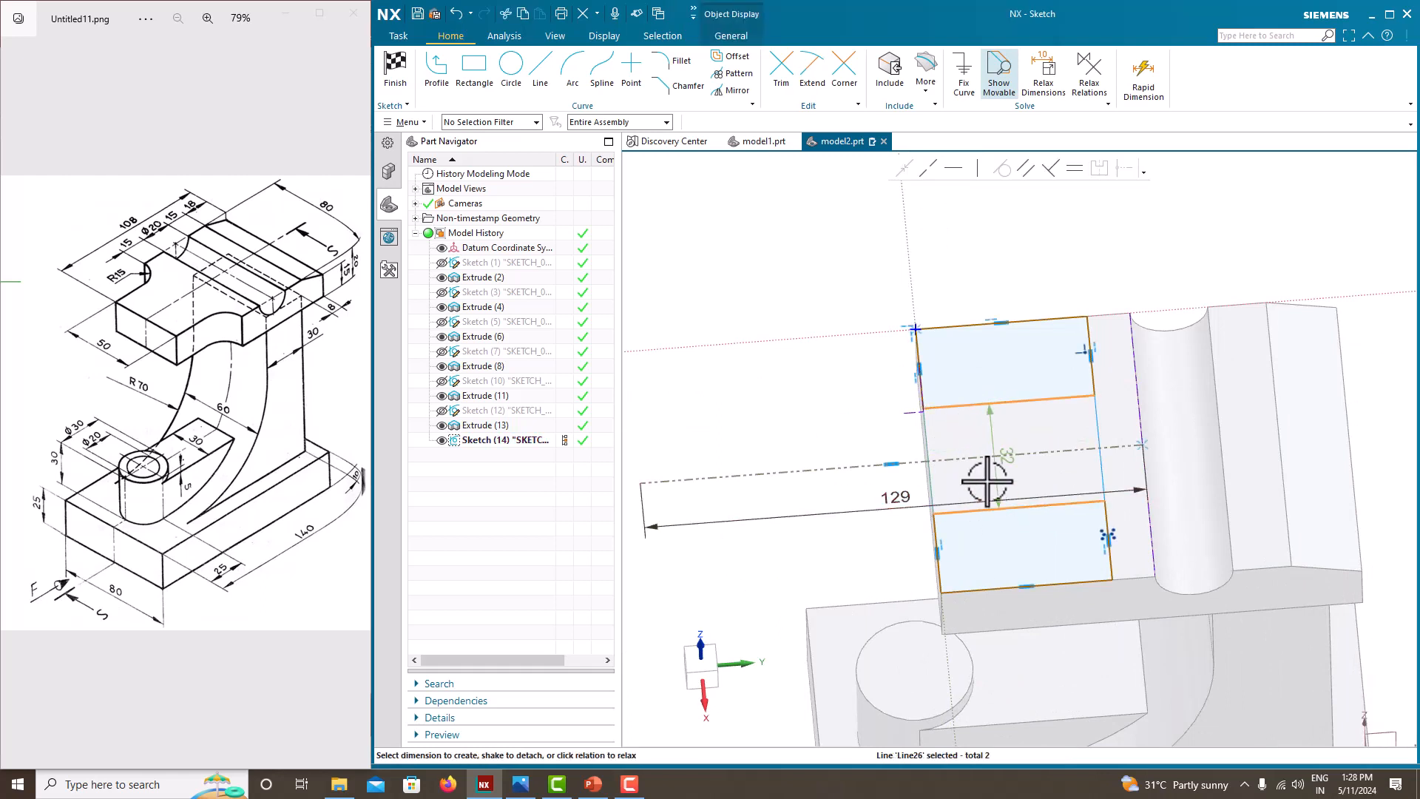
click(999, 461)
text(50)
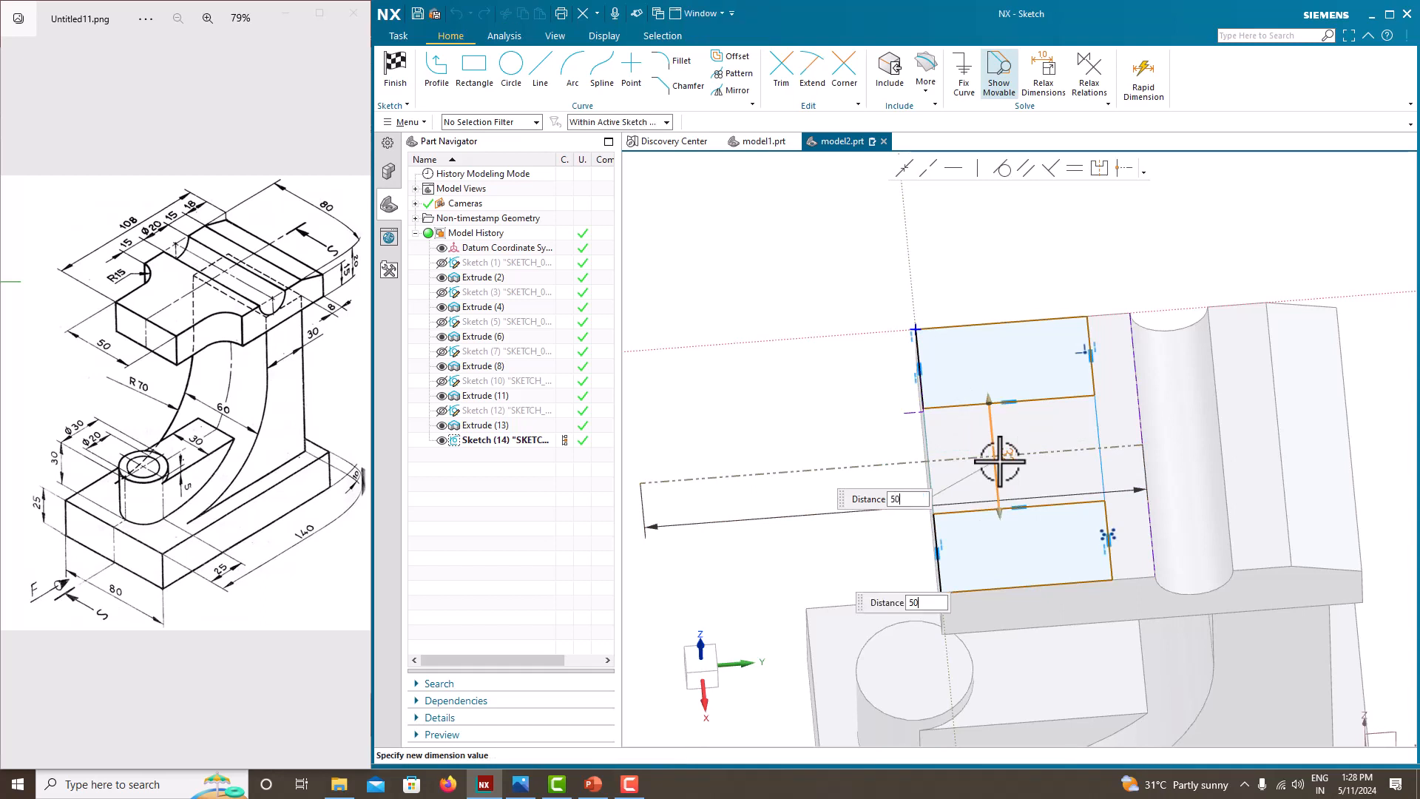
key(Return)
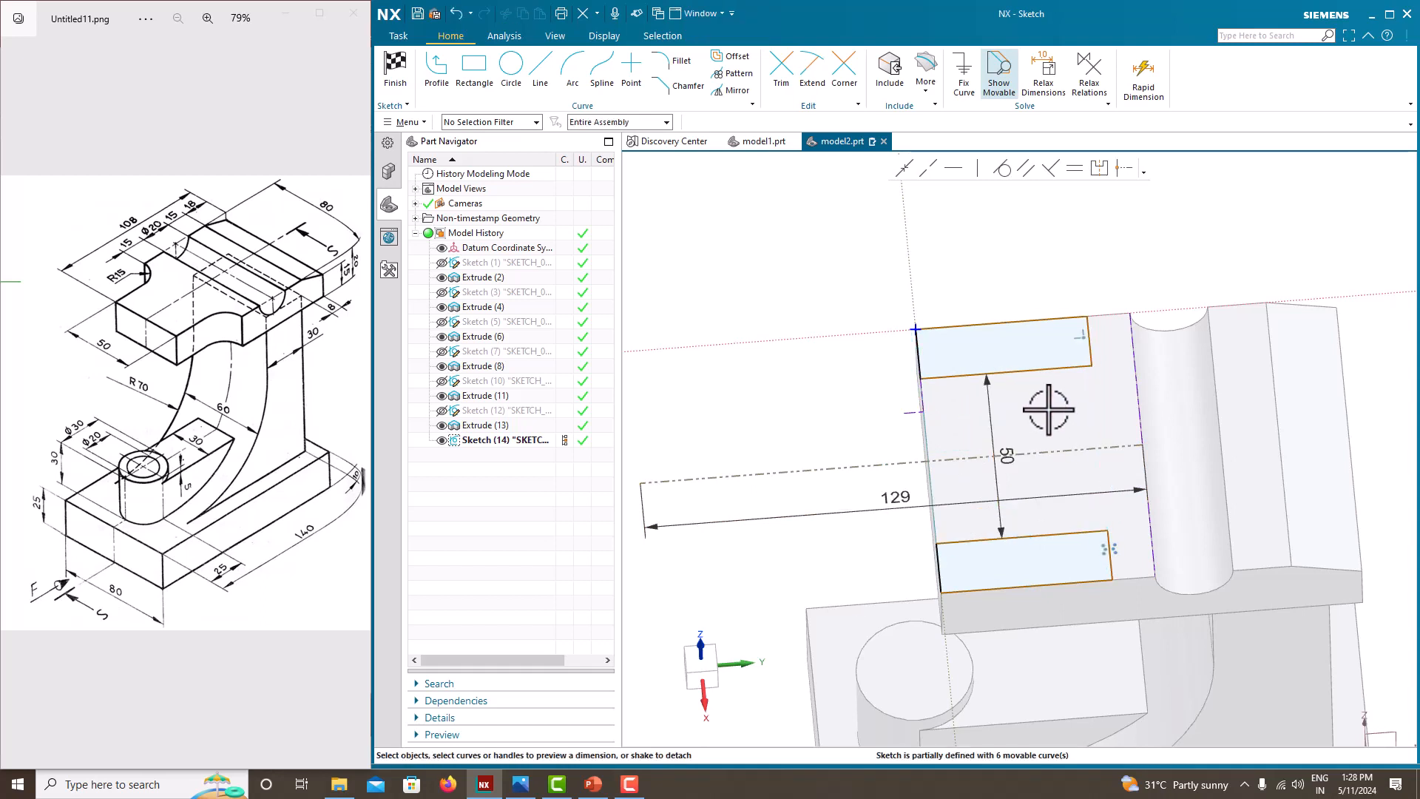
- Dimension the gap between the rectangle's short inner edge and the groove's near edge as 15 mm
scroll(952, 422, up, 3)
right_click(953, 422)
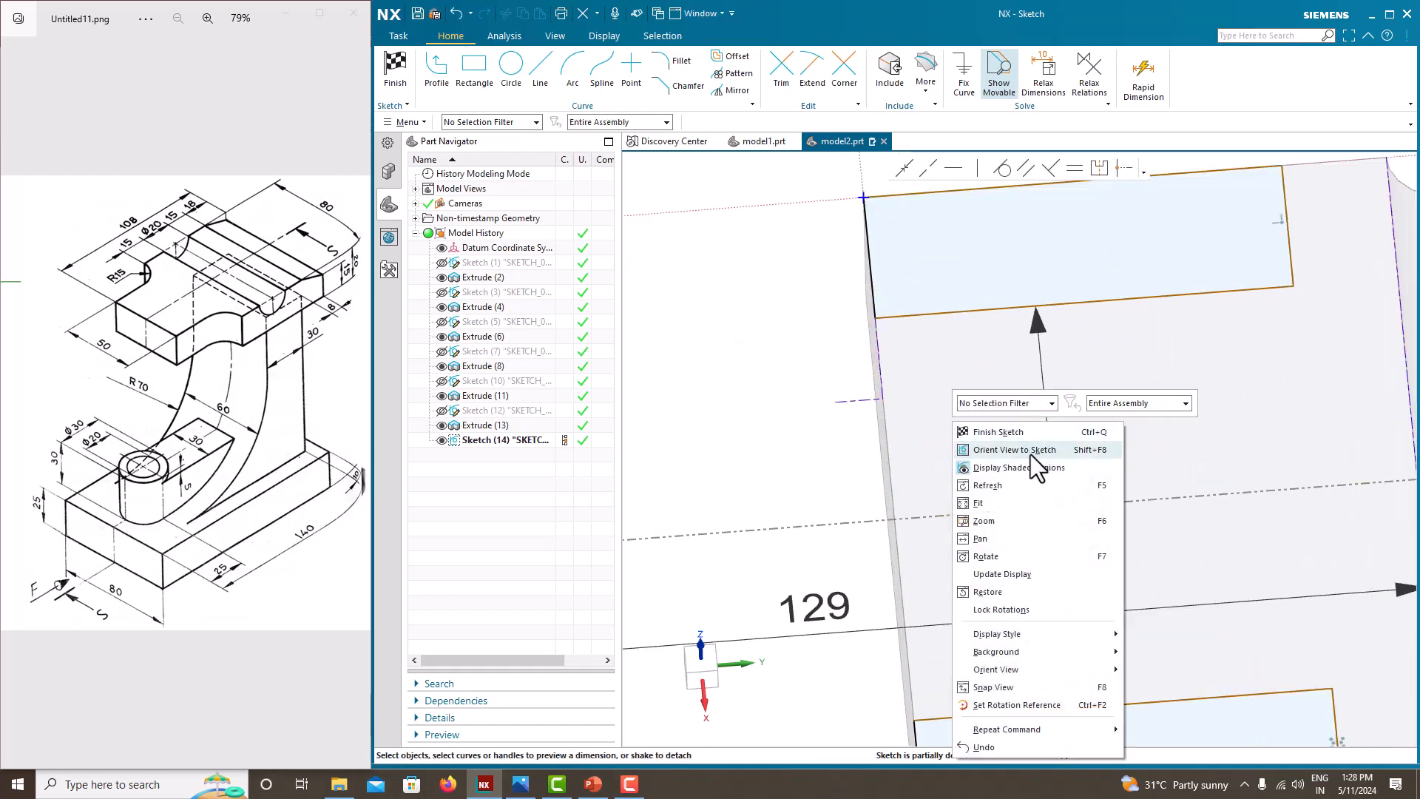
click(1031, 454)
scroll(1083, 511, up, 2)
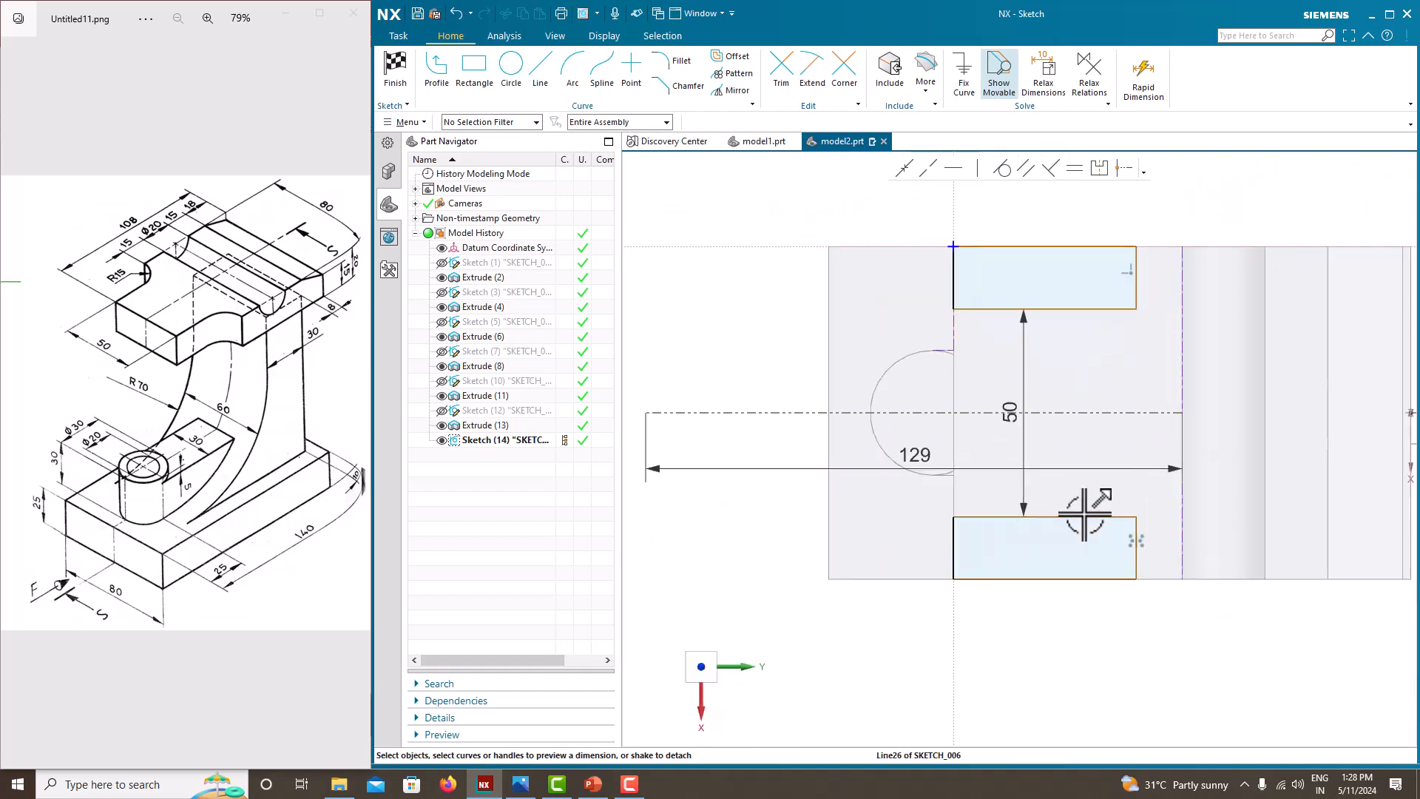
click(1100, 516)
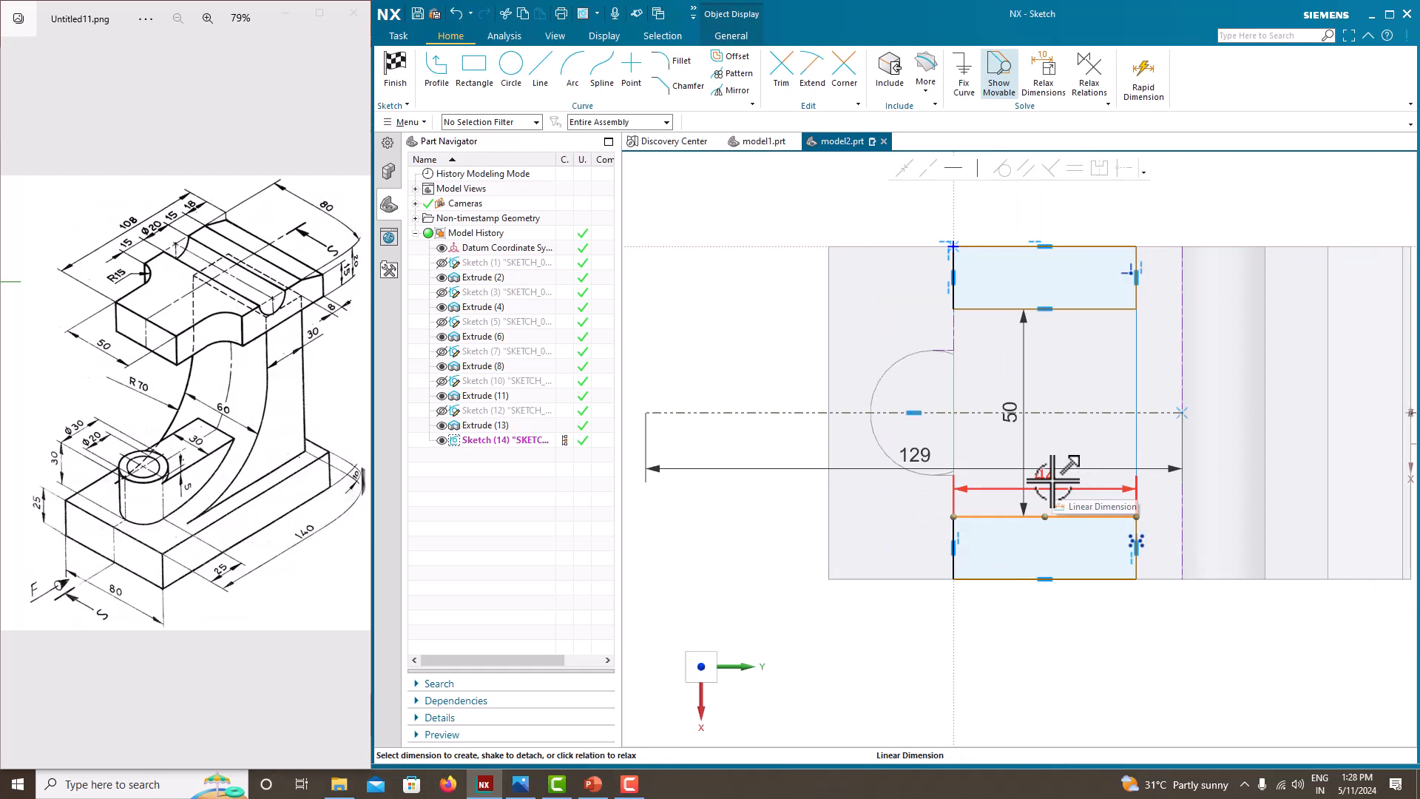
key(Escape)
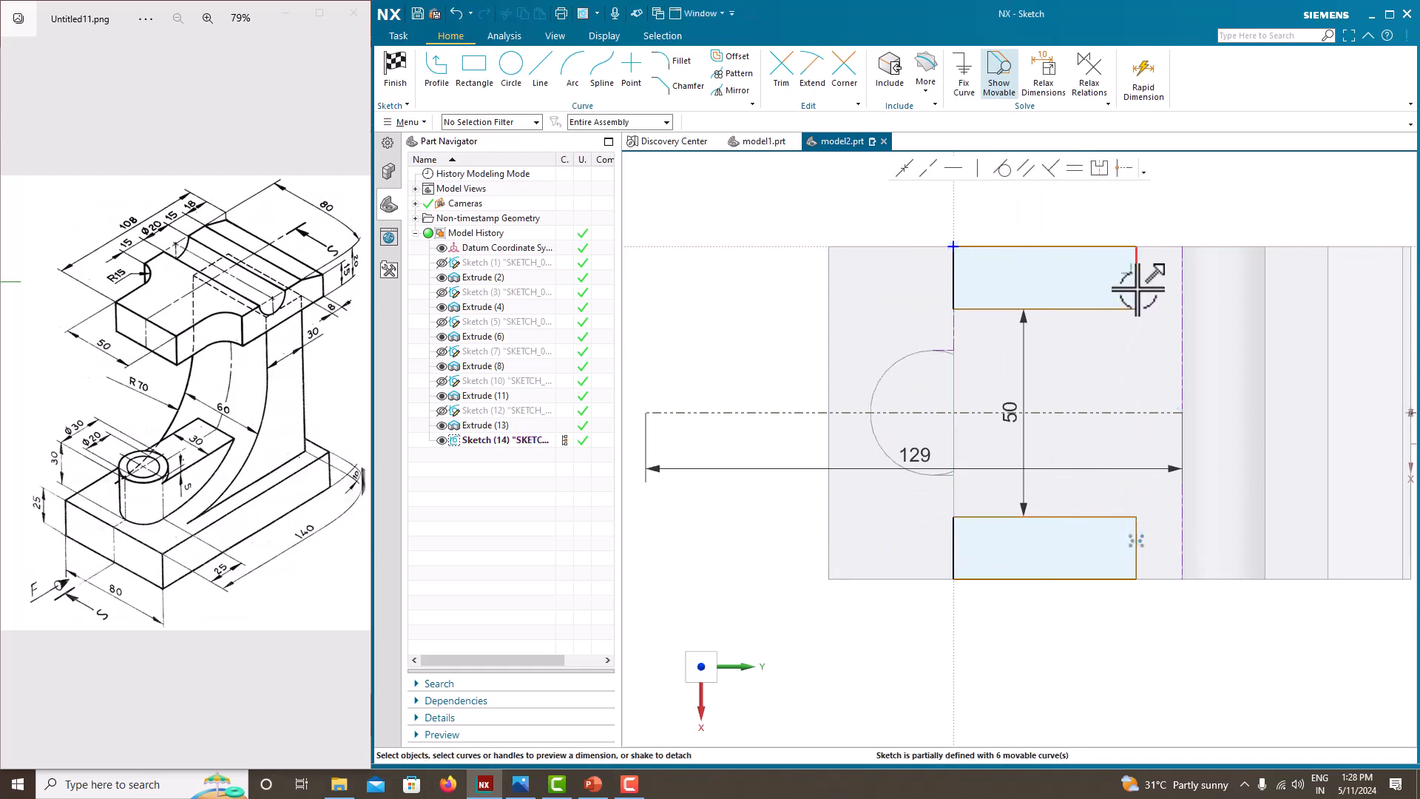
click(1137, 290)
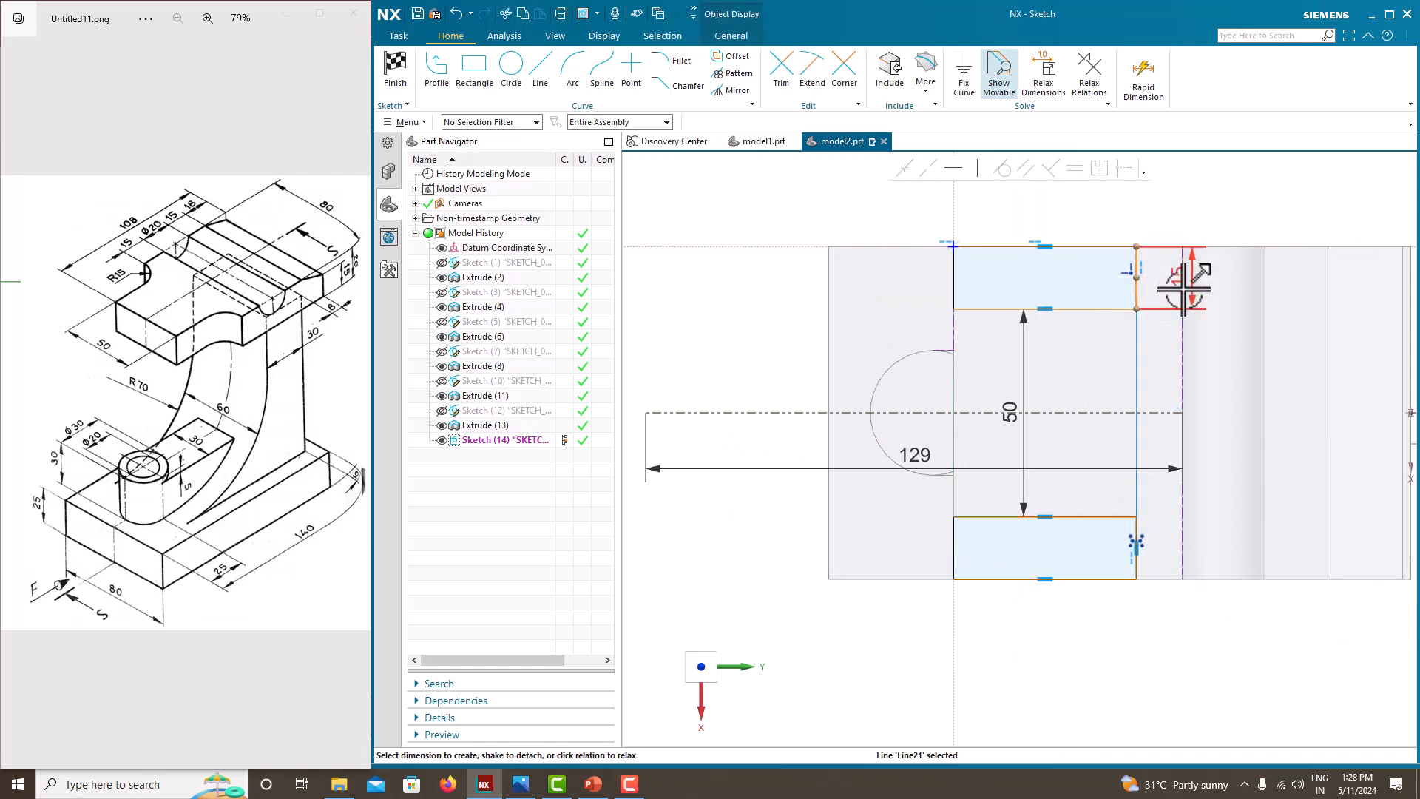
click(1182, 341)
click(1167, 303)
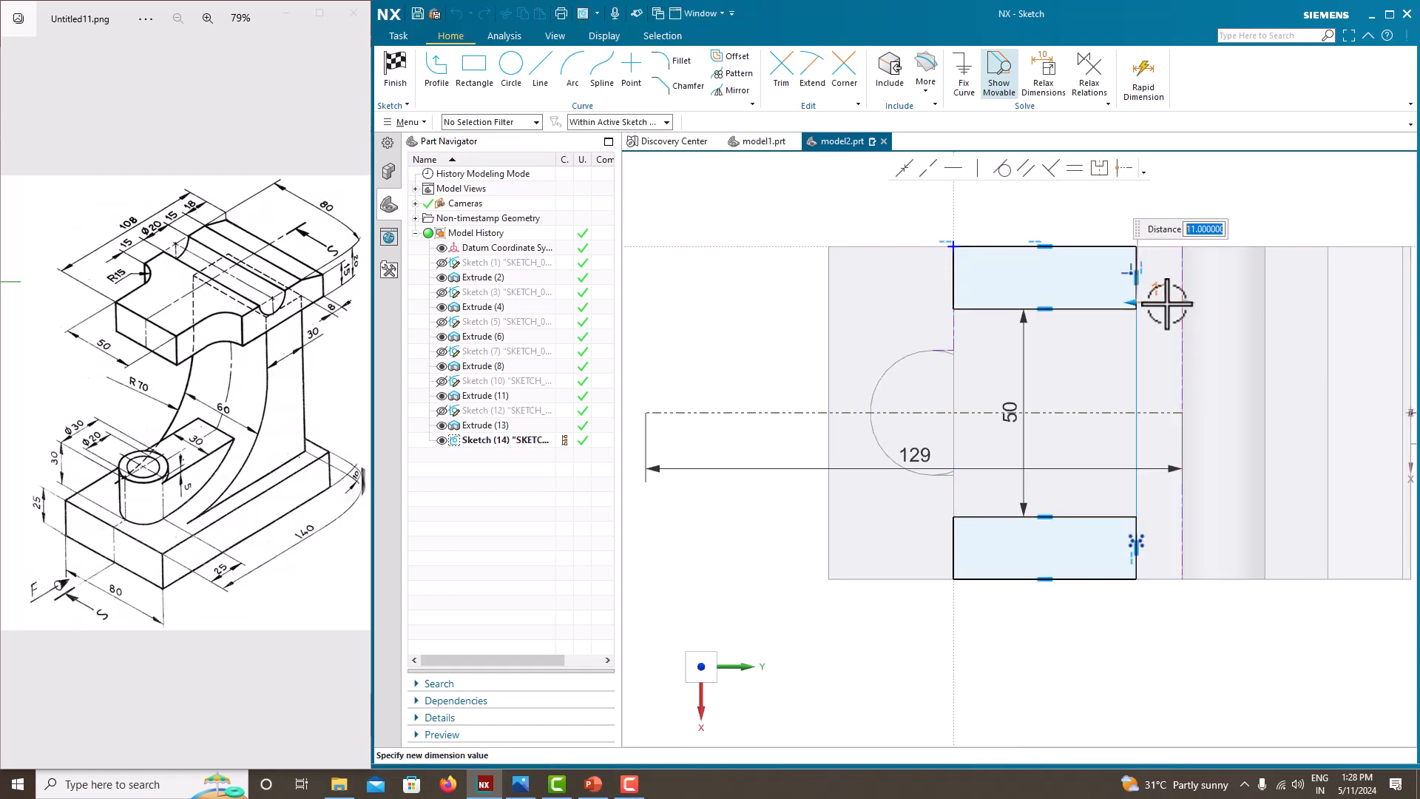
text(15)
click(1166, 303)
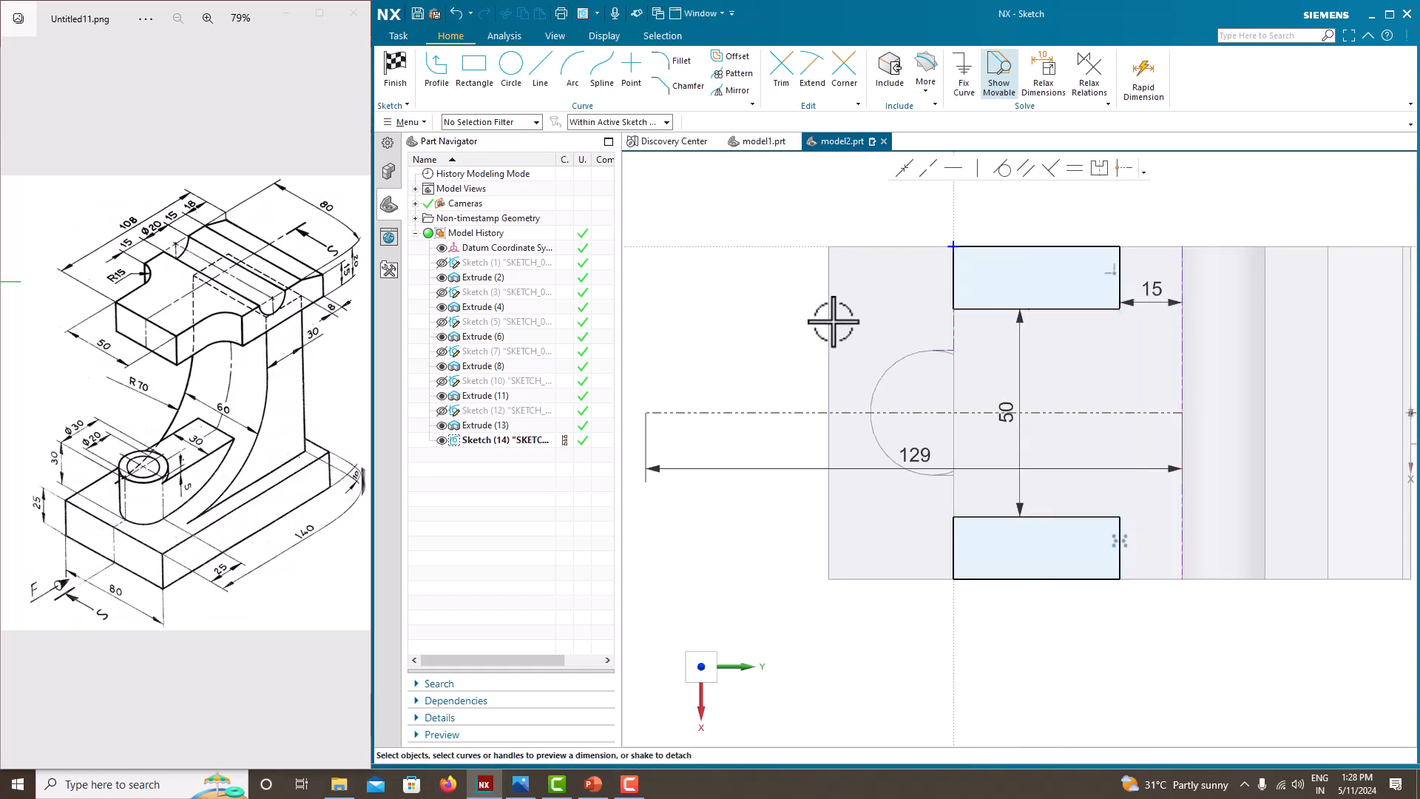
- Cut the two corner rectangles downward through the upper plate with an Until Next end limit, and hide their sketch
right_click(897, 279)
click(910, 293)
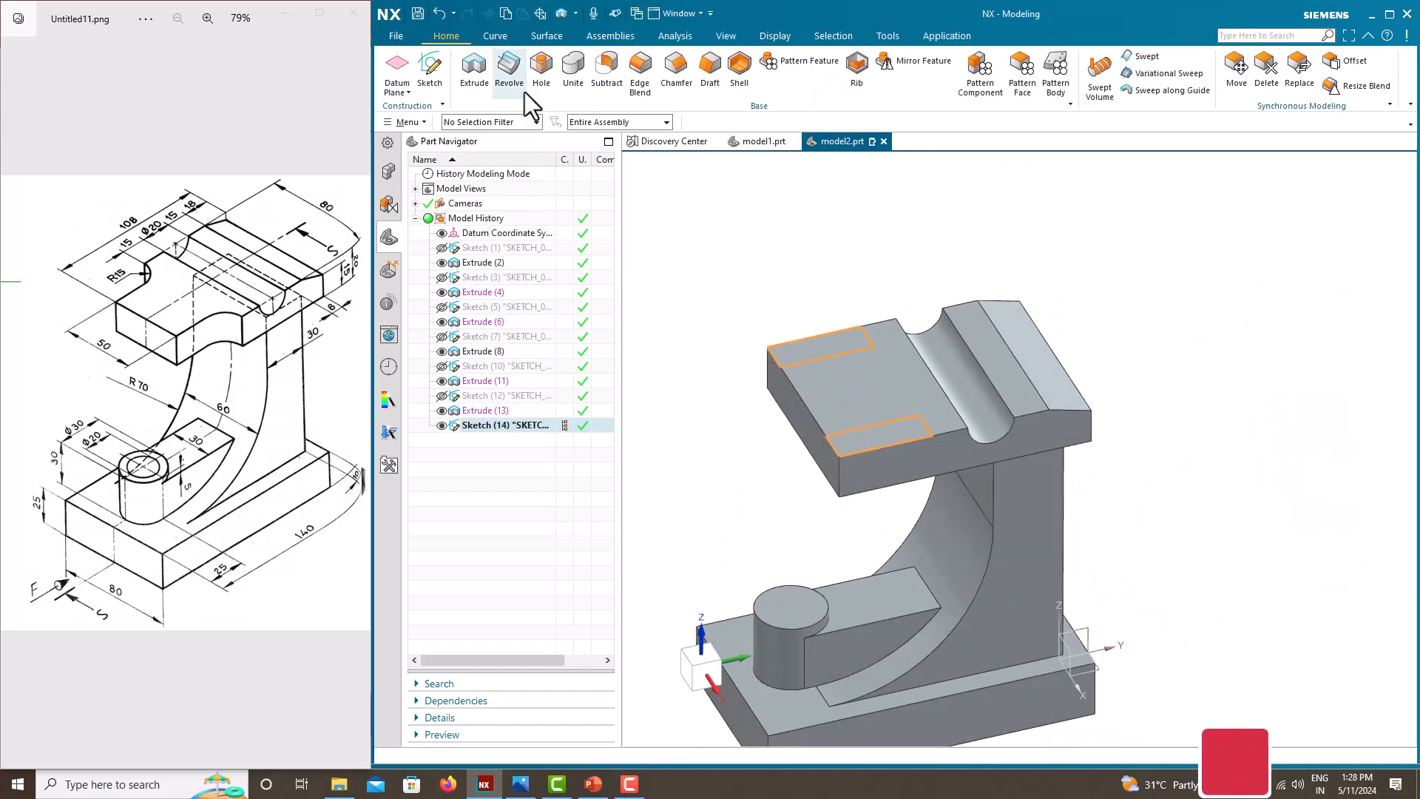
click(477, 74)
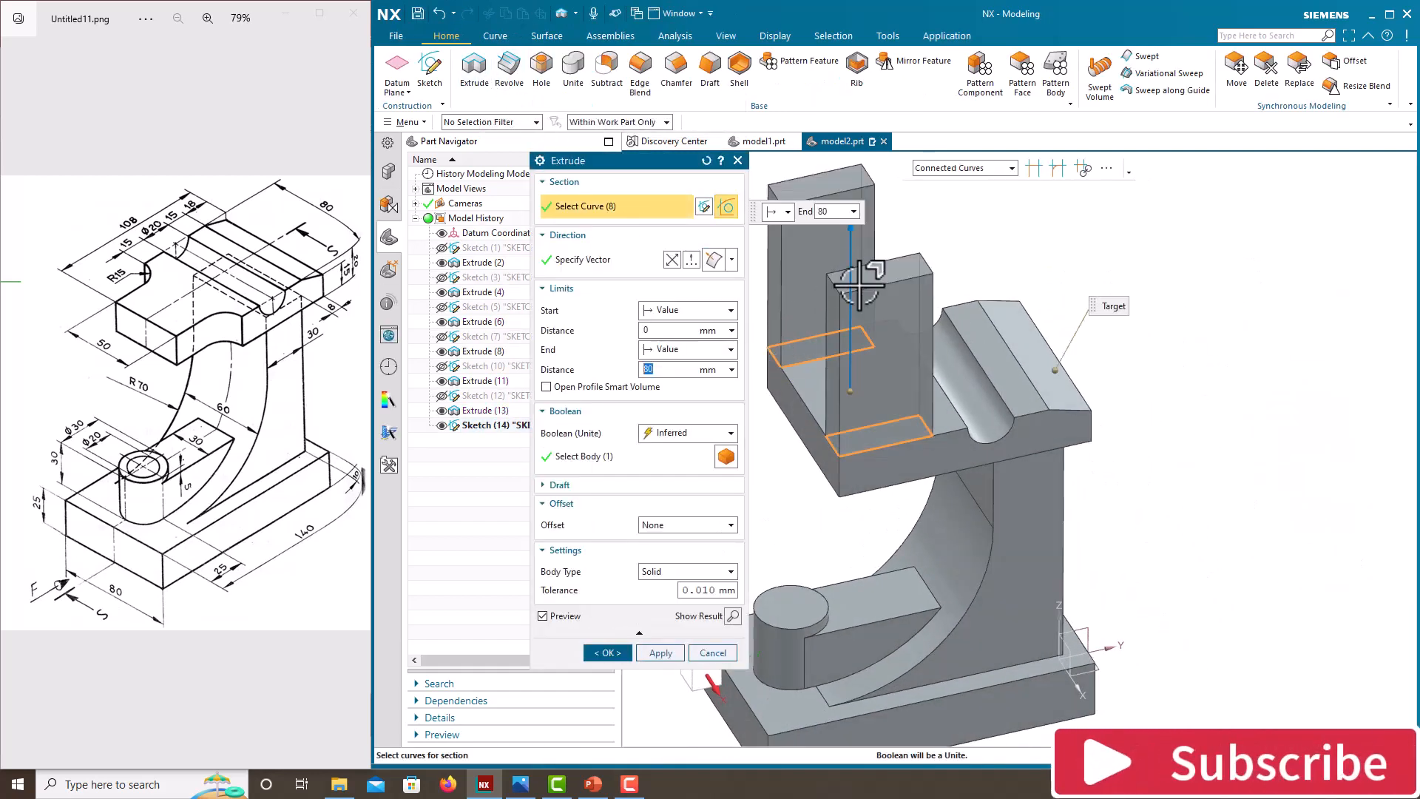
drag(850, 231, 854, 477)
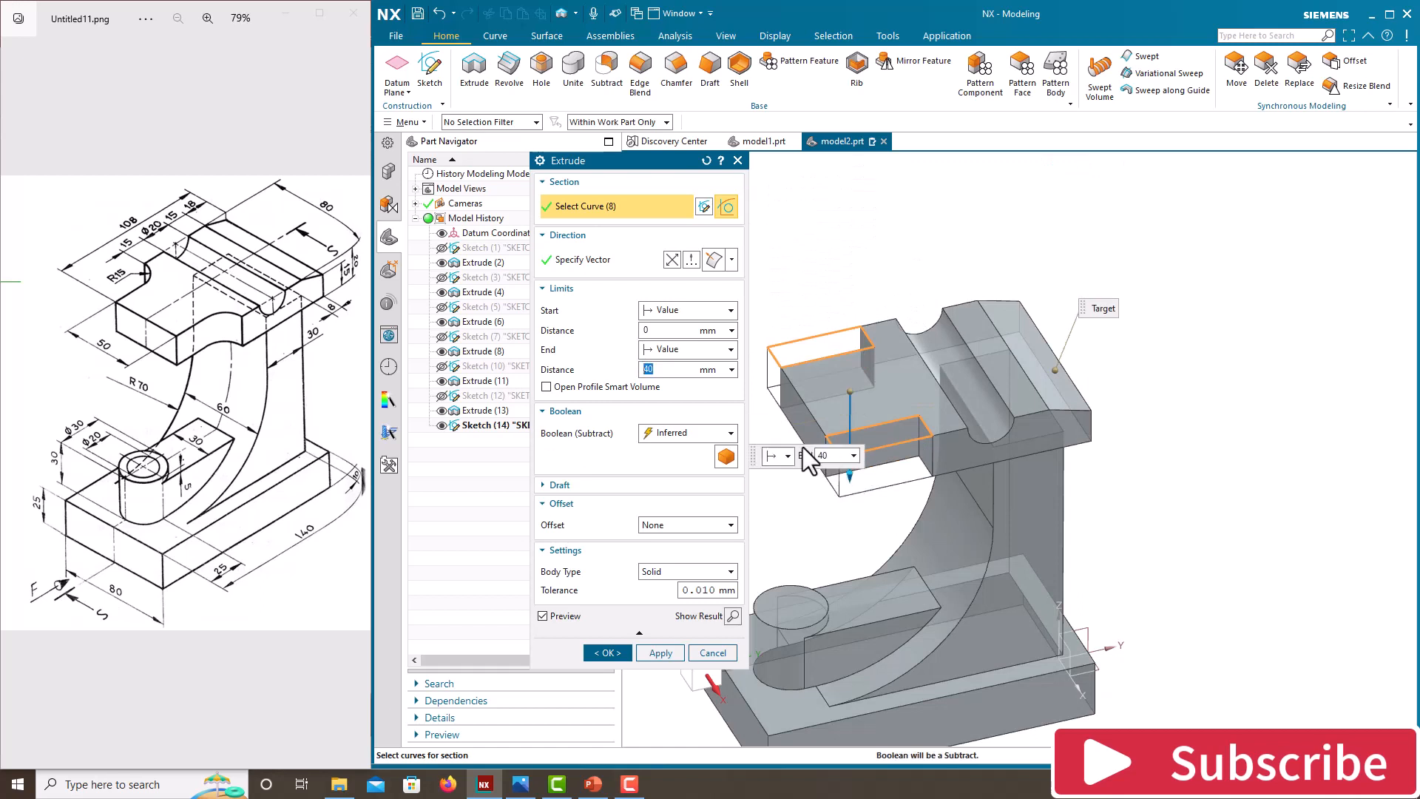
click(681, 351)
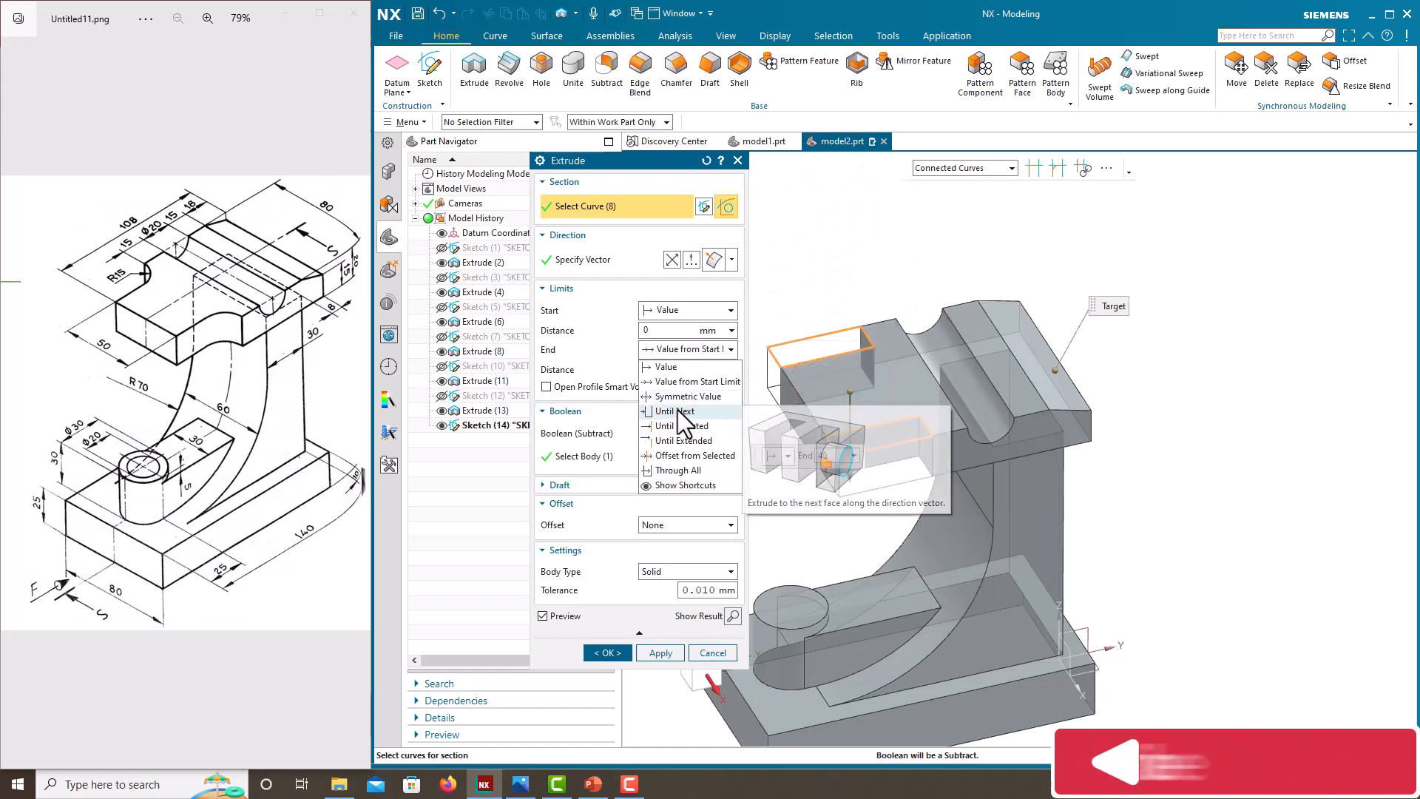
click(684, 425)
click(607, 651)
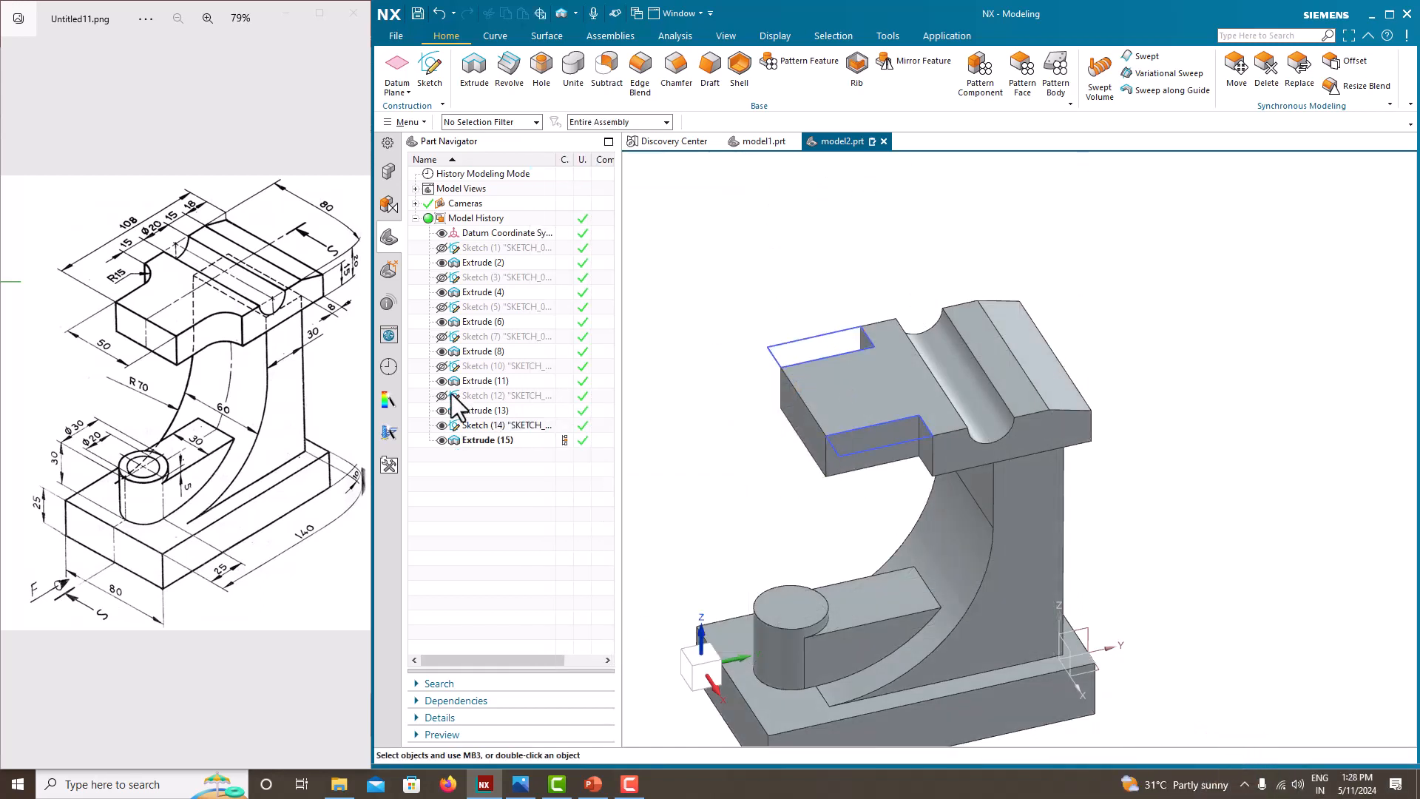
click(442, 426)
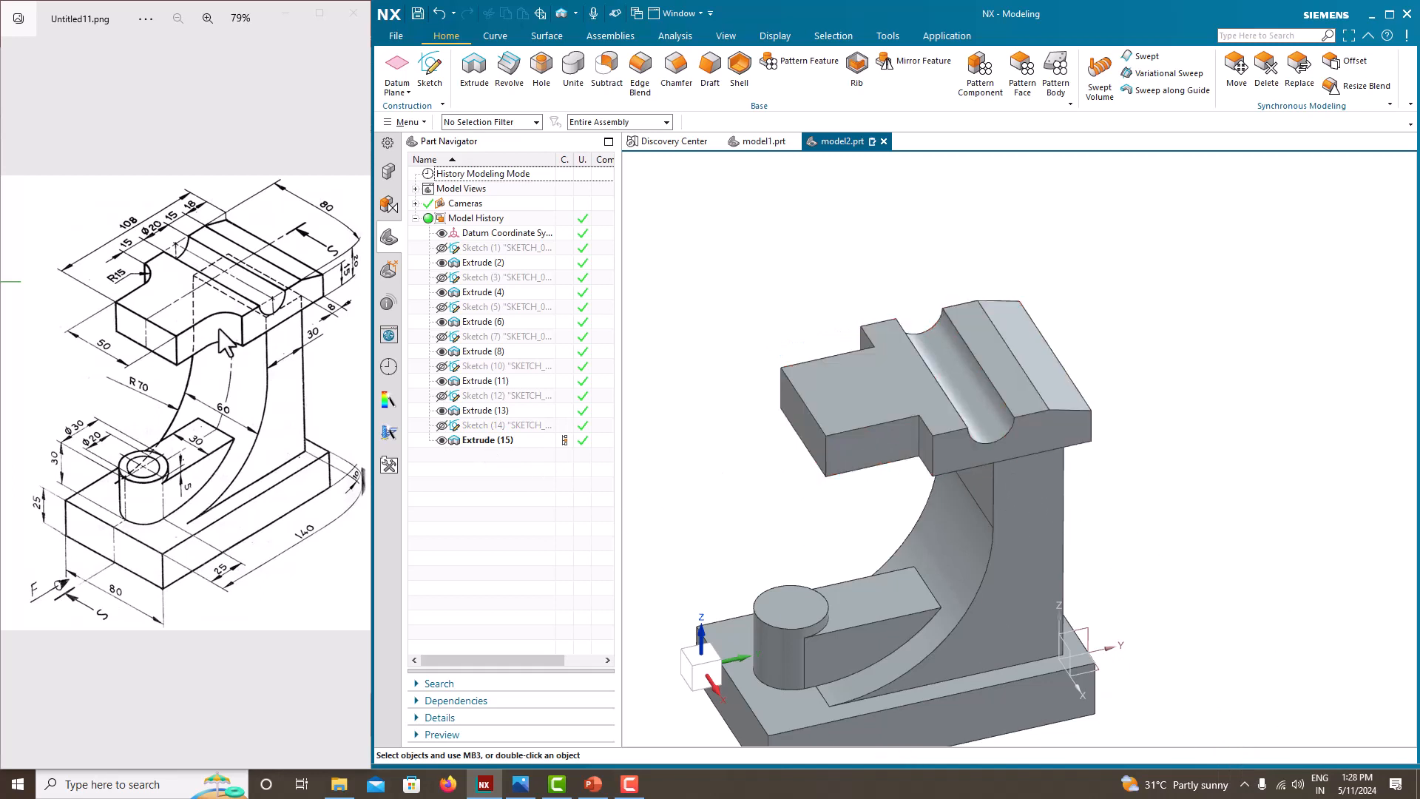
- Blend the inner vertical edges of both corner cutouts in the upper plate with a 15 mm radius
click(640, 74)
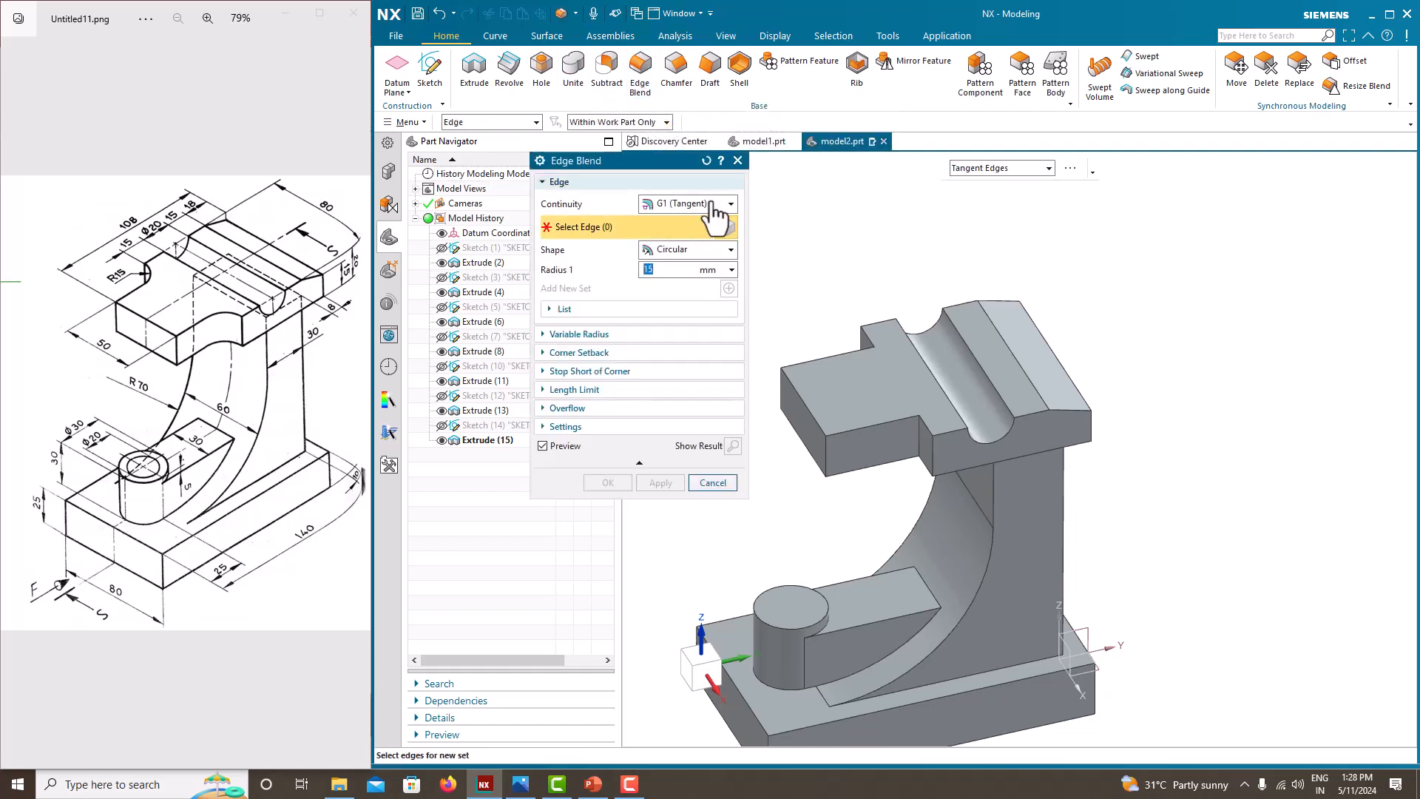
click(918, 436)
middle_drag(915, 444, 1020, 482)
click(993, 414)
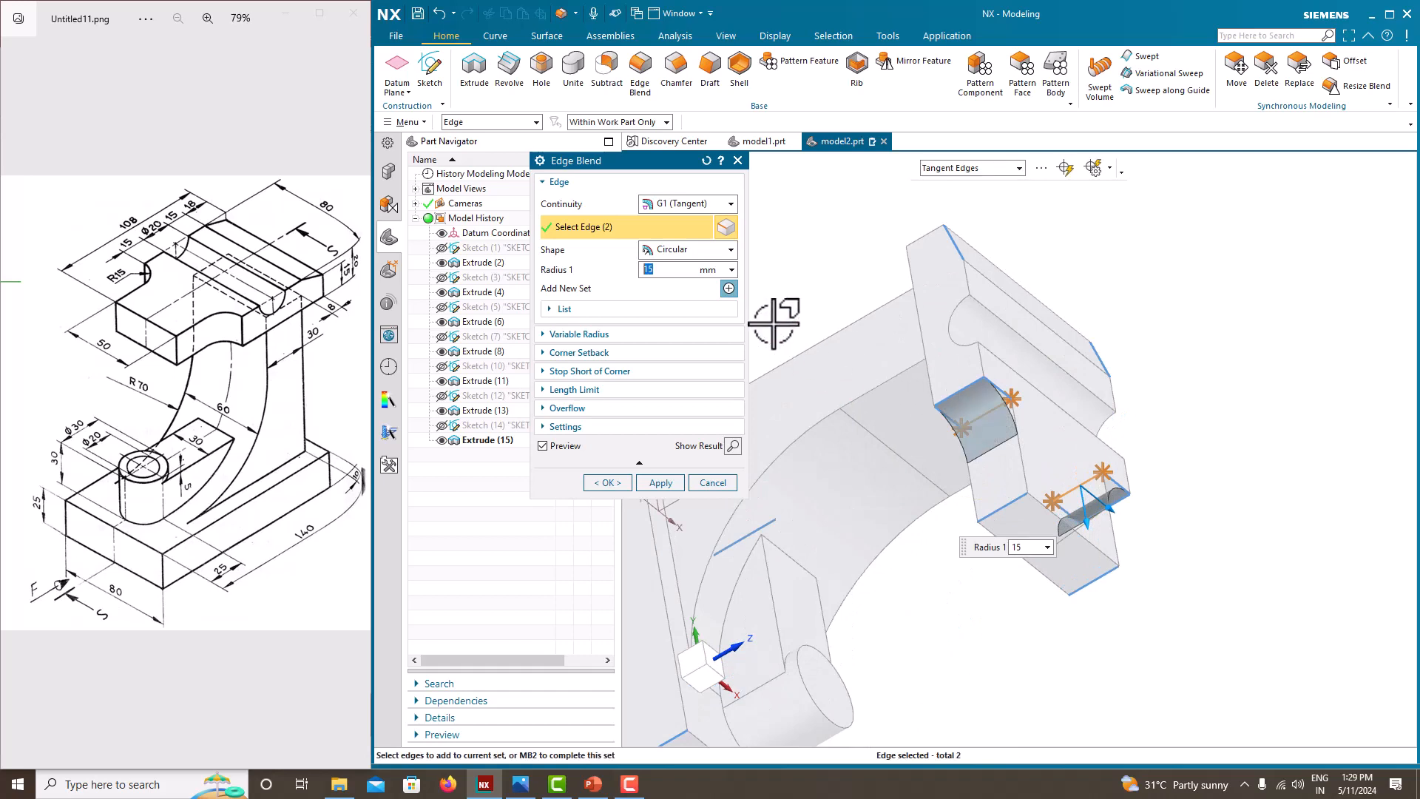
click(608, 482)
- Cut a simple 20 mm diameter hole, Through Body, at the centre of the vertical cylinder's top face
scroll(862, 433, down, 3)
middle_drag(862, 490, 836, 470)
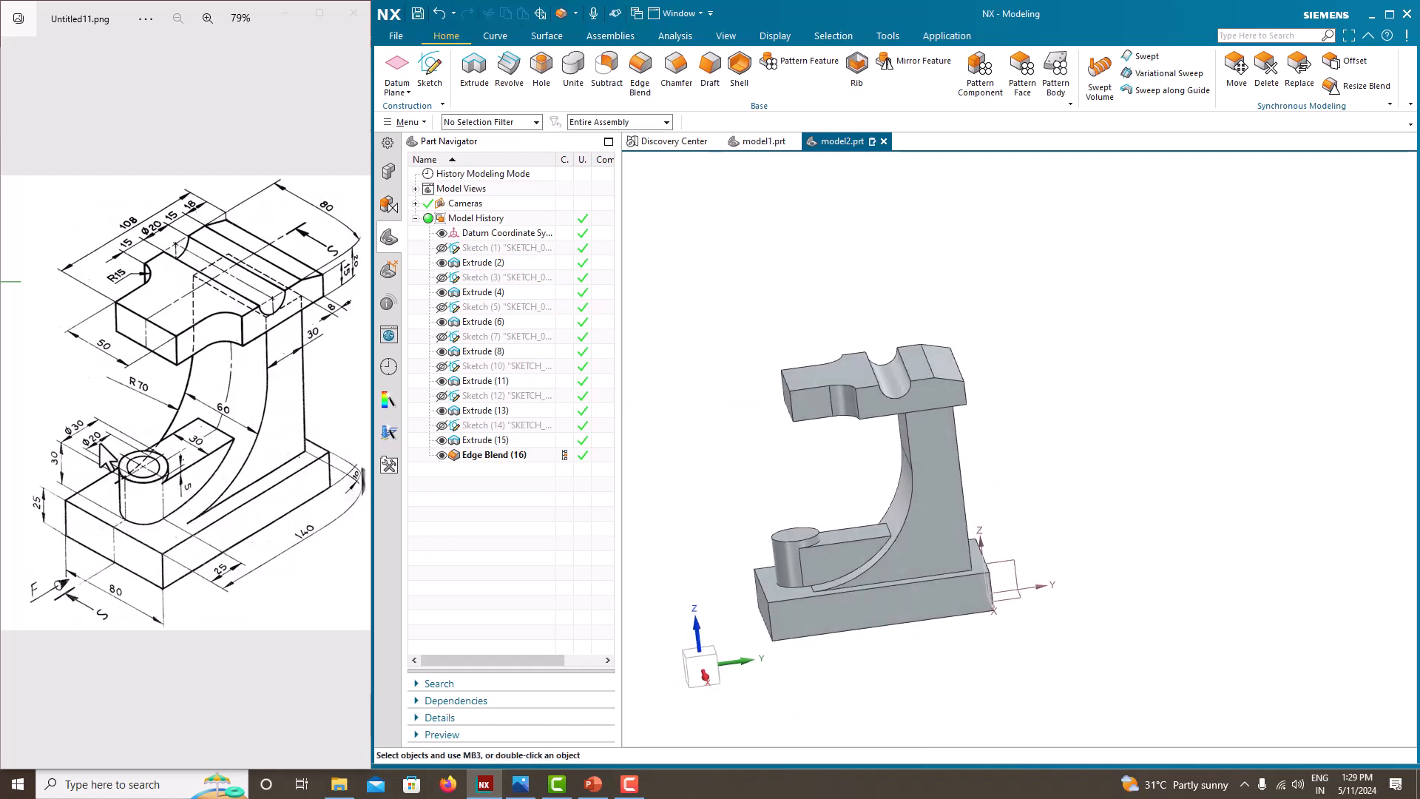
click(533, 71)
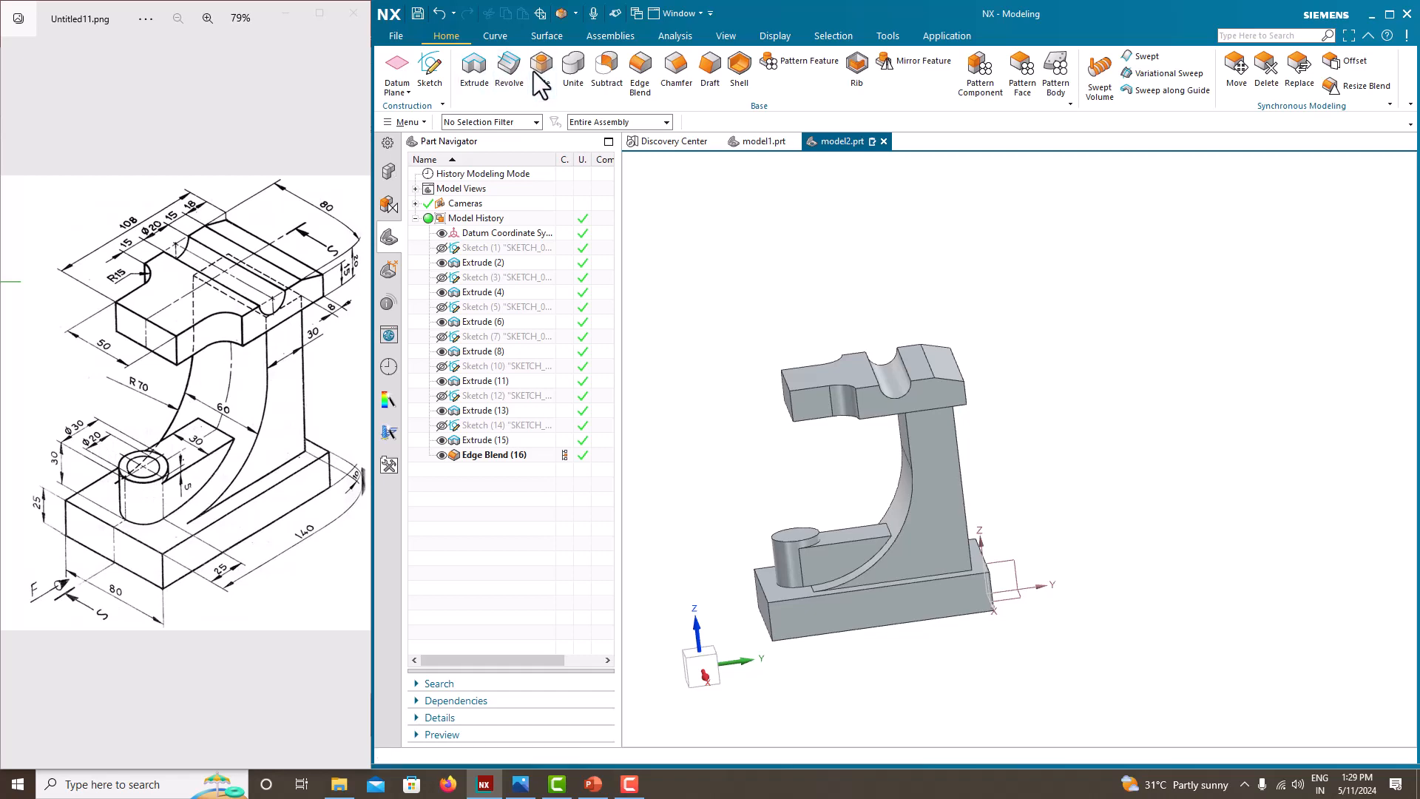
scroll(780, 527, up, 2)
middle_drag(784, 532, 834, 578)
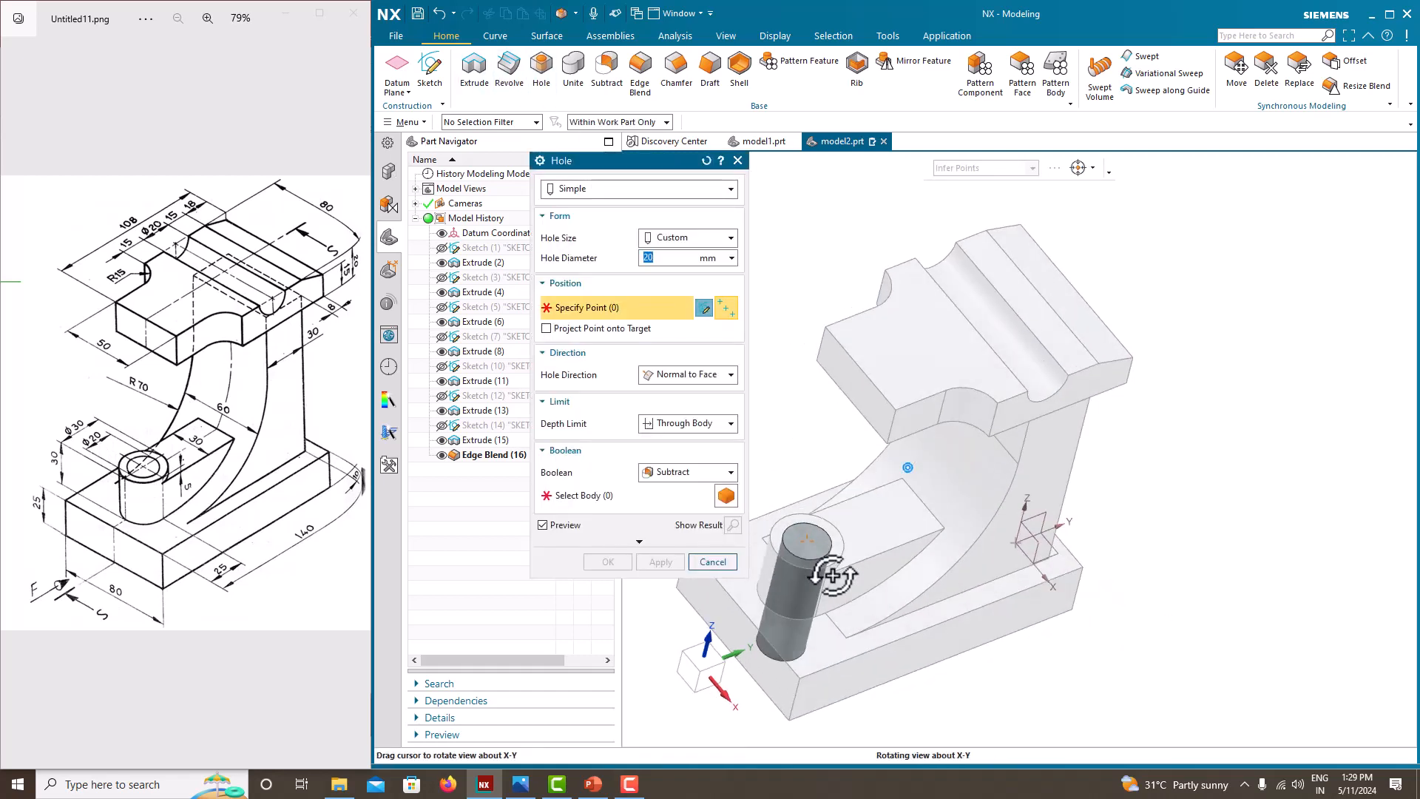
scroll(825, 571, up, 3)
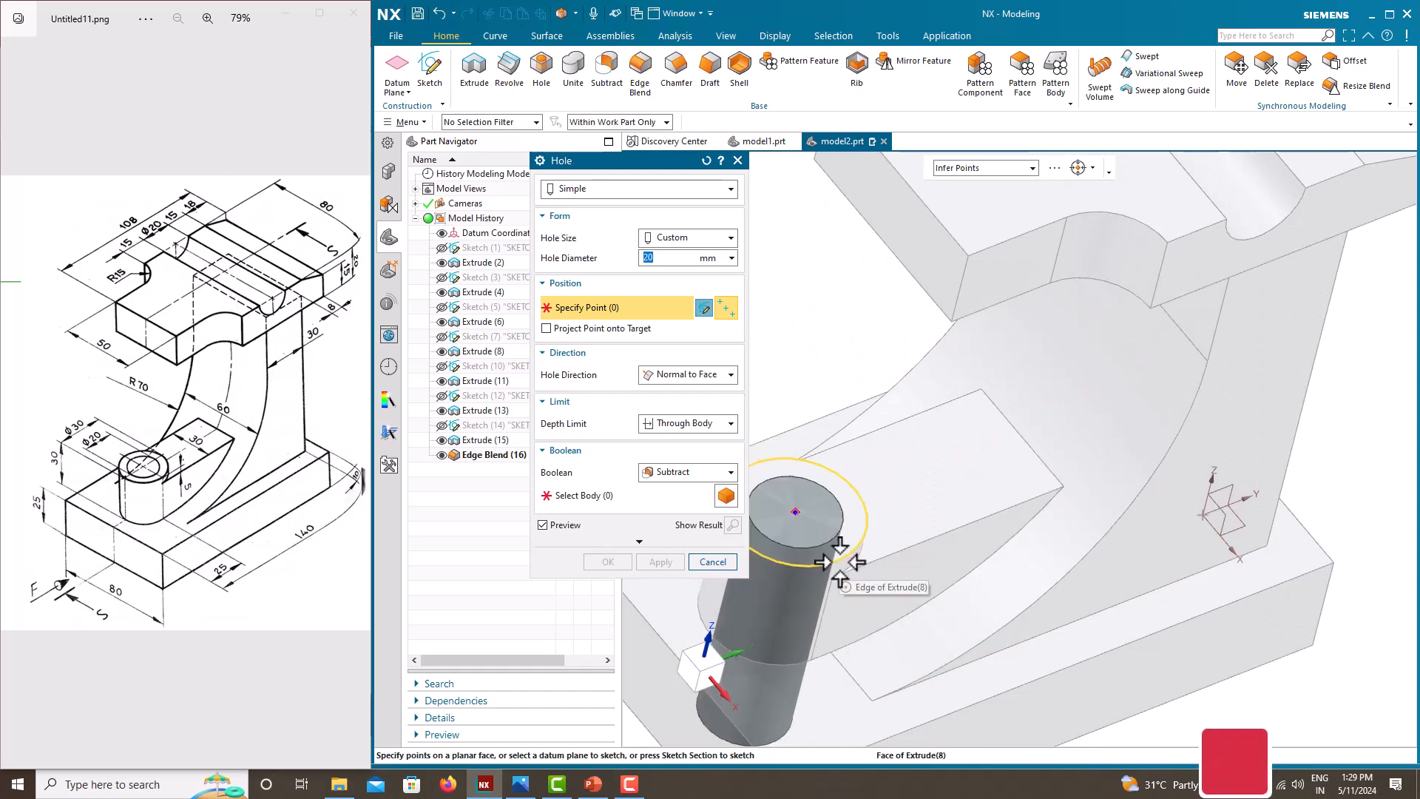
click(836, 548)
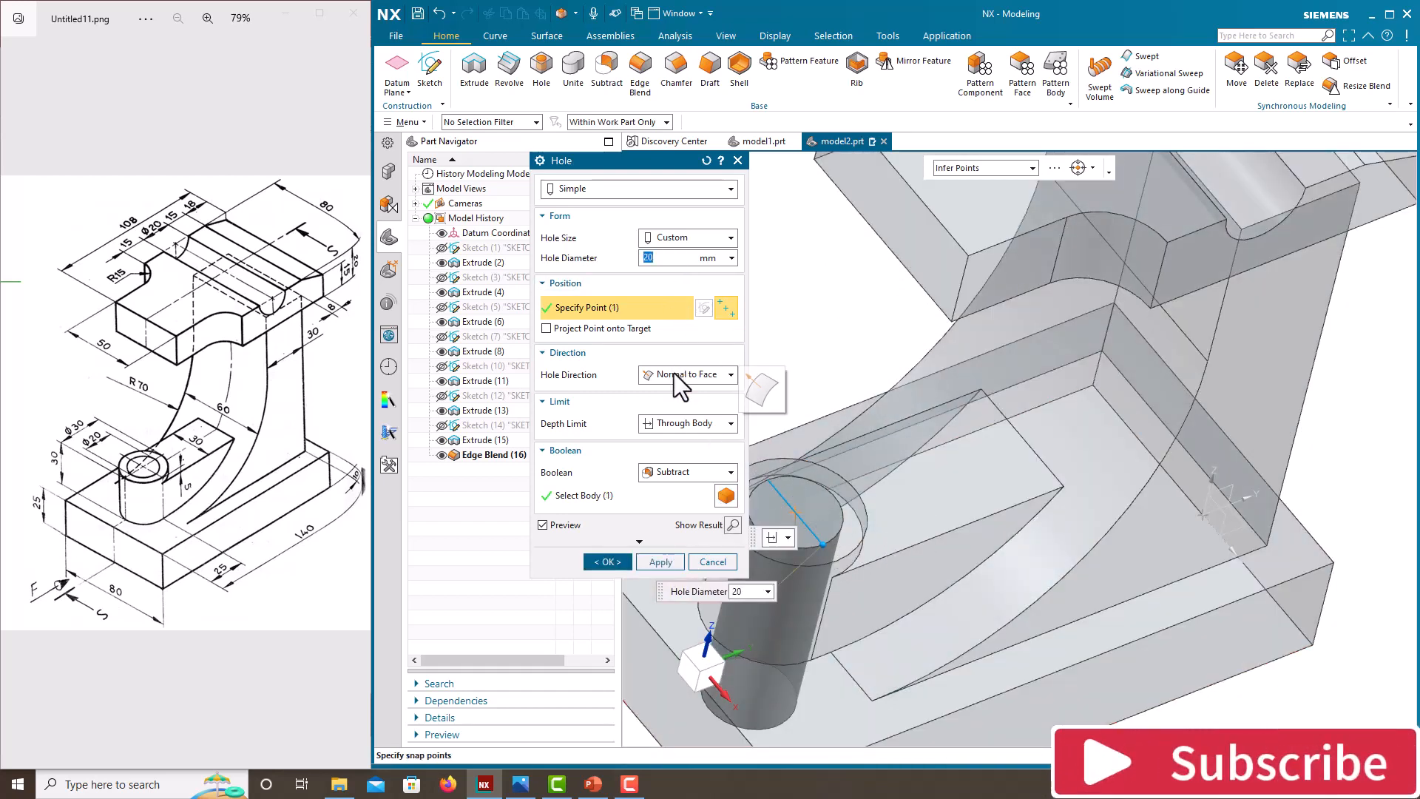
click(681, 427)
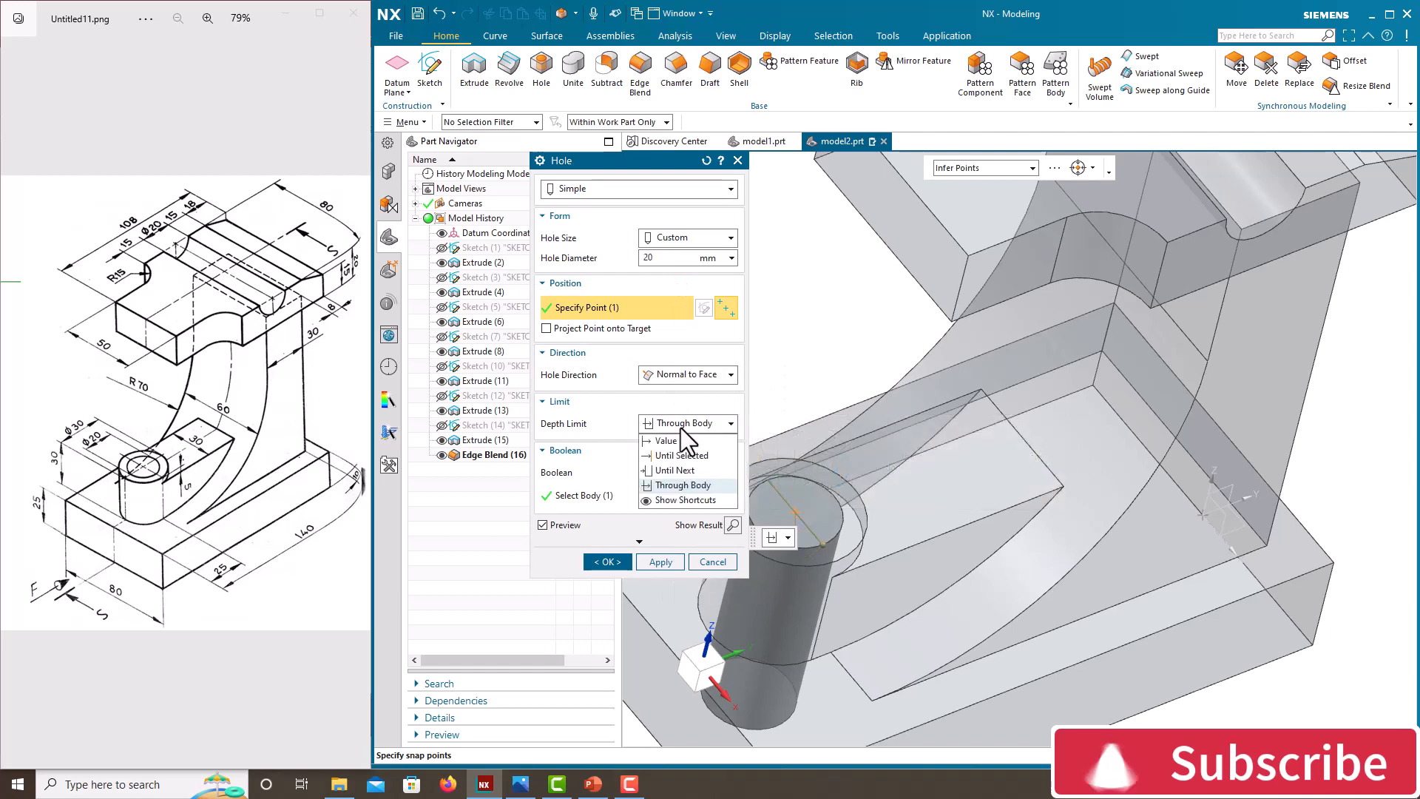
click(682, 484)
click(607, 562)
- Orient the finished bracket to the isometric view
middle_drag(1030, 507, 1005, 484)
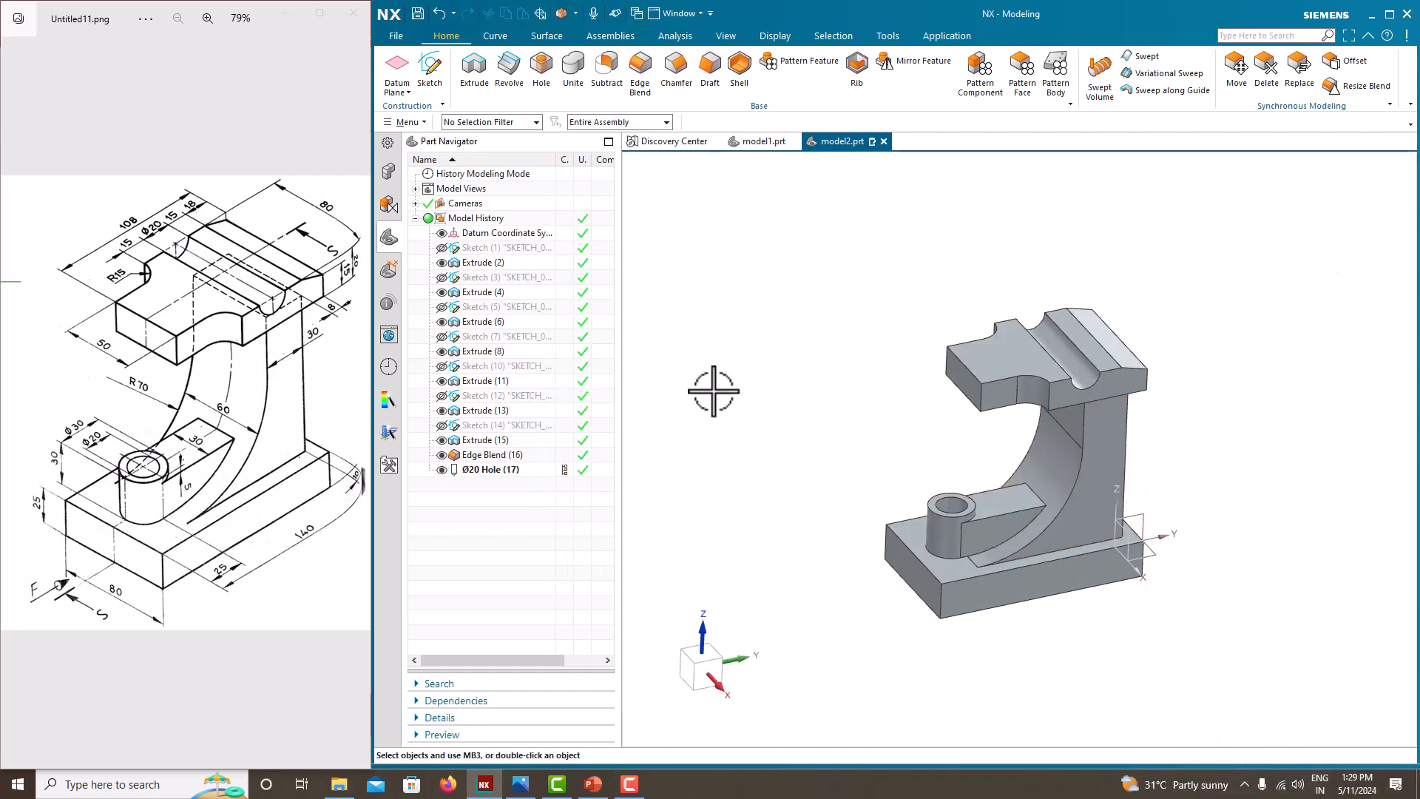
right_click(734, 346)
mouse_move(787, 508)
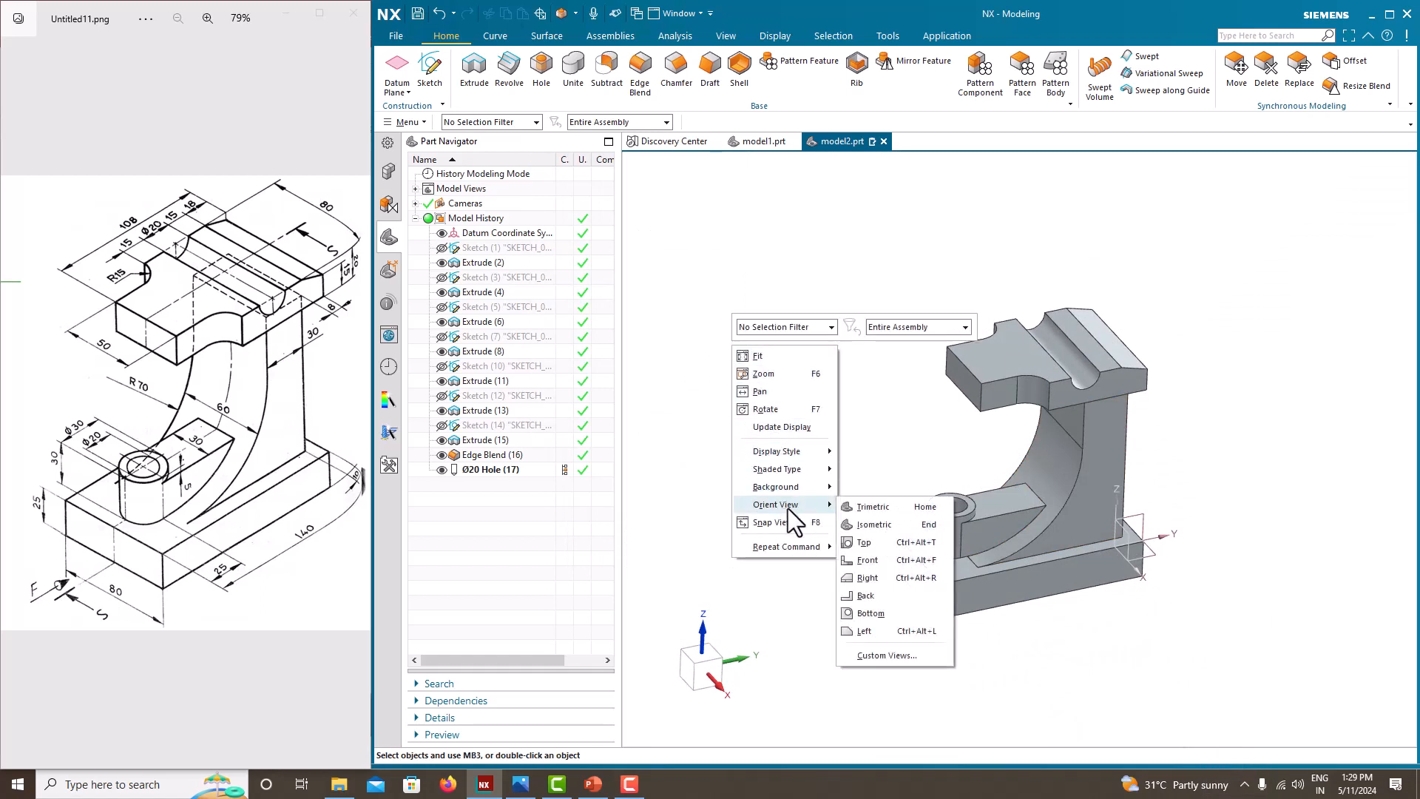
click(889, 516)
right_click(789, 395)
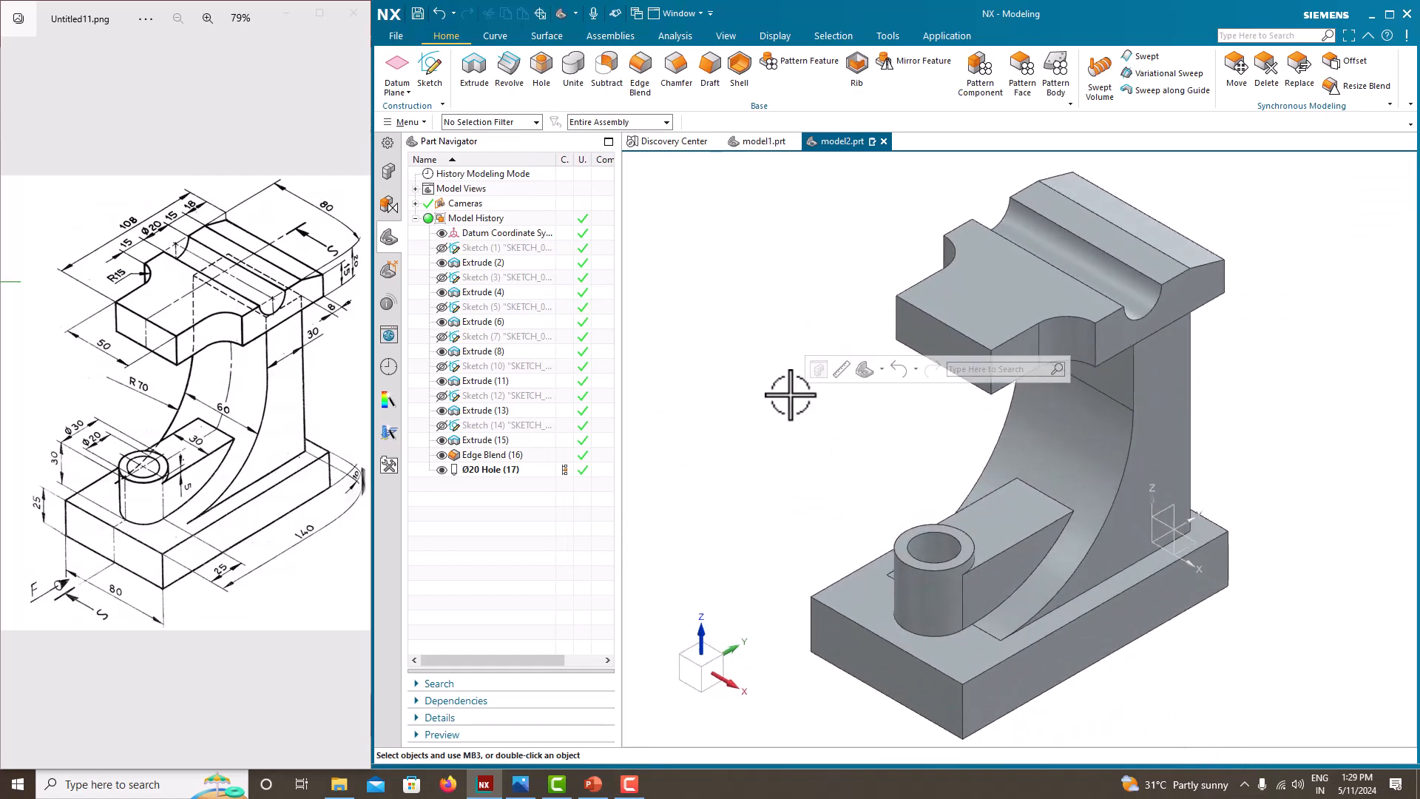